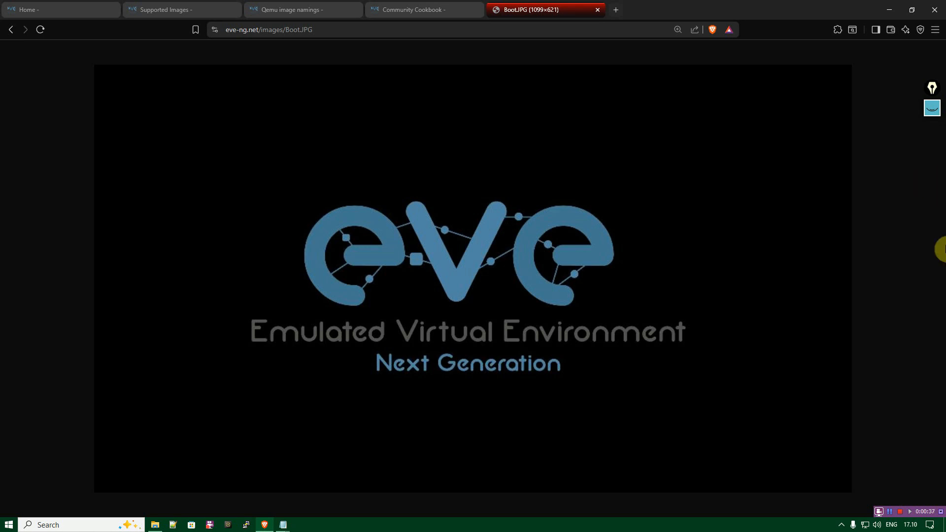
Switch to the requirements.txt note in Notepad and review the required software, starting with the 7-Zip entry.
click(282, 525)
click(220, 472)
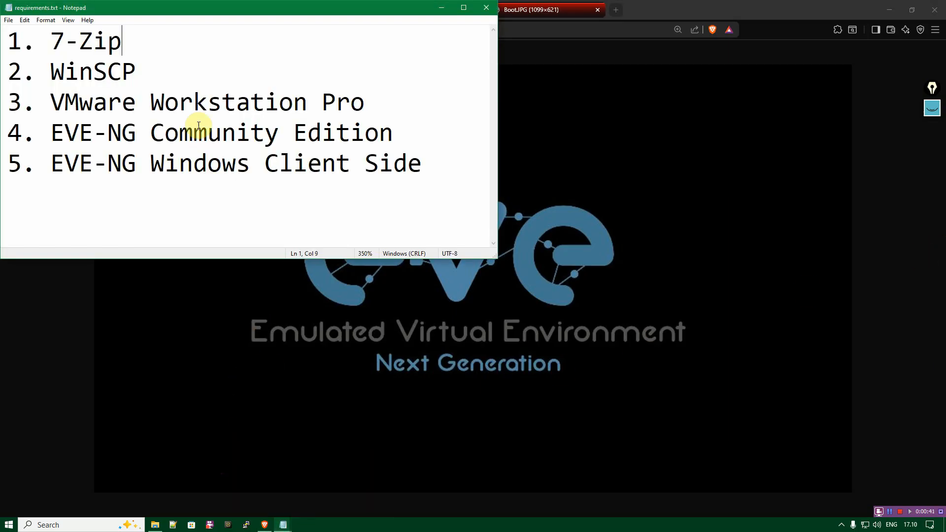
mouse_move(131, 42)
mouse_down()
mouse_move(4, 43)
mouse_move(138, 43)
mouse_up()
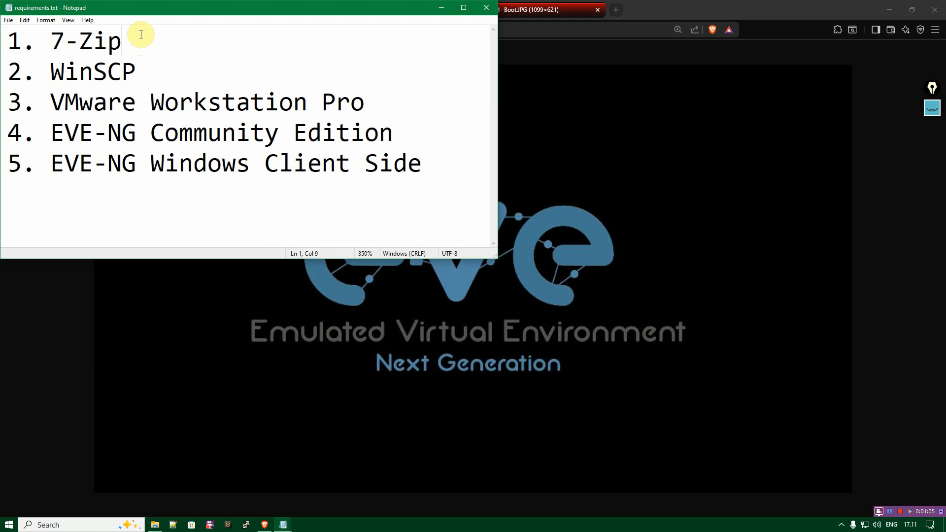
Open the 7-Zip website, 7-zip.com, in a new tab of the Brave browser.
click(617, 10)
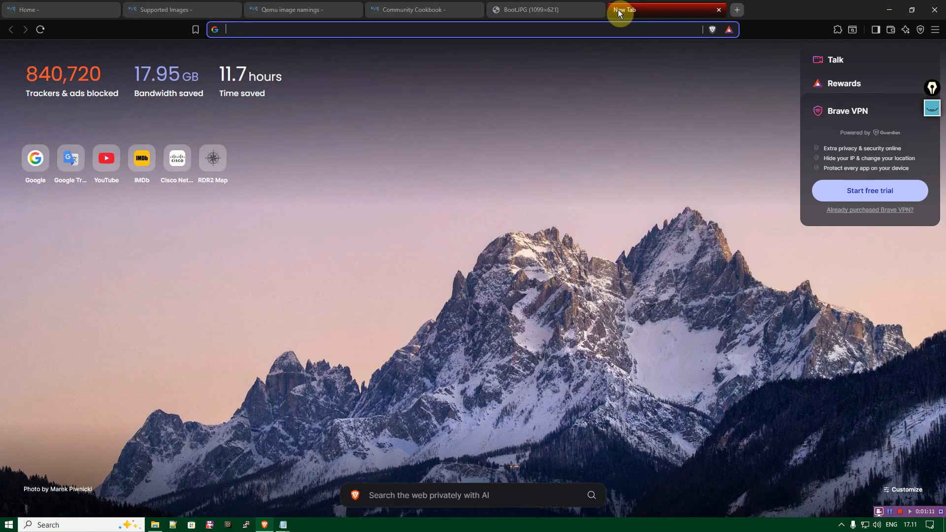
text(7-zip.com)
key(Return)
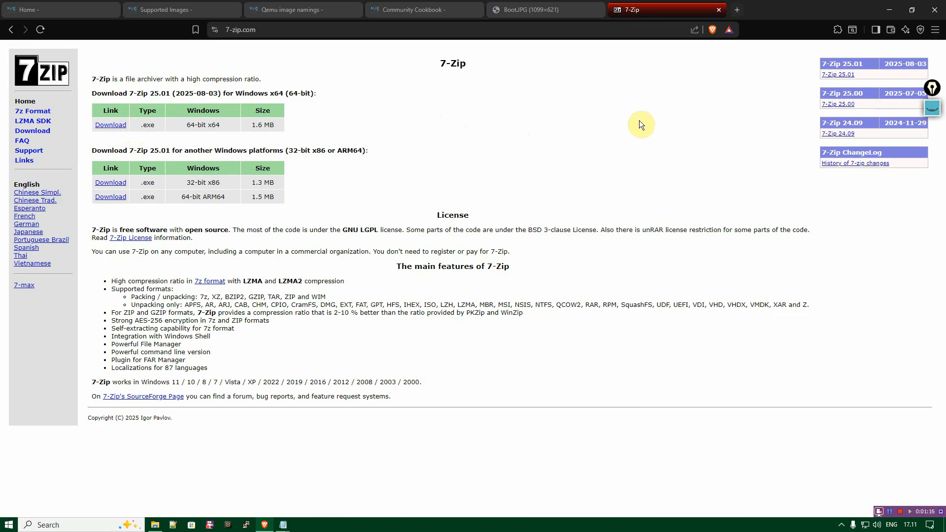
Return to the requirements.txt note and highlight the WinSCP entry as the second required program.
click(283, 524)
click(233, 494)
drag(149, 65, 2, 75)
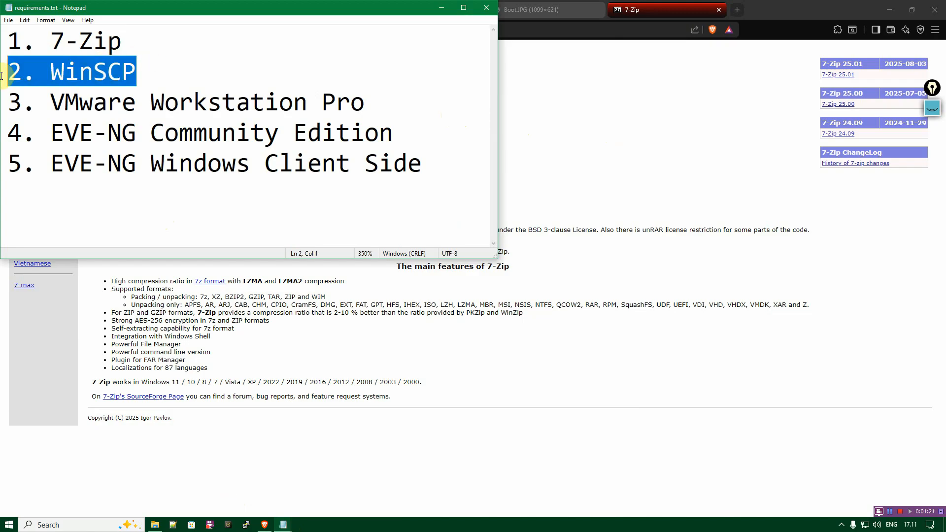
click(150, 73)
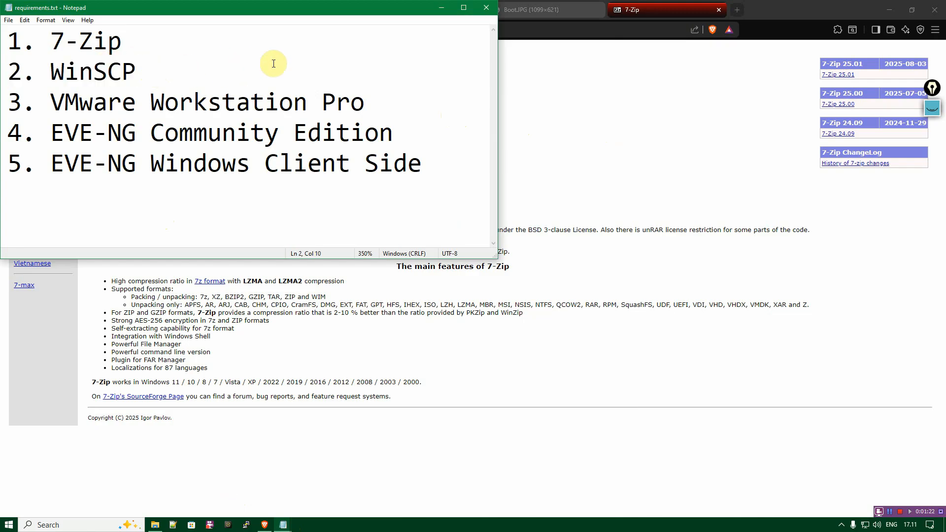
Load winscp.net in the browser tab showing the 7-Zip site and open the WinSCP download page.
click(571, 30)
text(winscp.net)
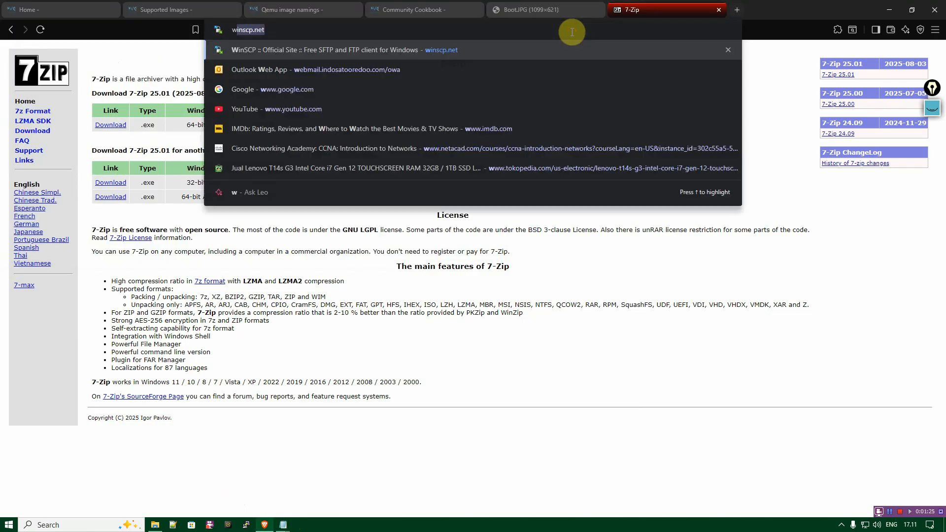
key(Return)
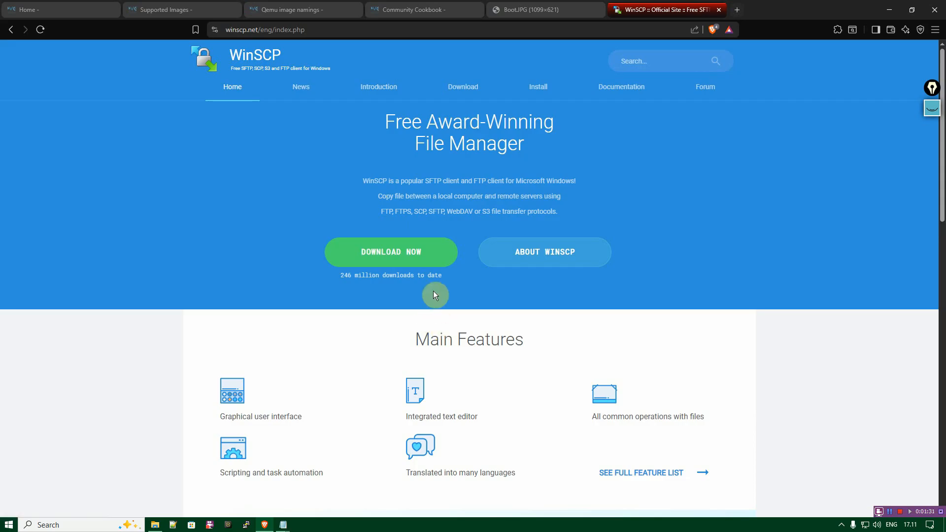
click(420, 256)
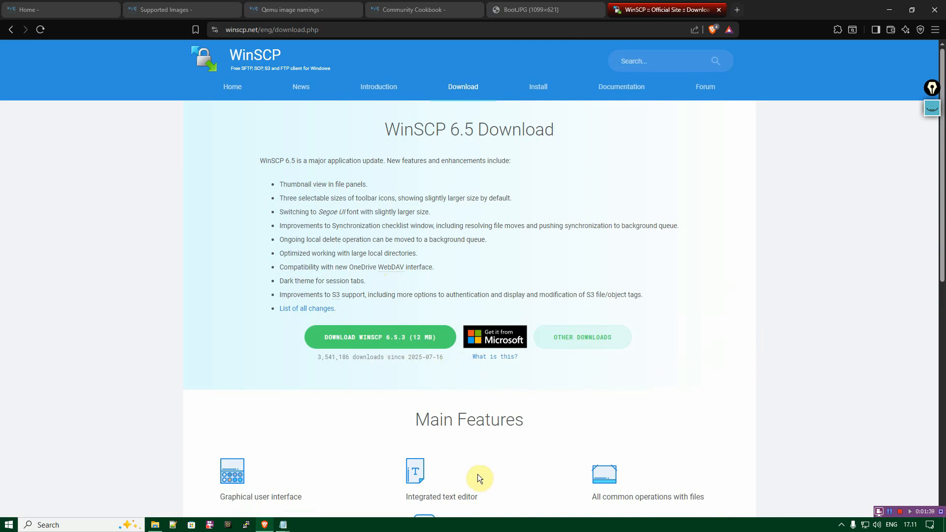
Go back to the requirements.txt note, review the first two entries and highlight the VMware Workstation Pro entry.
click(286, 525)
click(238, 492)
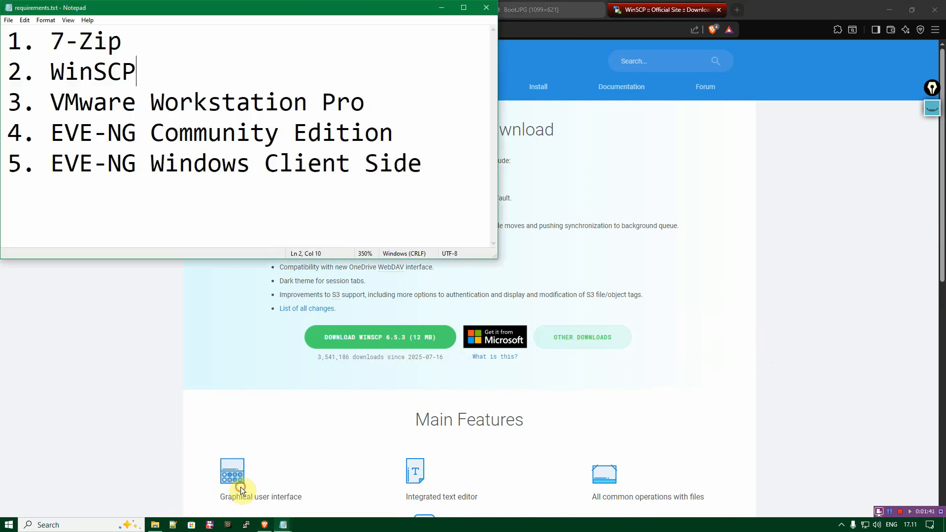
click(244, 31)
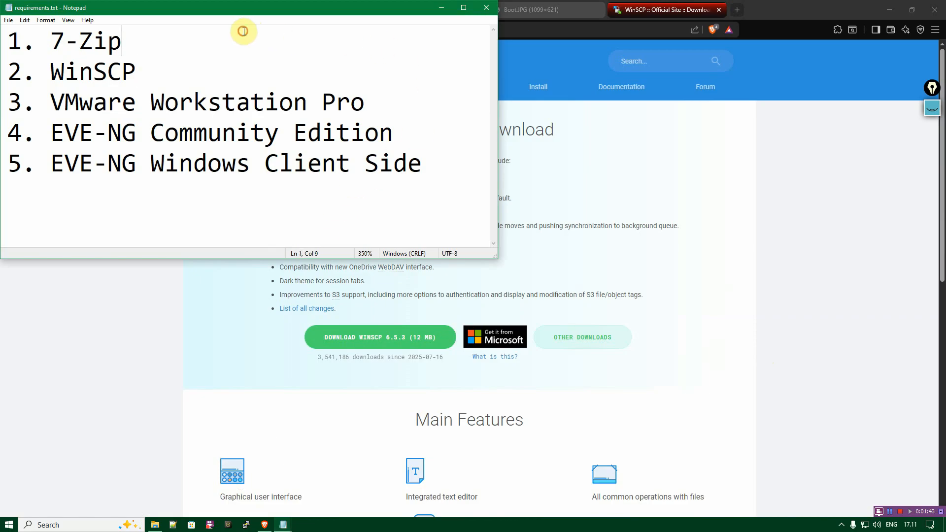
click(208, 70)
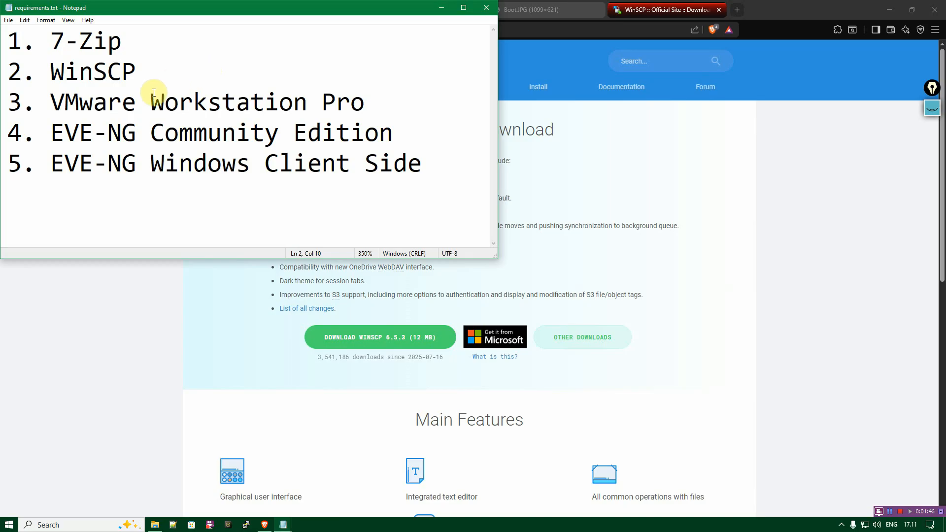
double_click(91, 104)
drag(91, 104, 412, 102)
click(411, 105)
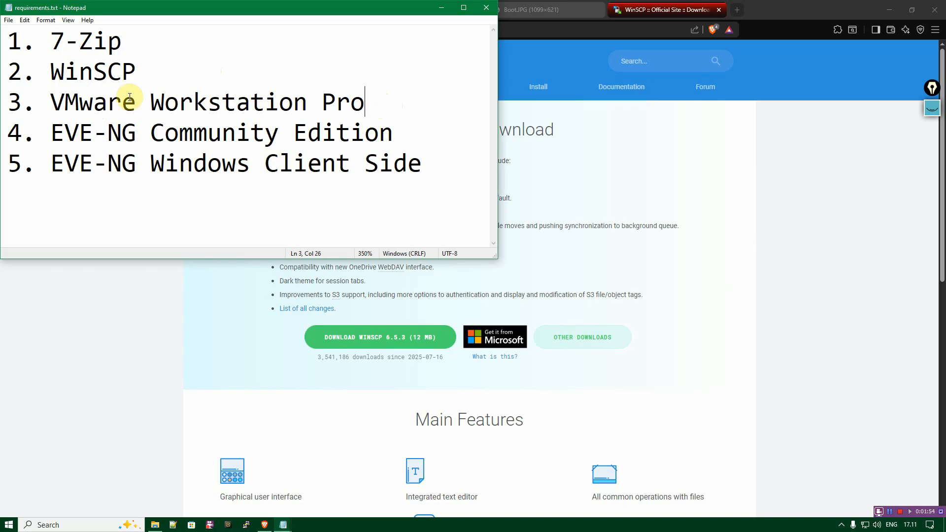
Open google.com in the browser tab showing the WinSCP page and search for "vmware workstation pro".
click(660, 29)
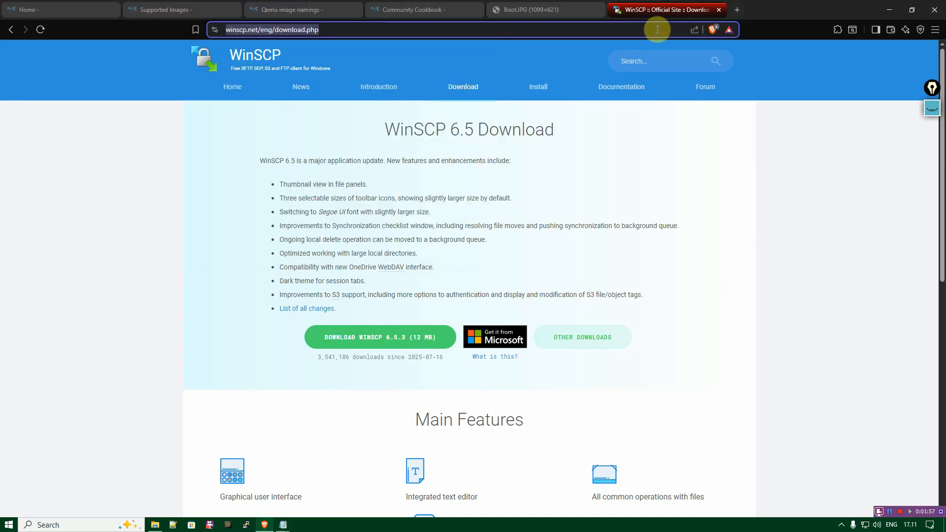
text(google.com)
key(Return)
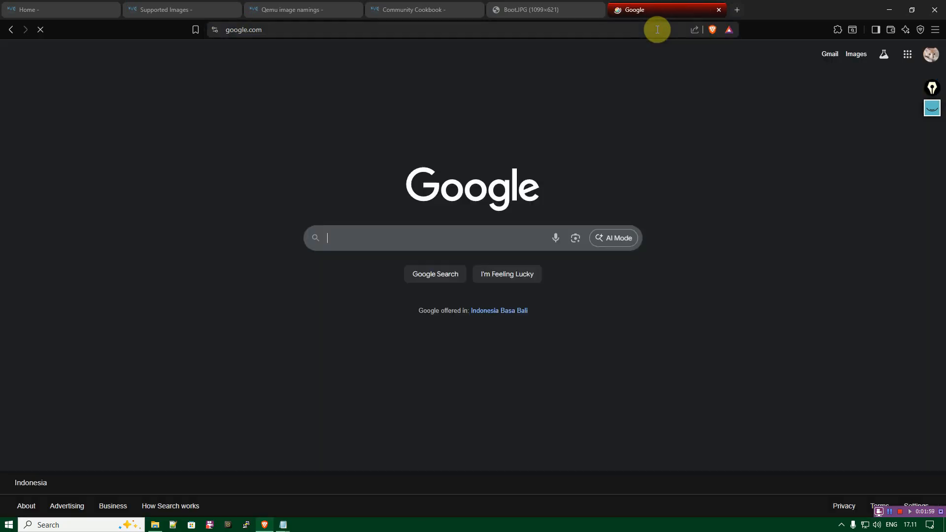
text(vmware)
key(Down)
key(Return)
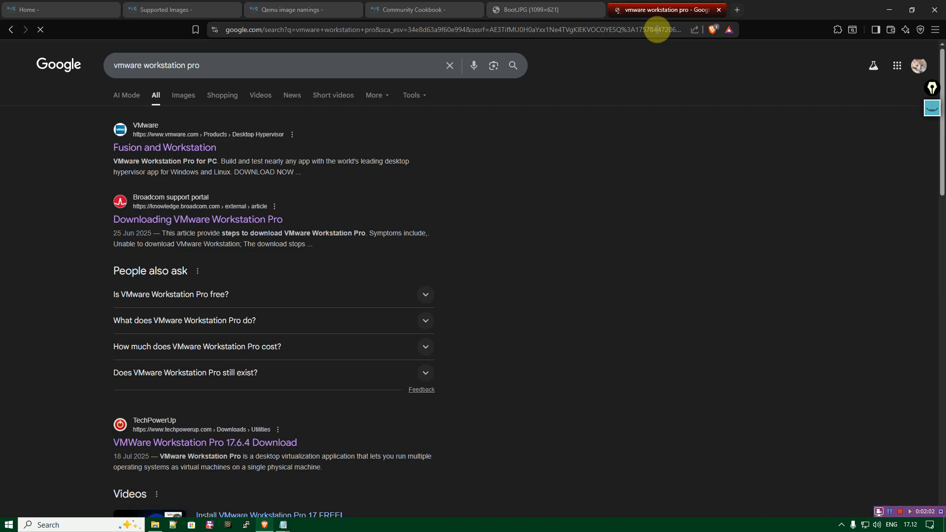
Open VMware's Fusion and Workstation result in a new tab, follow its download link, and show the Broadcom account login and registration options.
middle_click(181, 149)
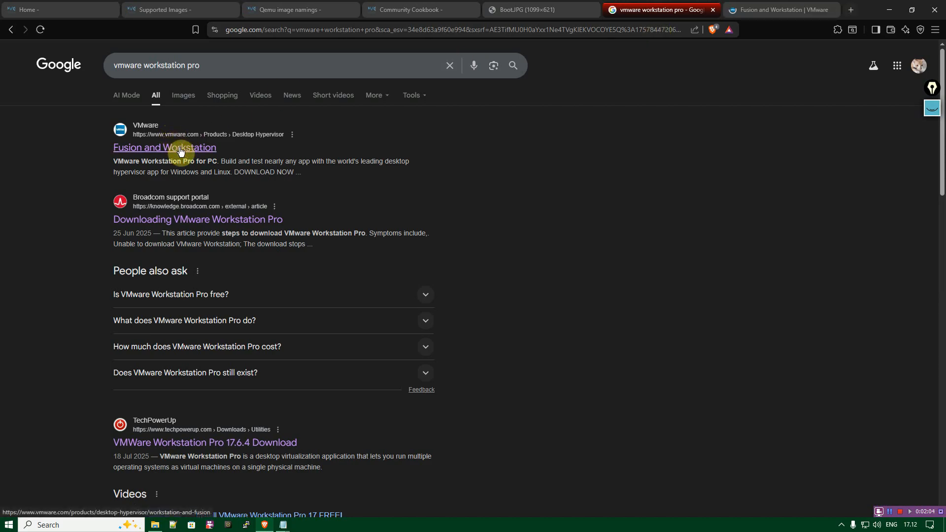
click(756, 10)
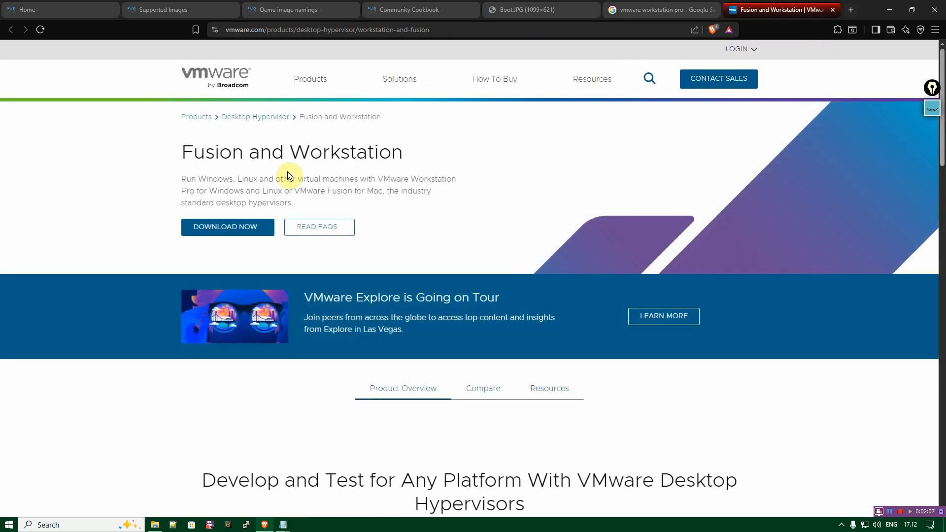
click(226, 227)
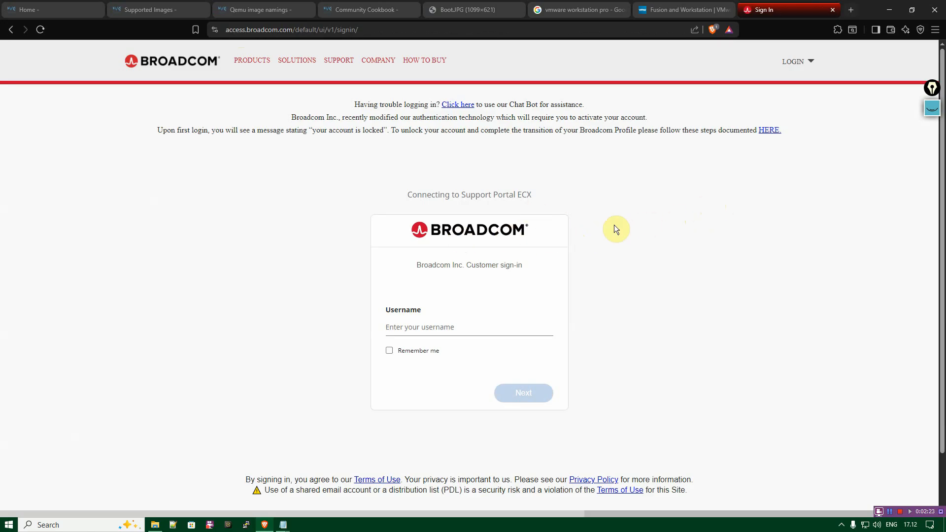
click(812, 62)
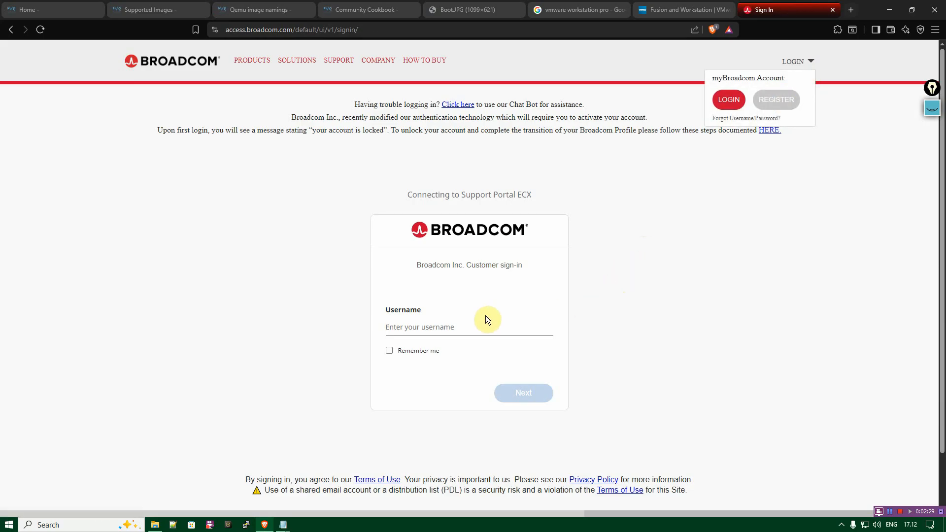
Close the Broadcom and VMware tabs, view TechPowerUp's VMware Workstation Pro 17.6.4 download page from the search results, and close it.
click(833, 10)
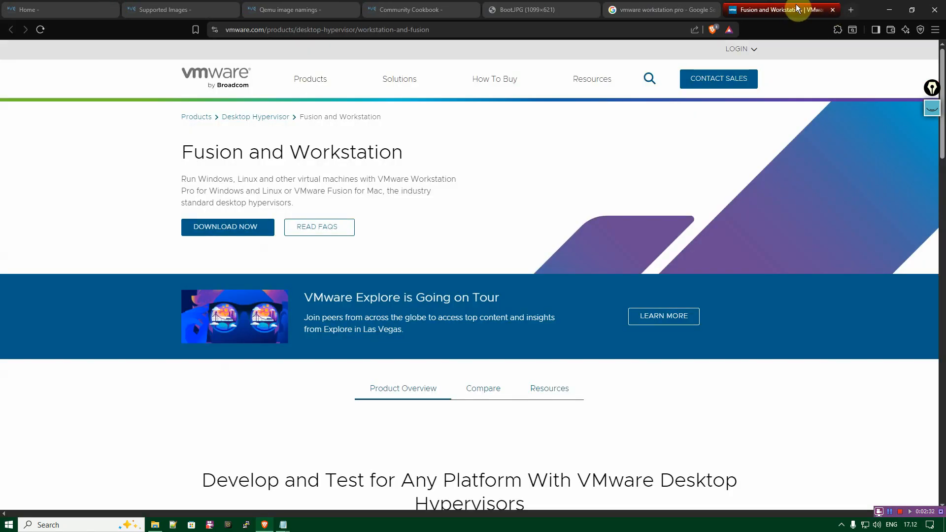
click(832, 10)
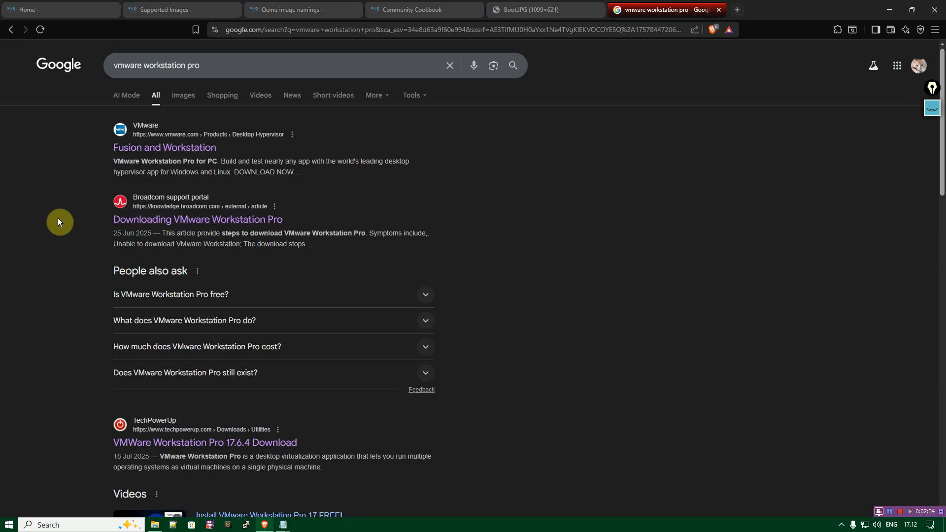
scroll(70, 212, down, 4)
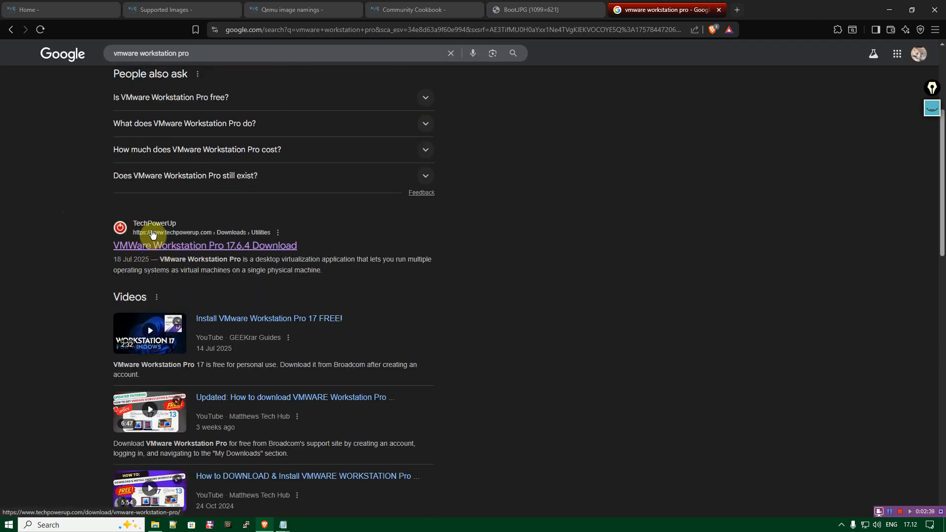
click(151, 249)
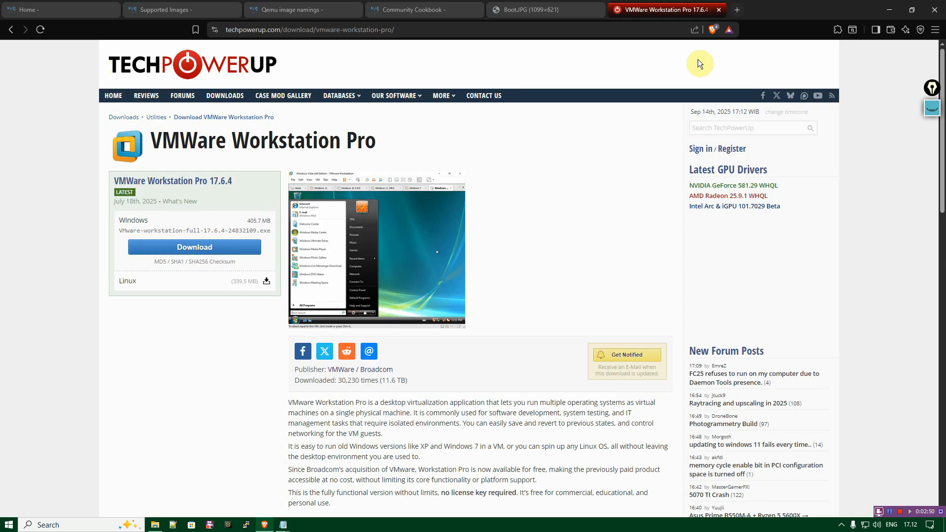
click(718, 9)
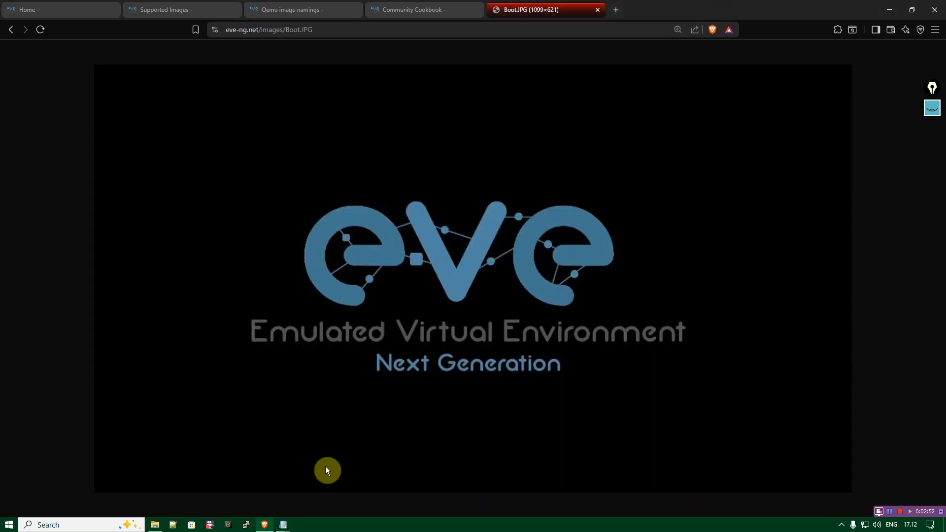
Review the first three entries in the requirements.txt note, then highlight the EVE-NG Community Edition entry.
click(287, 524)
click(247, 485)
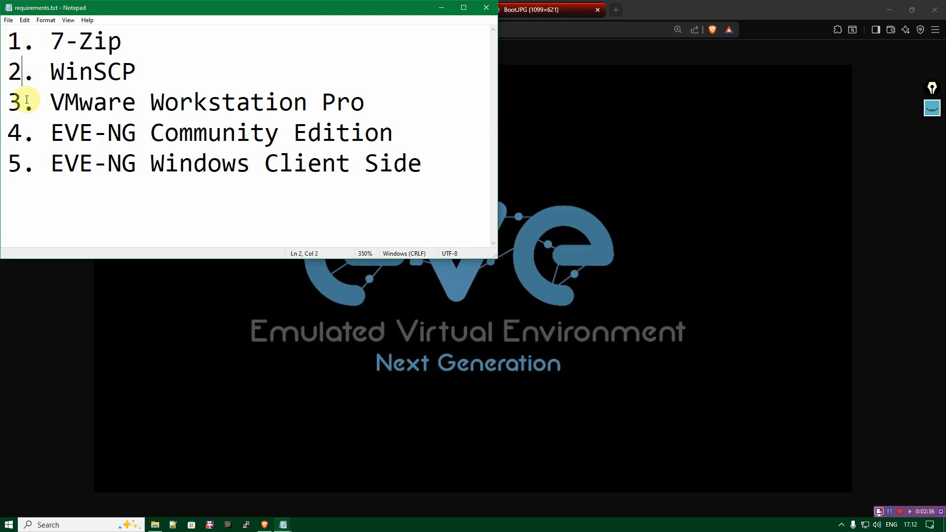
drag(372, 101, 10, 42)
click(159, 90)
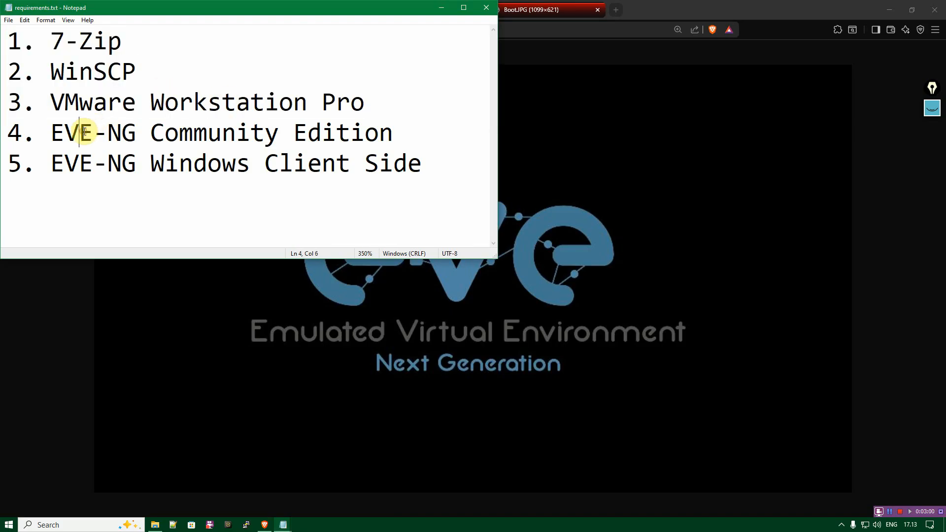
drag(52, 132, 386, 130)
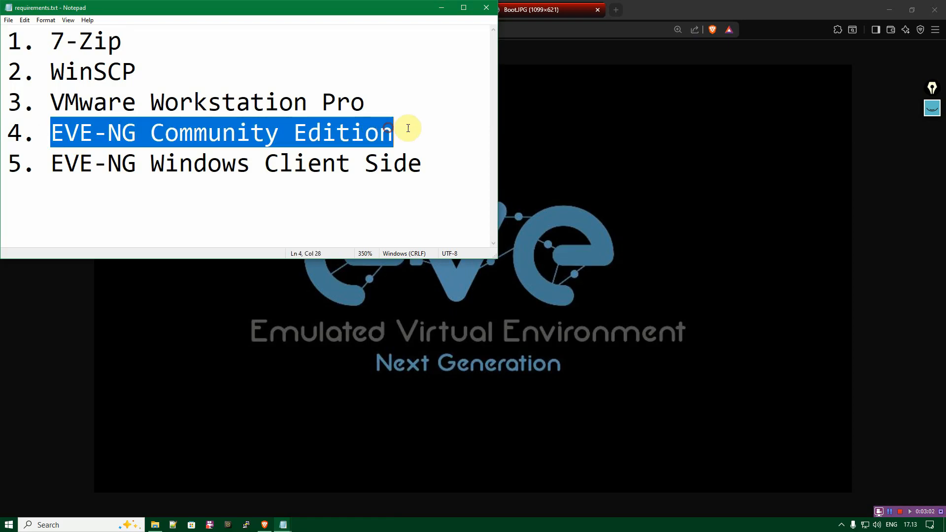
click(407, 127)
Open the download page of the EVE-NG site and examine the Free EVE Community Edition Version 6.2.0-4 section.
click(558, 7)
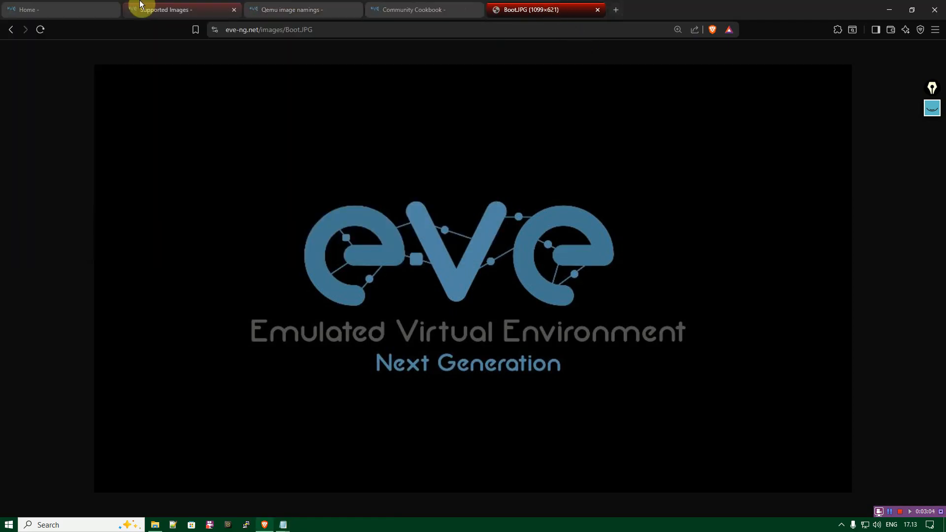
click(69, 7)
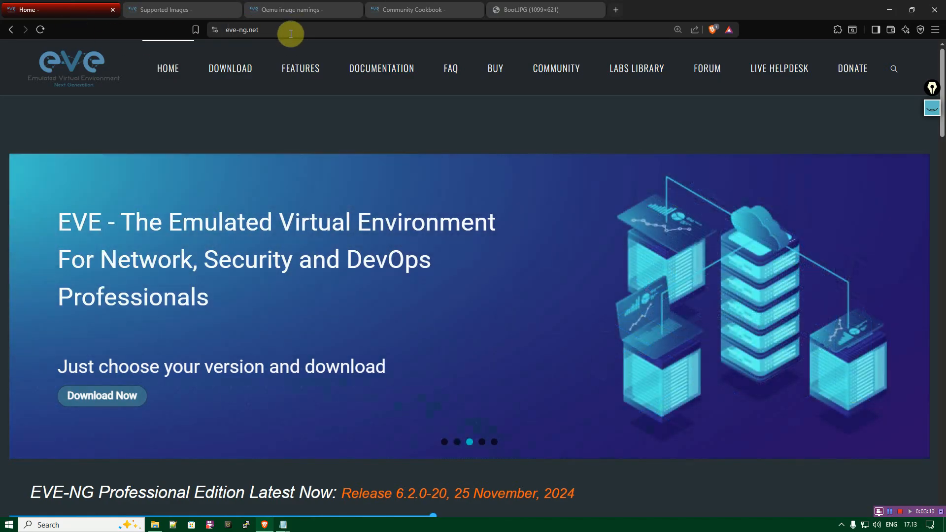
click(228, 73)
scroll(151, 219, down, 1)
scroll(150, 218, down, 9)
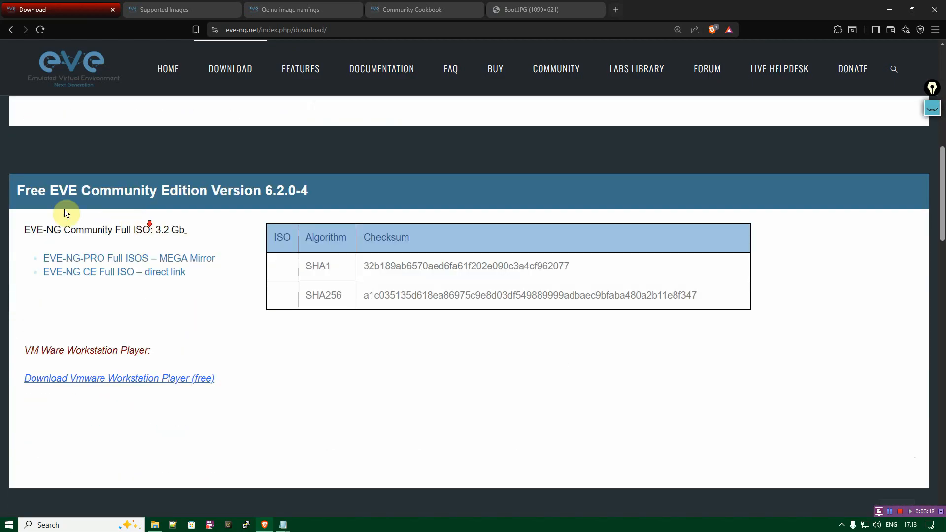
drag(52, 191, 295, 192)
click(294, 195)
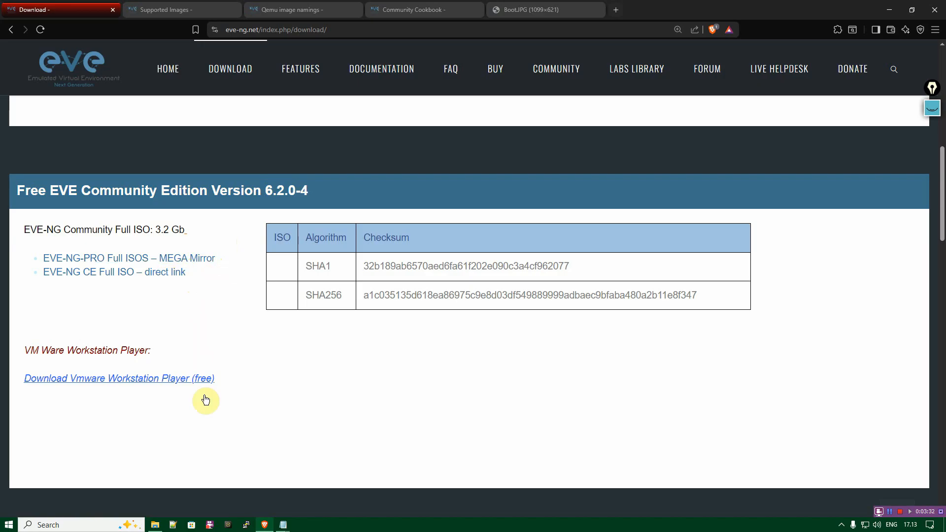
Locate eve-ce-prod-6.2.0-4-full.iso in the EVE-NG folder on drive D in File Explorer, then return to the browser's EVE-NG download page.
click(155, 524)
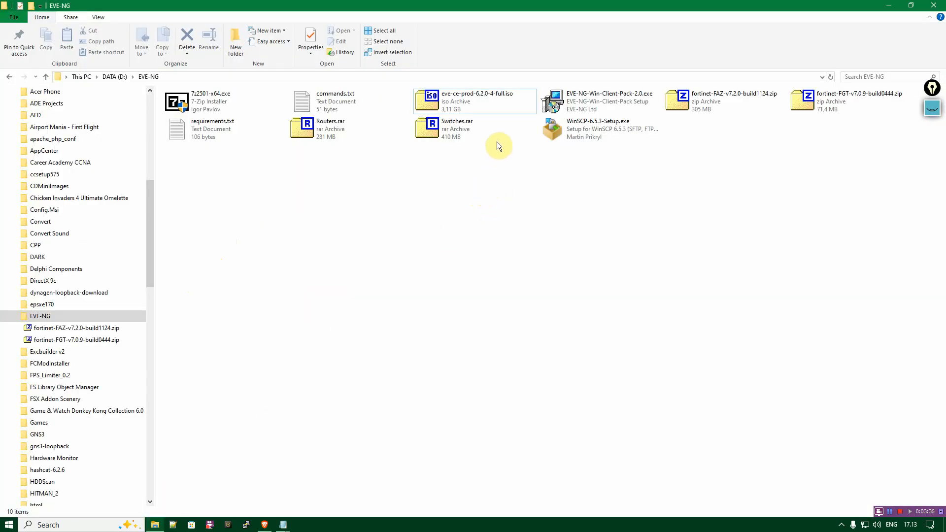
click(483, 105)
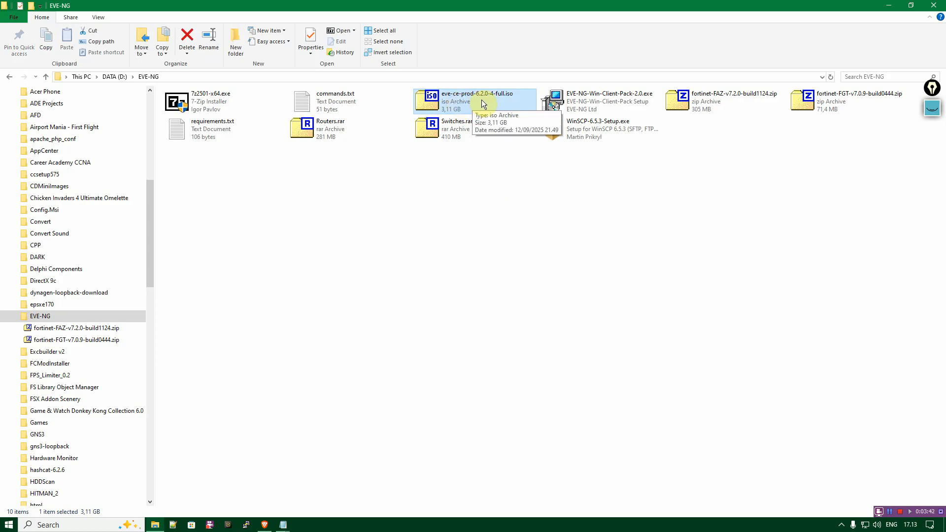
click(264, 525)
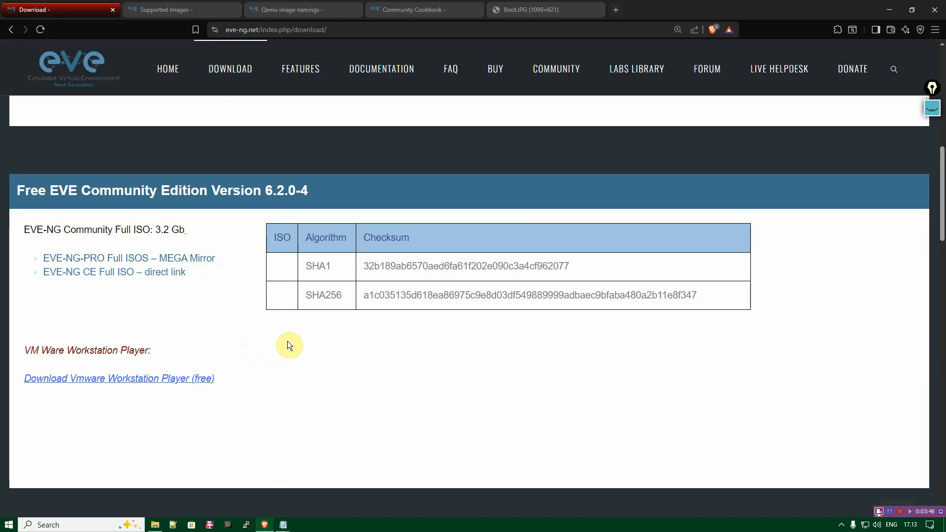
Switch to VMware Workstation Pro and start creating a new virtual machine with the Custom (advanced) configuration.
click(8, 525)
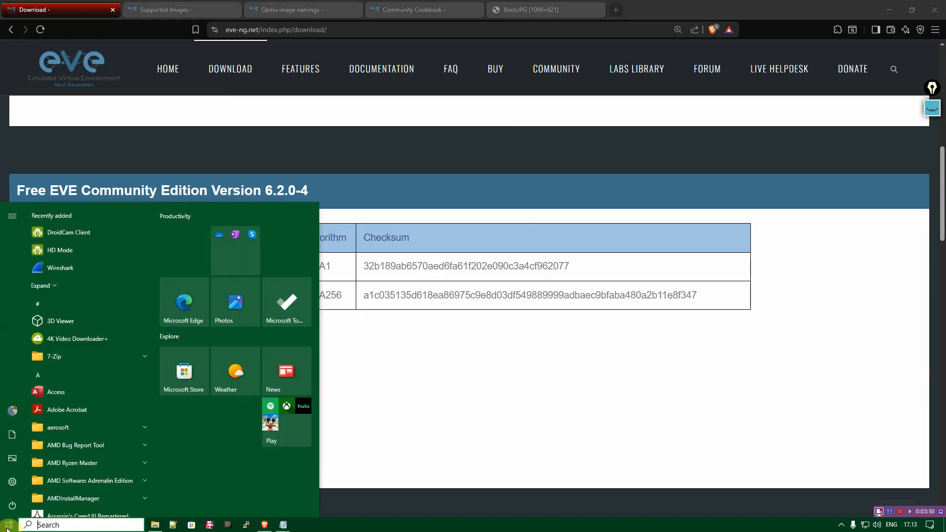
text(vmwa)
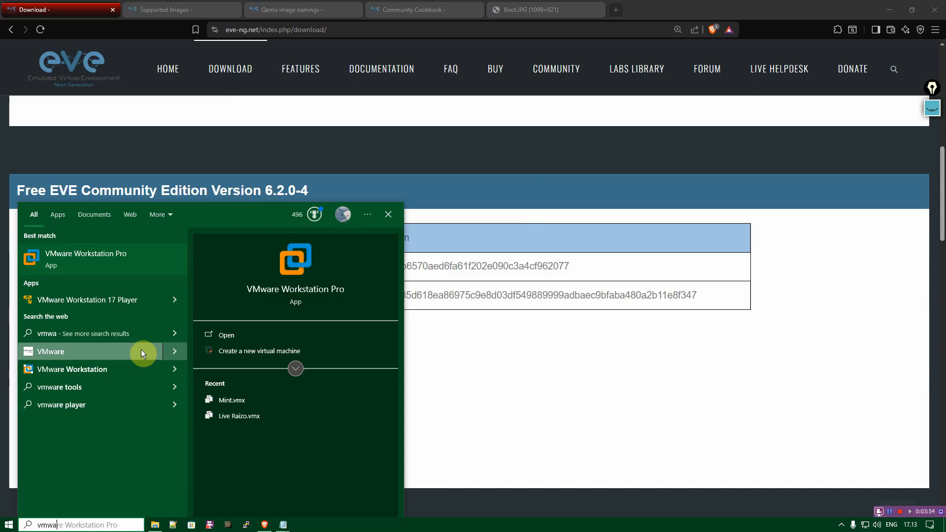
click(157, 262)
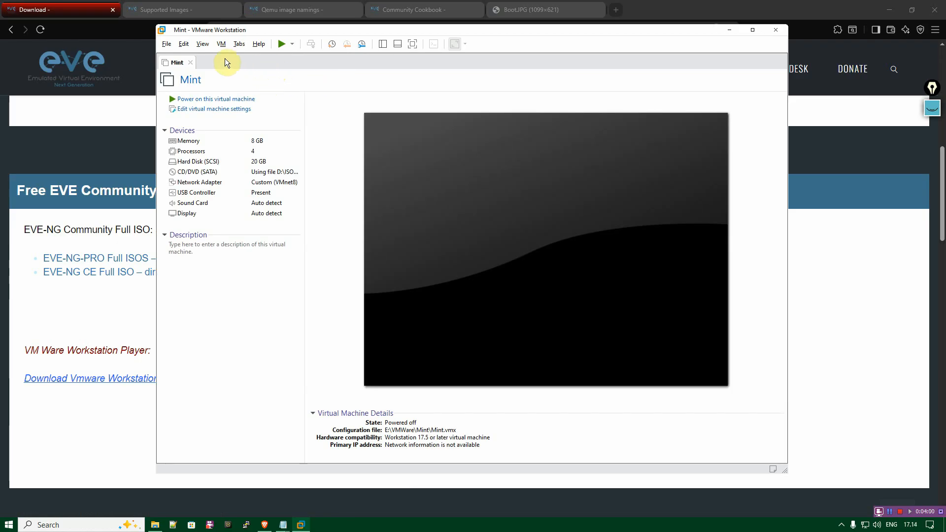
click(167, 44)
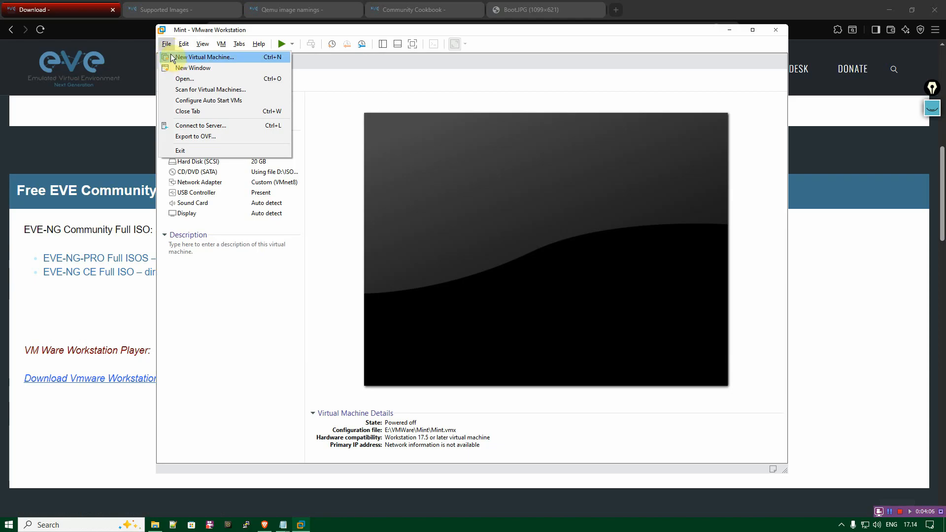
click(171, 60)
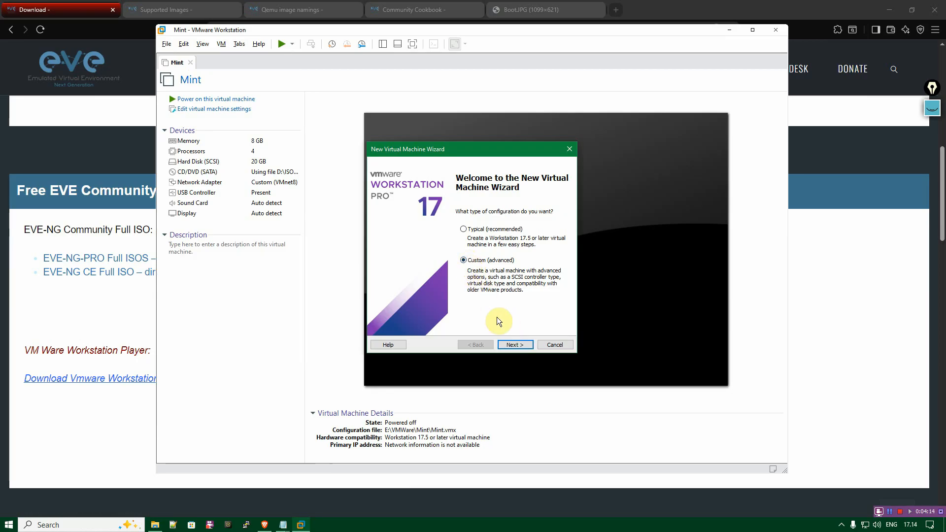
click(512, 345)
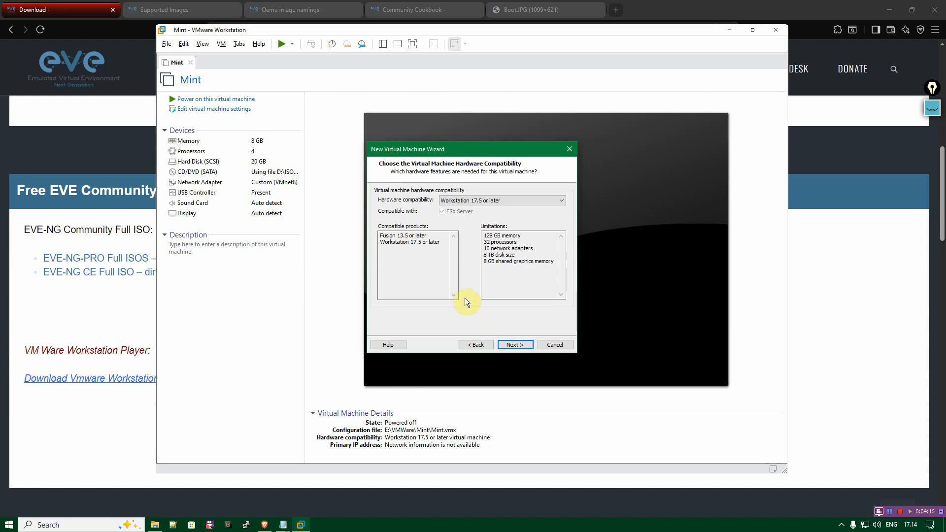
Keep the hardware compatibility at Workstation 17.5 or later and choose to install the operating system later.
click(474, 200)
click(513, 199)
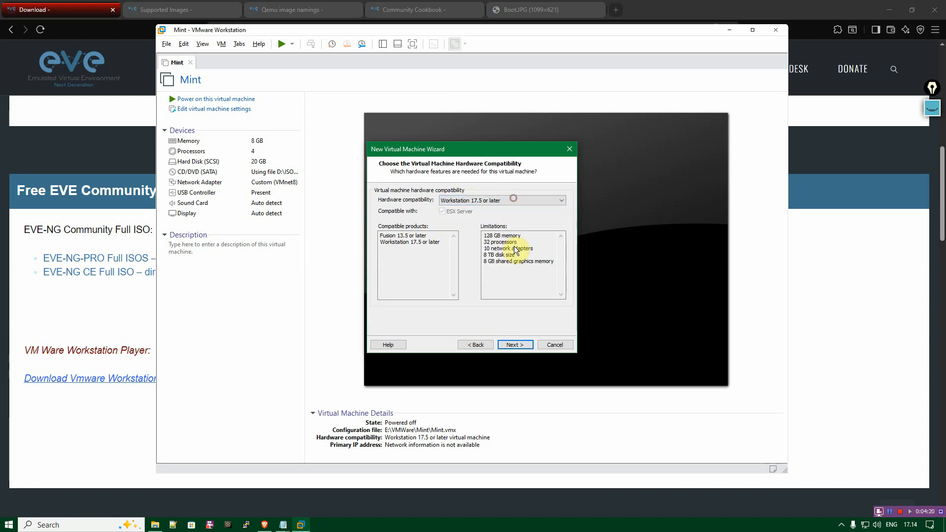
click(512, 344)
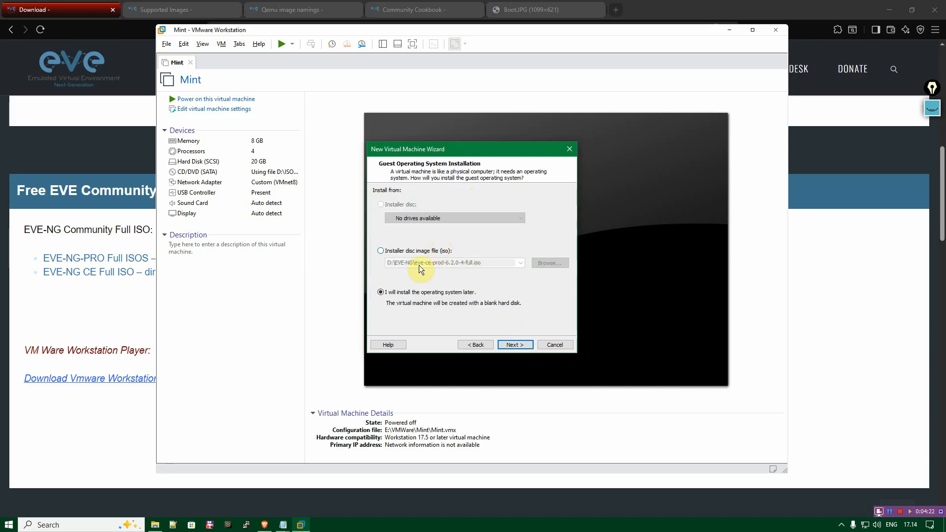
click(381, 293)
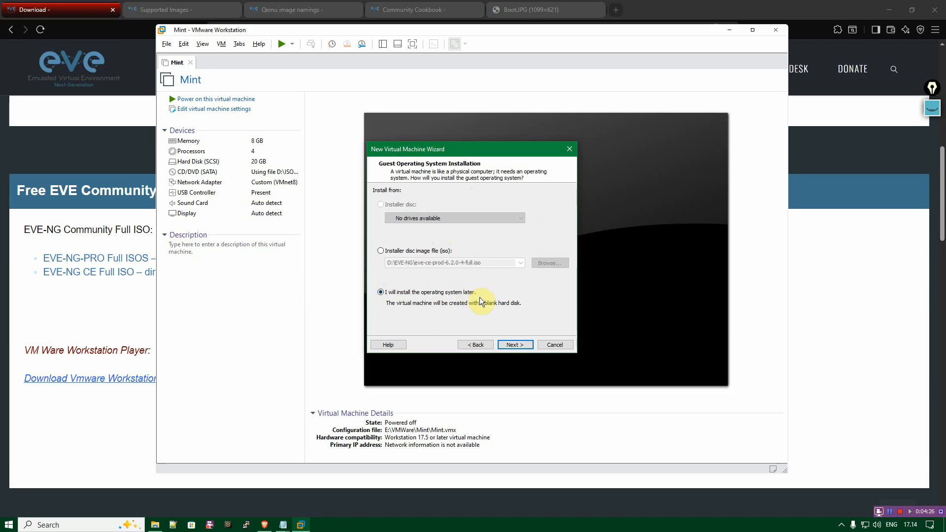
click(513, 344)
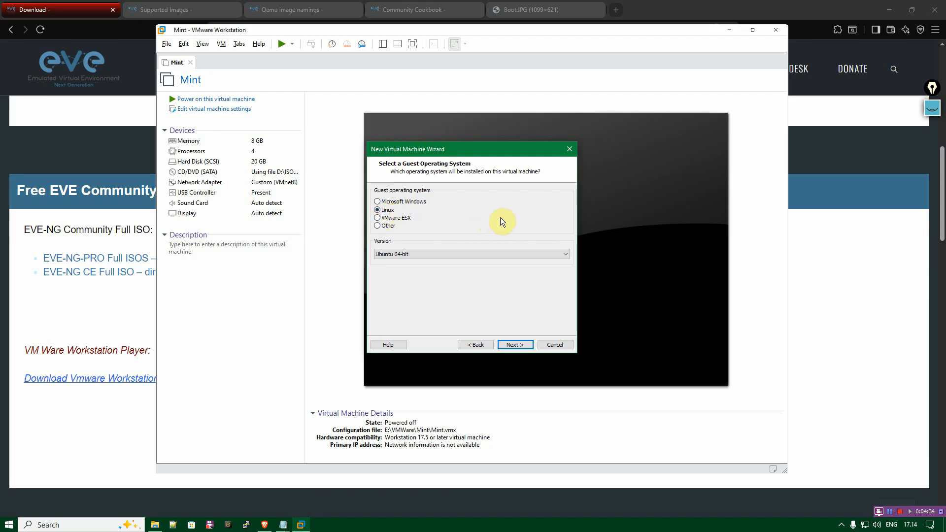
Choose Linux as the guest operating system with Ubuntu 64-bit as its version.
click(421, 257)
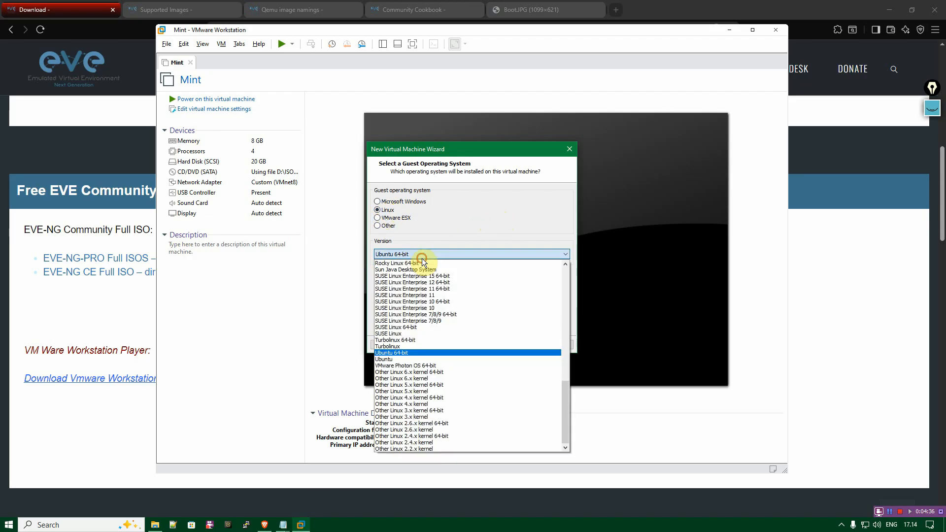
click(426, 255)
click(526, 345)
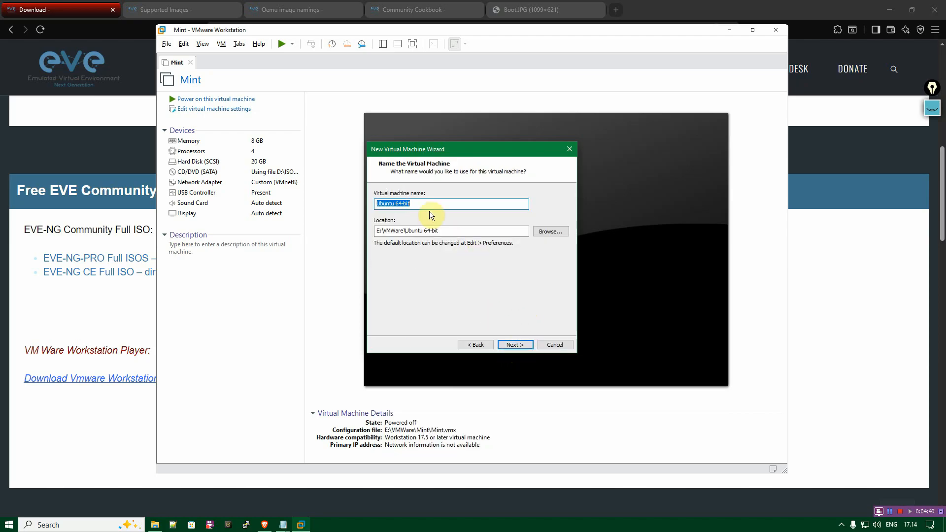
Name the virtual machine EVE-NG and accept E:\VMWare\EVE-NG as its location.
click(416, 203)
text(EVE-NG)
click(436, 233)
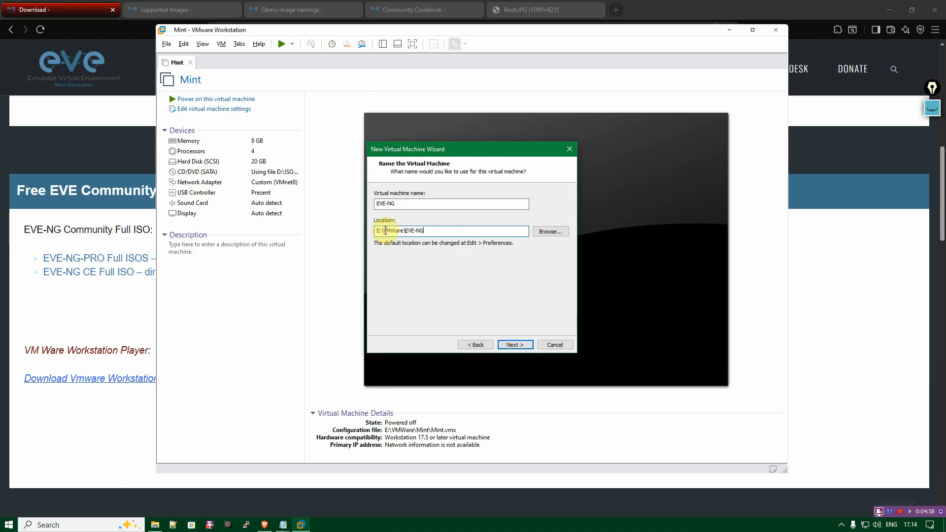
drag(405, 230, 435, 230)
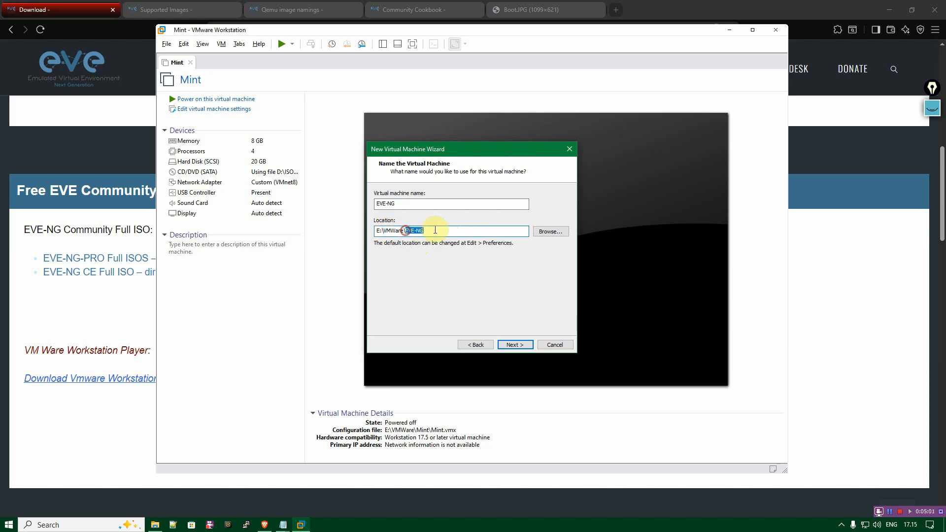
click(548, 230)
drag(541, 251, 537, 265)
click(527, 321)
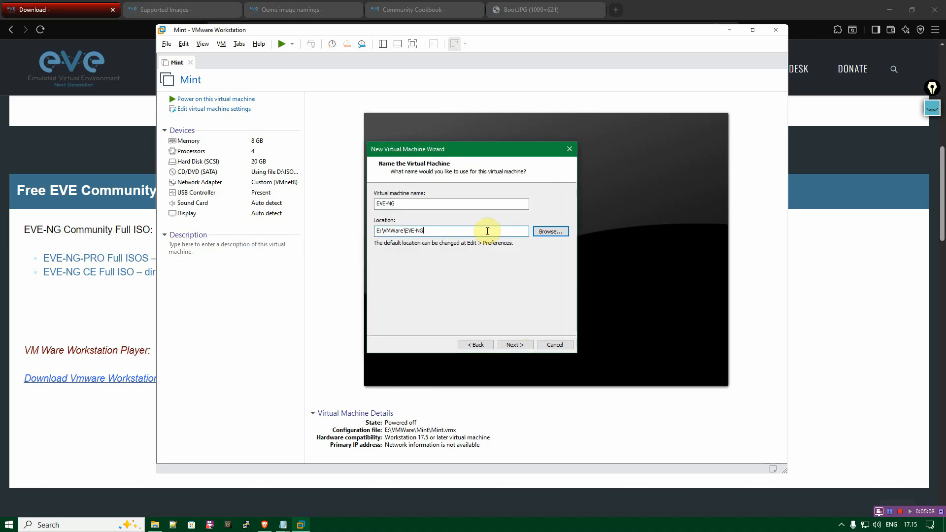
click(519, 342)
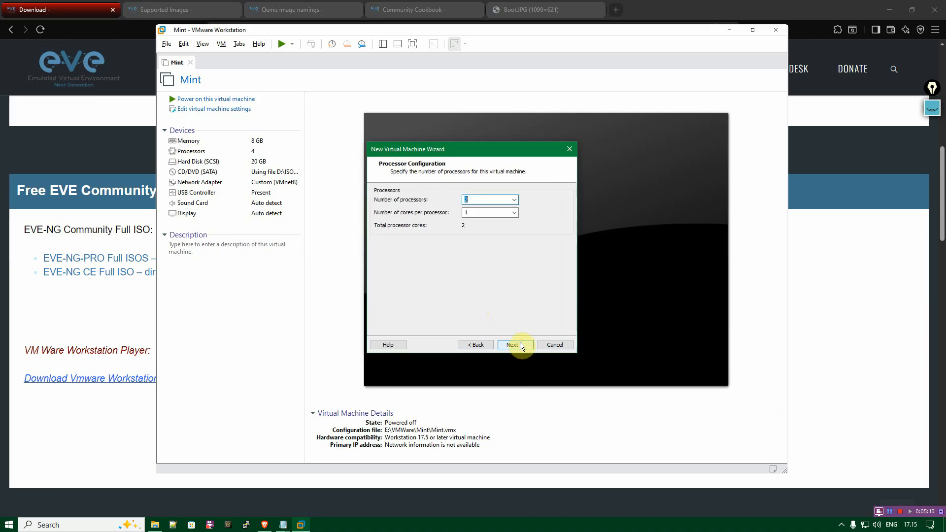
Configure the virtual machine with 4 processors and 1 core per processor.
click(515, 200)
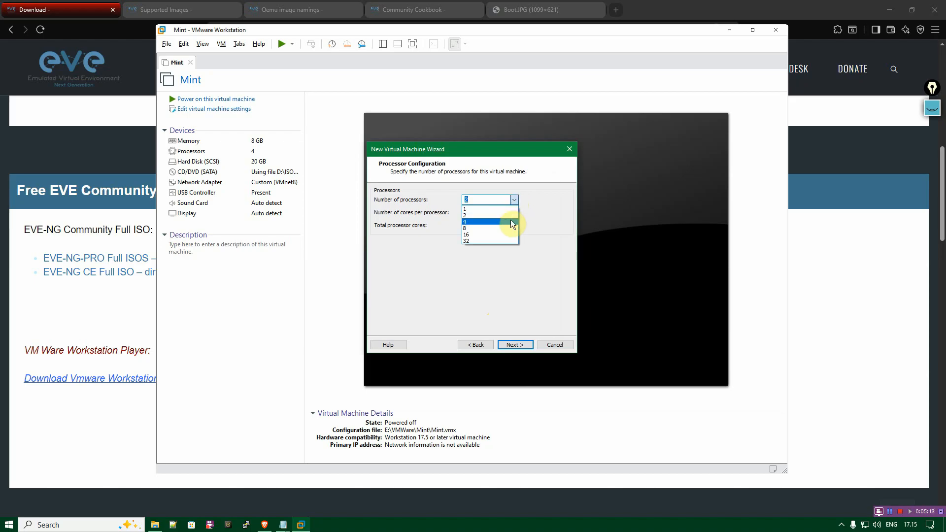
click(510, 221)
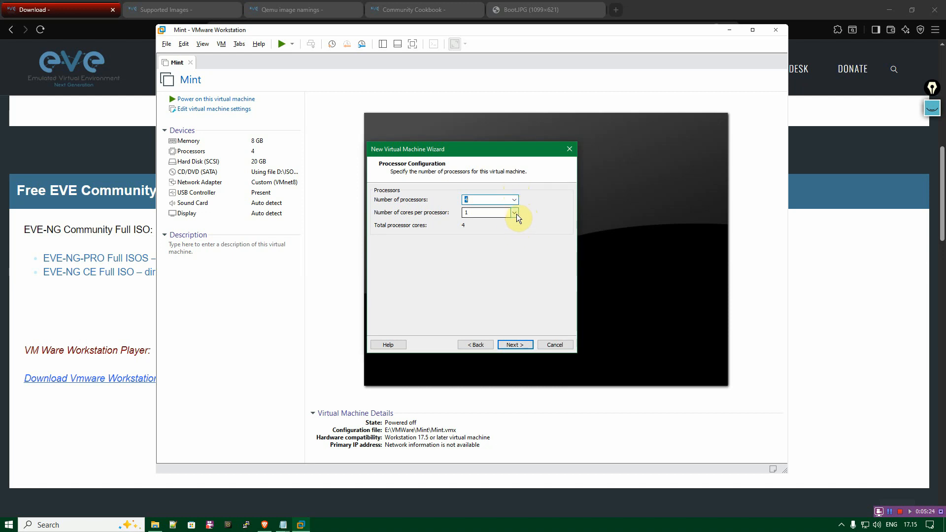
click(515, 214)
click(515, 214)
click(516, 202)
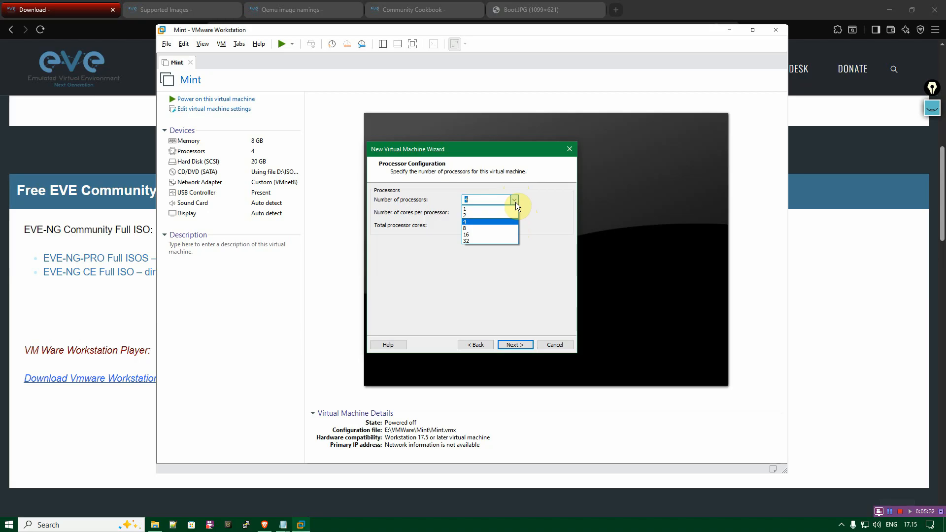
click(507, 215)
click(515, 199)
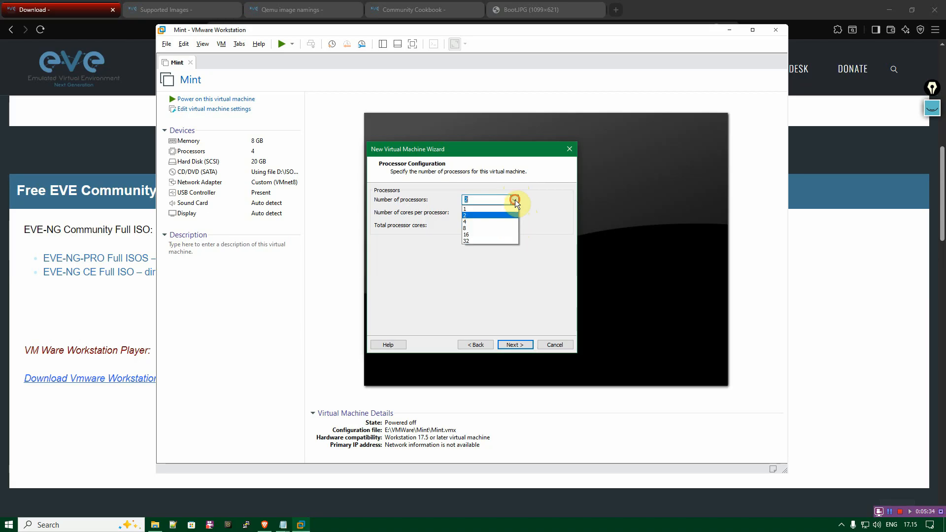
click(513, 221)
click(533, 217)
click(513, 344)
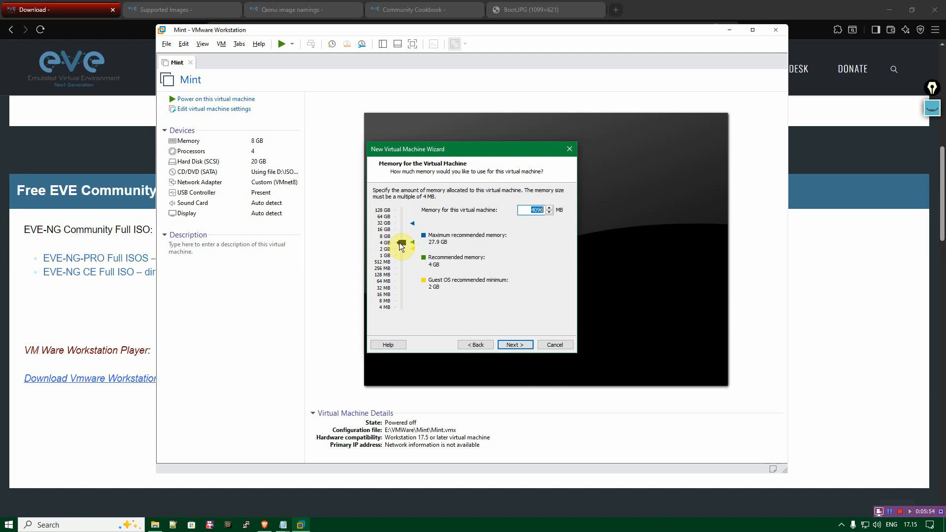
Allocate 16384 MB of memory to the virtual machine.
drag(400, 244, 402, 233)
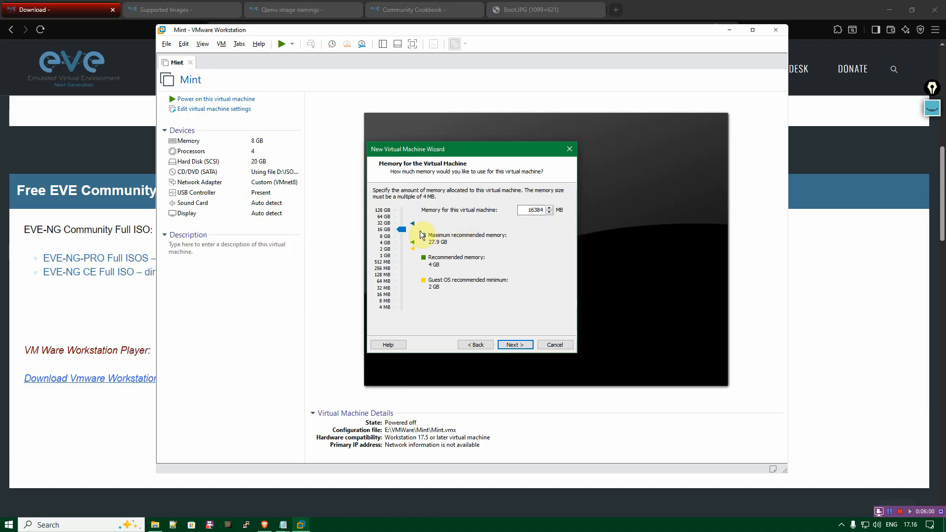
mouse_move(399, 229)
mouse_down()
mouse_move(402, 245)
mouse_move(400, 227)
mouse_up()
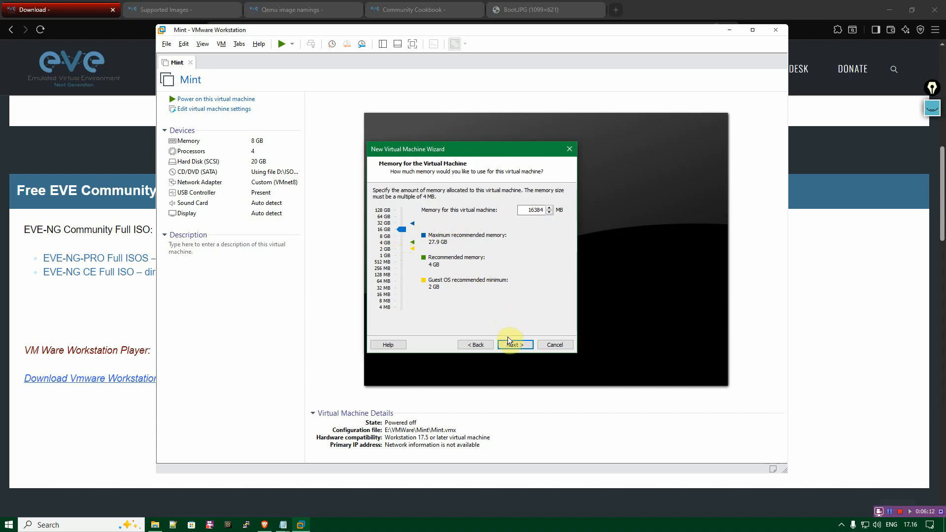
click(519, 345)
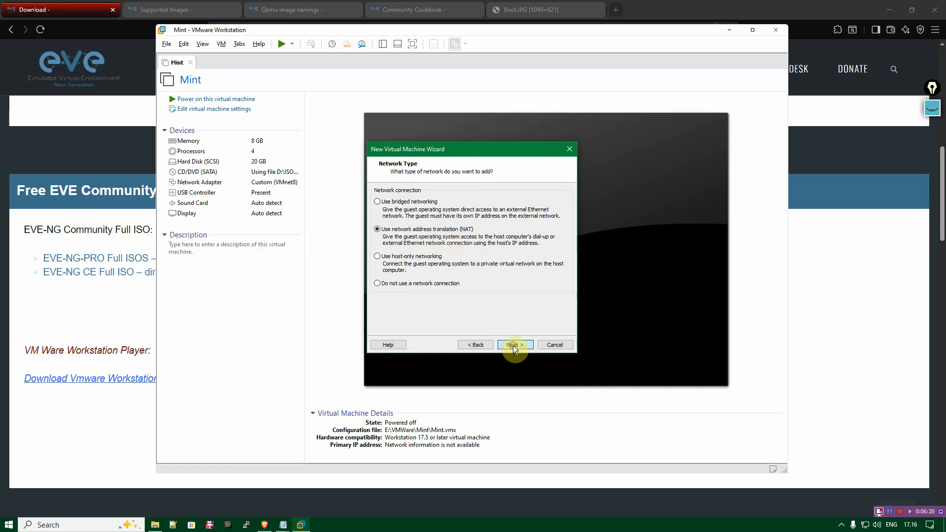
Accept NAT as the network type, LSI Logic as the I/O controller and SCSI as the virtual disk type.
click(512, 345)
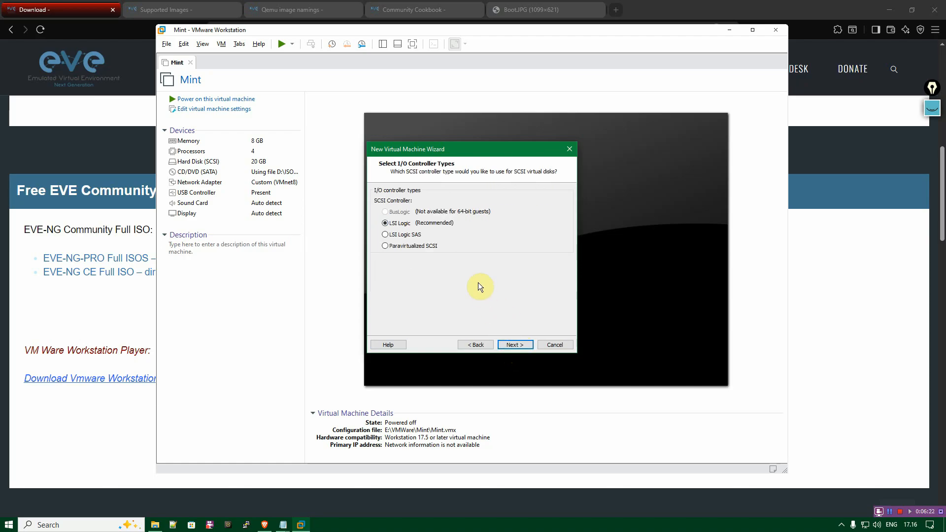
click(515, 345)
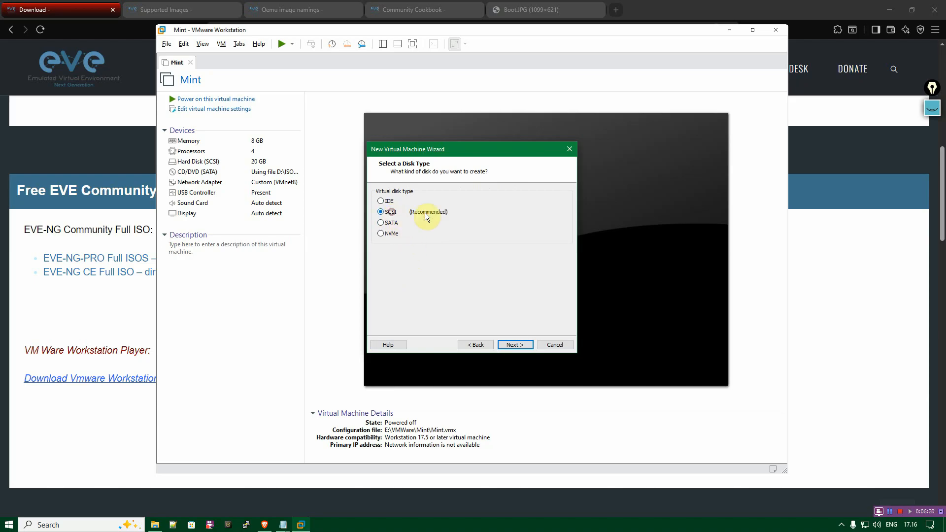
click(514, 345)
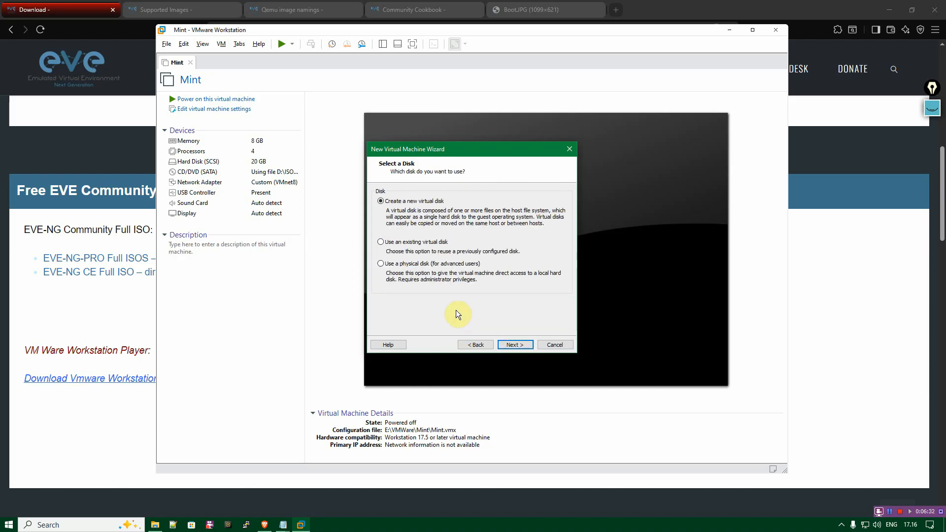
Create a new 20 GB virtual disk stored as a single file, keeping the disk file name EVE-NG.vmdk.
click(382, 202)
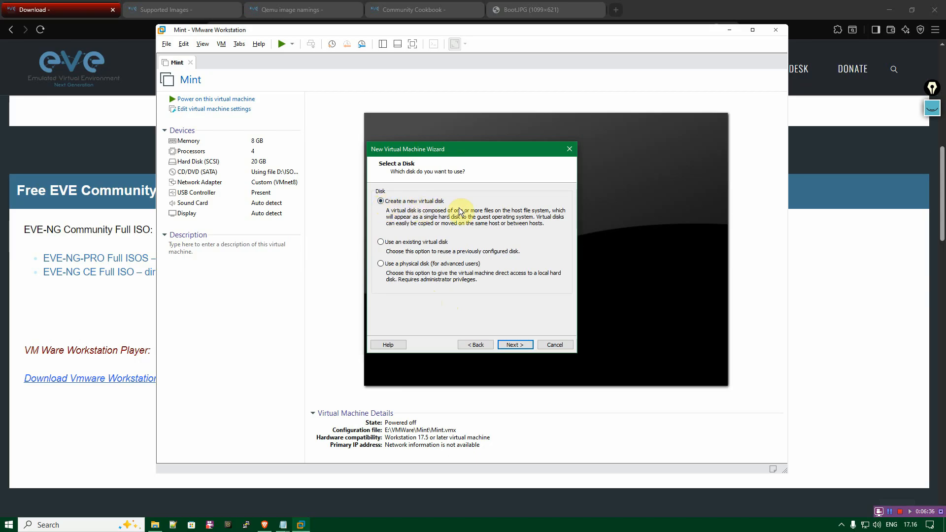
click(514, 345)
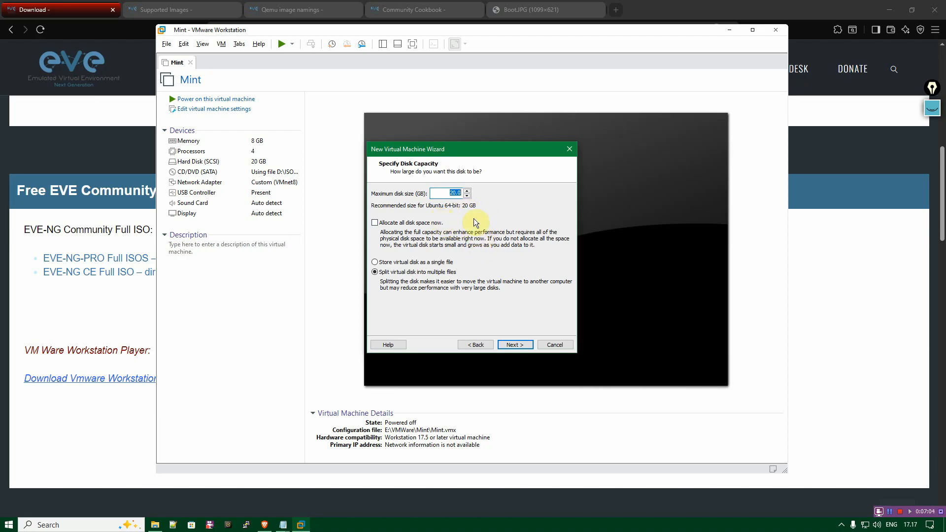
click(375, 262)
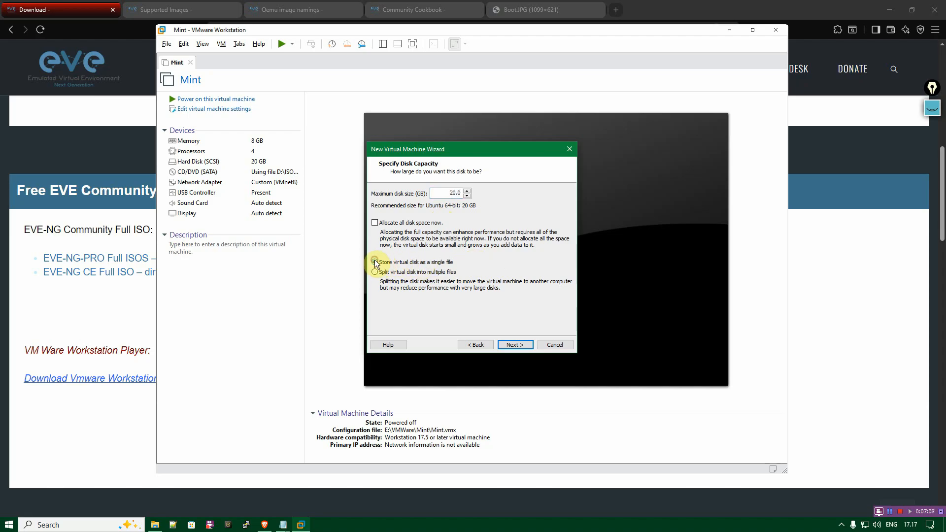
click(409, 262)
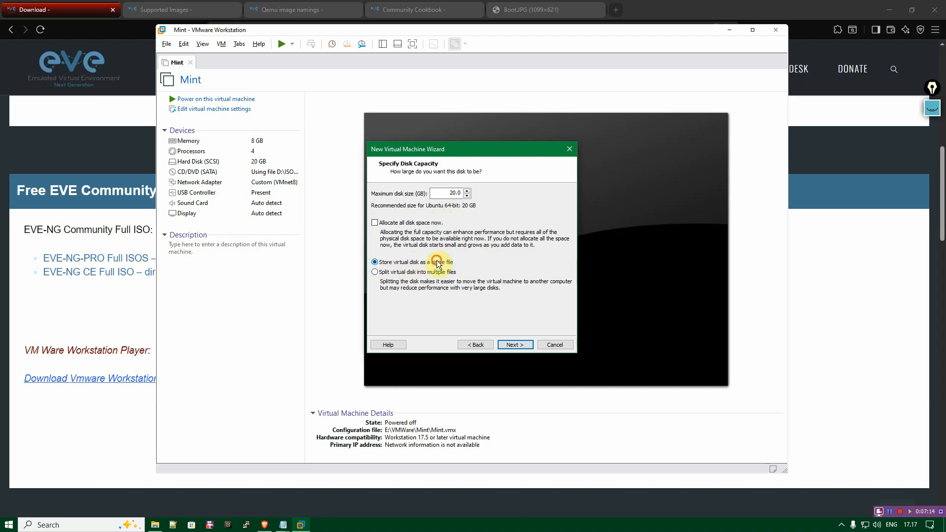
click(522, 345)
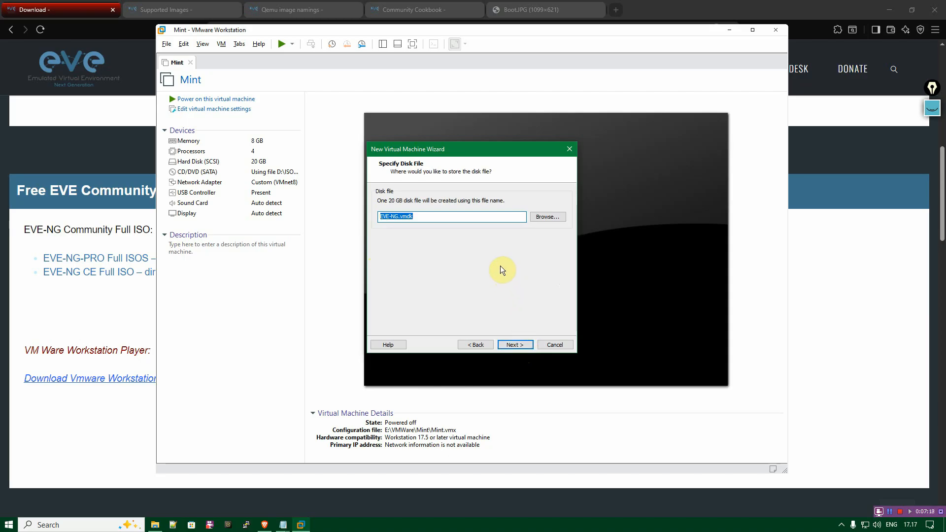
click(446, 217)
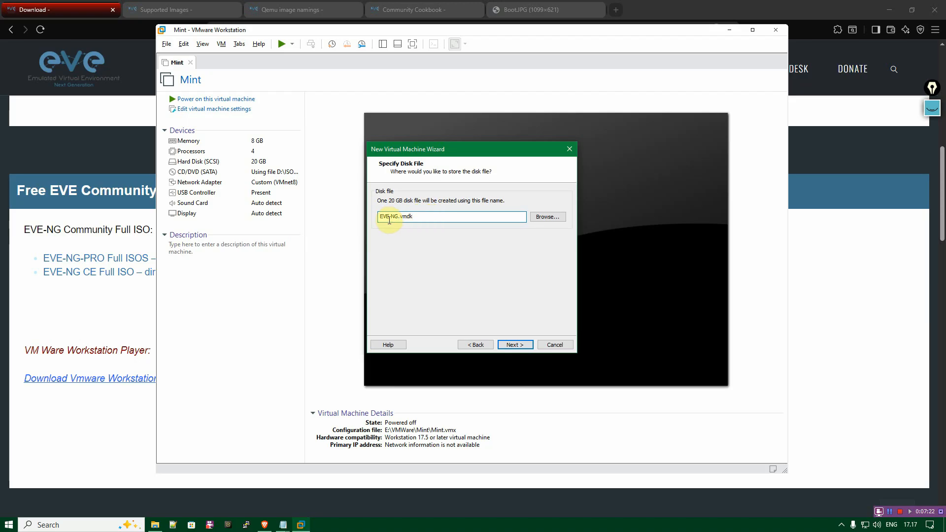
click(511, 346)
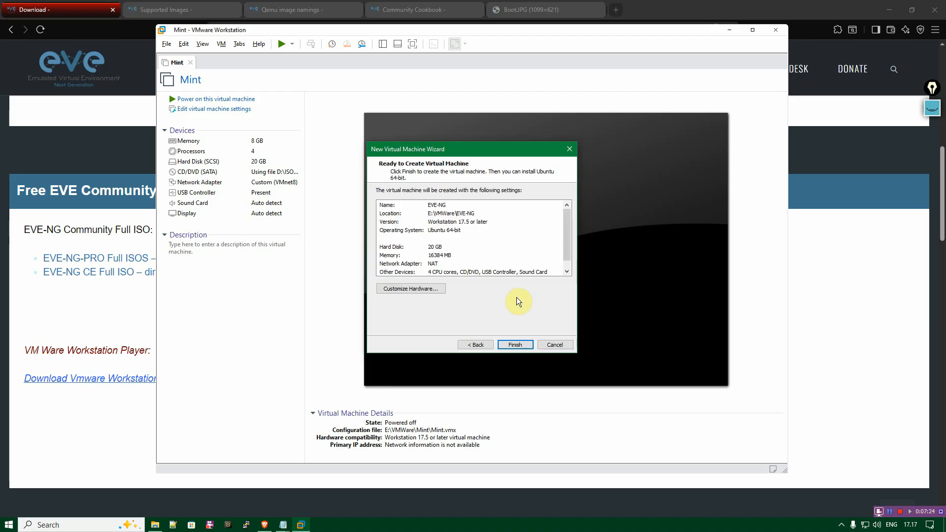
Customize the virtual machine's processor hardware by enabling Virtualize Intel VT-x/EPT or AMD-V/RVI.
click(424, 289)
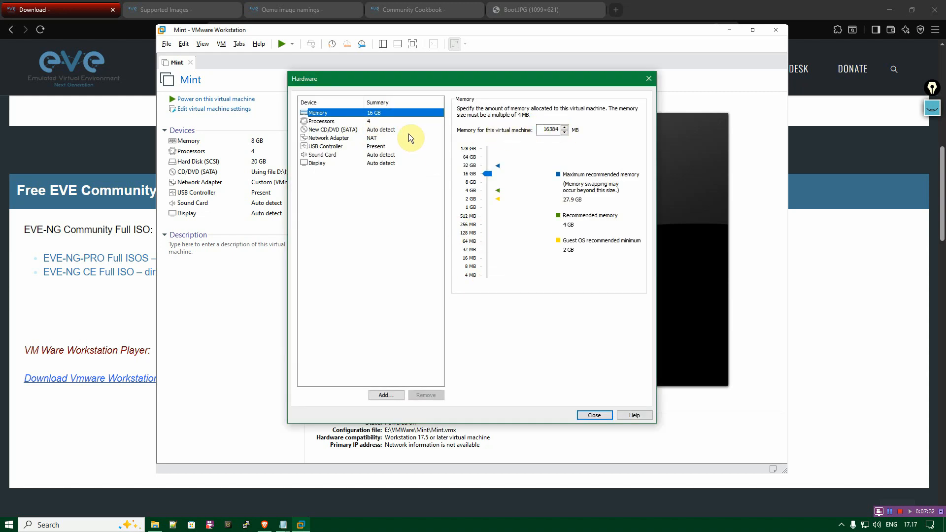
click(336, 122)
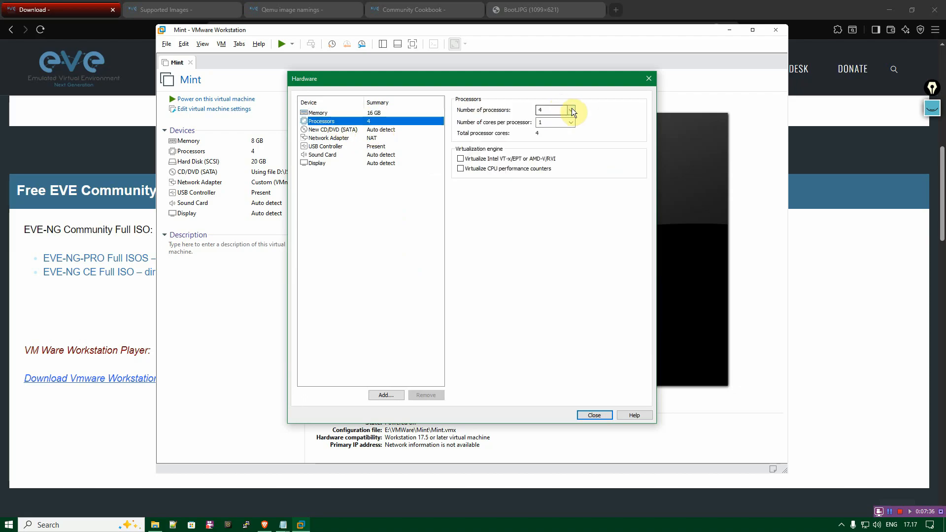
click(460, 159)
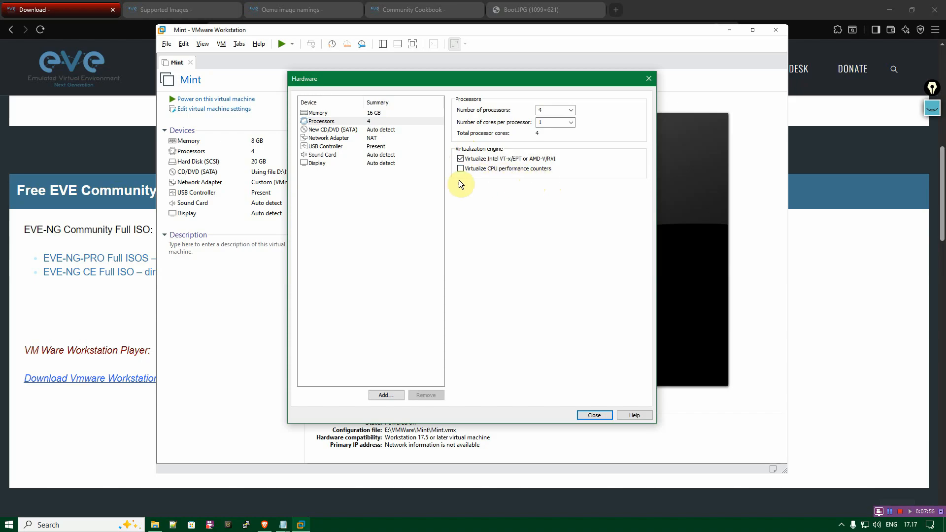
Set the virtual CD/DVD drive to use the ISO image file eve-ce-prod-6.2.0-4-full.iso from D:\EVE-NG.
click(347, 130)
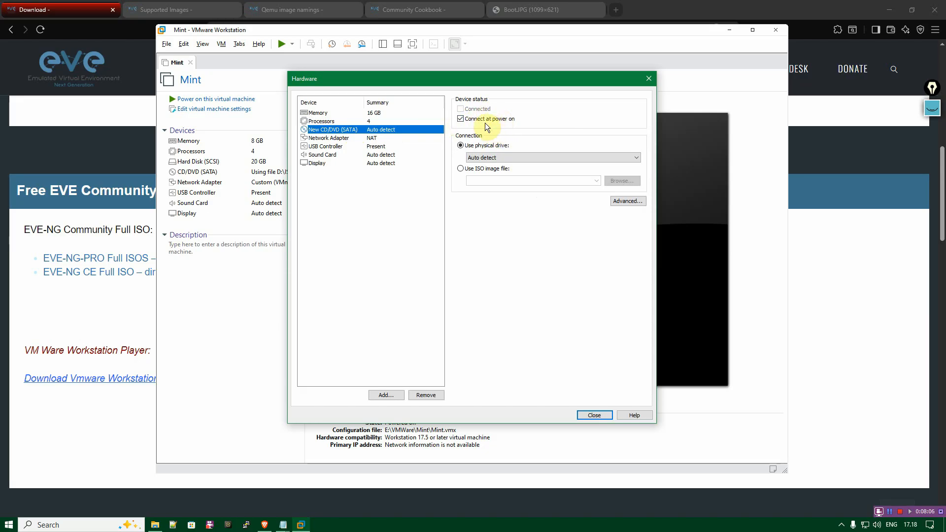
click(460, 169)
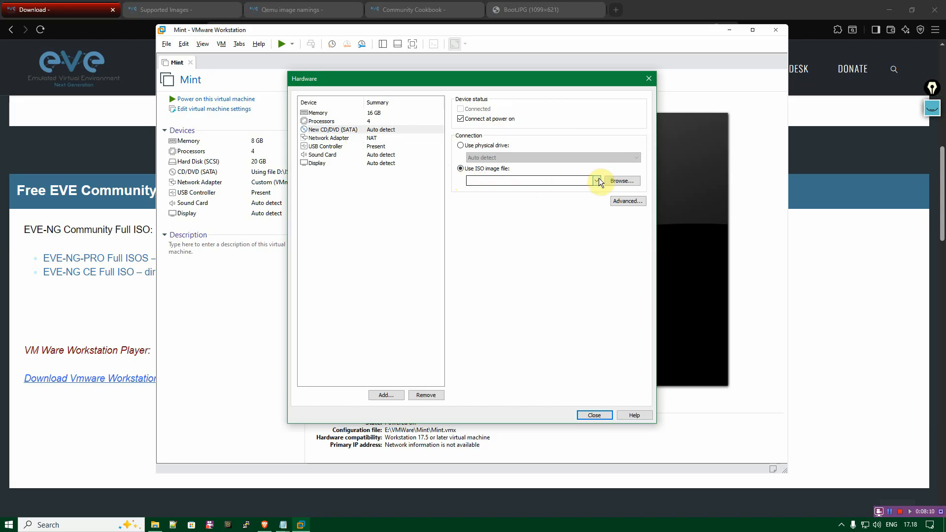
click(614, 181)
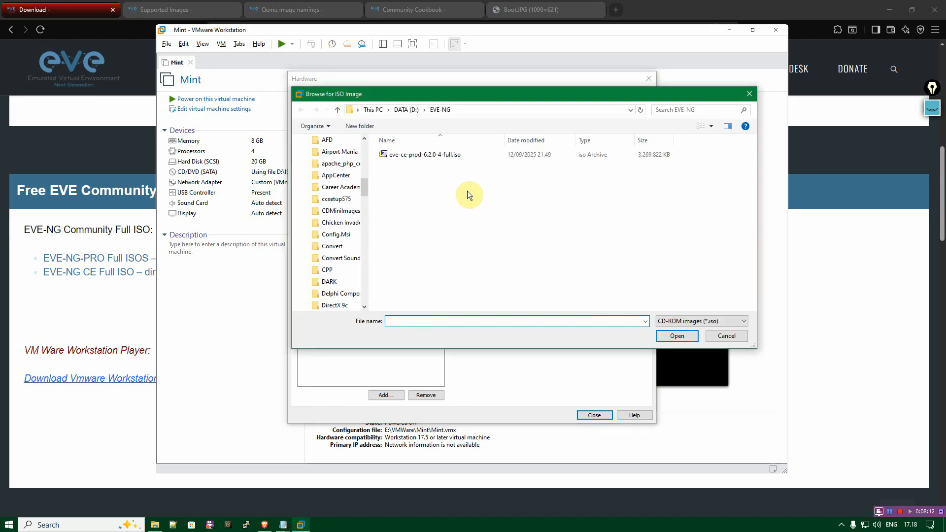
click(438, 156)
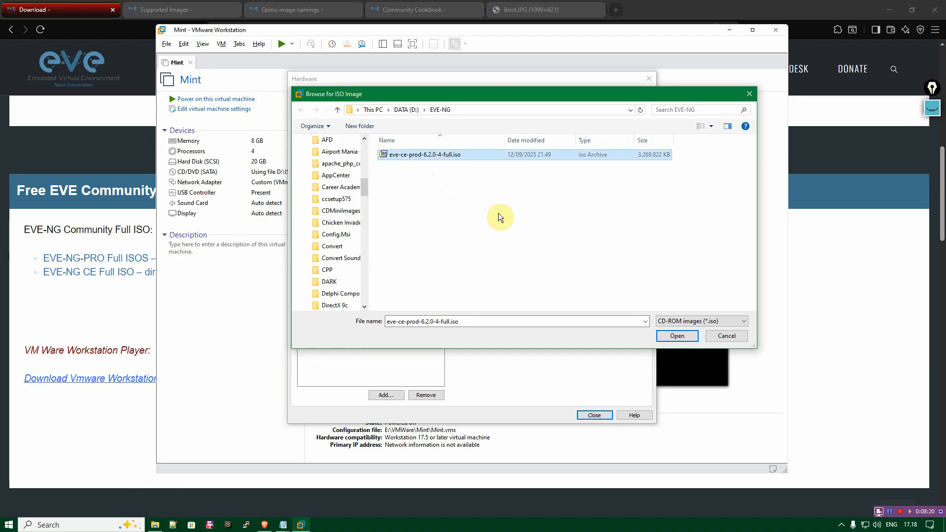
click(691, 335)
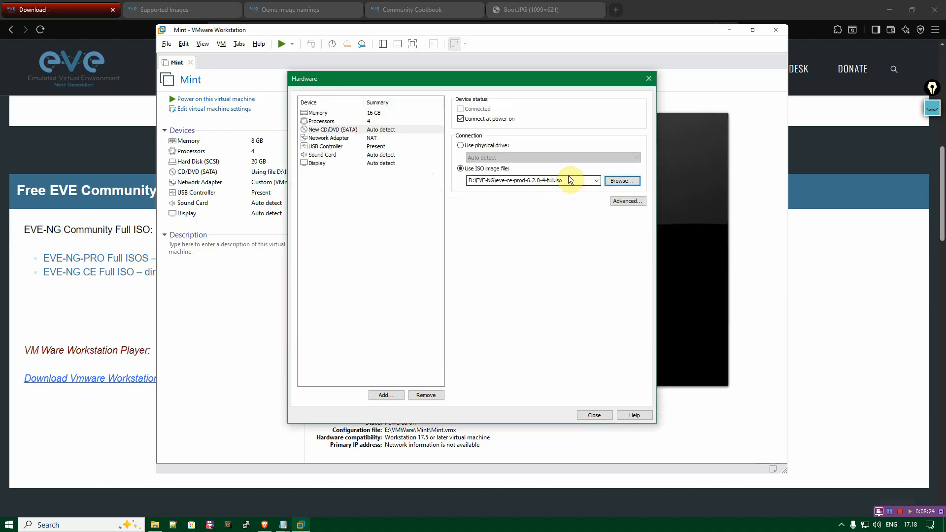
Keep NAT for the network adapter, leave the USB, sound and display devices at their defaults, and finish creating the virtual machine.
click(339, 140)
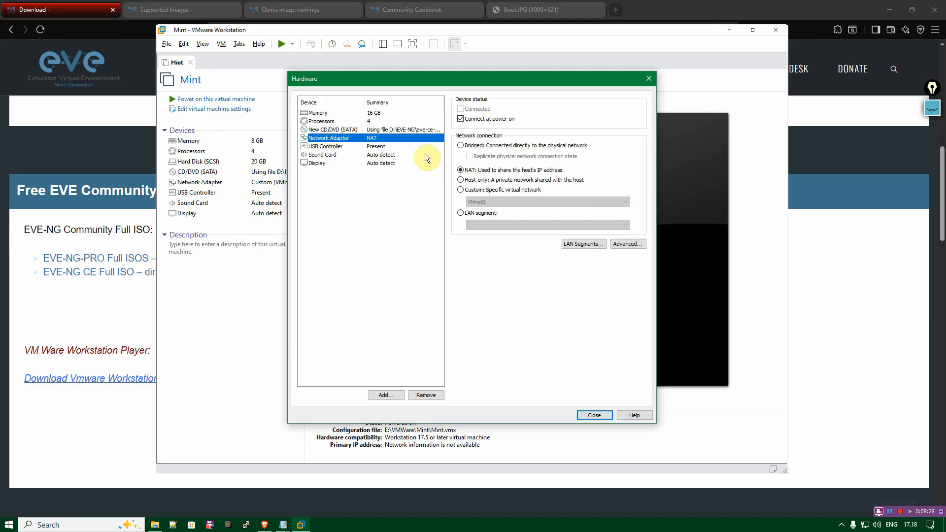
click(477, 170)
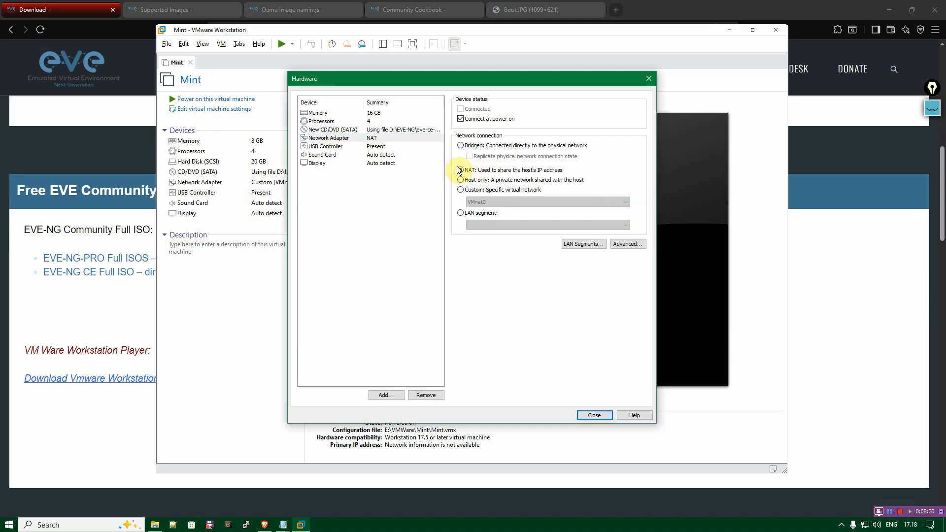
click(334, 148)
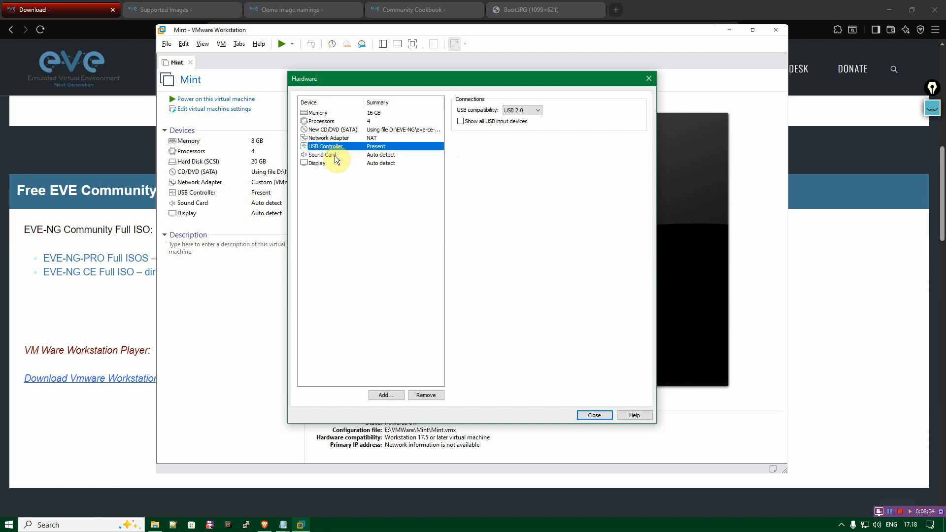
click(335, 155)
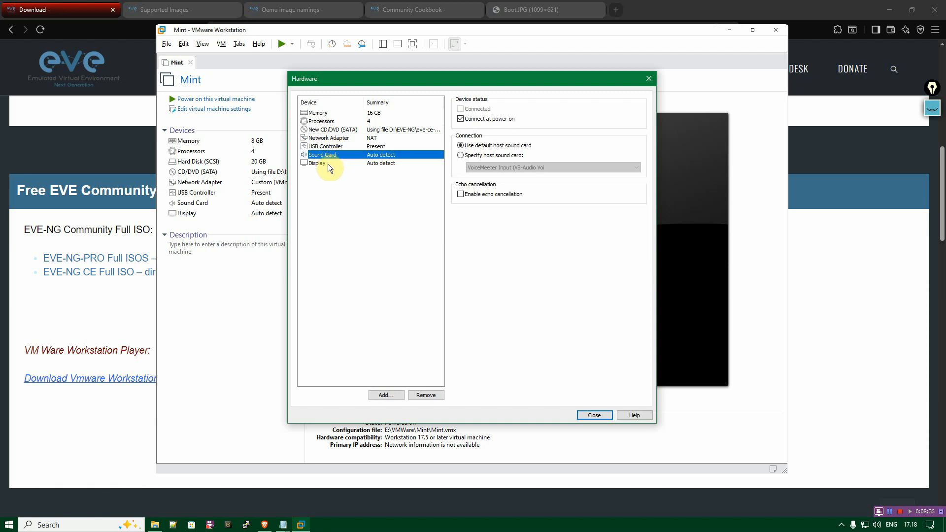
click(326, 164)
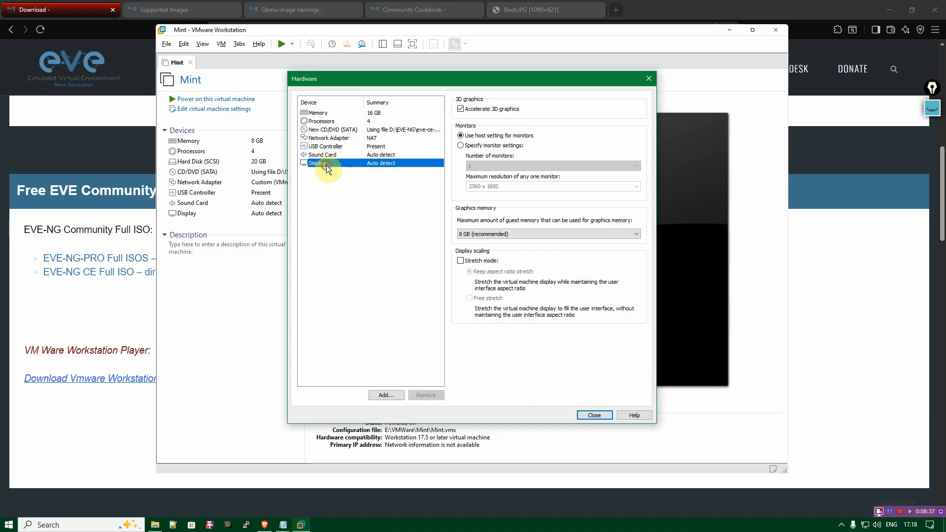
click(590, 416)
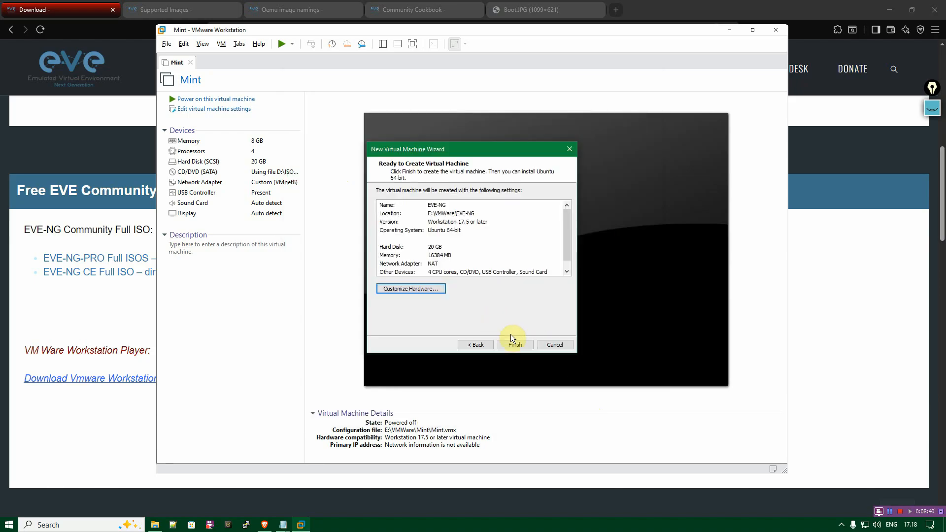
click(513, 345)
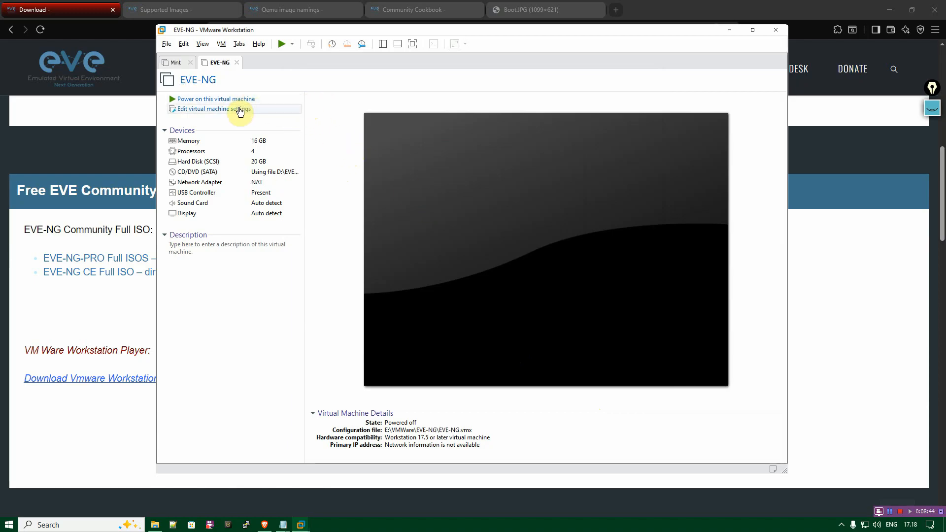
Review the EVE-NG virtual machine's memory, processor, hard disk, CD/DVD and network adapter settings.
click(212, 110)
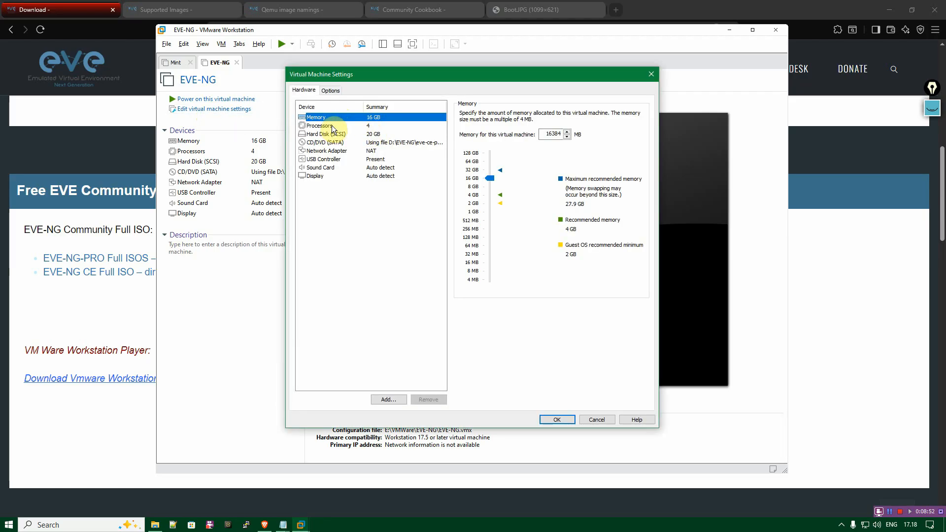
click(332, 127)
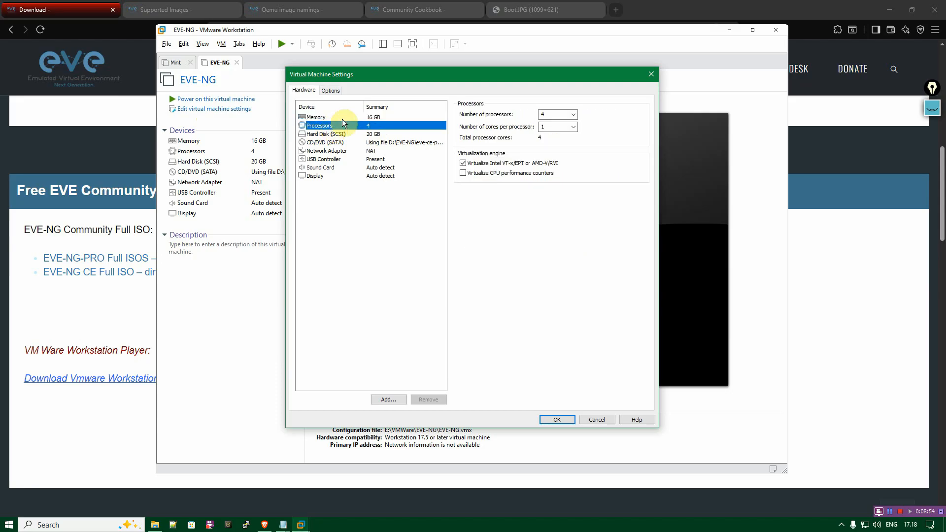
click(337, 134)
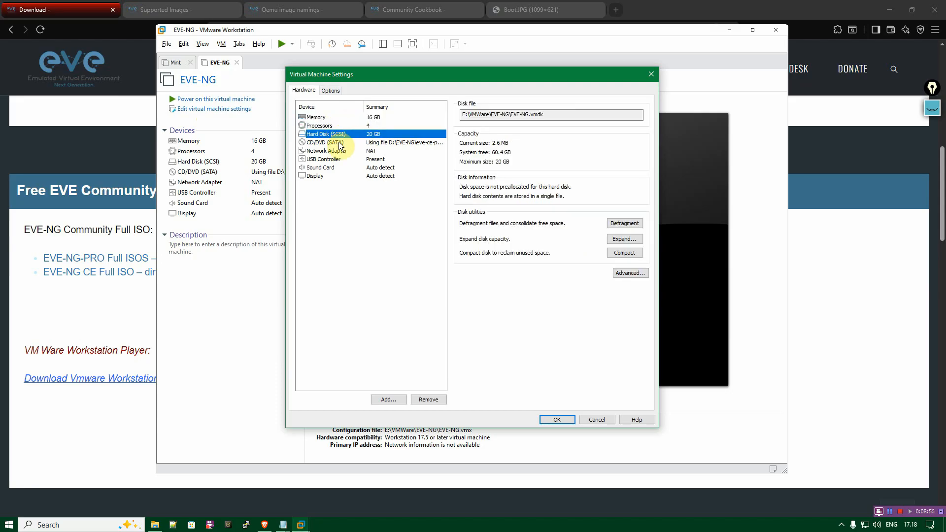
click(339, 144)
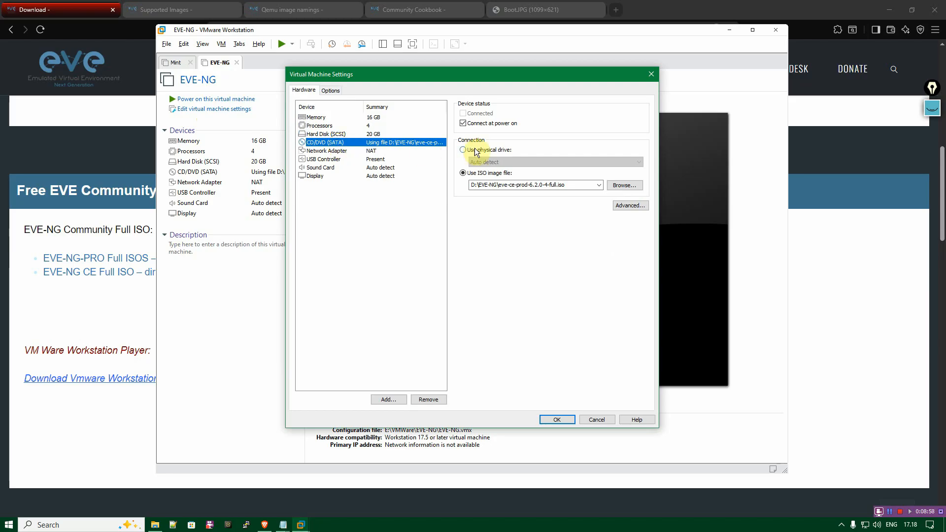
click(333, 151)
click(570, 419)
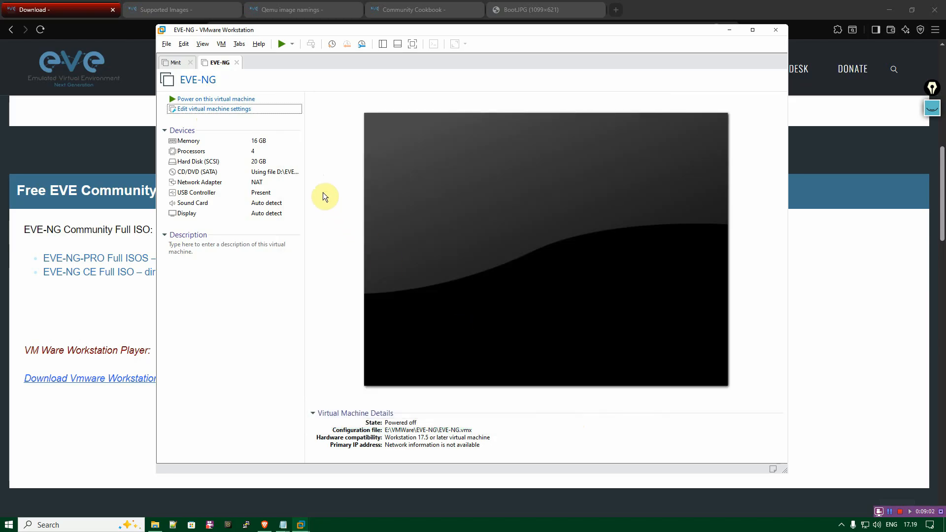
Power on the EVE-NG virtual machine and choose English as the installer language.
click(235, 99)
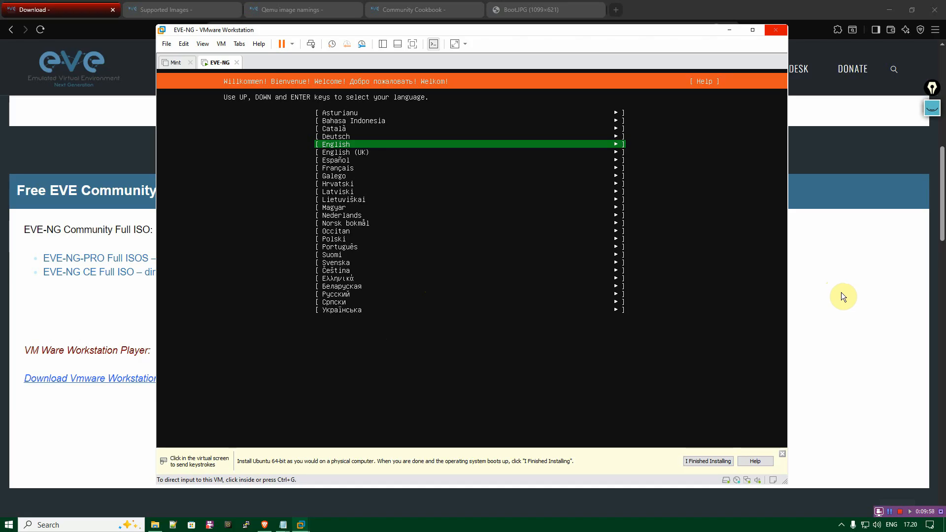
click(293, 202)
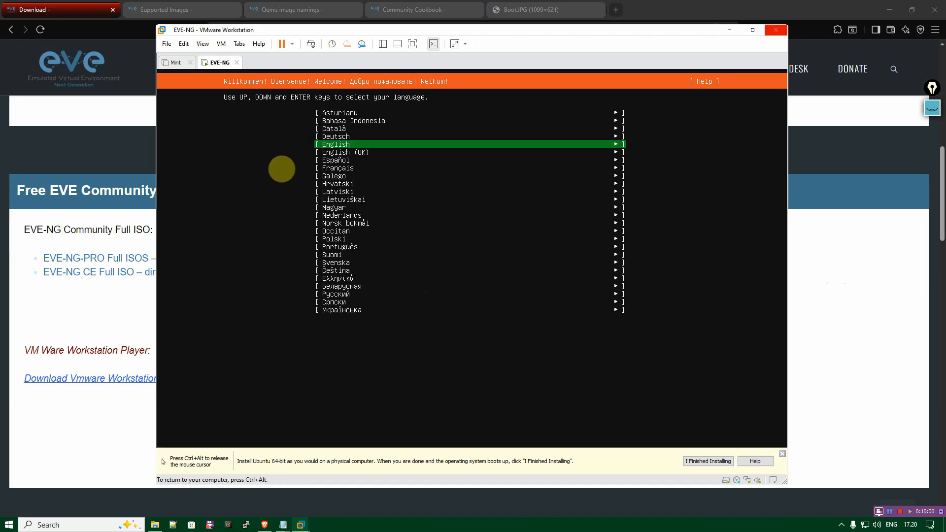
key(Up)
key(Down)
key(Down)
key(Up)
key(Return)
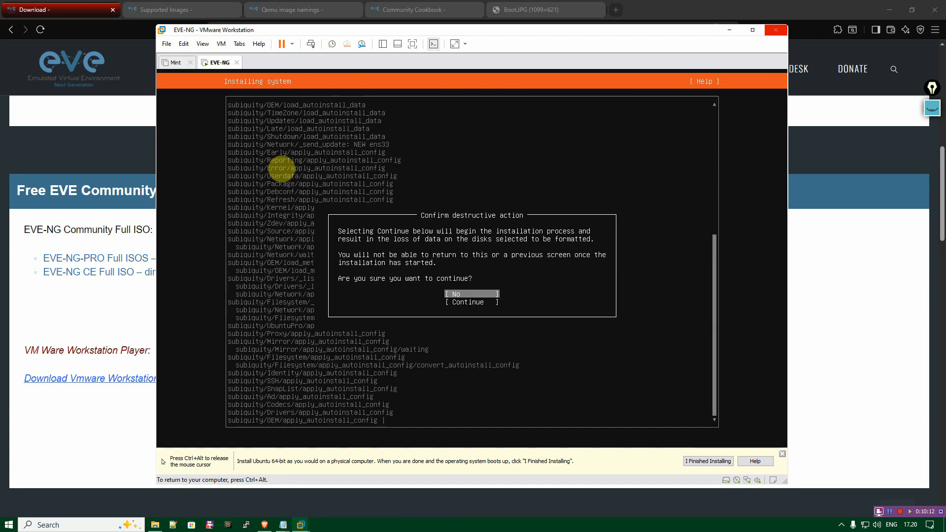
Confirm the destructive action so the installation continues and formats the virtual disk, and release input back to the host.
key(Down)
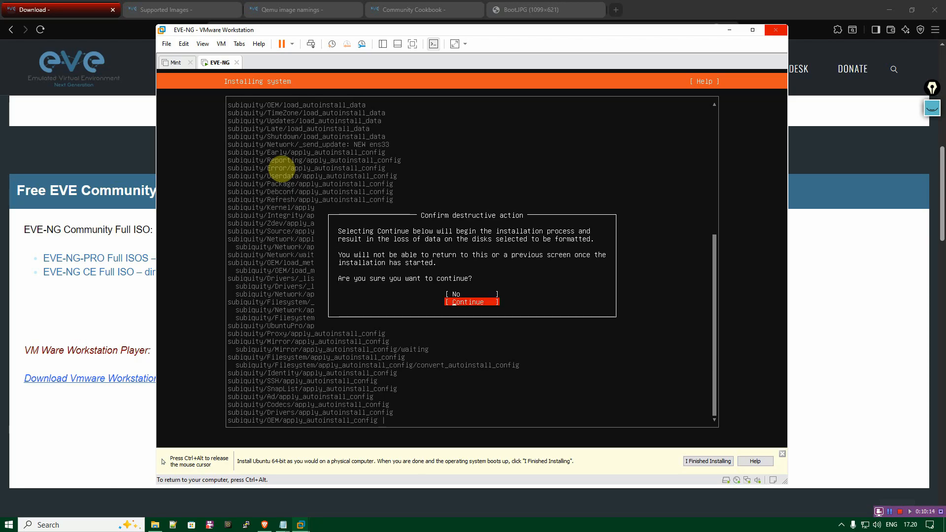
key(Return)
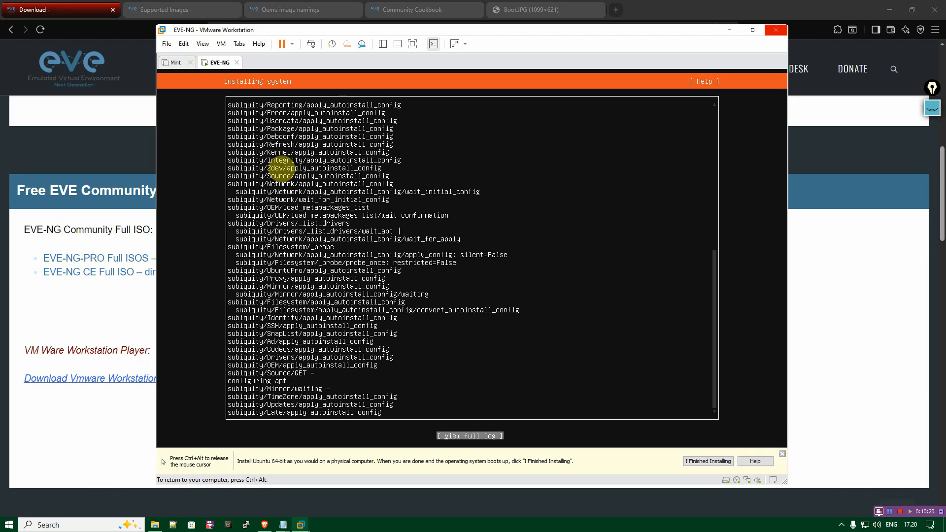
key(ctrl+alt)
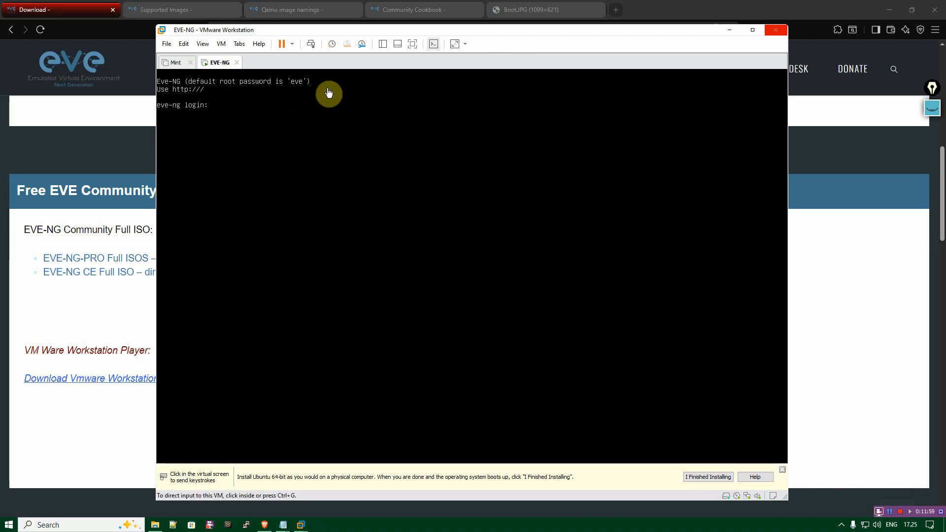
Try to log in to the EVE-NG console as root with the account password.
click(265, 107)
key(ctrl+alt)
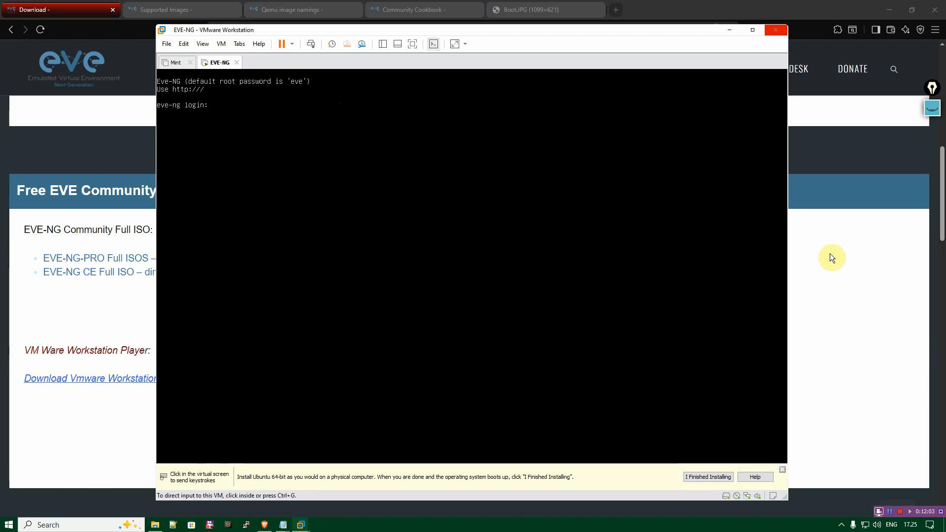
click(334, 181)
text(root)
key(Return)
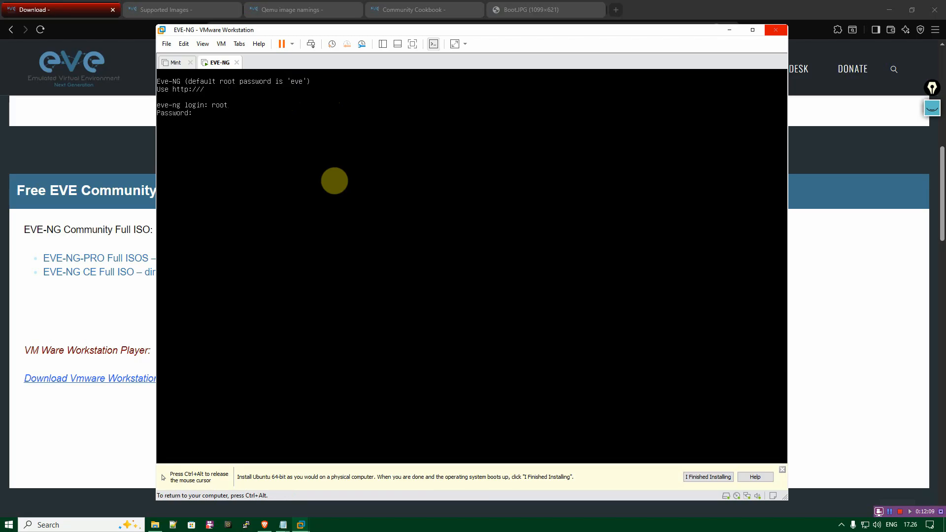
key(Return)
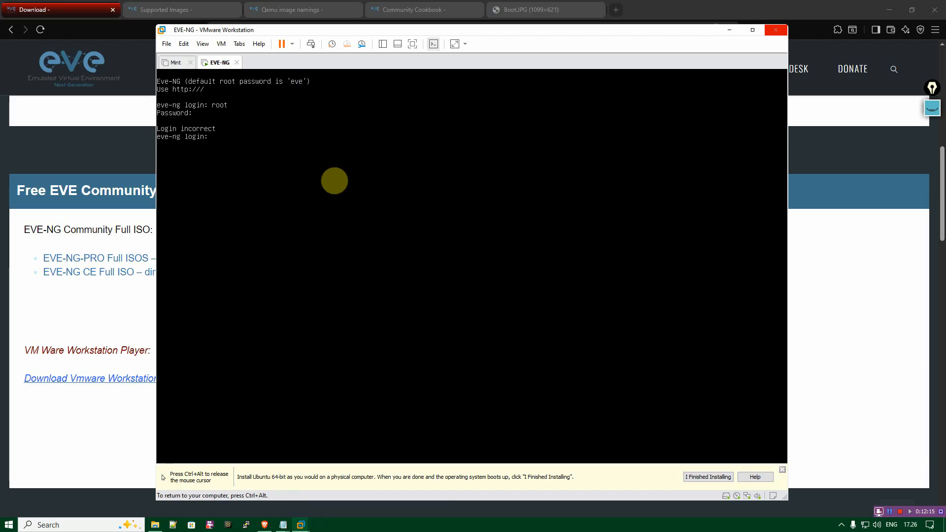
Log in to the EVE-NG console as root with the default root password.
text(root)
key(Return)
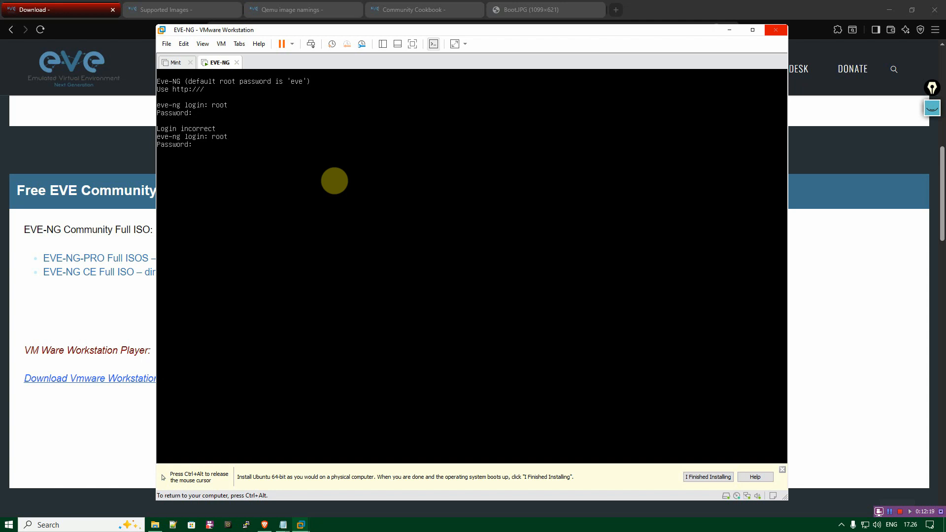
key(Return)
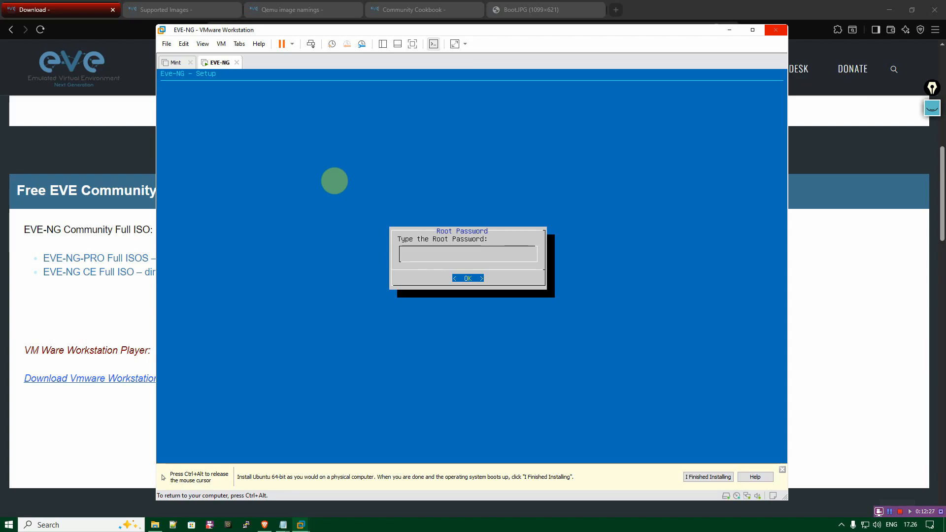
Set a new root password in the EVE-NG setup and repeat it.
key(Return)
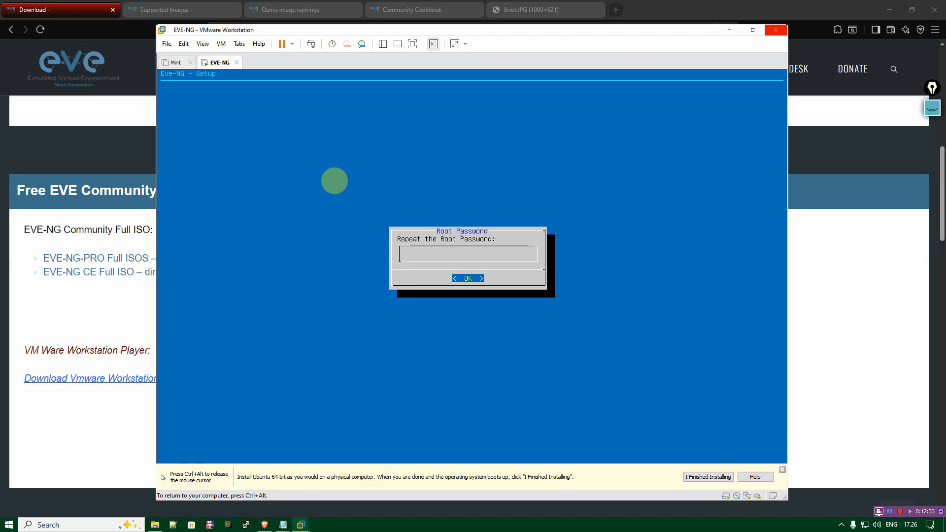
key(Return)
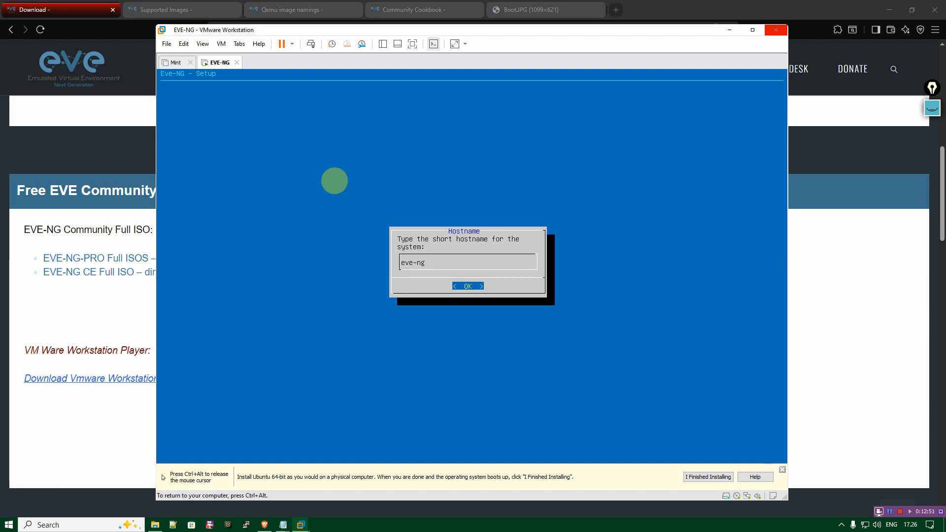
Complete the setup with hostname eve-ng, DNS domain example.com, DHCP addressing, no NTP server and a direct connection to the Internet.
key(Return)
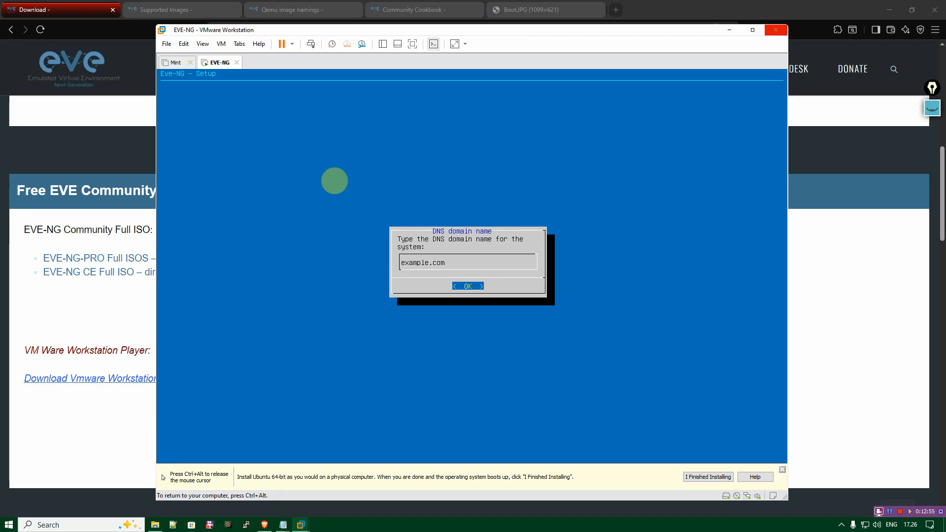
key(Return)
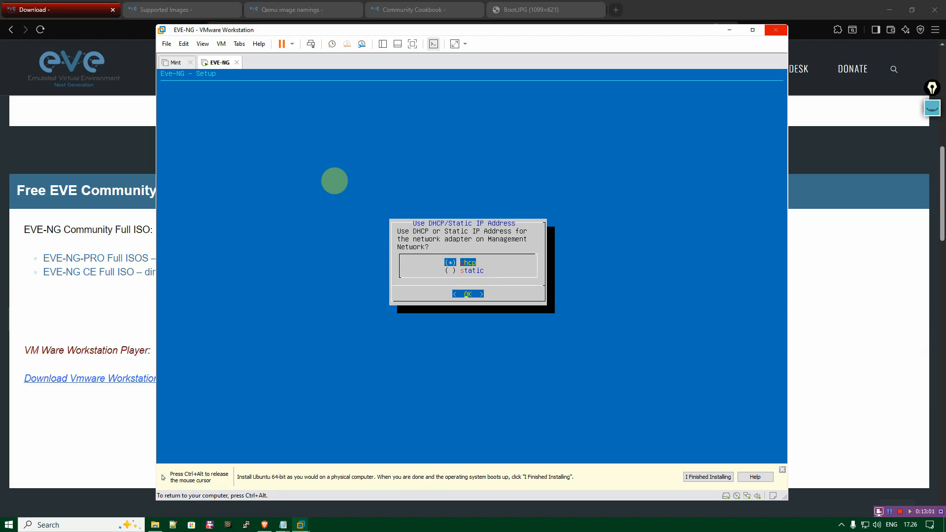
key(Return)
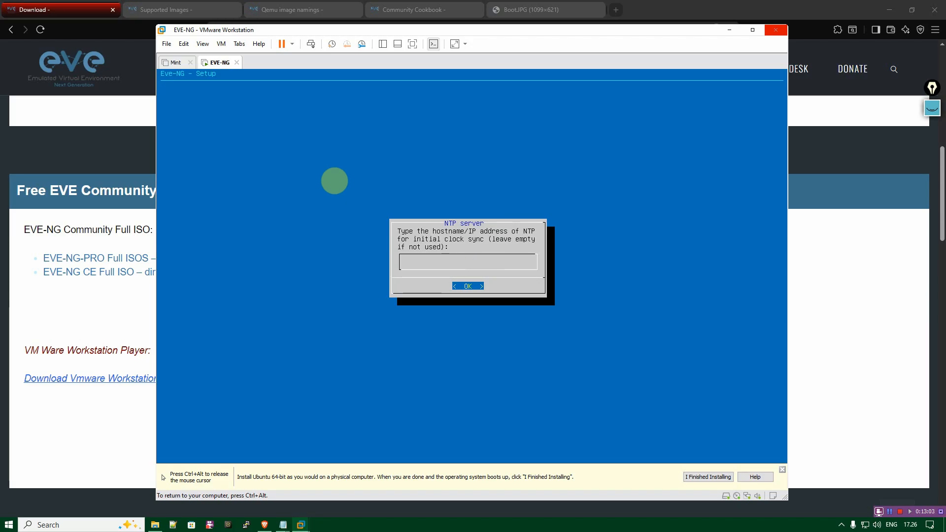
key(Return)
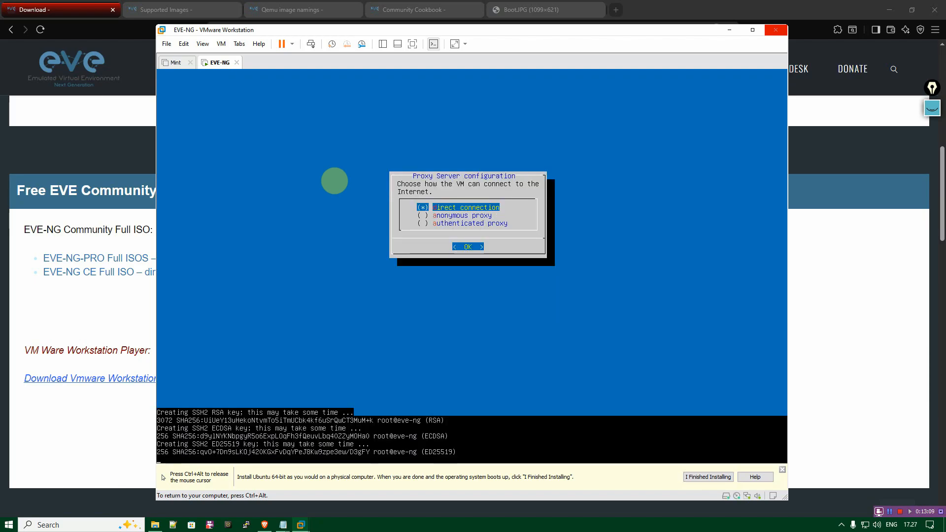
key(Return)
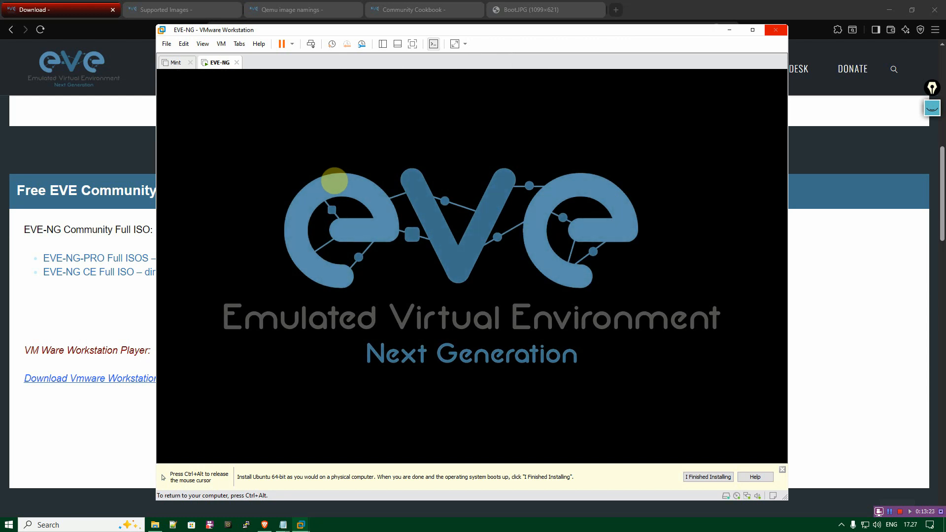
Mark the guest operating system installation as finished for the EVE-NG virtual machine.
key(ctrl+alt)
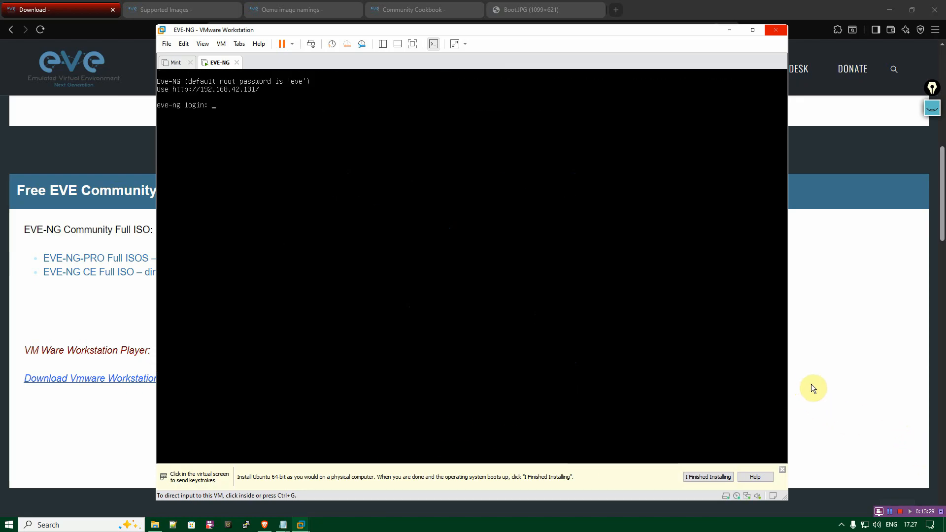
click(697, 477)
click(409, 175)
key(ctrl+alt)
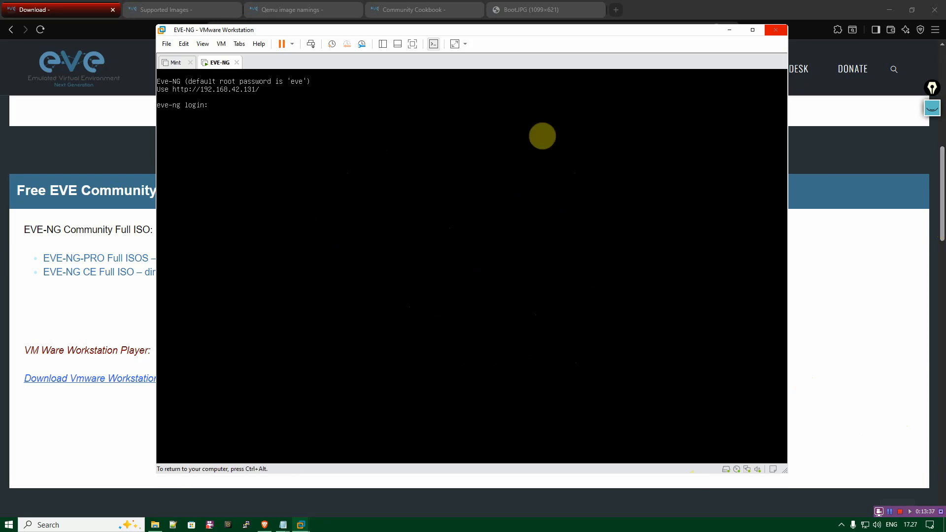
Log in to the EVE-NG console as root with the new root password and release the cursor from the virtual machine.
click(450, 117)
text(ro)
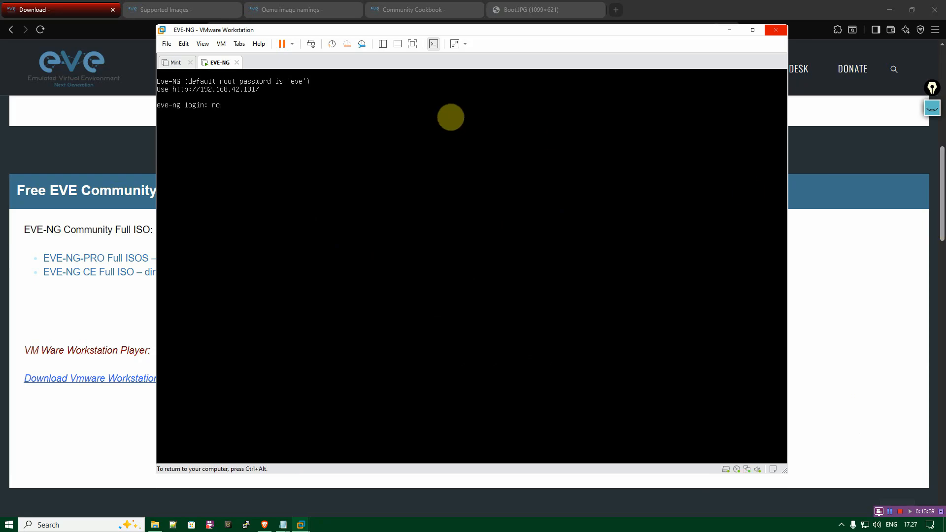
text(ot)
key(Return)
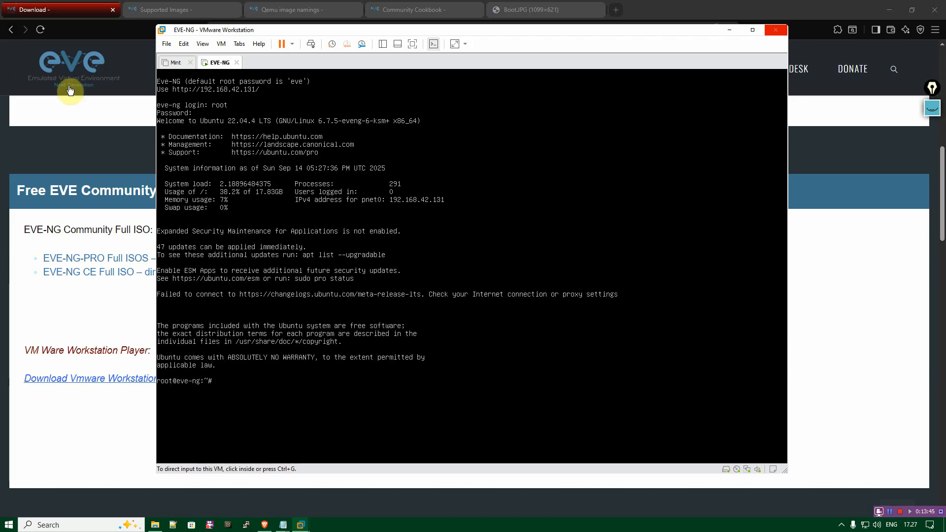
key(ctrl+alt)
click(927, 108)
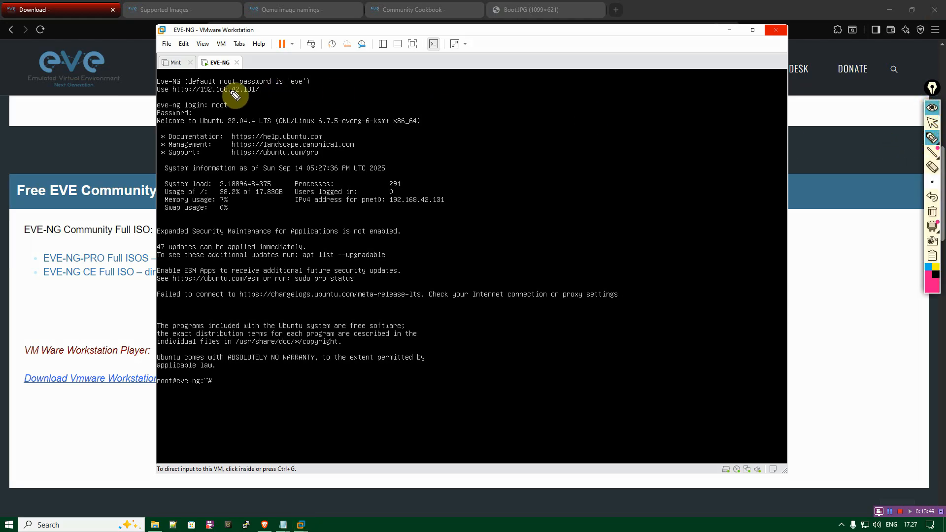
mouse_move(194, 93)
mouse_down()
mouse_move(271, 95)
mouse_move(266, 87)
mouse_up()
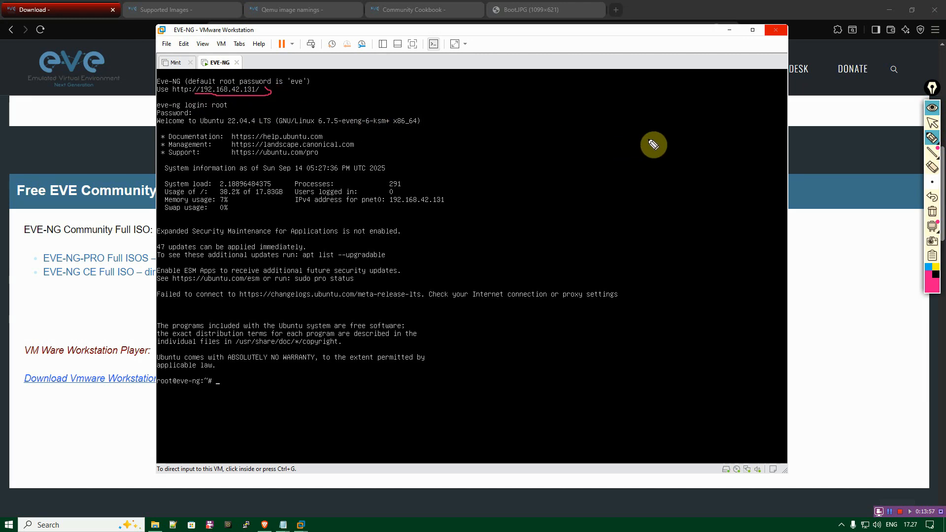
mouse_move(931, 138)
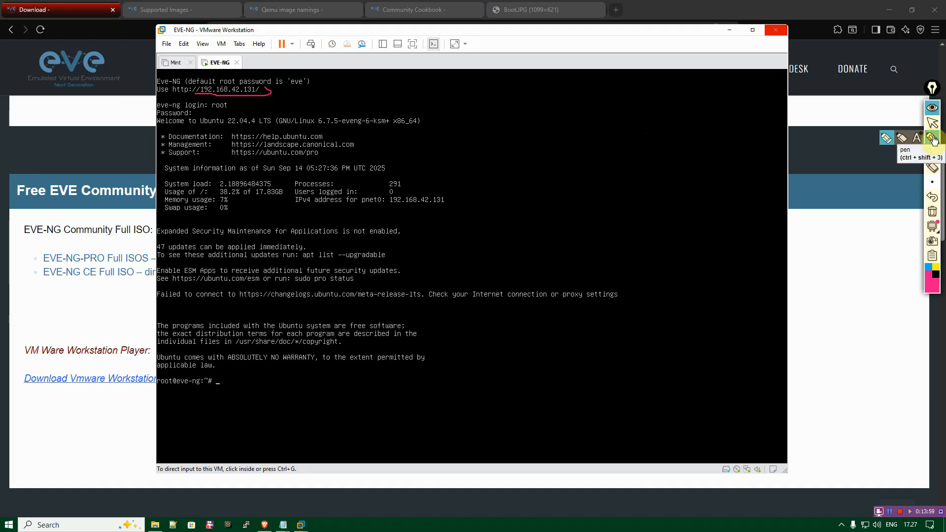
click(931, 168)
click(239, 94)
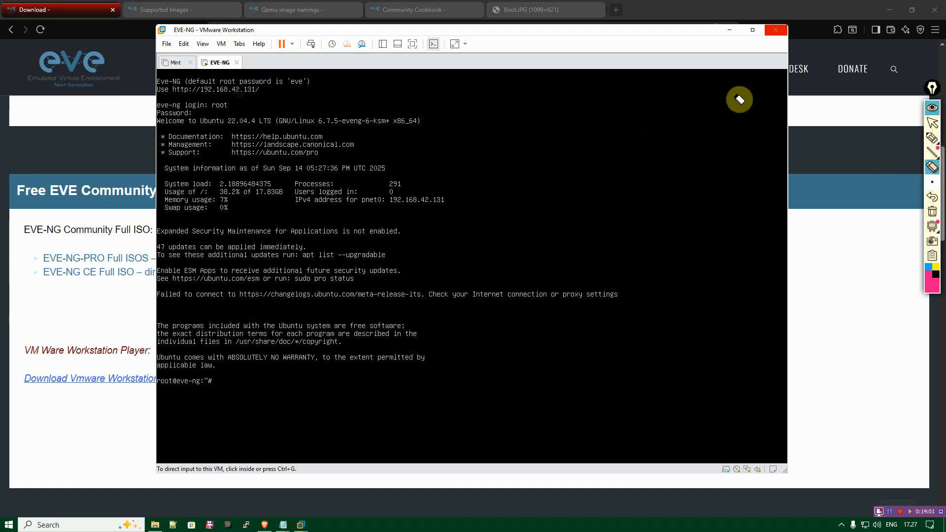
click(928, 108)
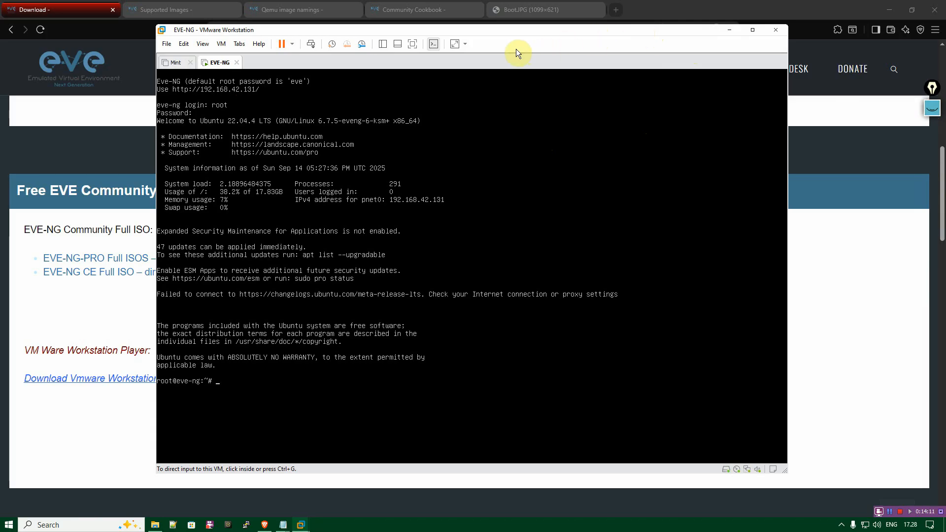
Switch to Firefox and load the EVE-NG web interface at 192.168.42.131.
click(9, 524)
text(fire)
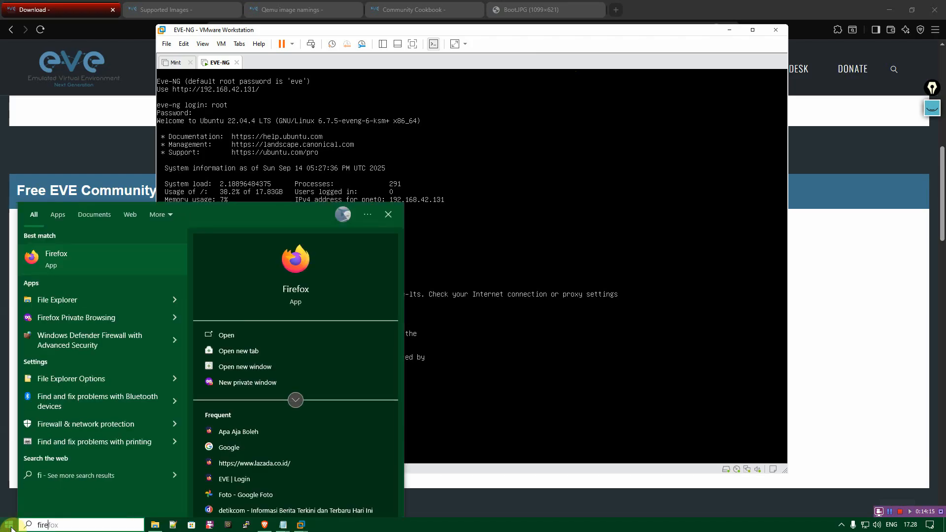
key(Return)
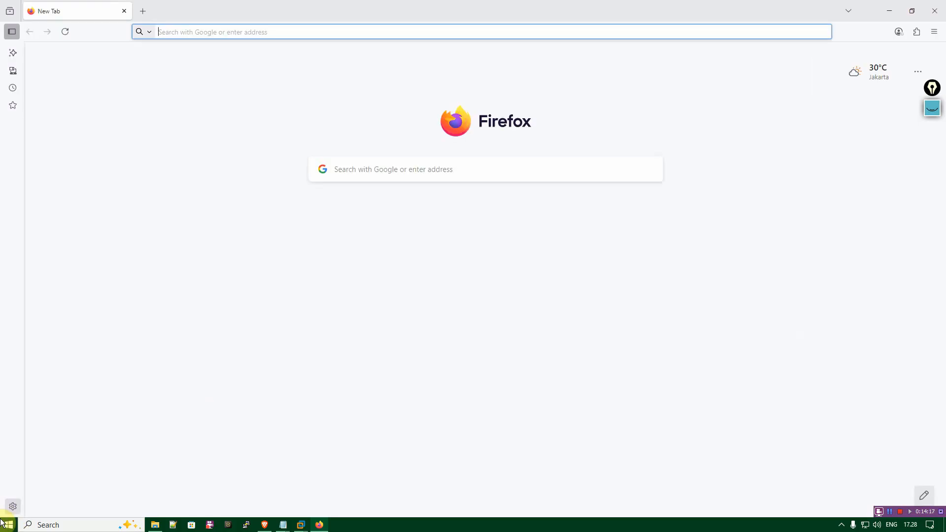
click(314, 526)
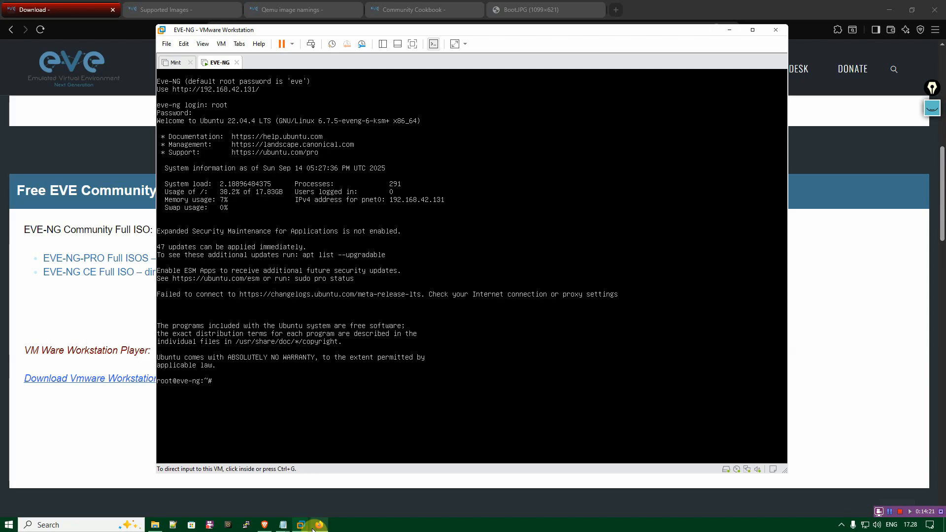
click(315, 526)
text(192.168.10.1)
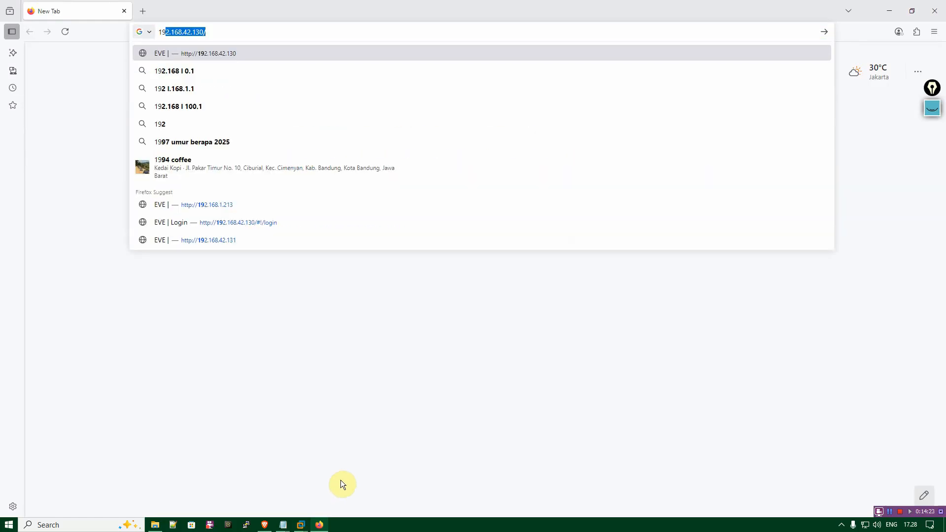
key(Up)
key(End)
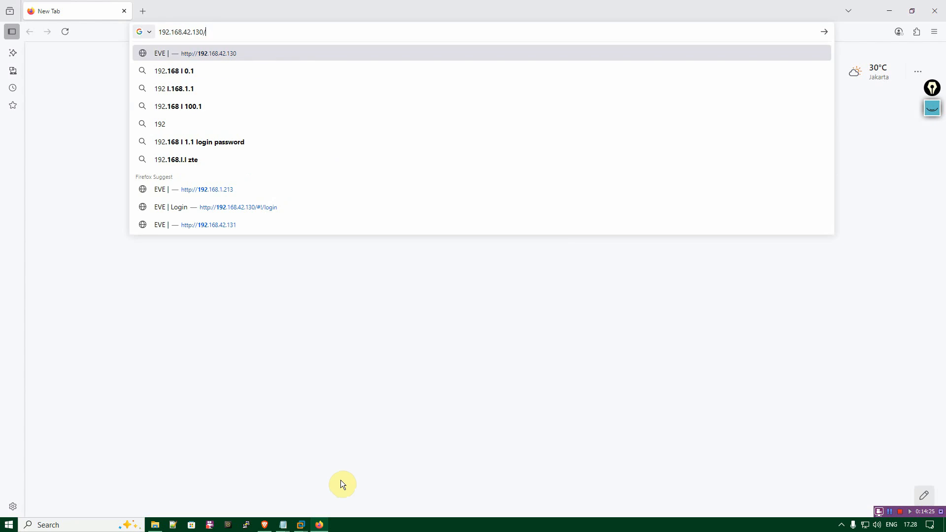
key(BackSpace)
key(BackSpace)
text(1)
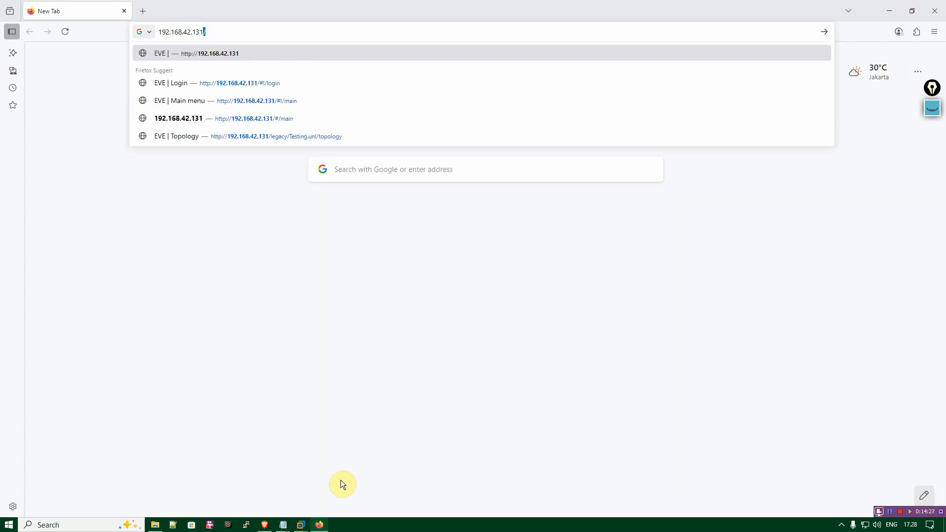
key(Return)
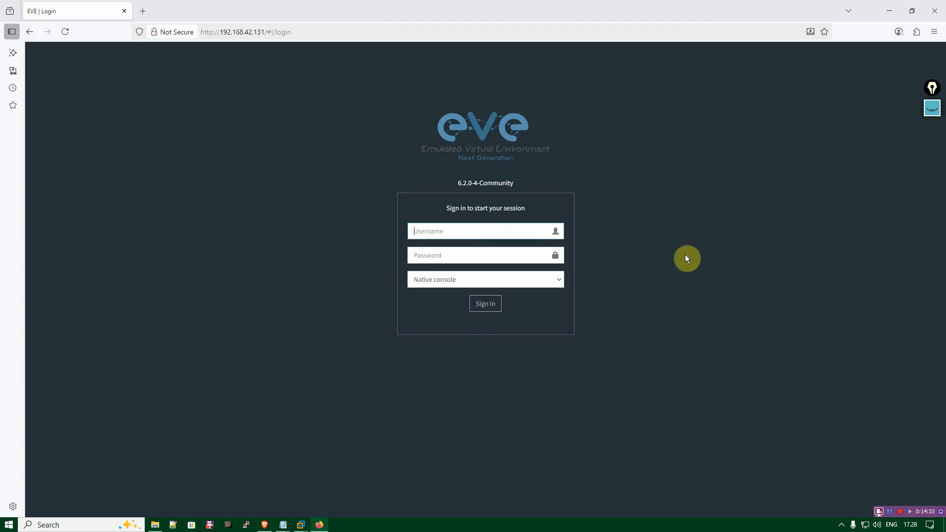
Sign in to the EVE-NG web interface as admin with the account password, using the Native console.
text(admin)
key(Tab)
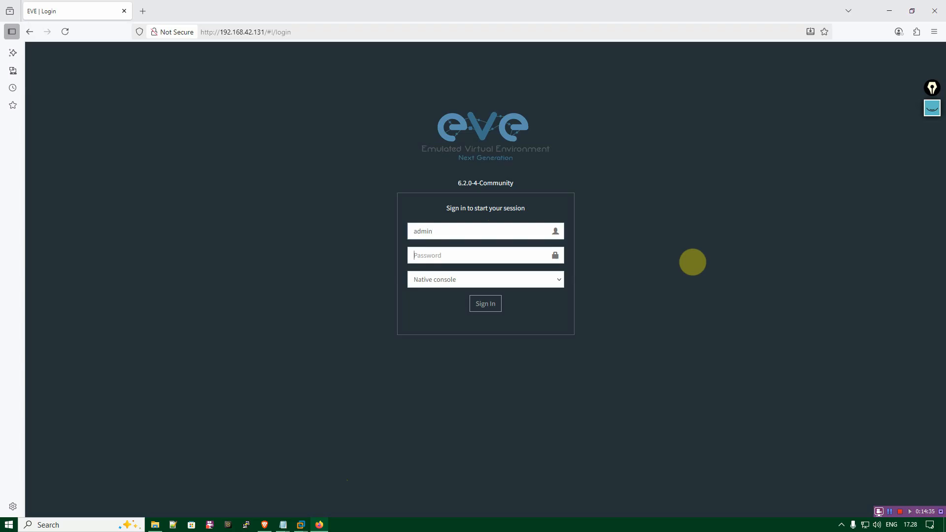
text(e)
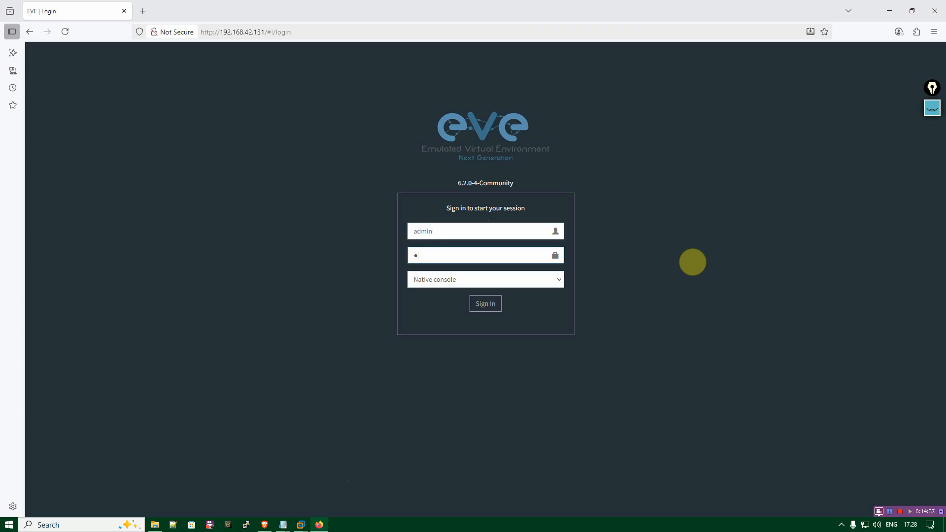
key(BackSpace)
key(BackSpace)
text(eve)
click(549, 281)
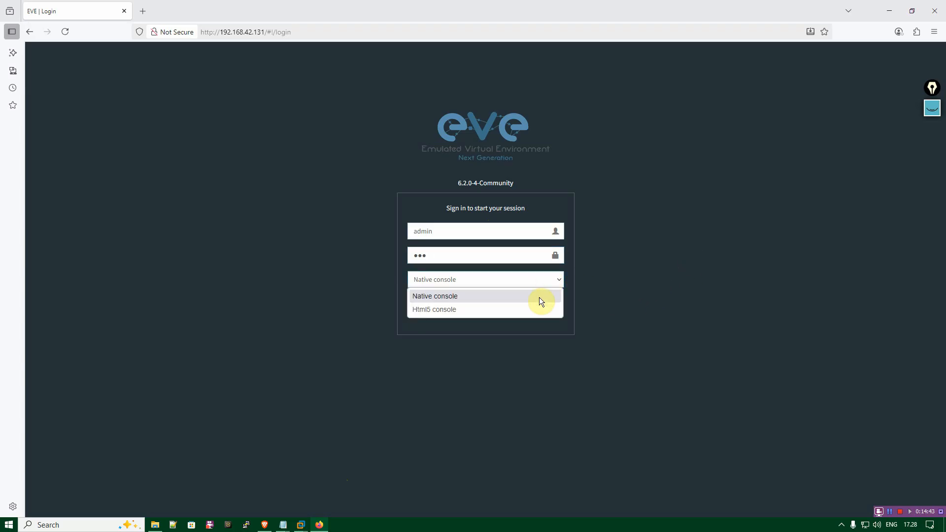
click(539, 297)
click(490, 309)
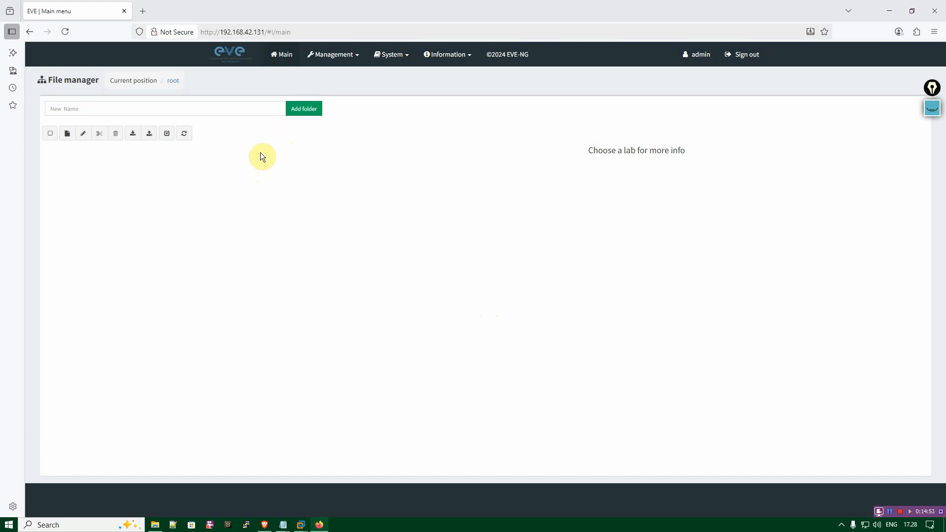
Review the available management, system and information options and the admin account's user settings.
click(358, 57)
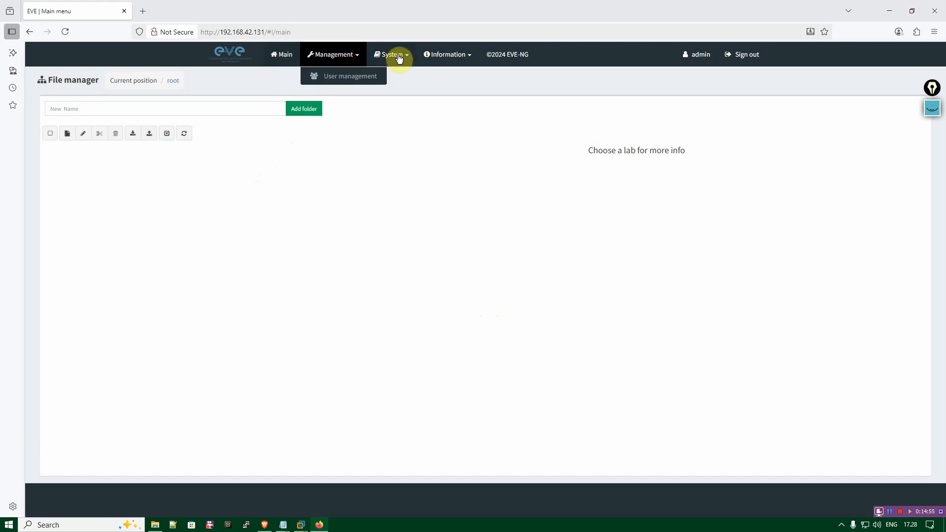
click(407, 56)
click(456, 56)
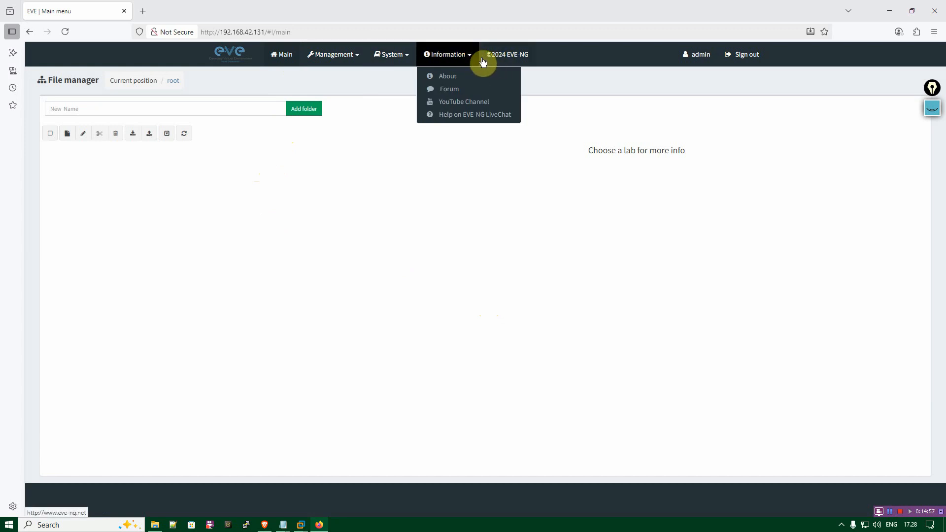
click(391, 157)
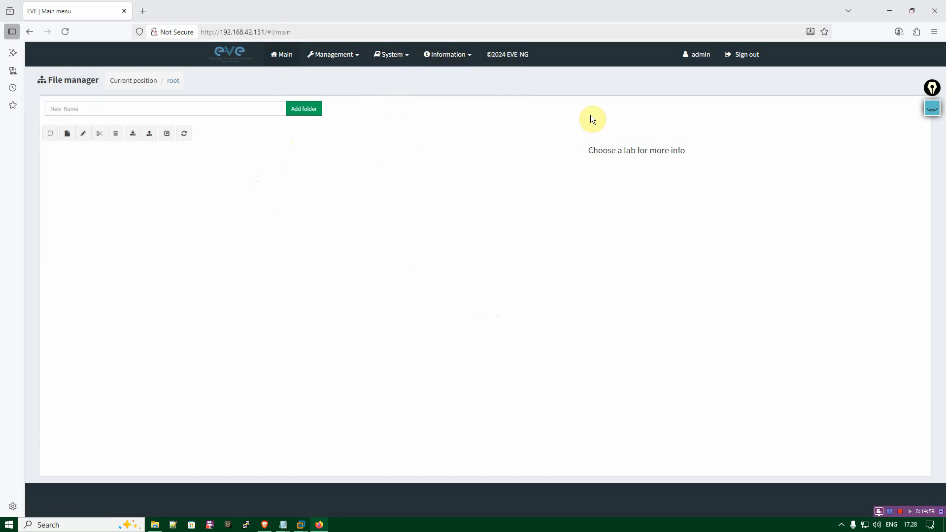
click(698, 55)
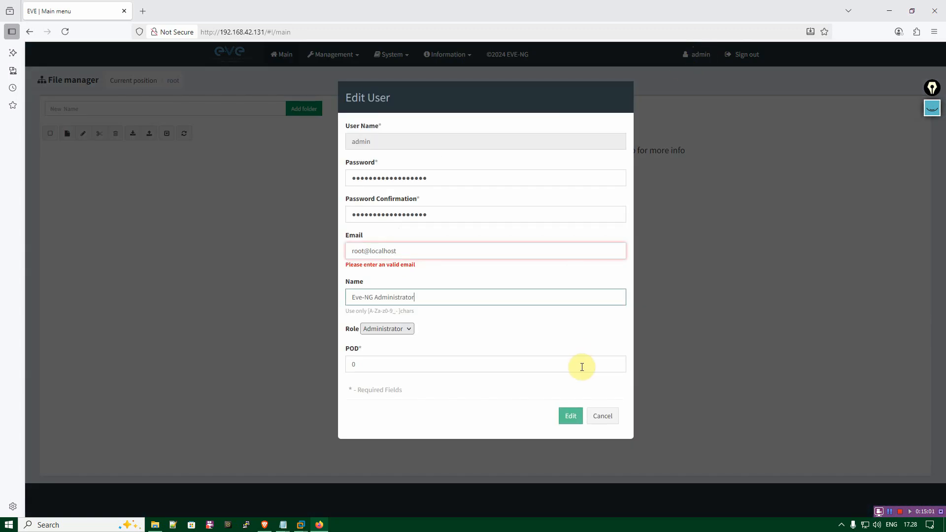
click(603, 417)
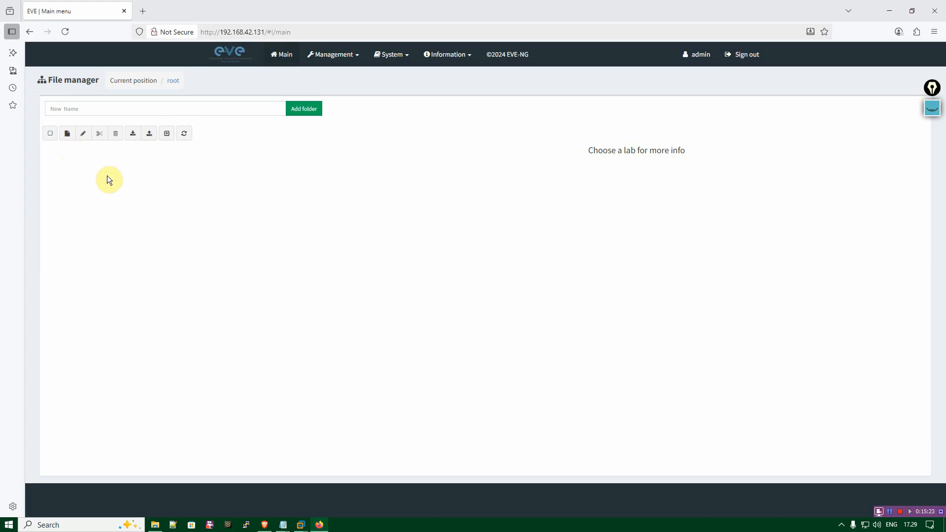
Create a new lab named Testing with version 1, leaving the author, description and tasks empty.
click(67, 134)
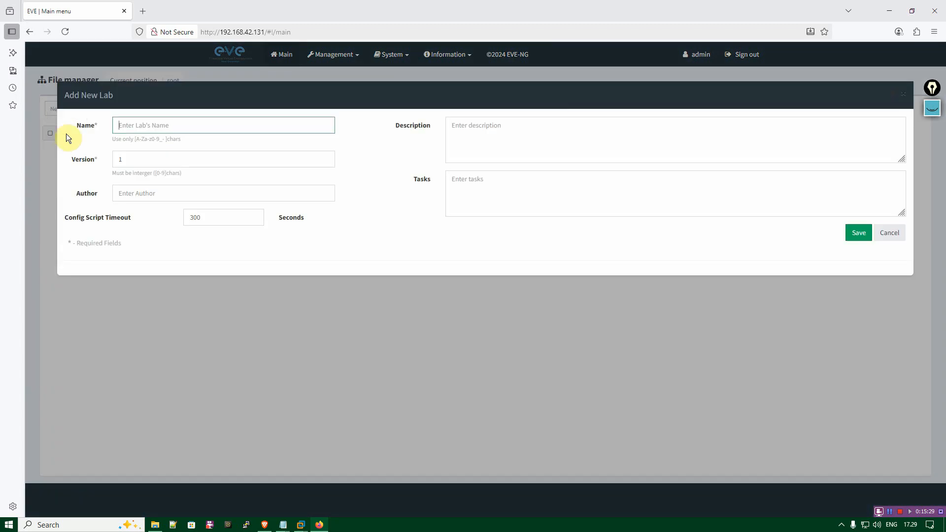
text(Testing)
key(Tab)
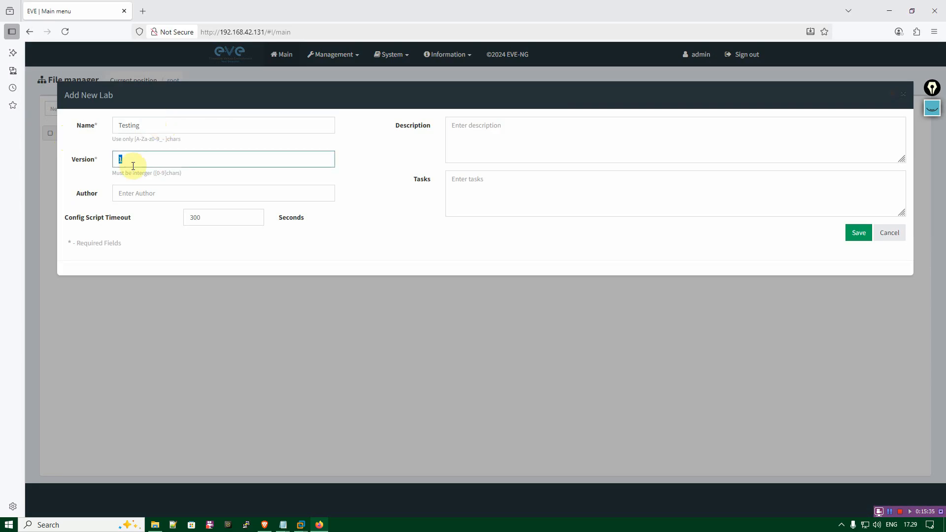
click(169, 188)
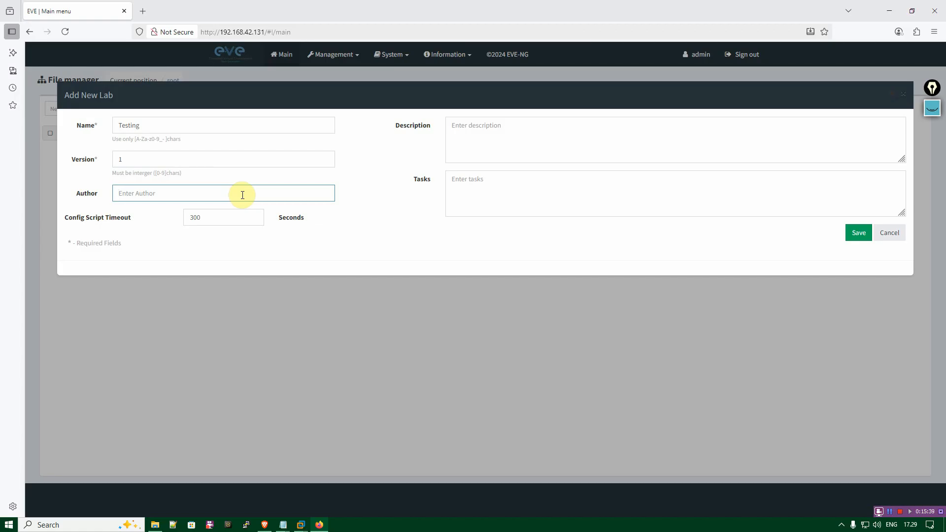
click(468, 150)
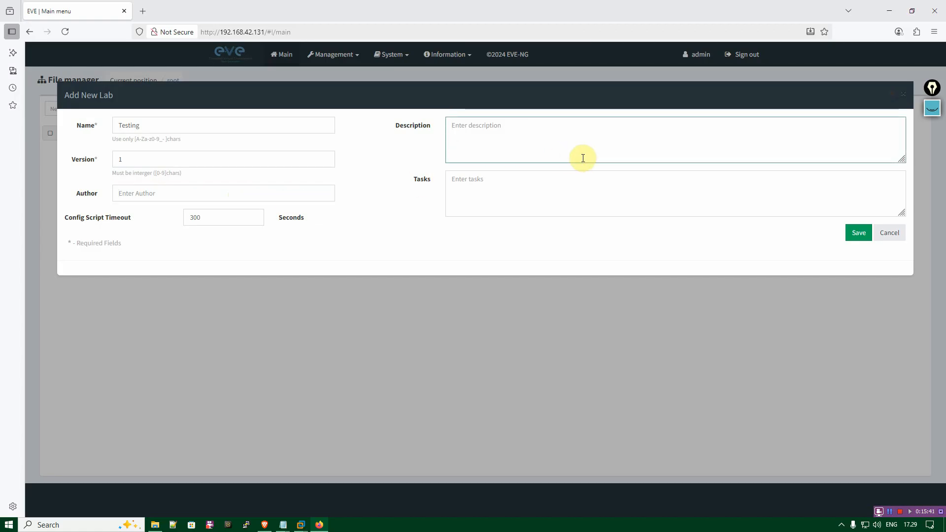
click(537, 193)
click(536, 148)
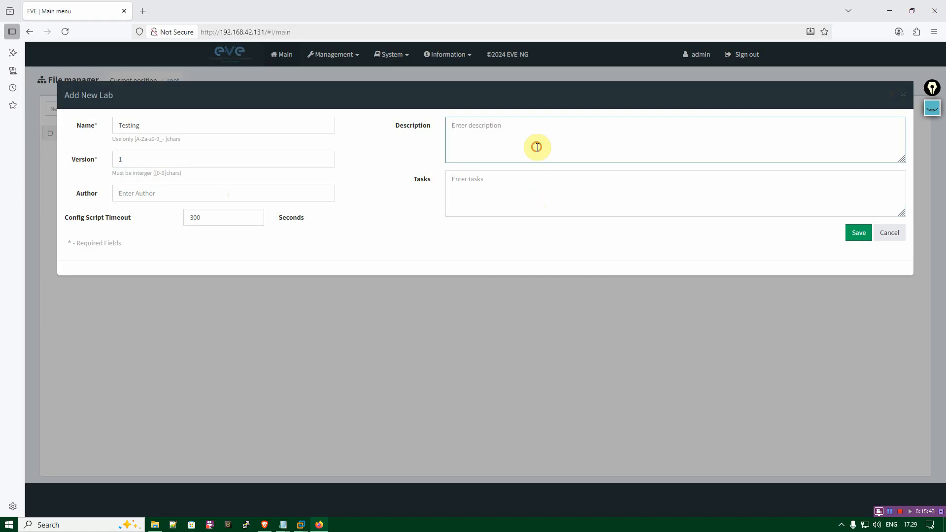
click(860, 233)
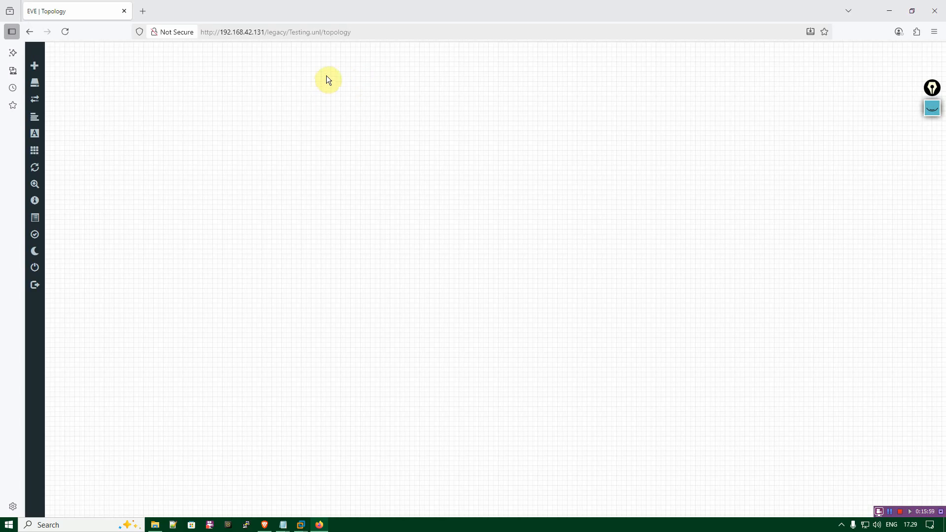
Start adding a node to the Testing topology, look through the available templates and filter them by "for".
mouse_move(38, 68)
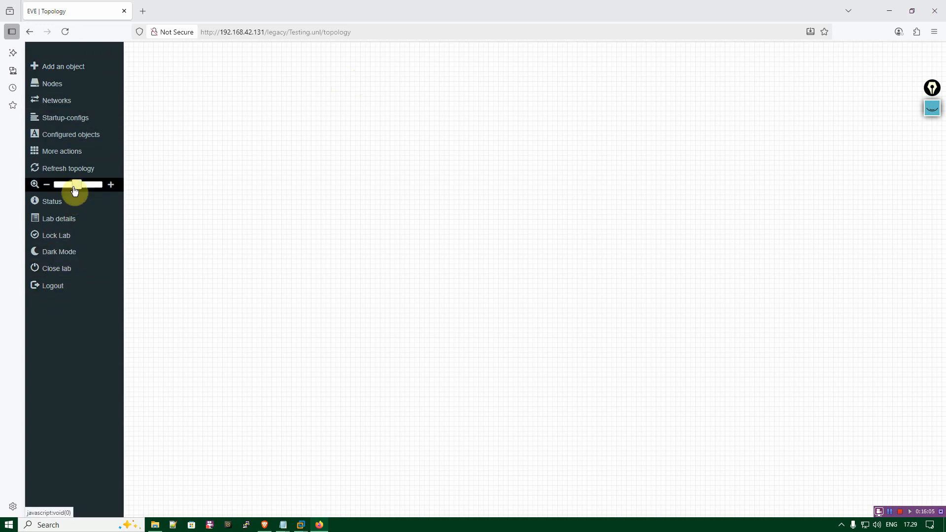
right_click(288, 97)
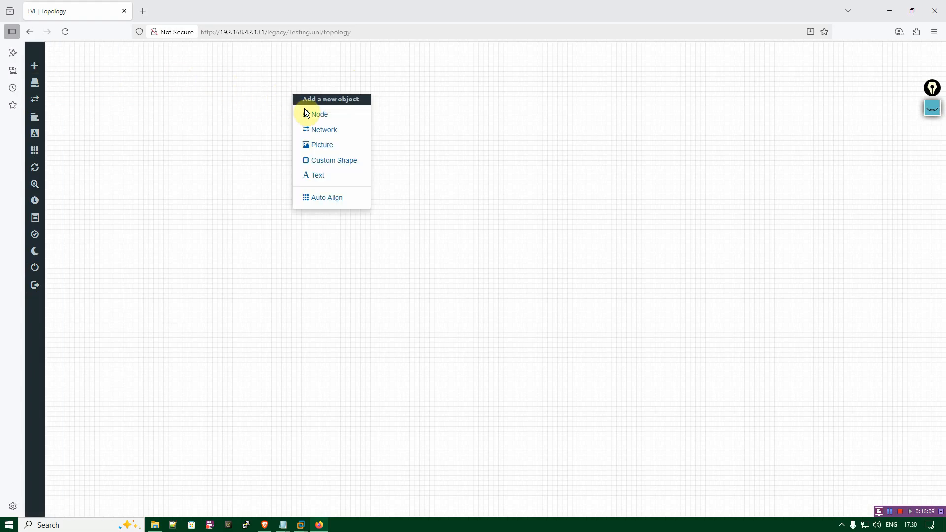
click(338, 119)
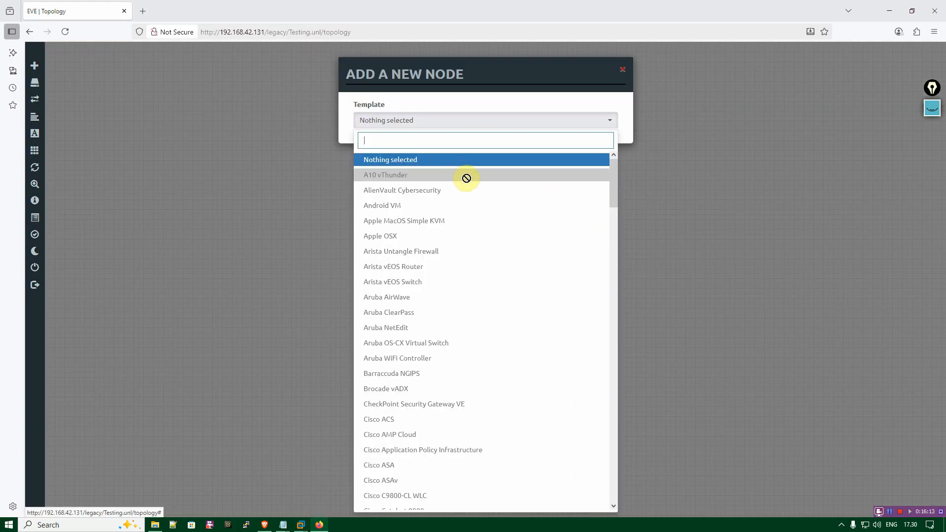
drag(614, 193, 587, 340)
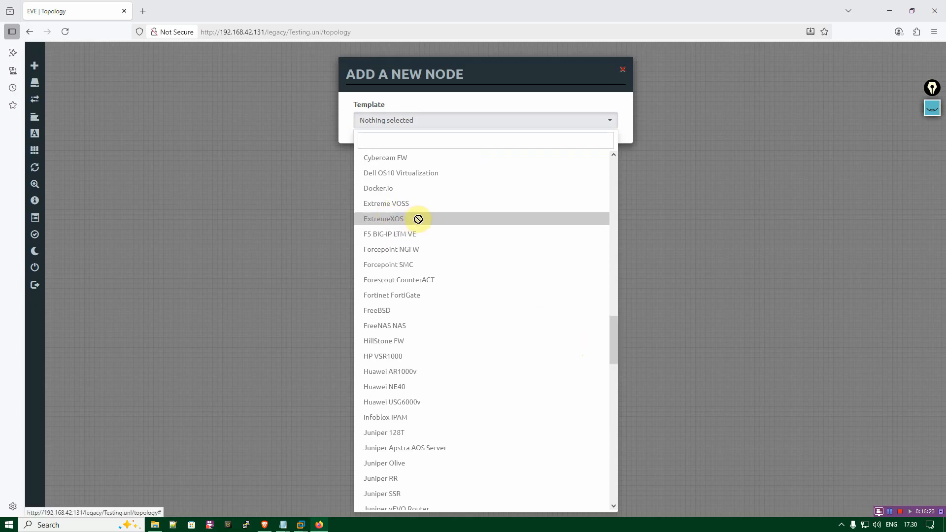
drag(611, 334, 610, 350)
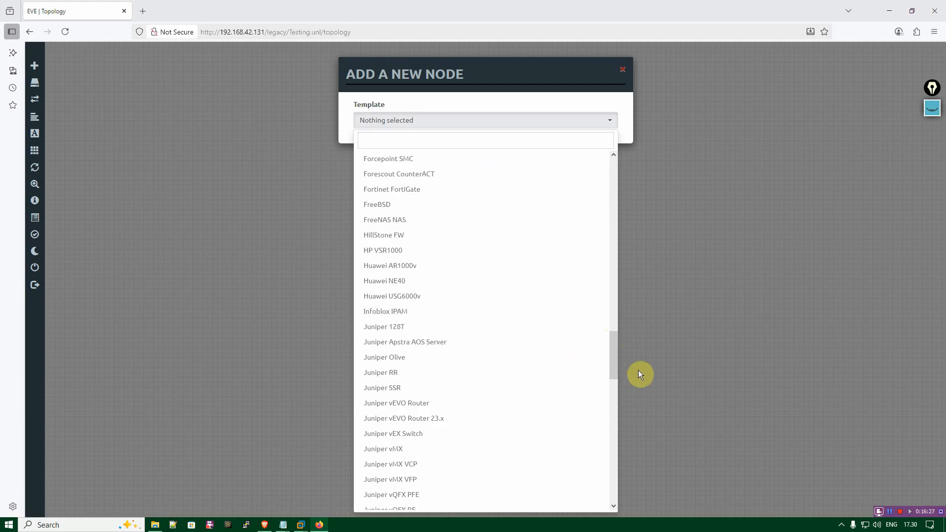
click(492, 138)
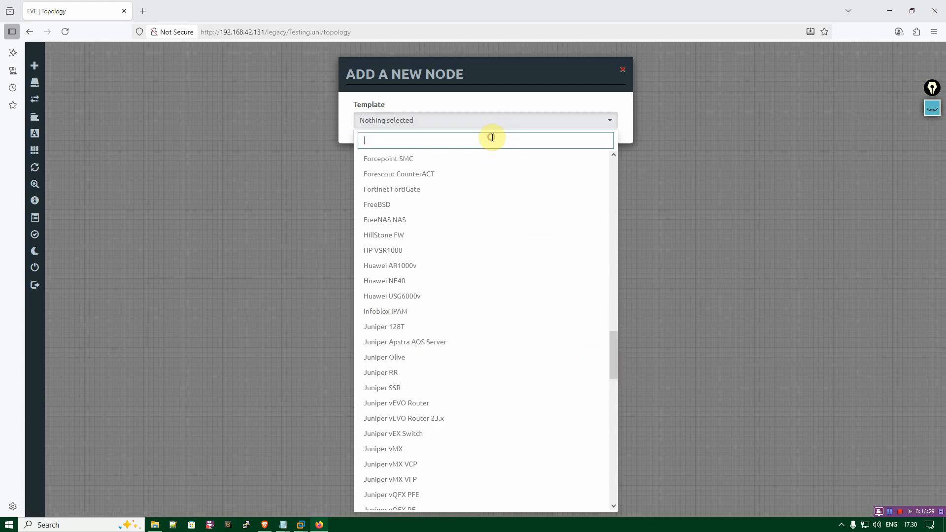
text(for)
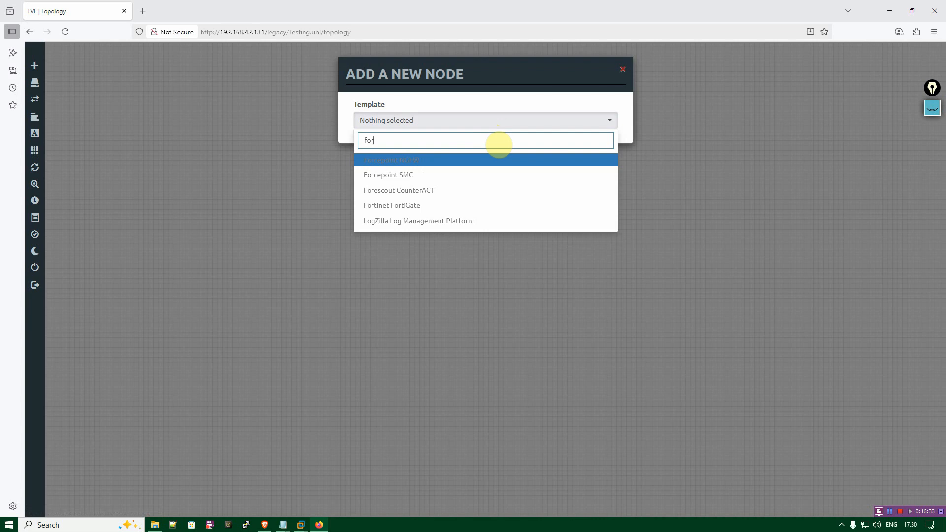
Filter the node templates by "cisco", look through the Cisco entries and close the list without adding a node.
key(BackSpace)
key(BackSpace)
key(BackSpace)
text(cisco)
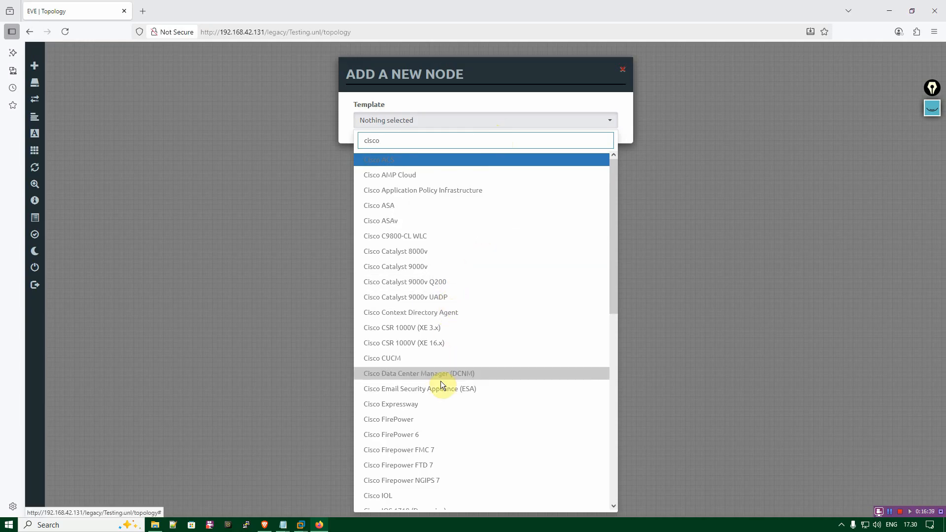
scroll(571, 267, down, 1)
scroll(571, 267, down, 4)
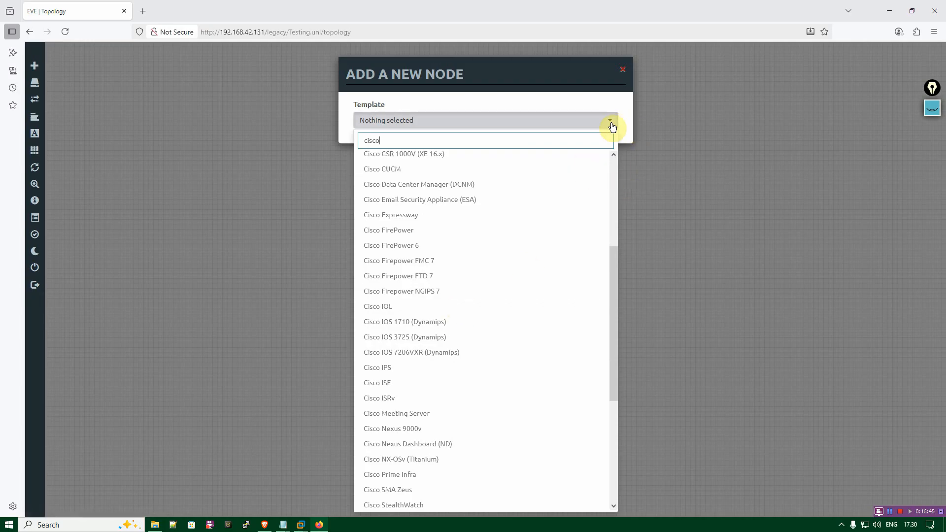
key(BackSpace)
key(BackSpace)
key(BackSpace)
key(BackSpace)
key(BackSpace)
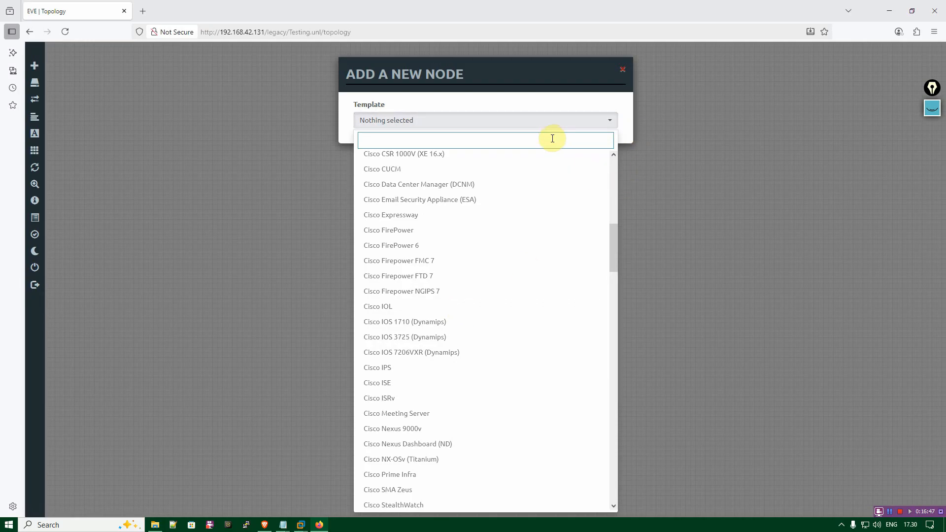
click(685, 158)
Add one Virtual PC (VPCS) node named VPC with the PC-2D-Desktop-Generic-S.svg icon and place it in the upper-left area of the topology.
right_click(426, 113)
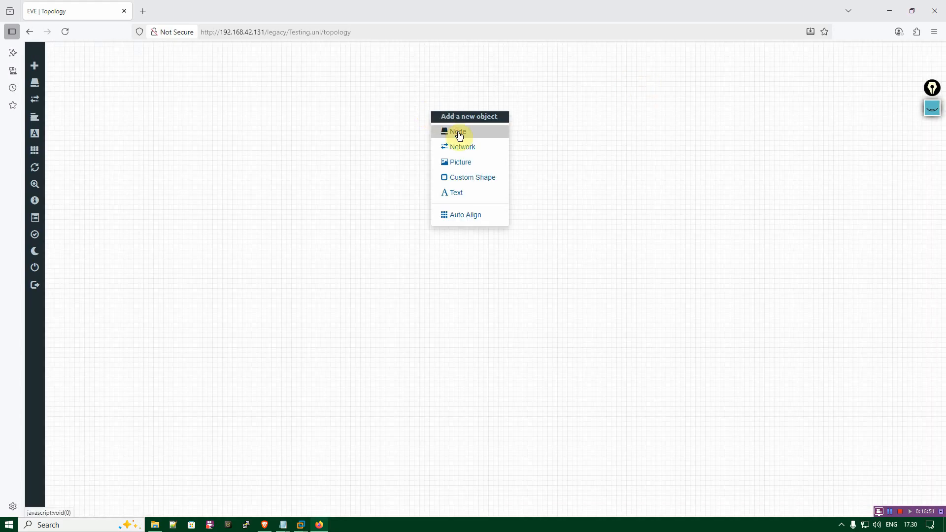
click(458, 132)
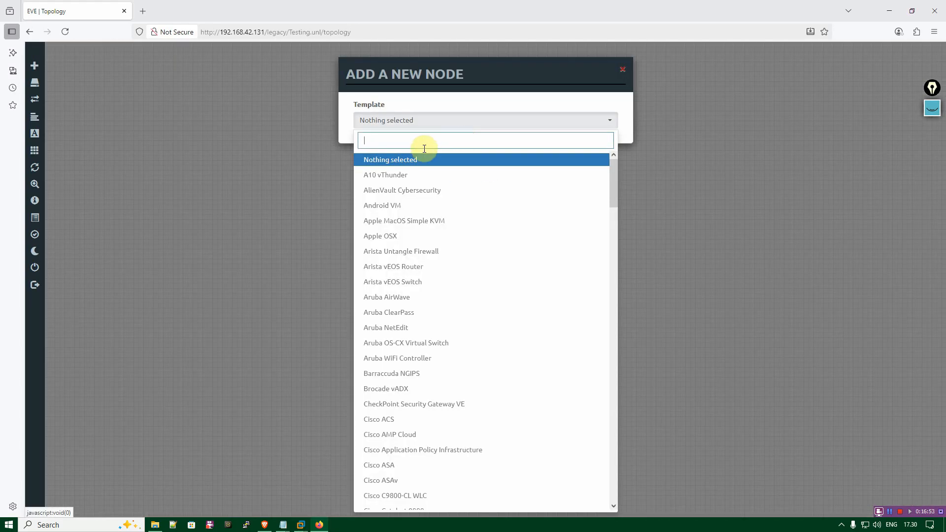
text(vp)
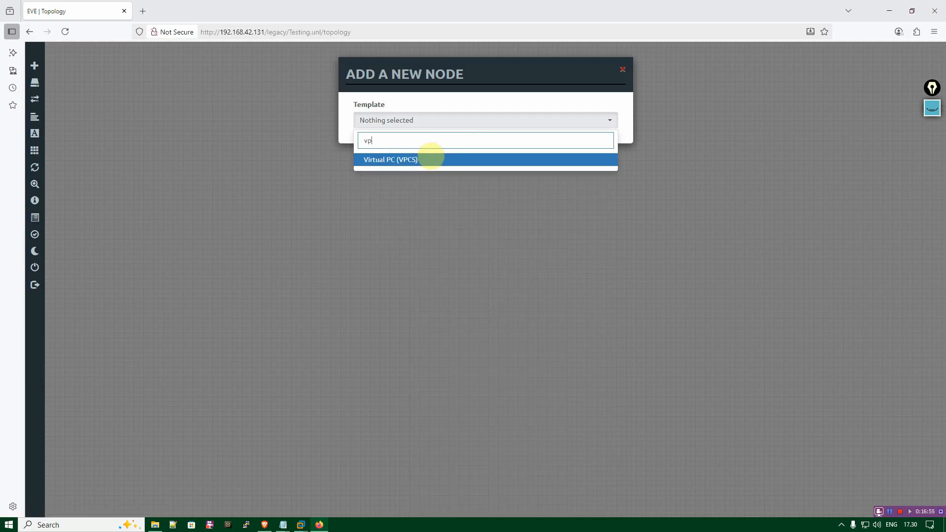
click(446, 163)
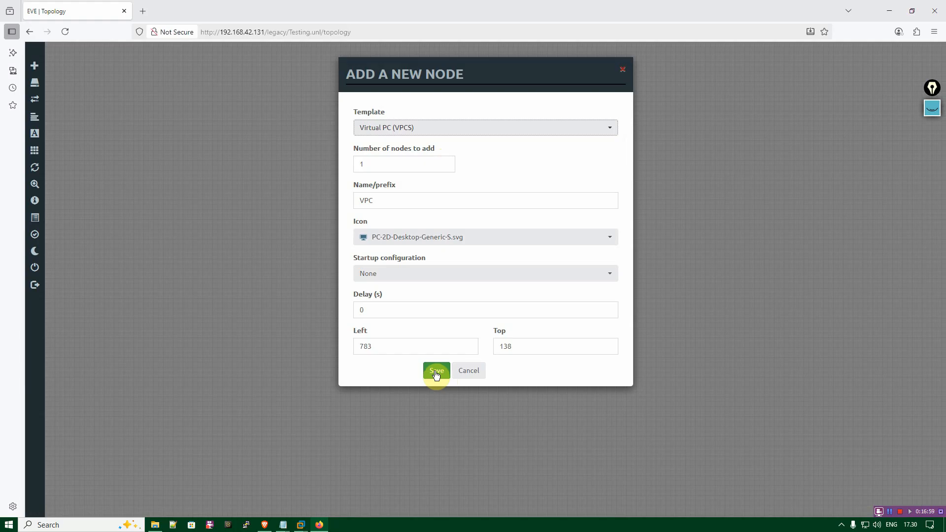
click(467, 238)
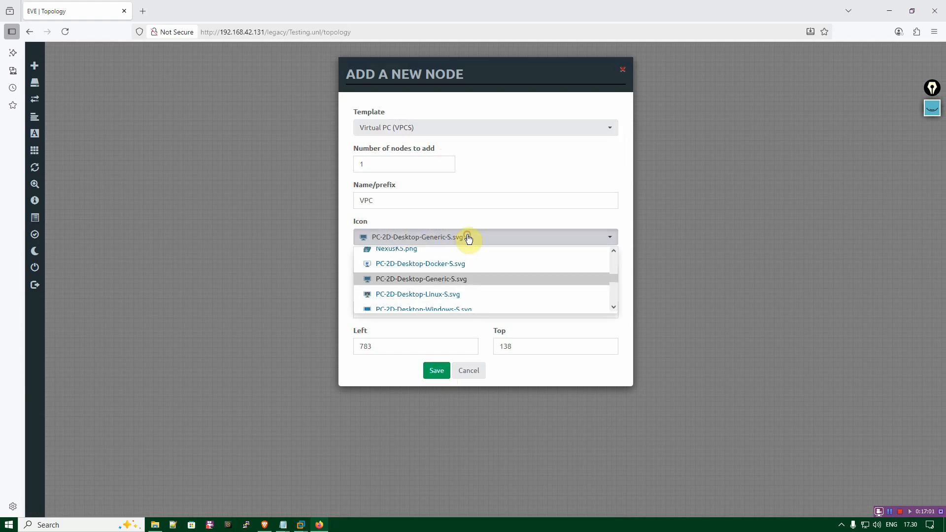
click(454, 276)
click(435, 371)
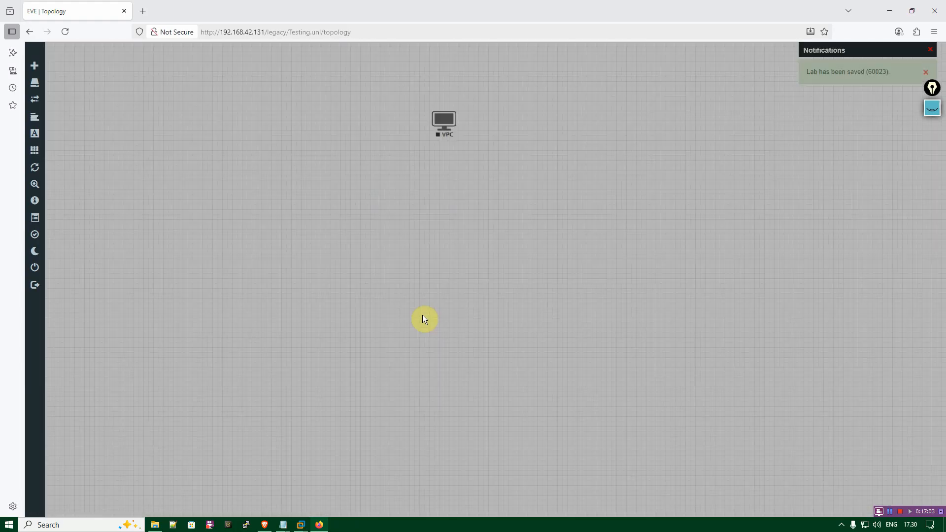
drag(443, 129, 279, 173)
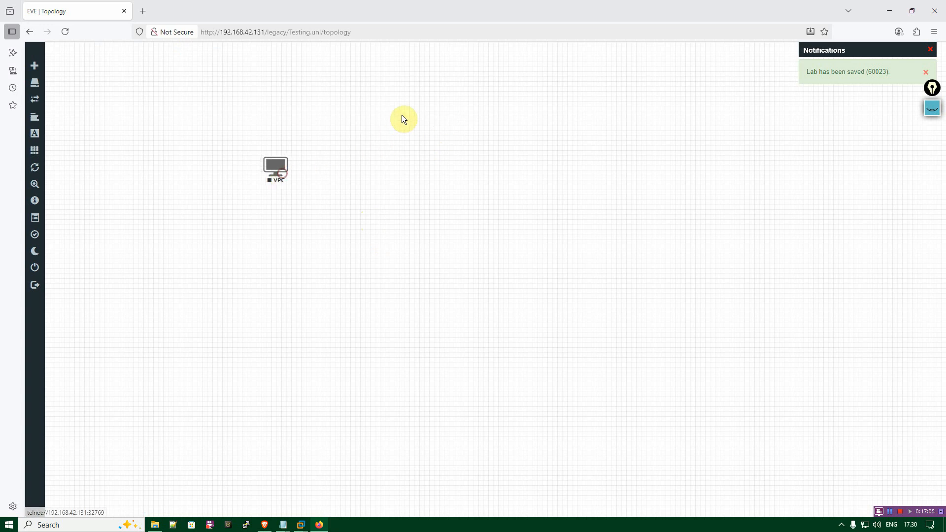
Look through the node templates again without adding a node, and shift the VPC node slightly down and left.
right_click(415, 111)
click(448, 130)
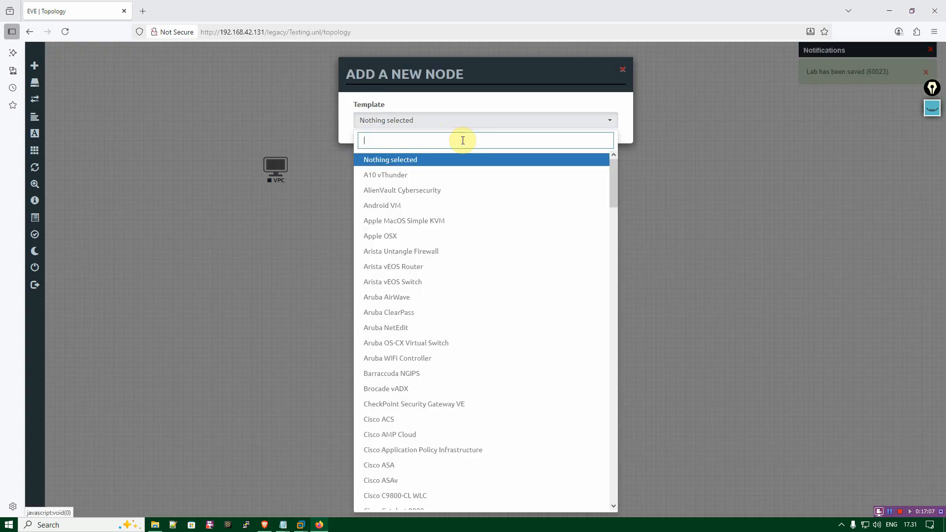
scroll(462, 276, down, 3)
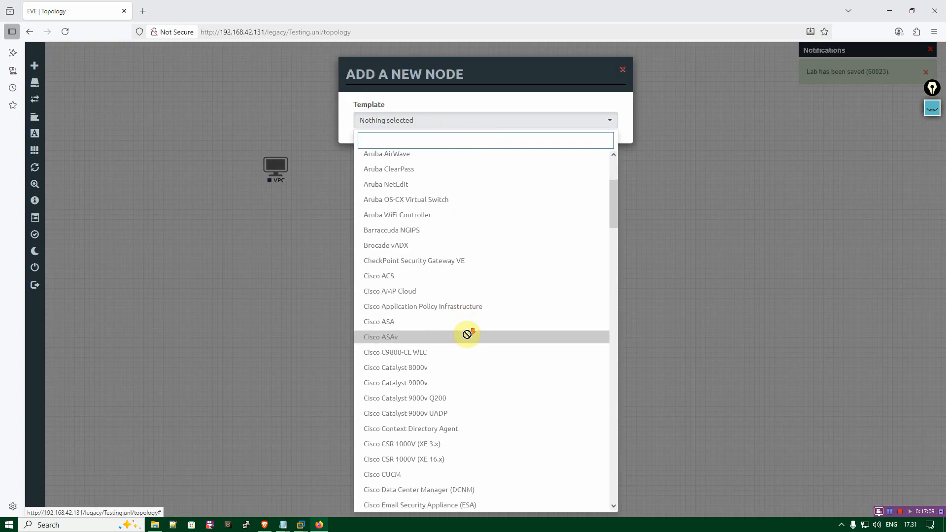
scroll(466, 335, down, 10)
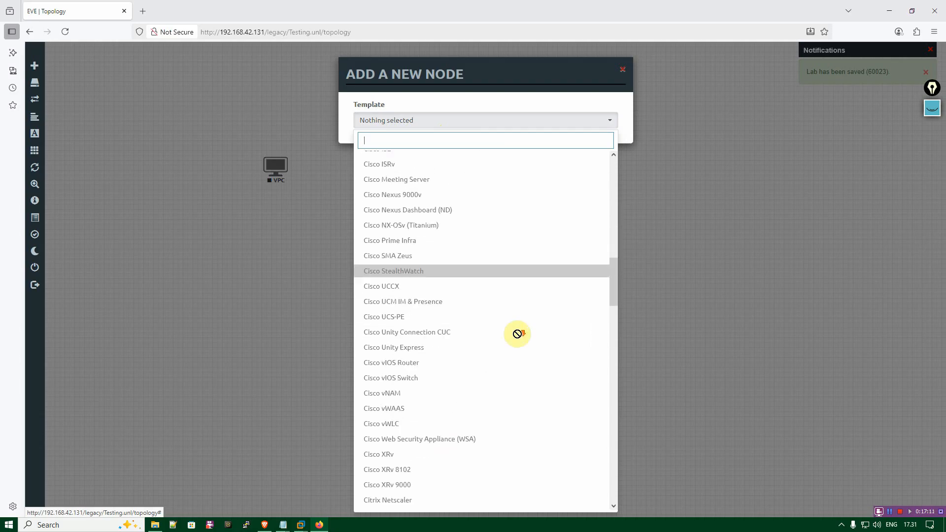
drag(610, 291, 625, 92)
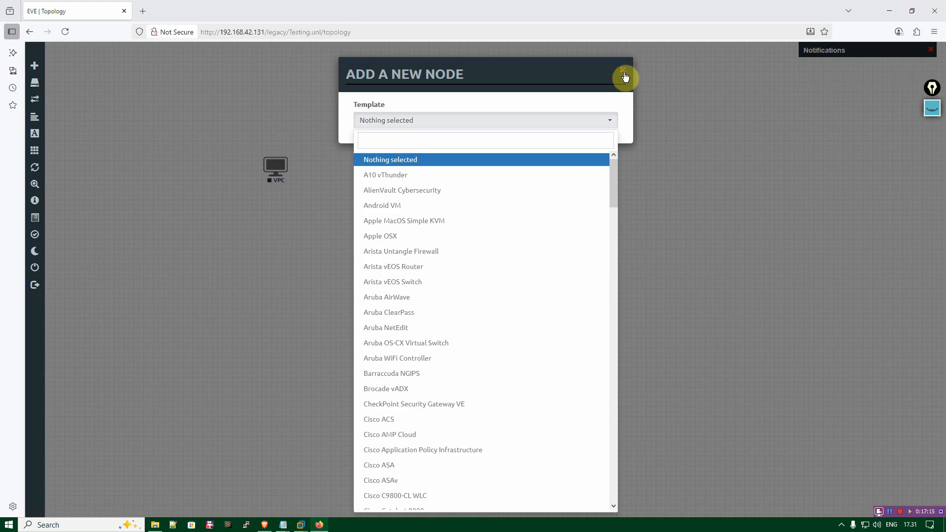
click(615, 72)
click(619, 72)
drag(281, 169, 265, 178)
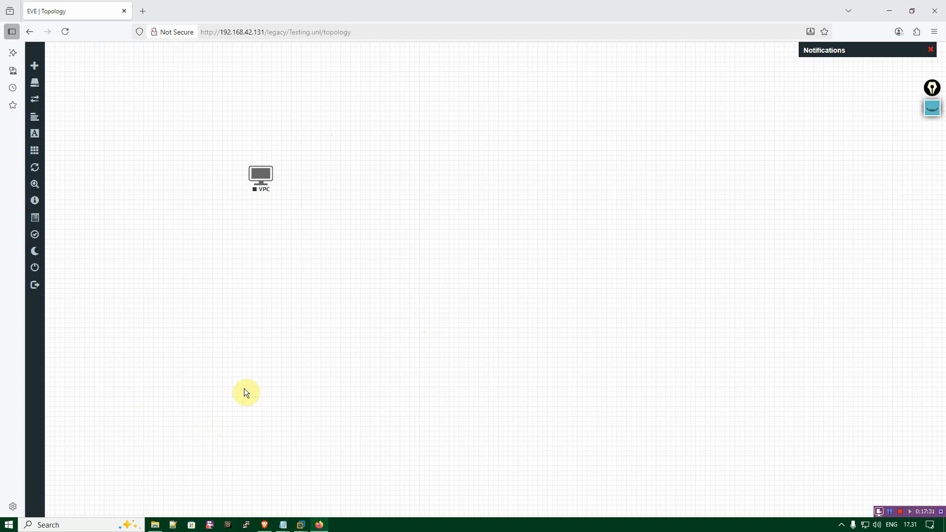
Switch to File Explorer and examine the image files inside Switches.rar in the EVE-NG folder.
click(154, 525)
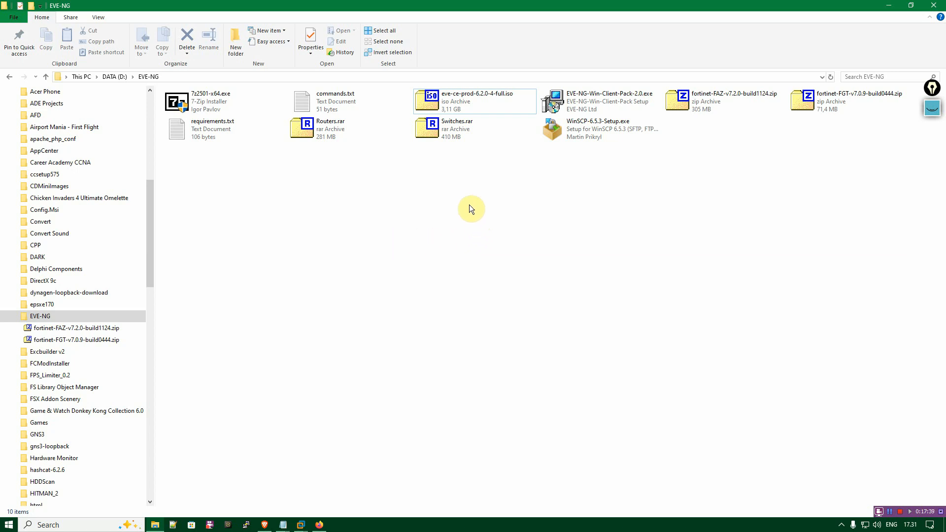
click(448, 135)
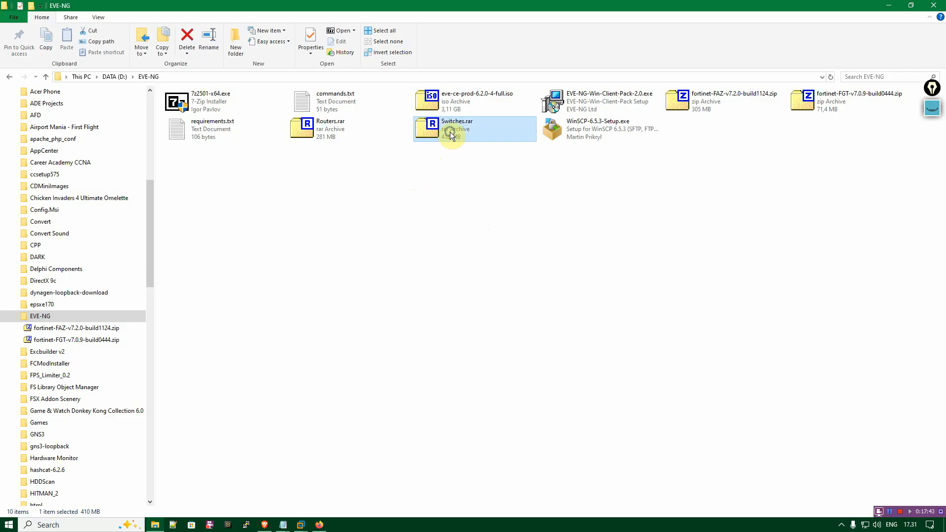
right_click(450, 131)
double_click(433, 132)
double_click(287, 119)
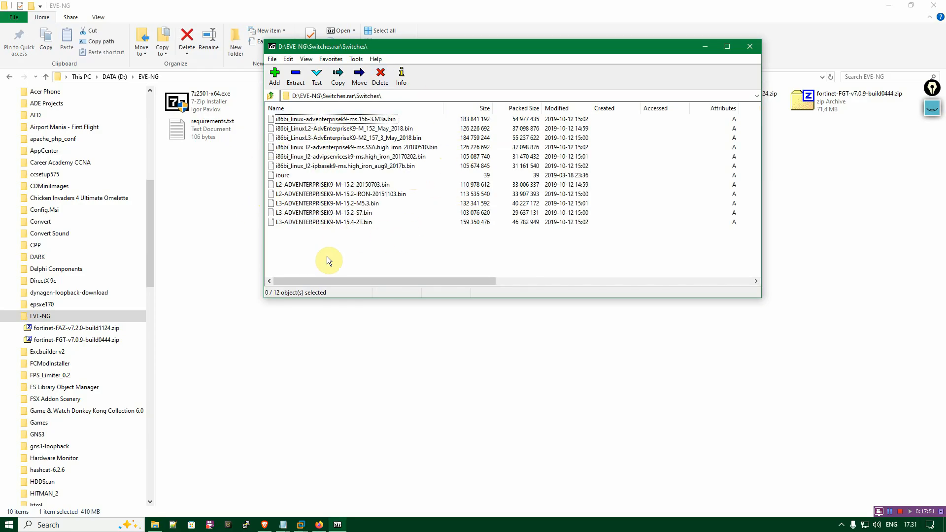
click(750, 46)
Extract Switches.rar within the EVE-NG folder using 7-Zip and open the extracted Switches folder.
right_click(477, 131)
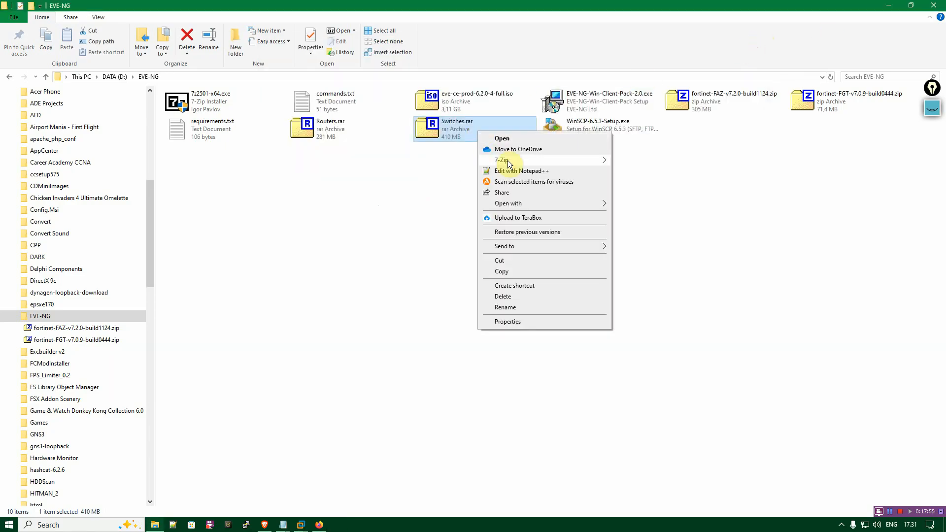
mouse_move(509, 163)
click(654, 199)
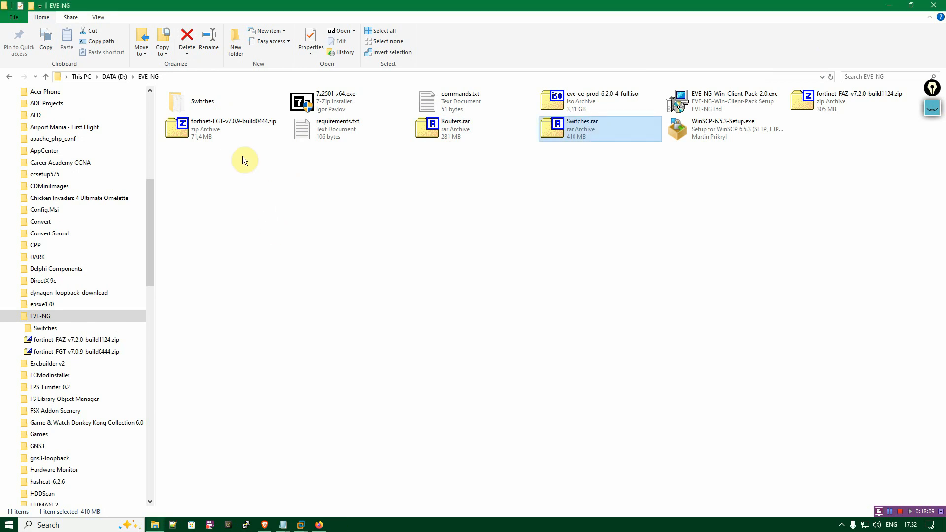
double_click(201, 101)
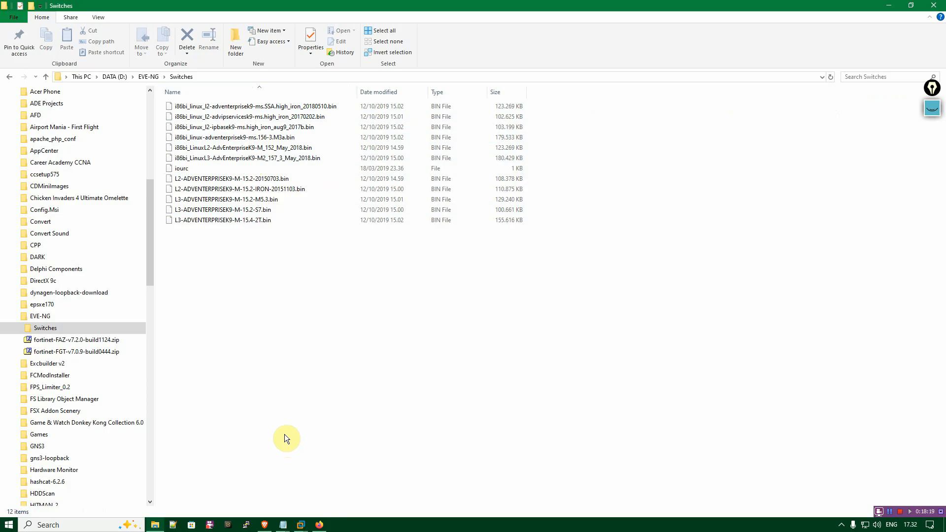
Launch WinSCP and choose SFTP as the file protocol for a new site.
key(super)
text(wins)
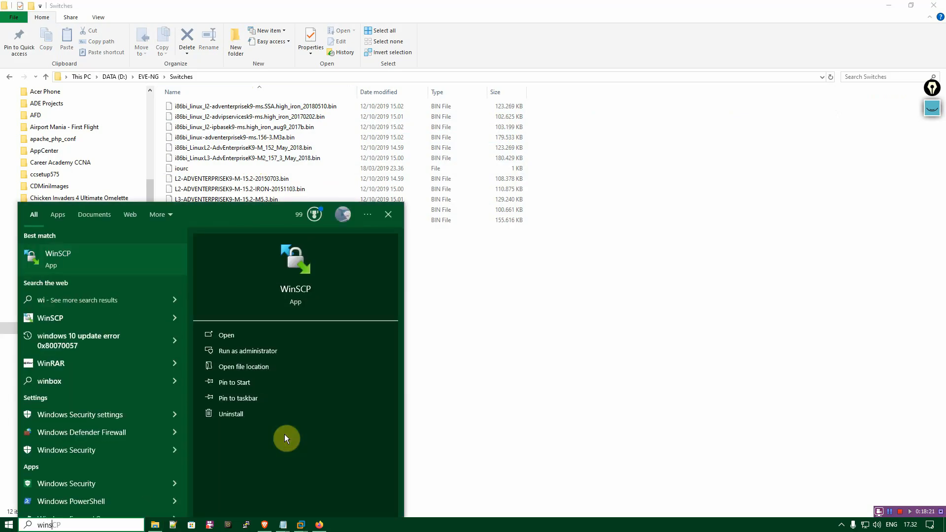
key(Escape)
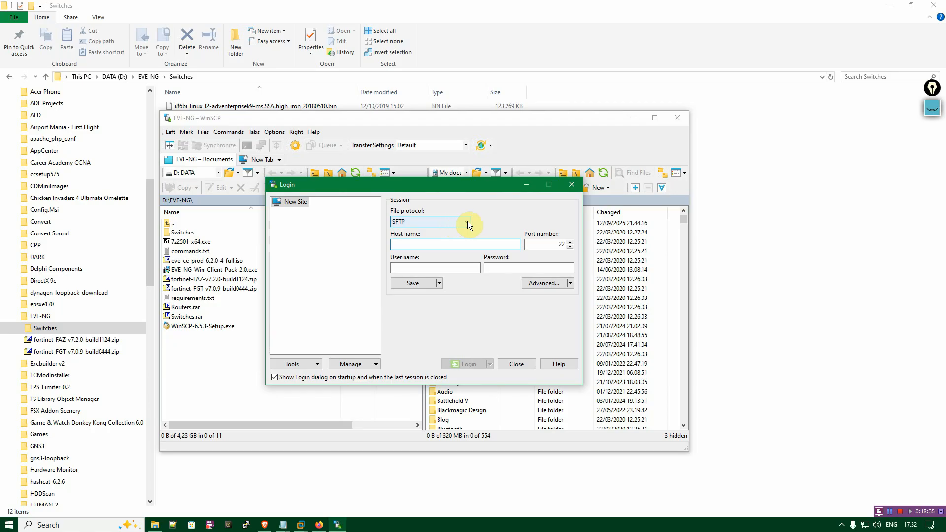
mouse_move(475, 188)
mouse_down()
mouse_move(462, 188)
mouse_move(487, 185)
mouse_up()
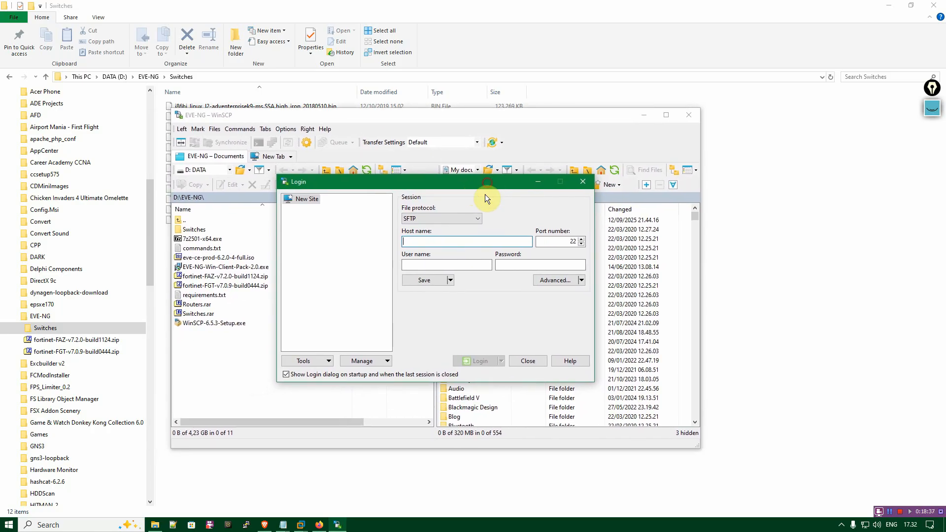
click(472, 217)
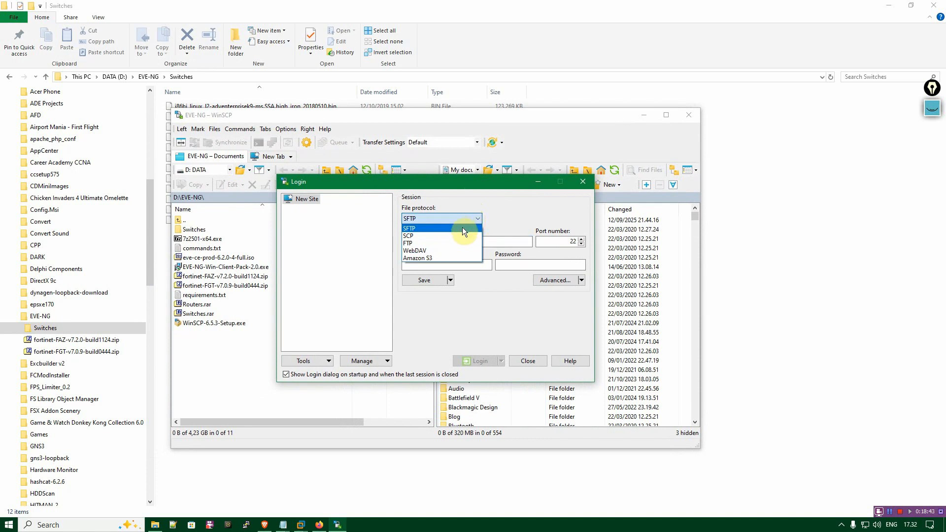
click(463, 229)
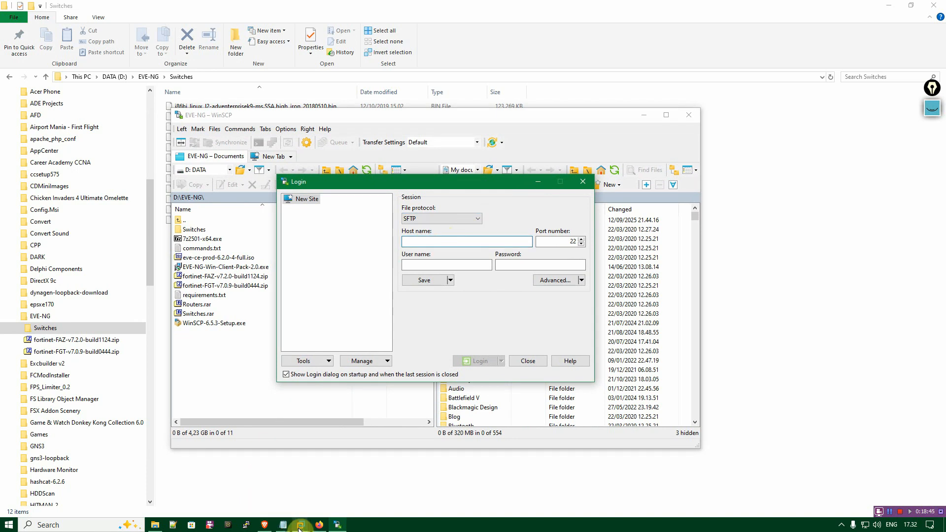
Switch to Firefox and copy the EVE-NG server address 192.168.42.131 from the topology page's URL.
click(319, 524)
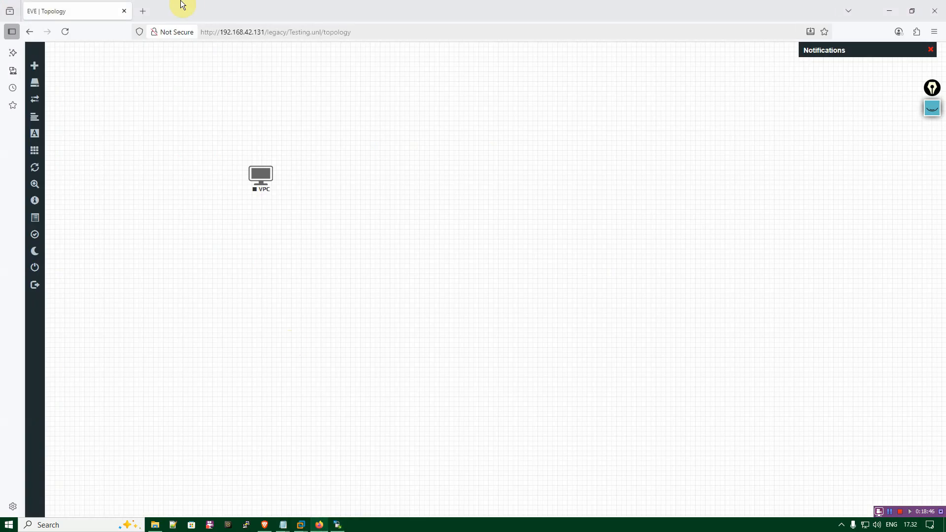
click(223, 30)
click(220, 32)
drag(220, 32, 260, 32)
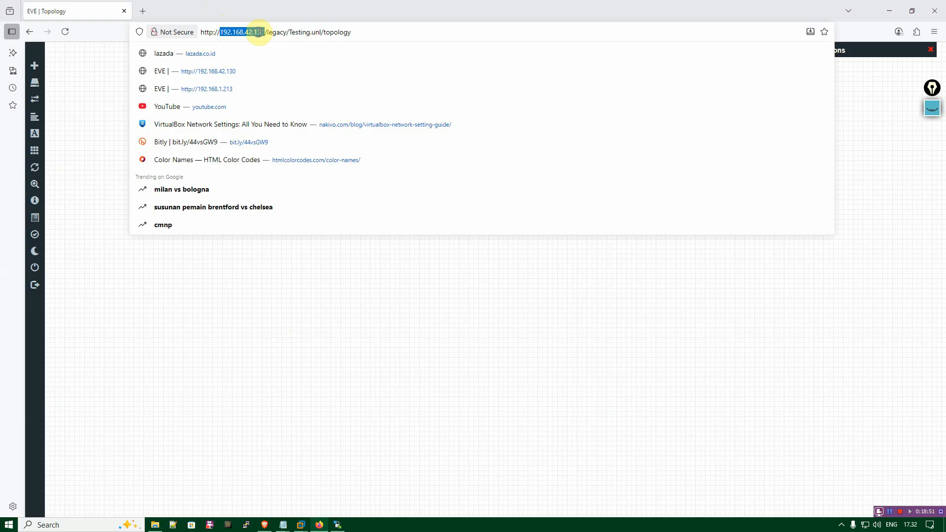
right_click(260, 32)
click(288, 94)
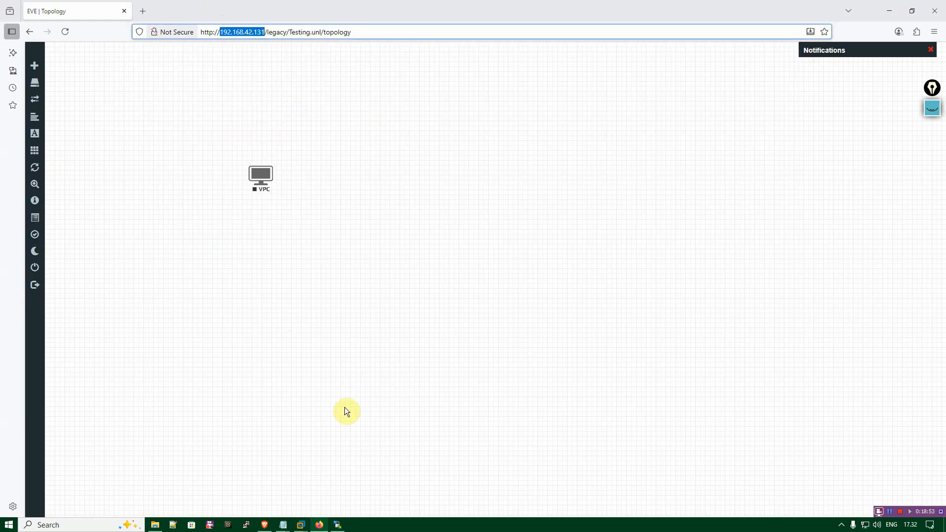
Switch to WinSCP, log in to host 192.168.42.131 as root with the account password, and update the cached host key.
click(338, 525)
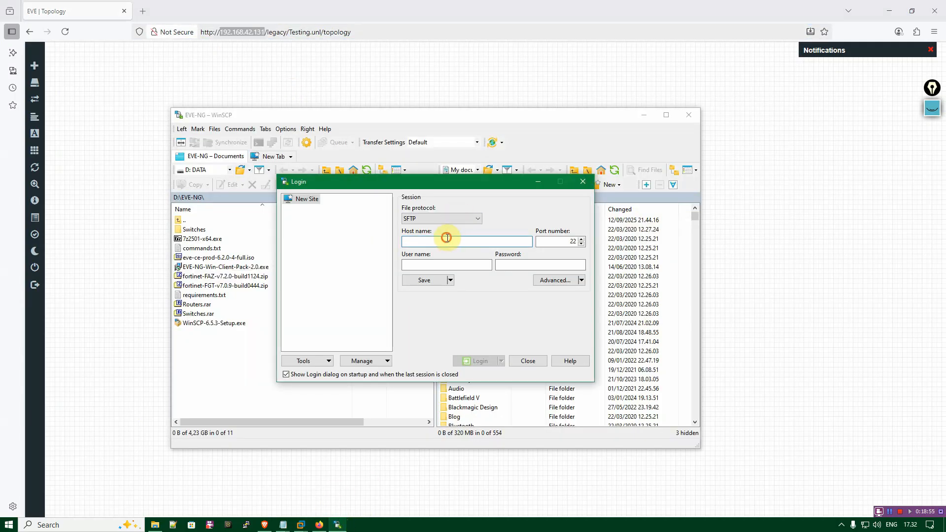
key(ctrl+v)
click(480, 264)
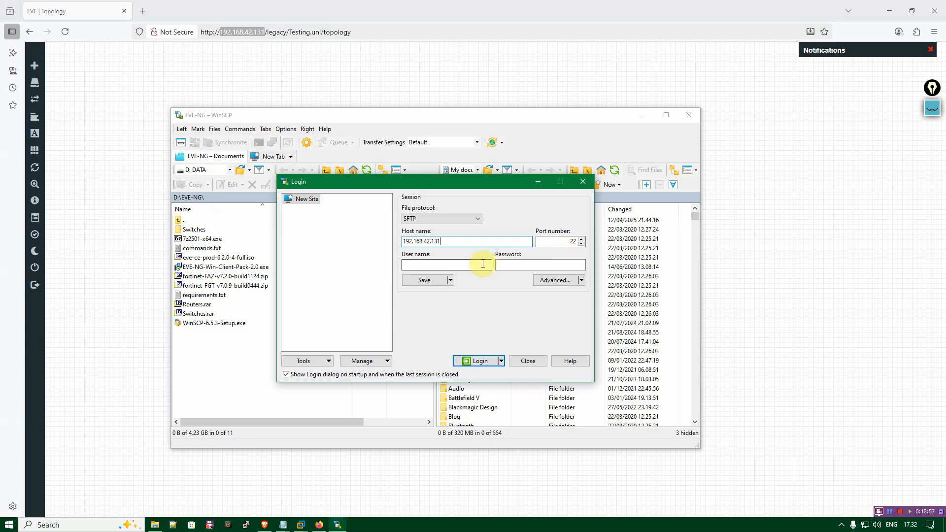
text(root)
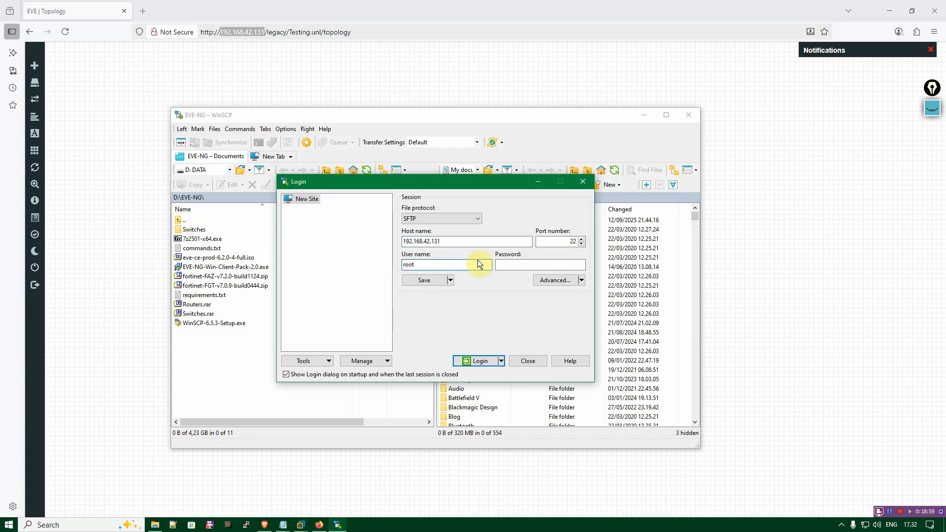
click(564, 265)
text(eve)
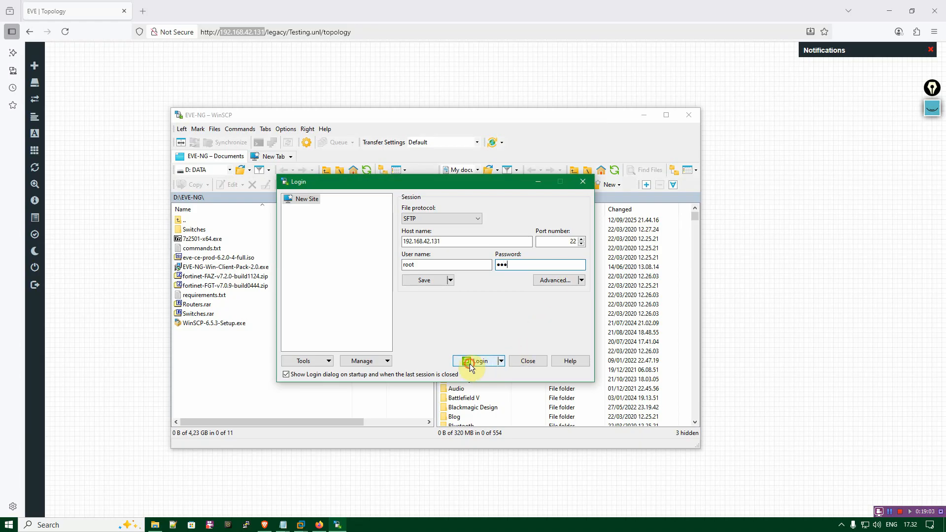
click(469, 364)
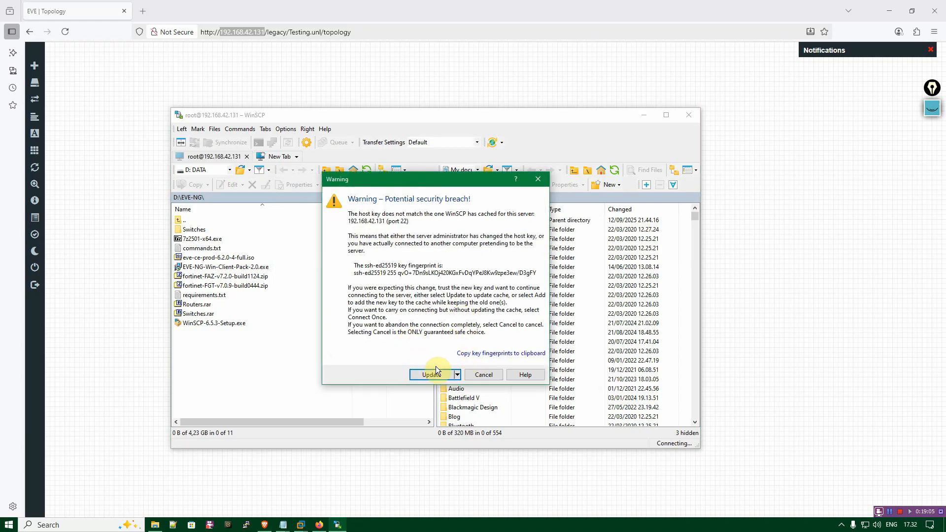
click(433, 375)
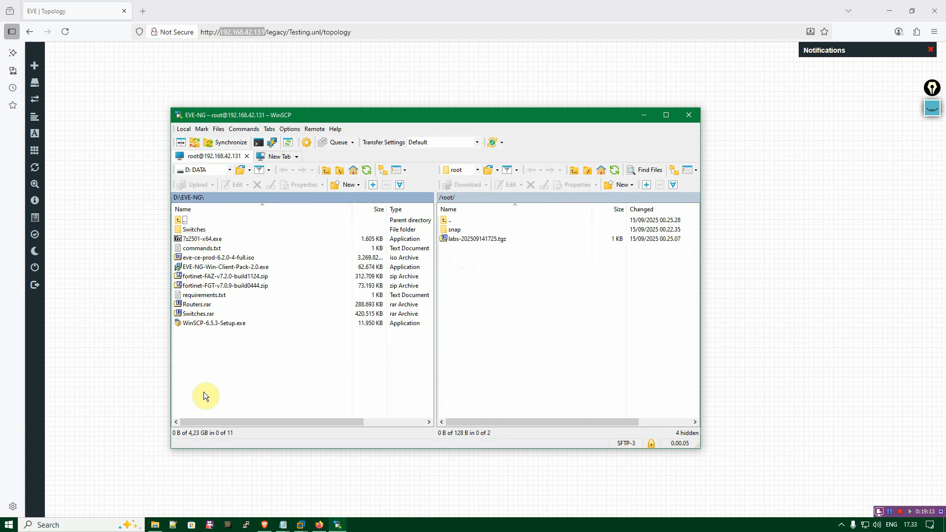
Open the local Switches folder and select the image i86bi_LinuxL2-AdvEnterpriseK9-M_152_May_2018.bin.
click(202, 229)
double_click(202, 229)
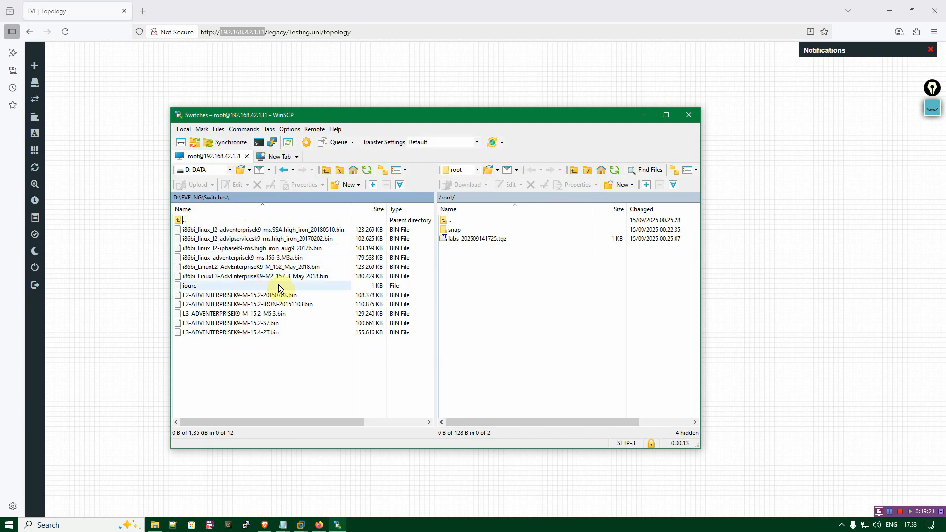
click(303, 268)
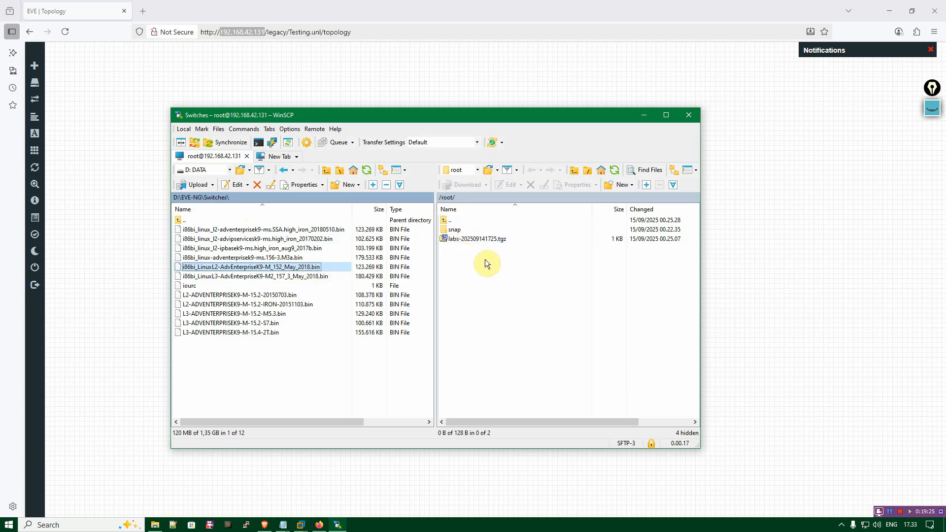
Navigate on the server from the root home folder to /opt/unetlab/addons/iol/bin.
click(530, 329)
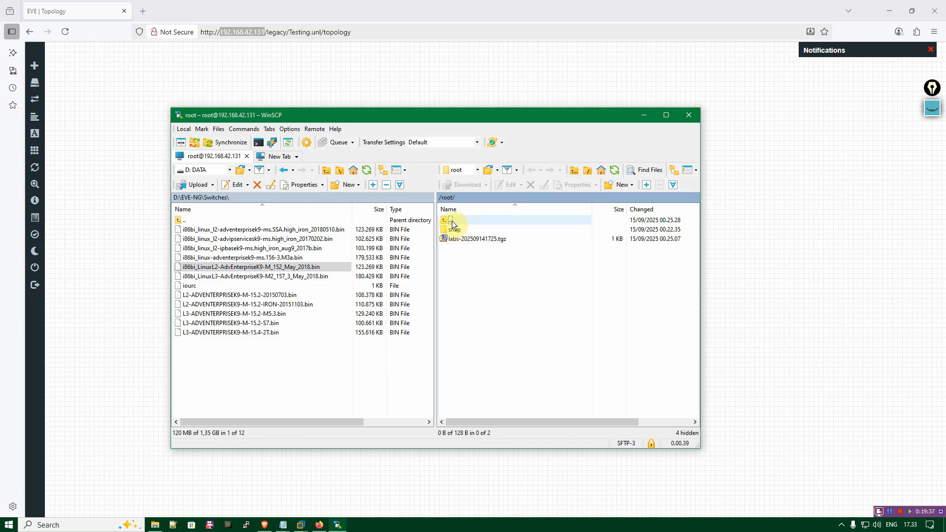
click(445, 196)
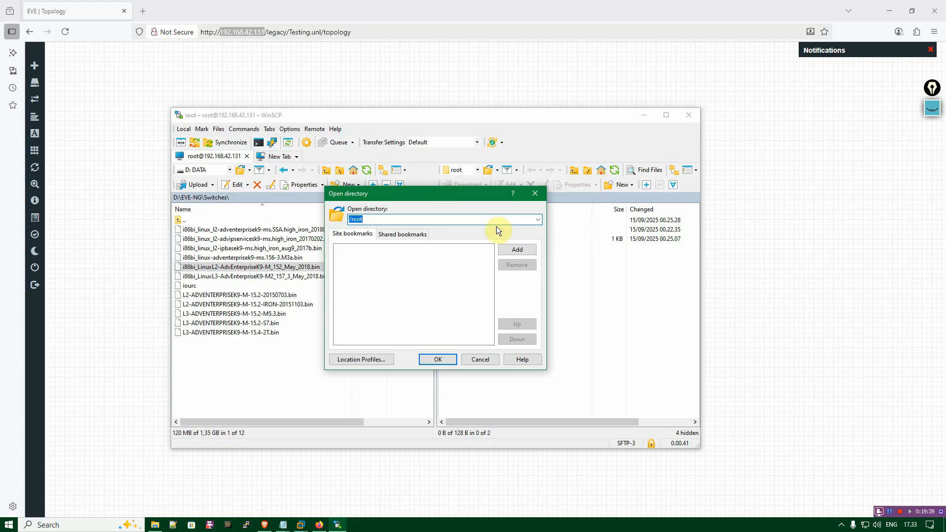
click(535, 194)
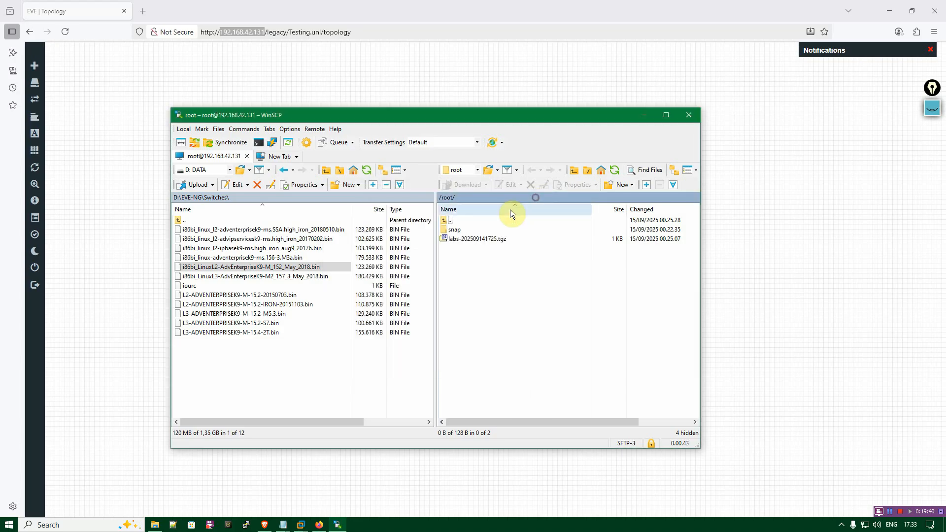
double_click(450, 223)
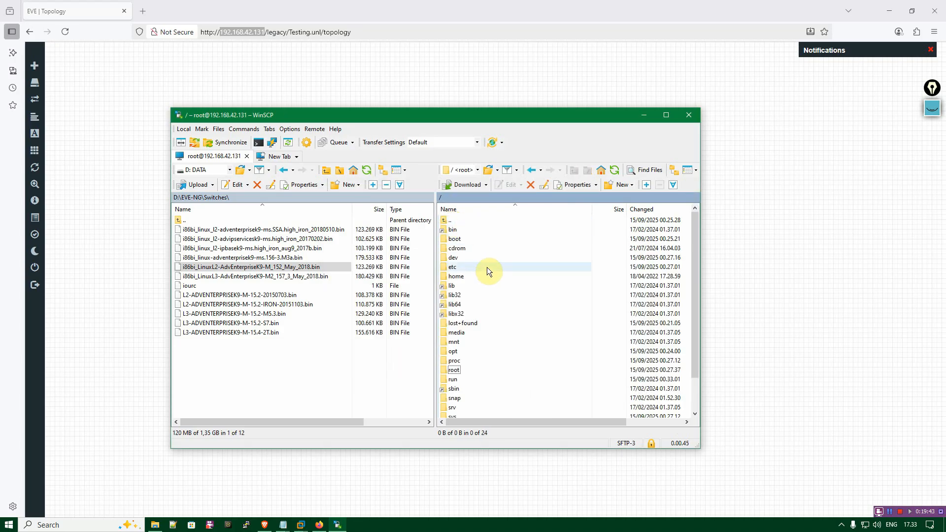
scroll(490, 301, down, 1)
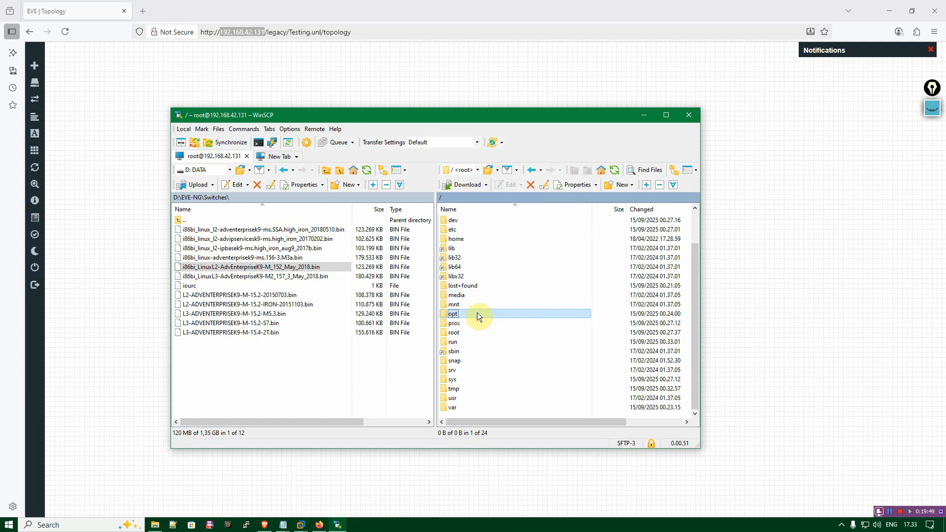
double_click(477, 312)
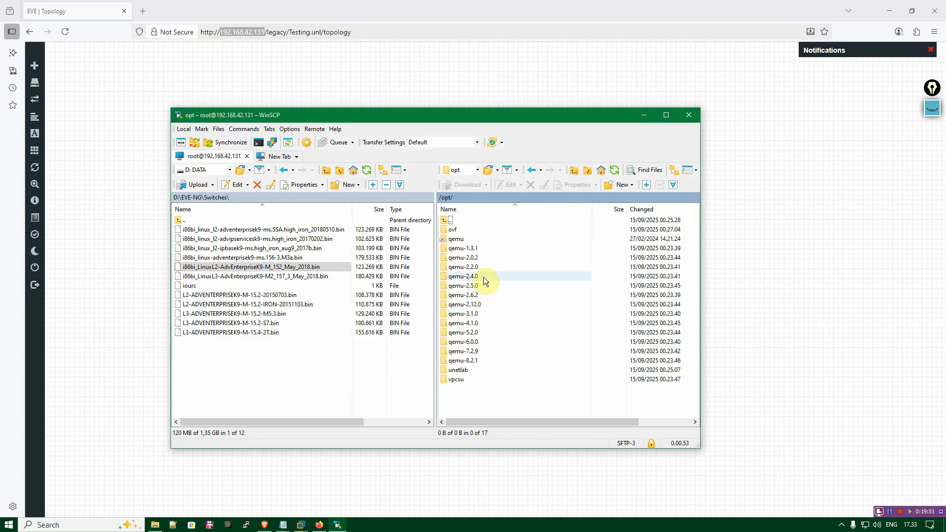
double_click(474, 370)
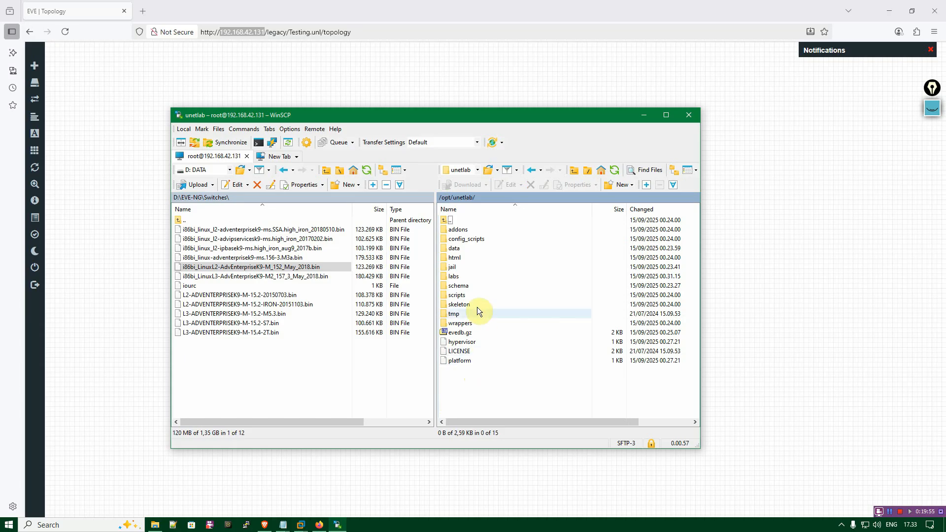
double_click(467, 232)
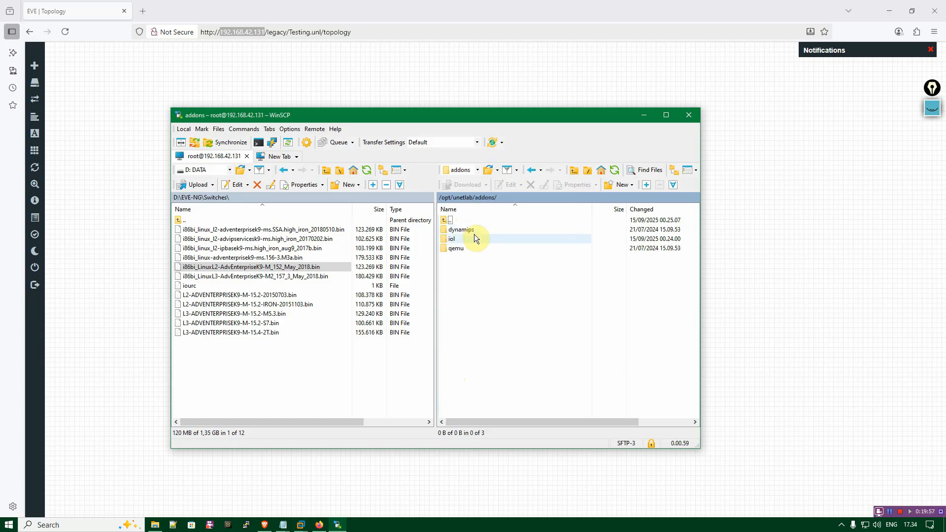
click(467, 239)
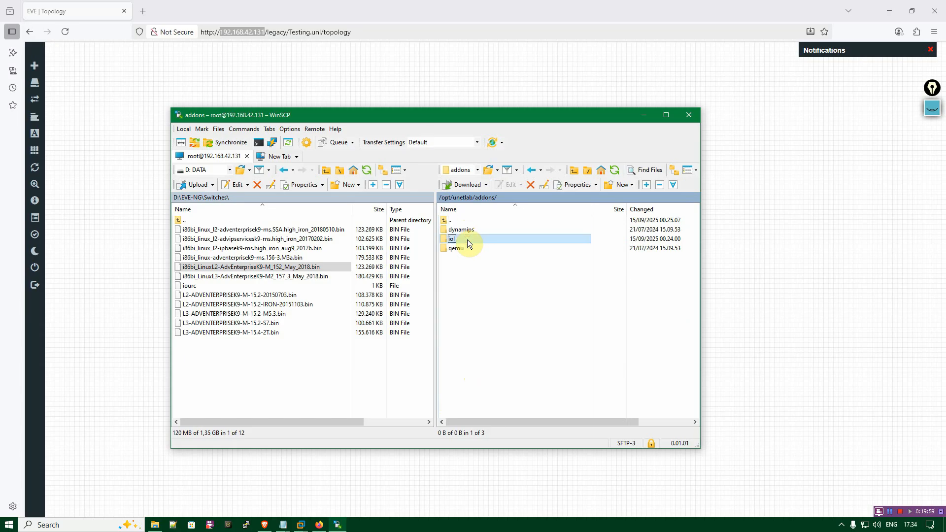
double_click(467, 240)
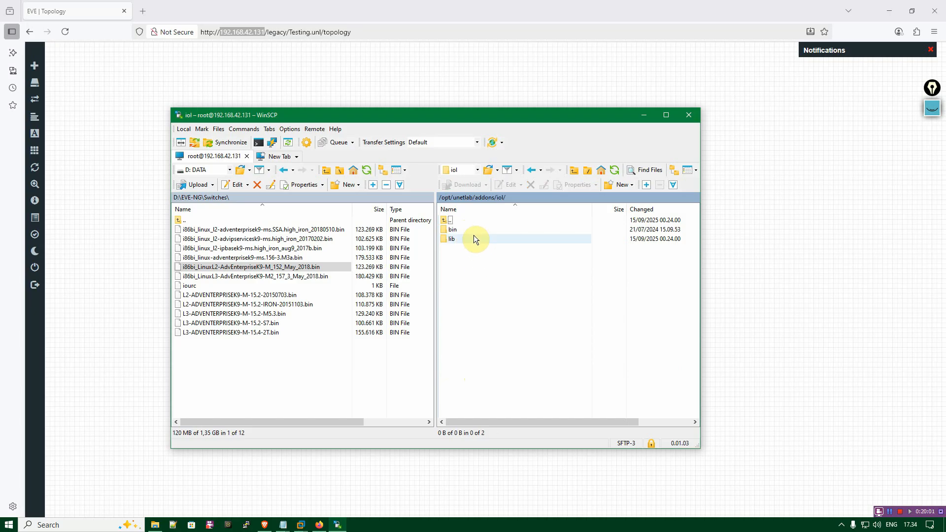
double_click(462, 228)
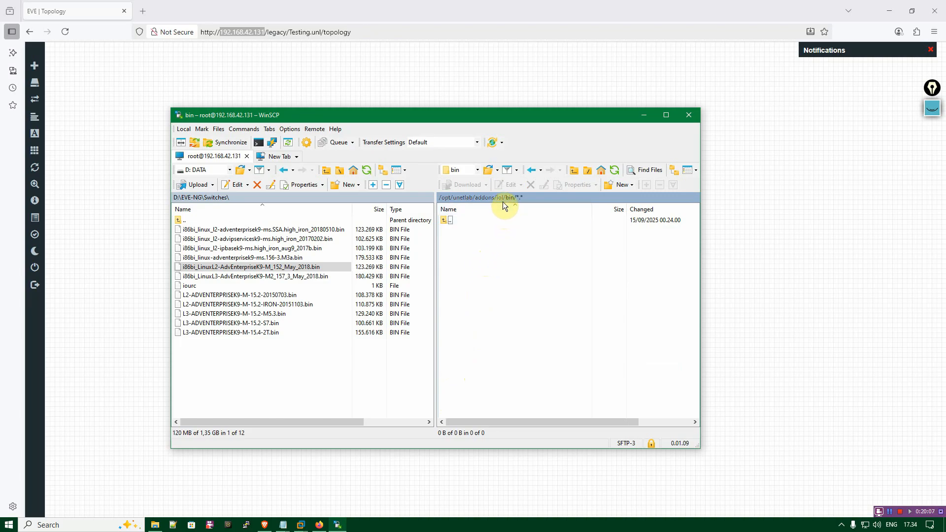
Upload i86bi_LinuxL2-AdvEnterpriseK9-M_152_May_2018.bin and iourc from the local Switches folder to the server's iol/bin folder.
click(306, 268)
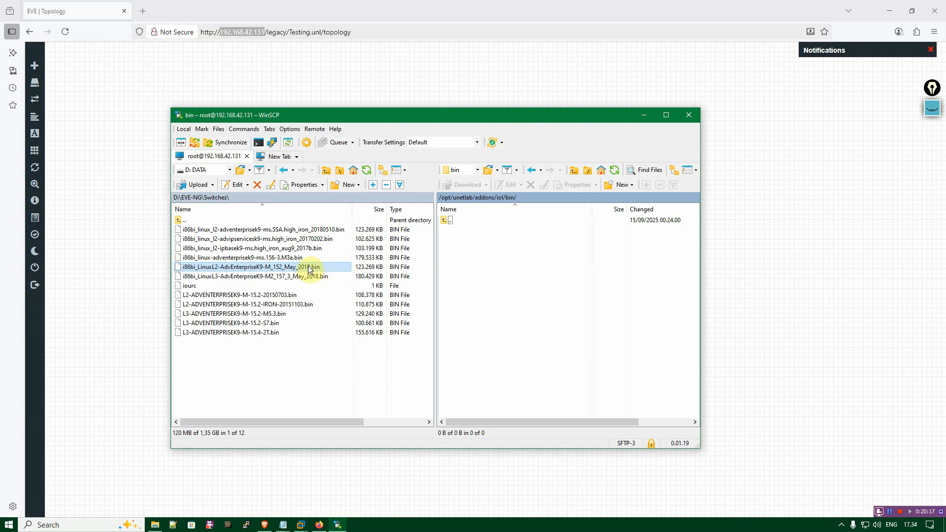
drag(319, 267, 495, 268)
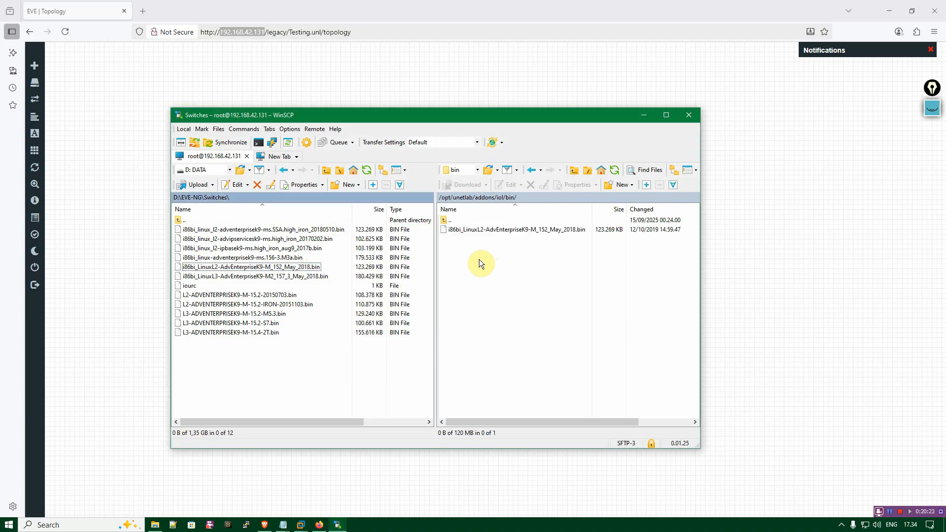
click(203, 287)
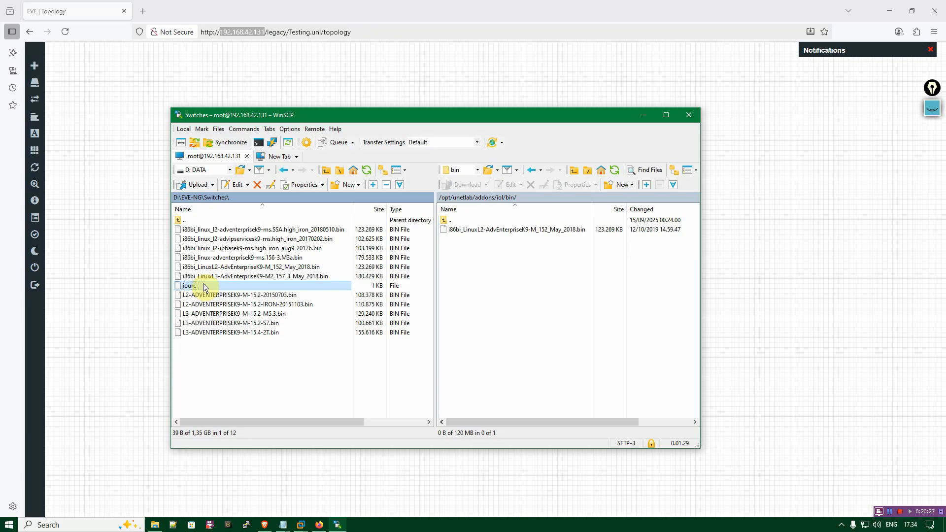
drag(204, 286, 484, 267)
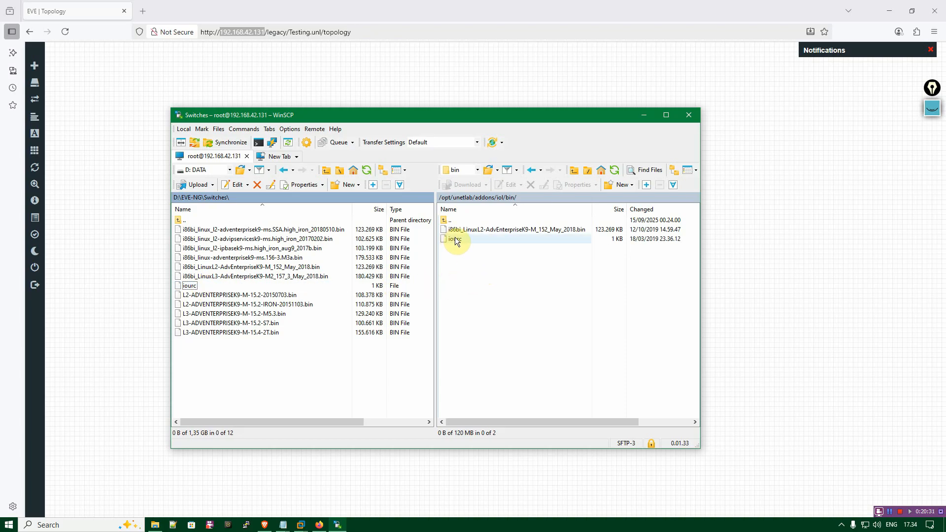
Open the uploaded iourc file, examine the host name and license key in its license entry, and close the editor.
double_click(487, 239)
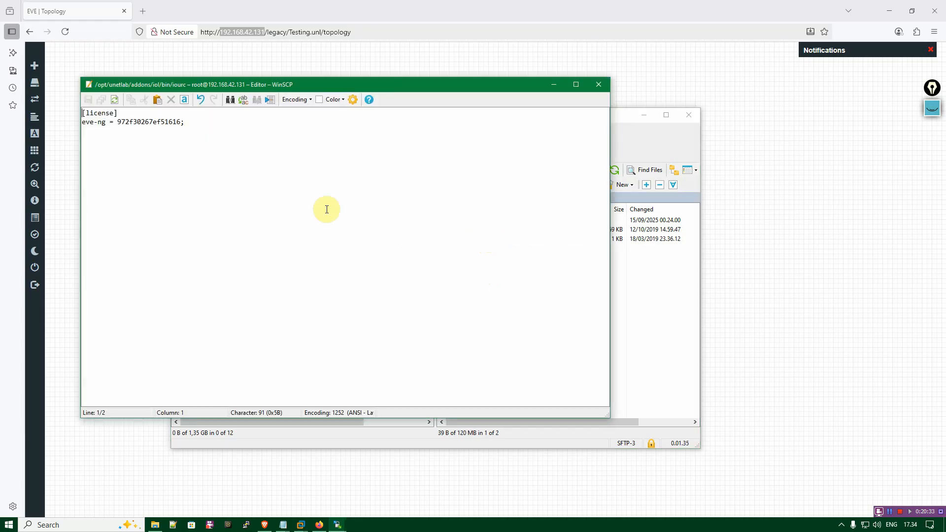
ctrl+scroll(212, 162, up, 5)
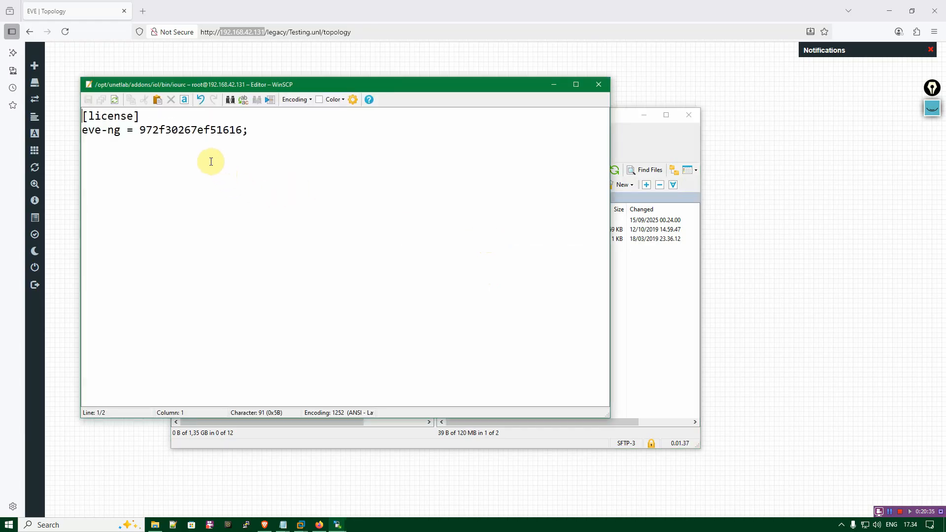
ctrl+scroll(210, 162, up, 2)
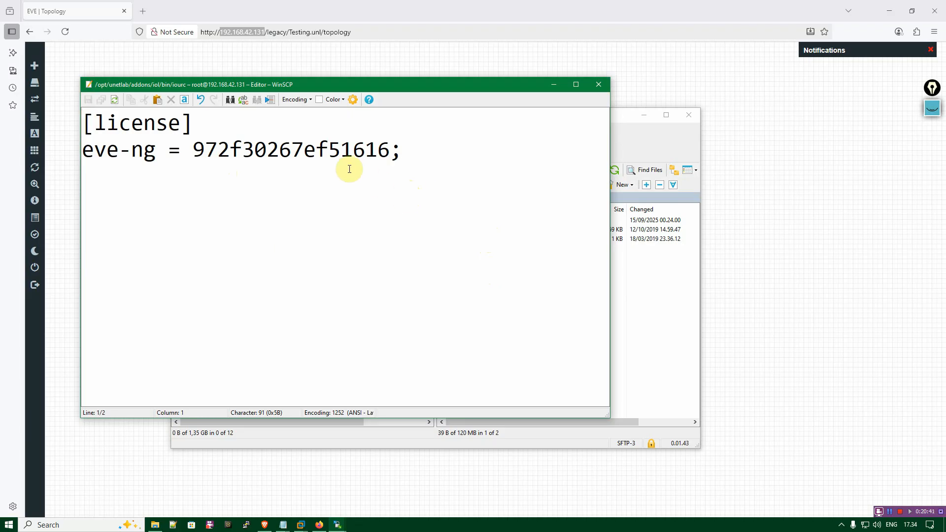
drag(152, 151, 87, 155)
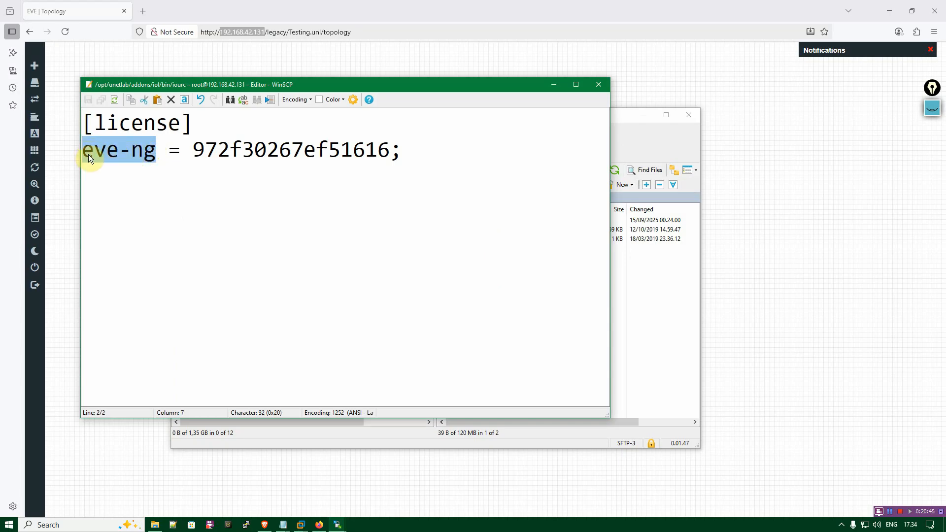
click(154, 151)
drag(156, 151, 86, 154)
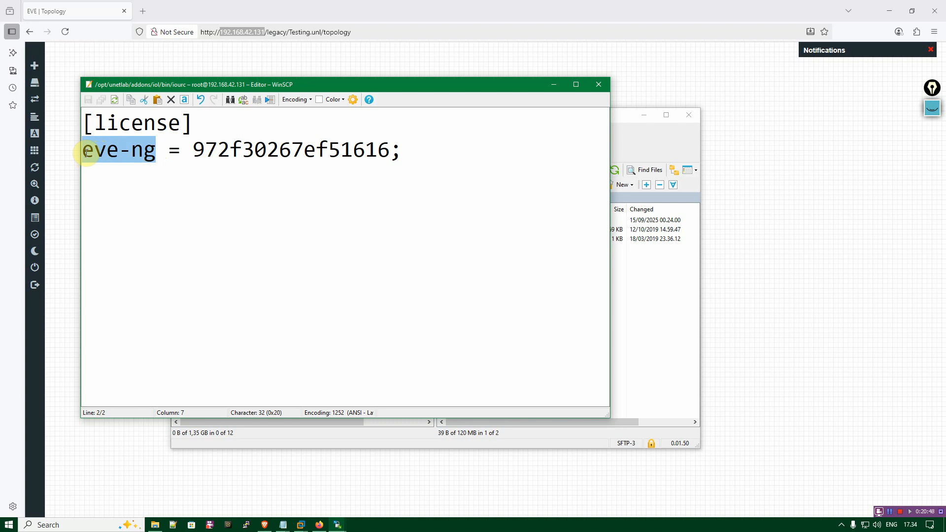
click(153, 150)
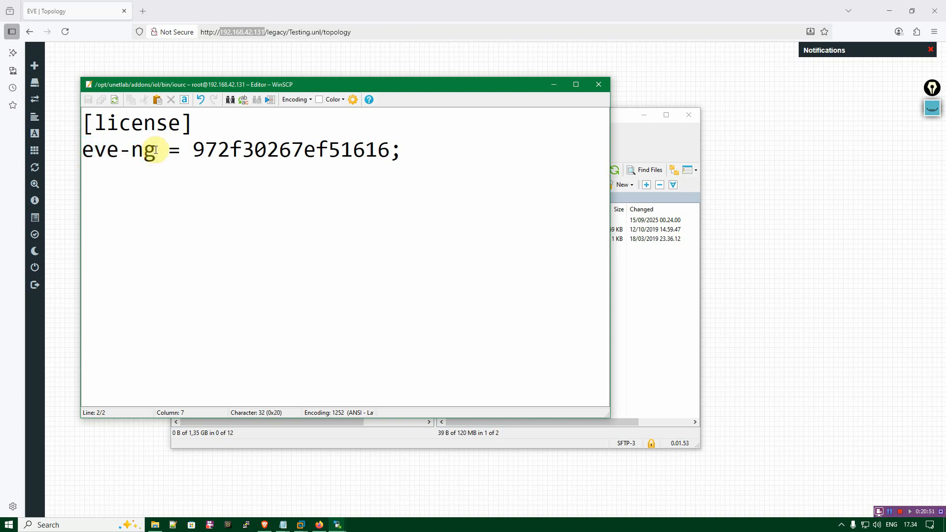
double_click(156, 150)
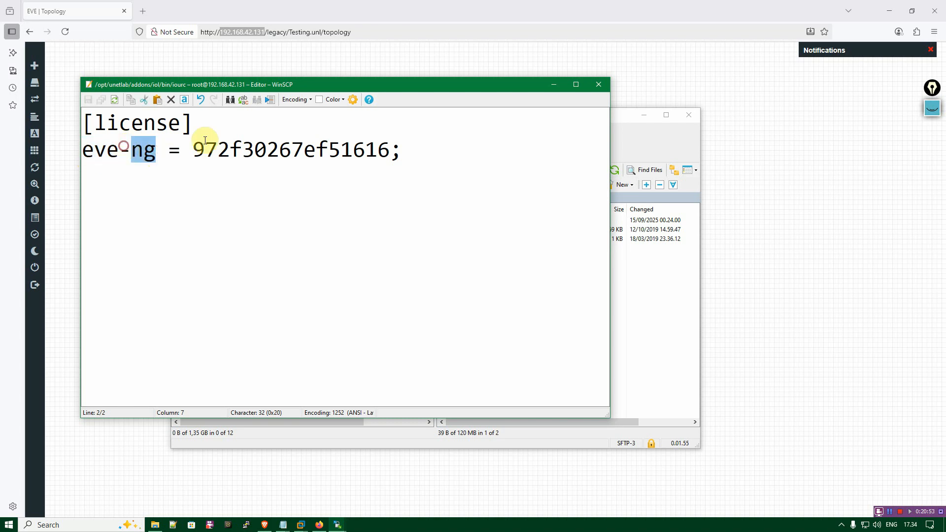
double_click(229, 150)
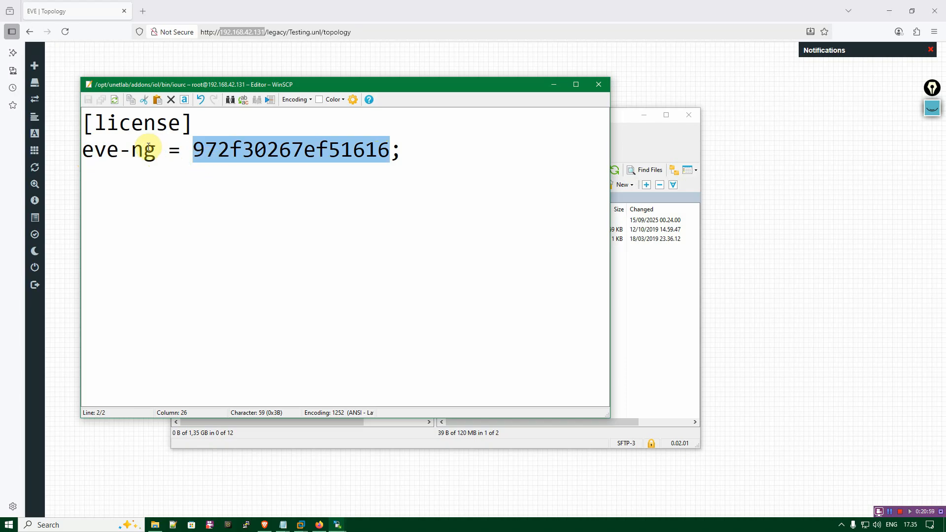
drag(156, 151, 88, 154)
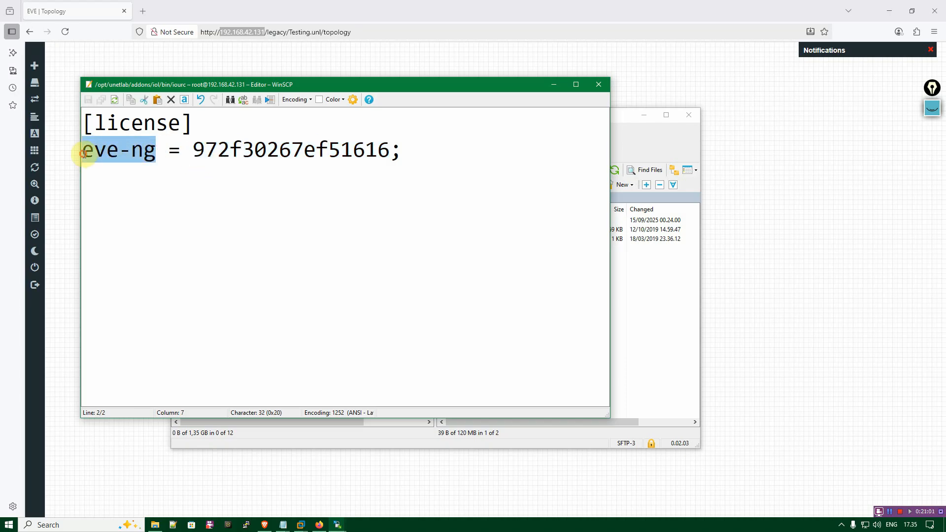
click(172, 153)
click(590, 82)
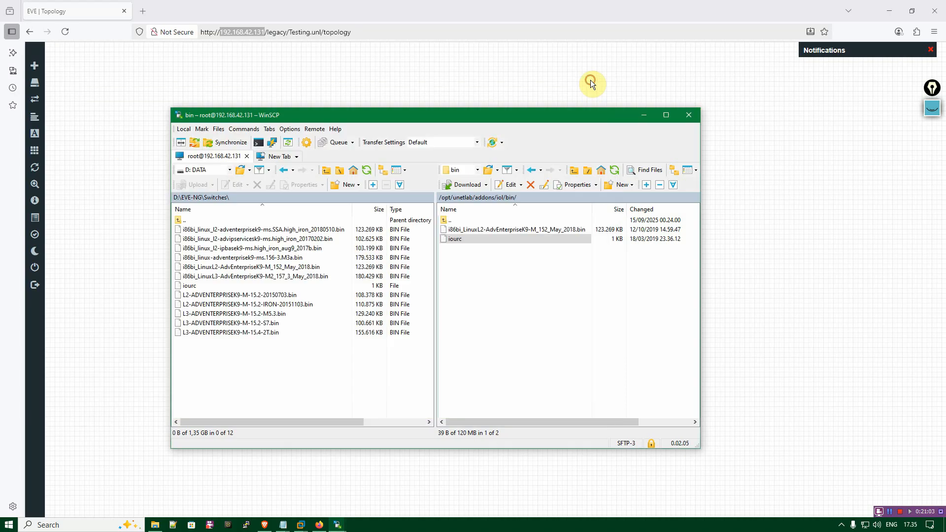
click(513, 289)
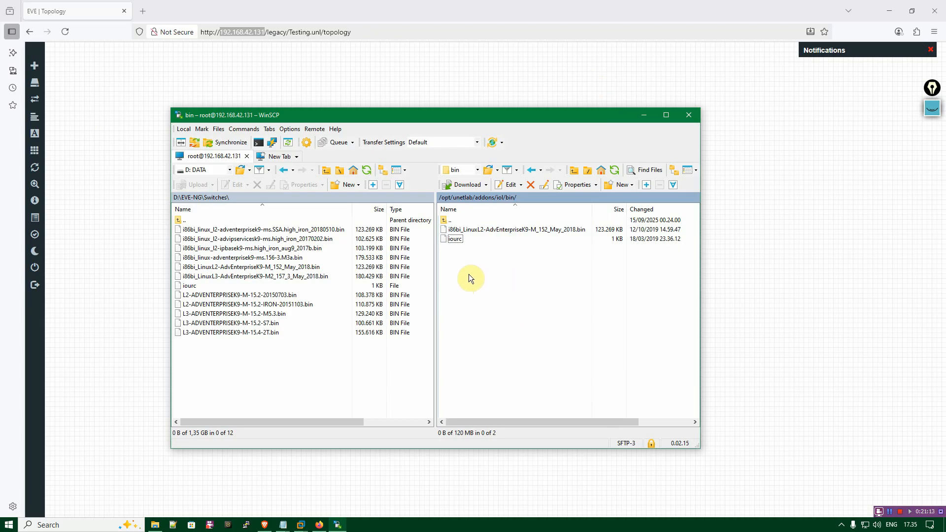
Extract Routers.rar into its own Routers folder inside D:\EVE-NG and open that folder in File Explorer.
double_click(185, 221)
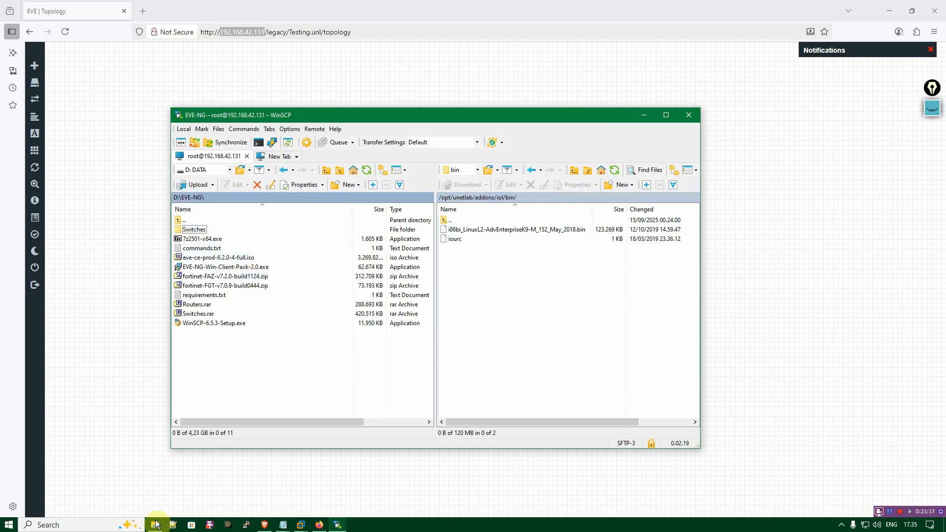
click(156, 525)
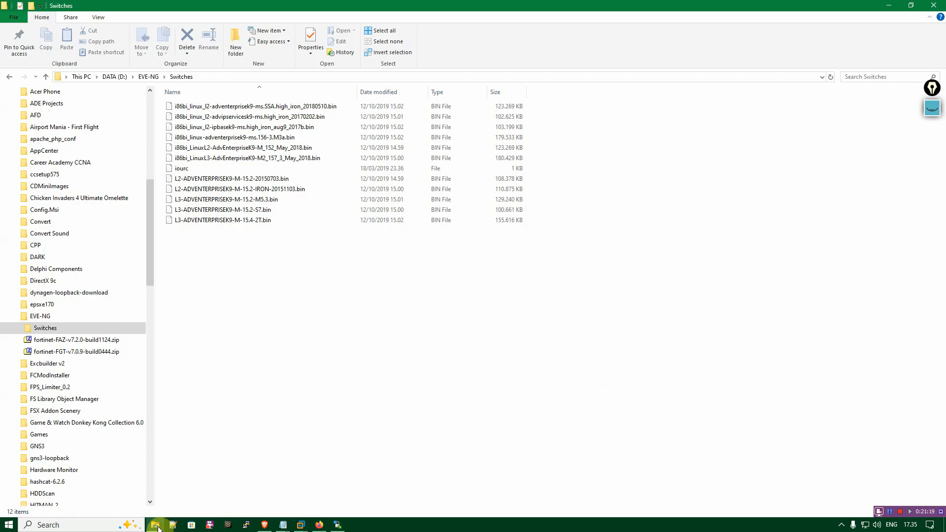
click(149, 77)
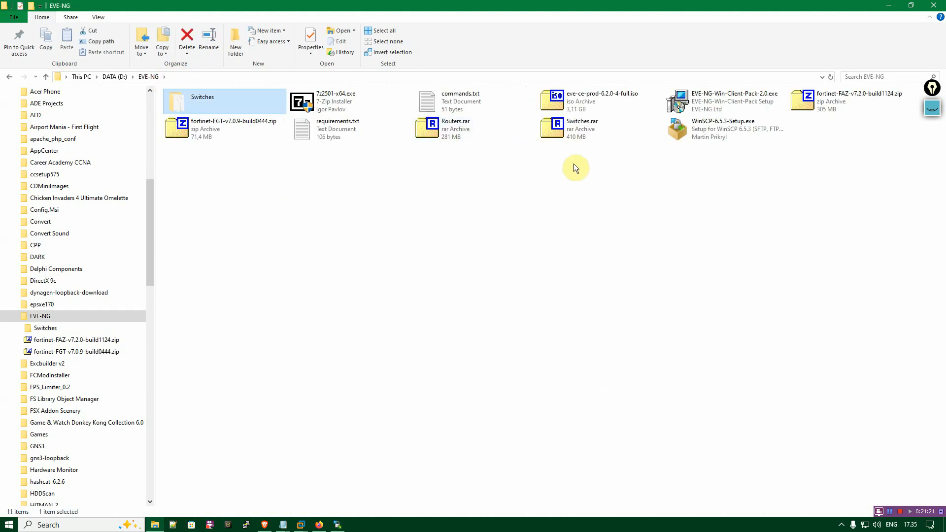
right_click(432, 126)
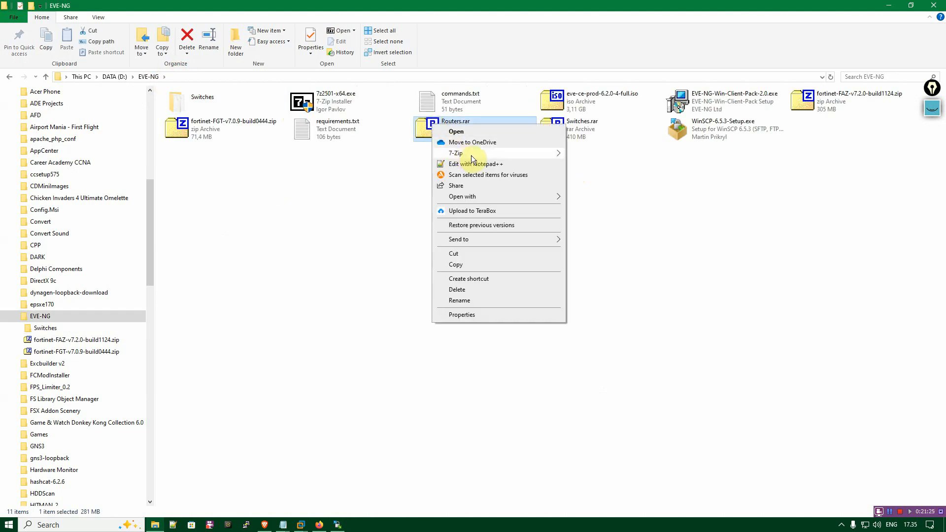
mouse_move(493, 153)
click(626, 186)
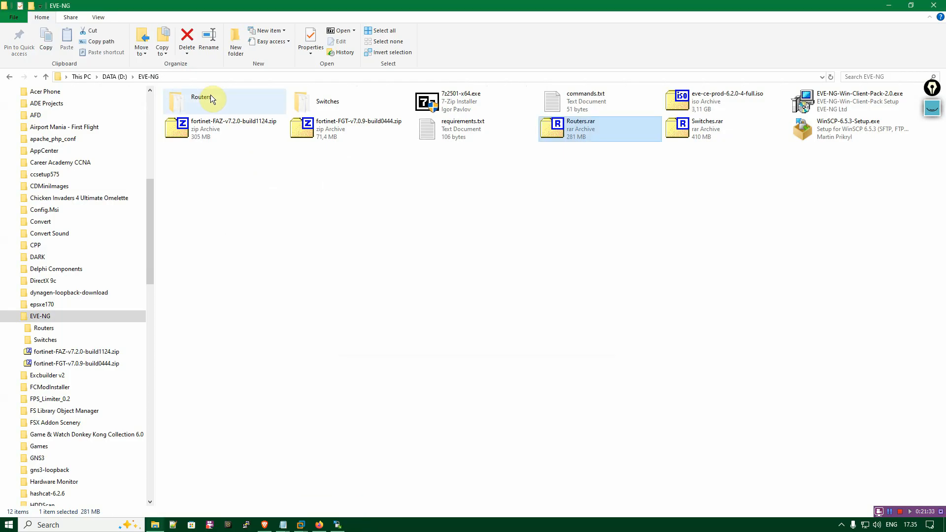
double_click(211, 96)
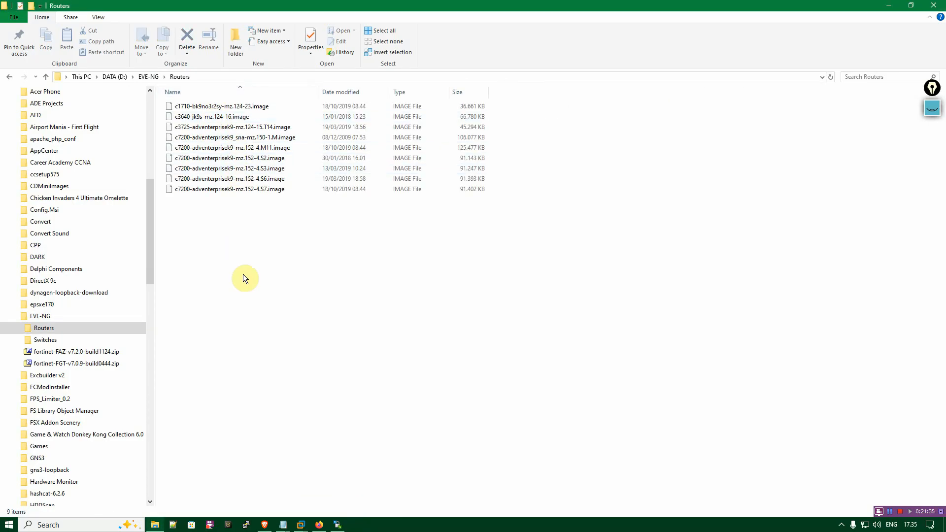
In WinSCP, upload c3725-adventerprisek9-mz.124-15.T14.image from the local Routers folder to /opt/unetlab/addons/dynamips on the server.
click(336, 526)
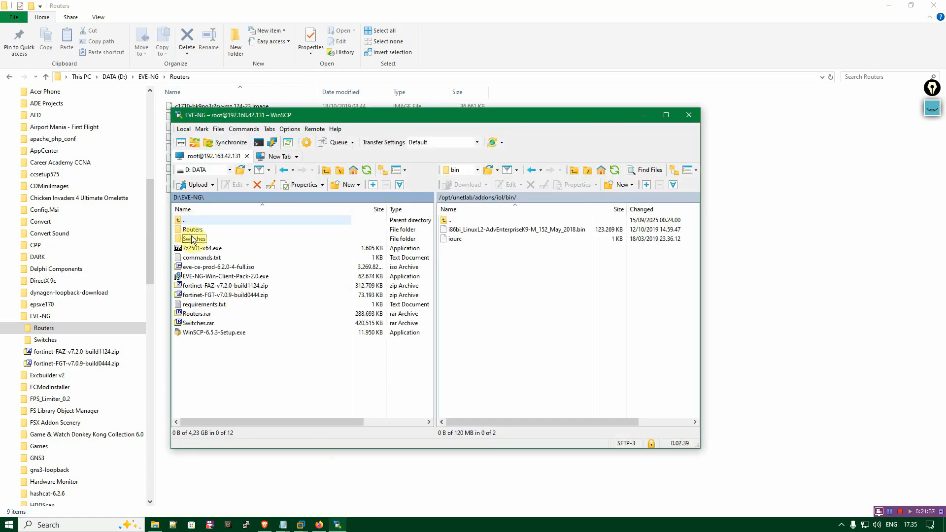
double_click(190, 230)
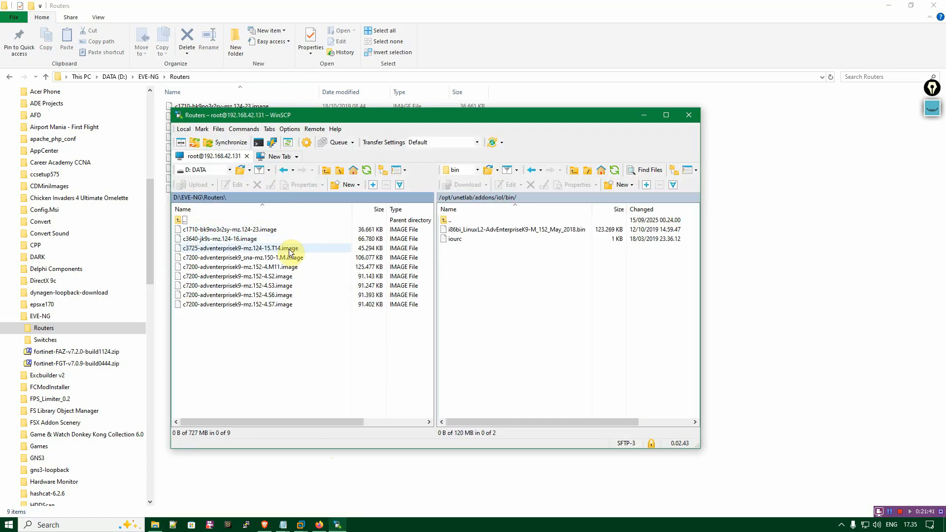
click(202, 251)
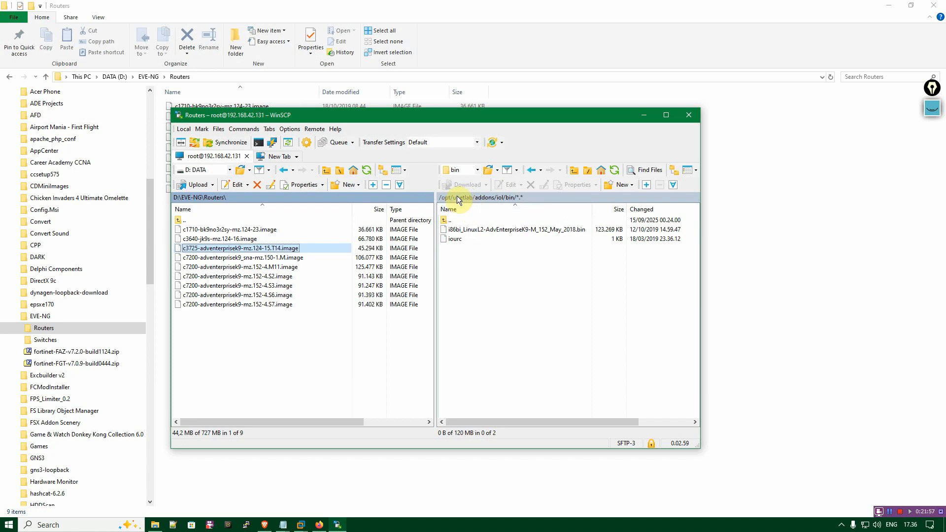
click(483, 197)
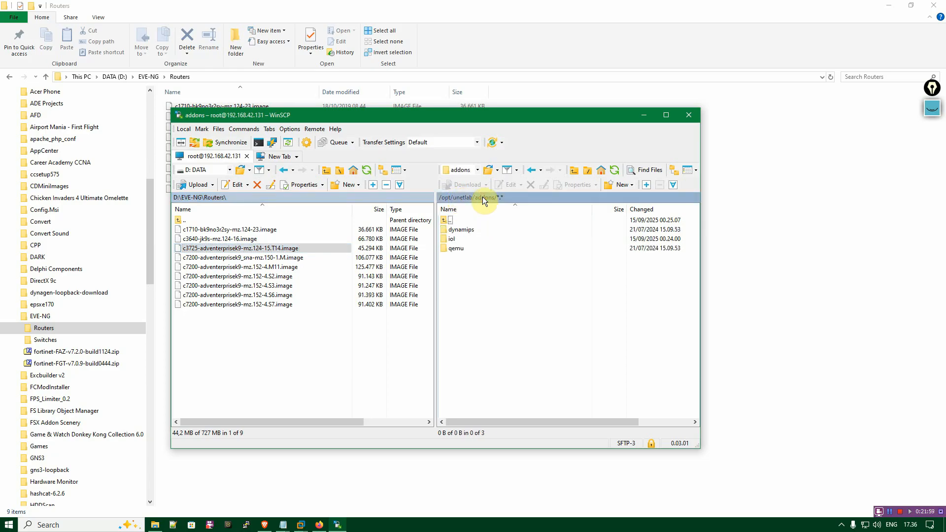
double_click(466, 230)
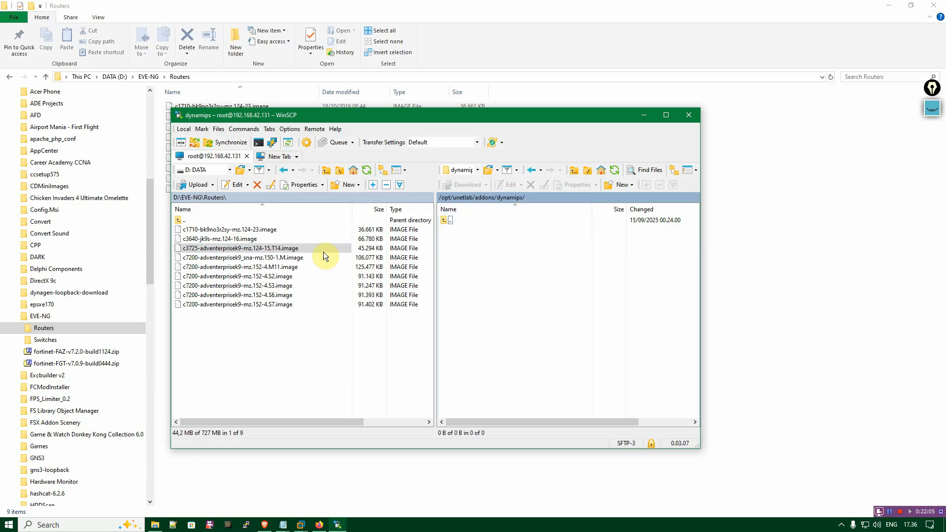
drag(285, 247, 467, 257)
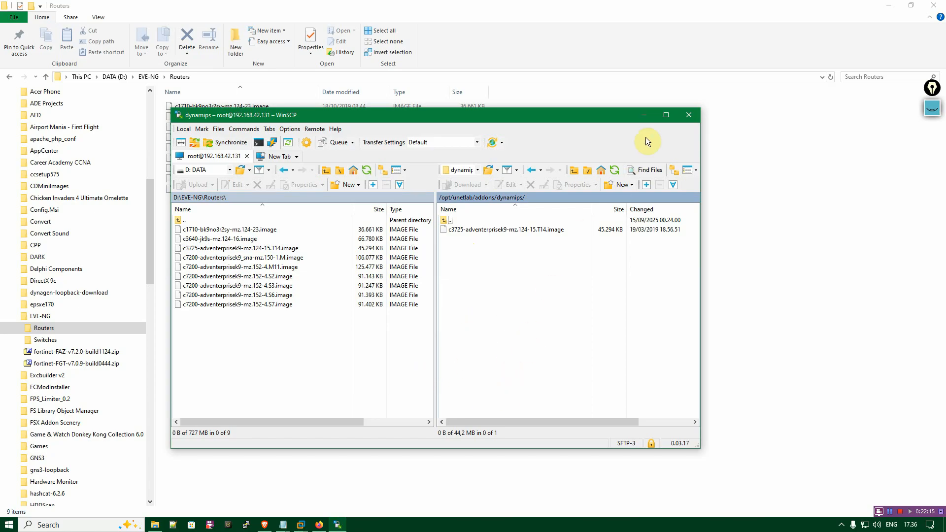
click(642, 116)
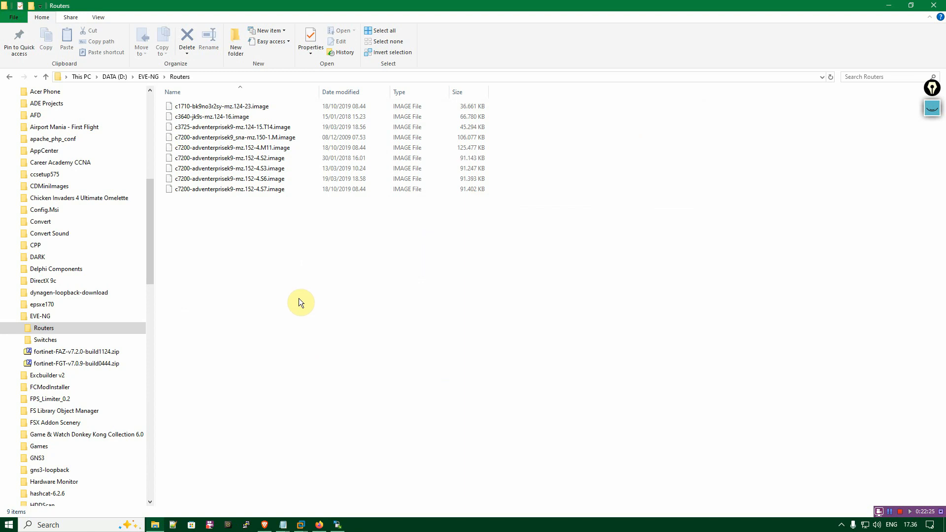
Copy the command /opt/unetlab/wrappers/unl_wrapper -a fixpermissions from commands.txt in Notepad.
click(281, 522)
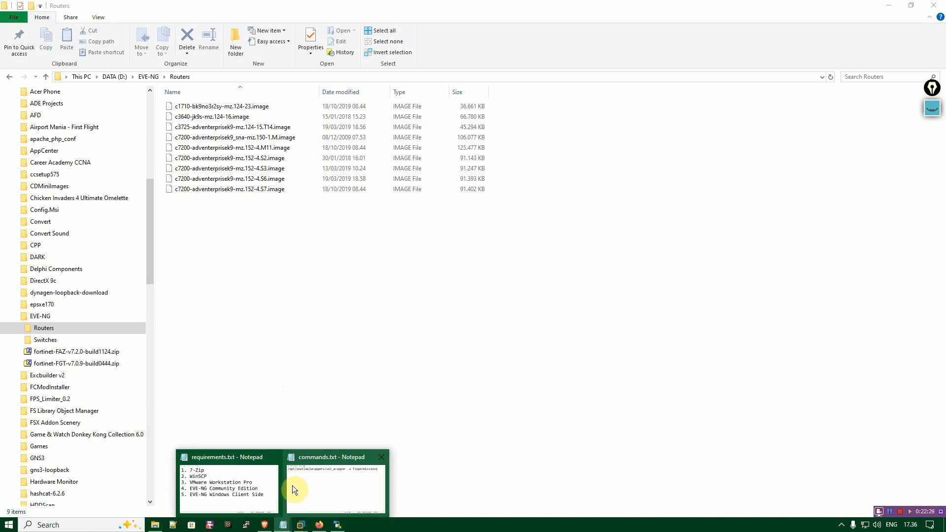
click(301, 488)
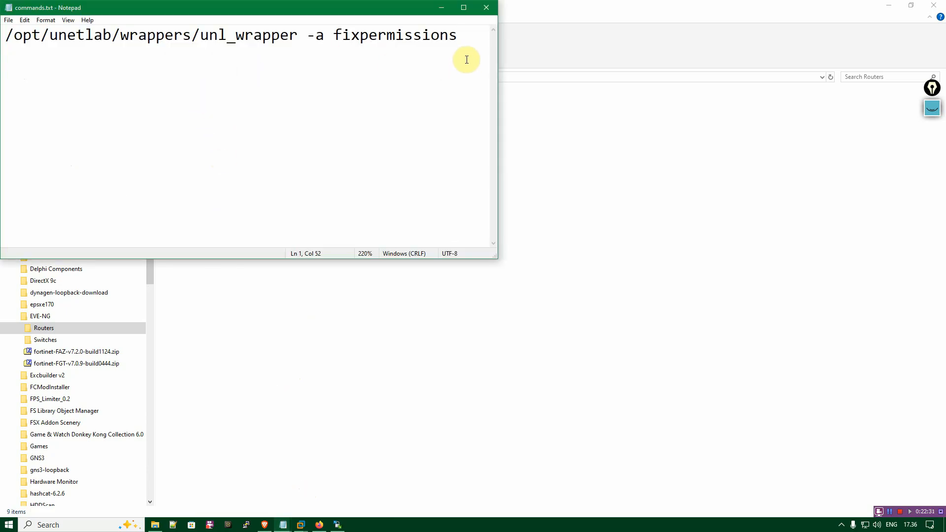
drag(460, 59, 4, 42)
right_click(64, 34)
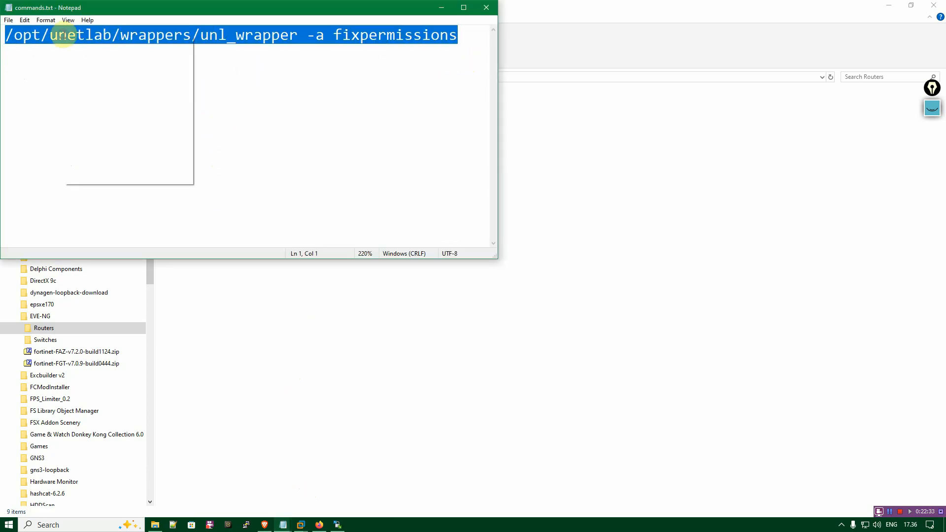
click(96, 65)
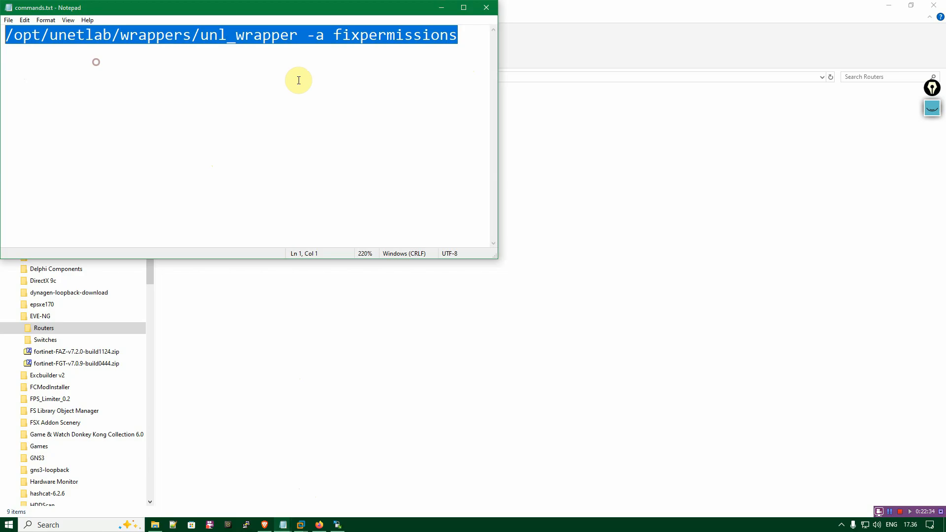
click(481, 53)
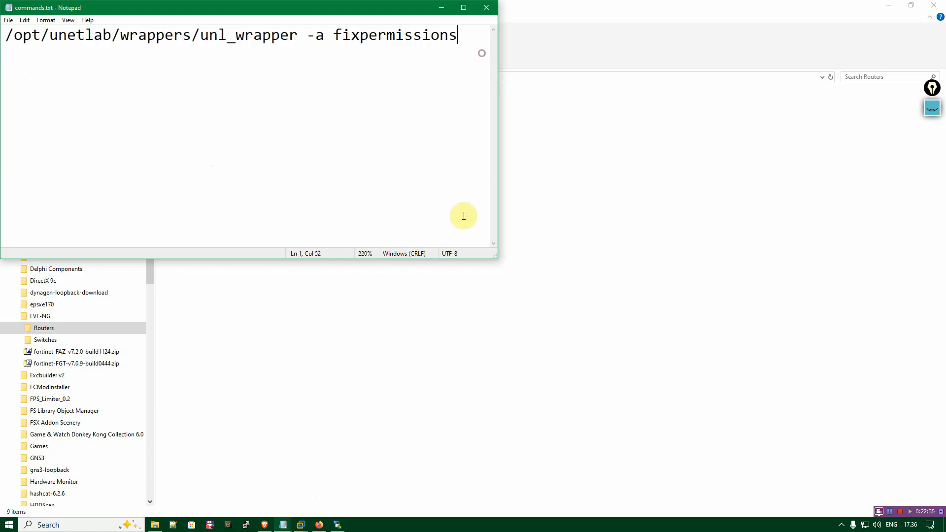
click(300, 524)
click(481, 36)
key(shift+Home)
right_click(107, 28)
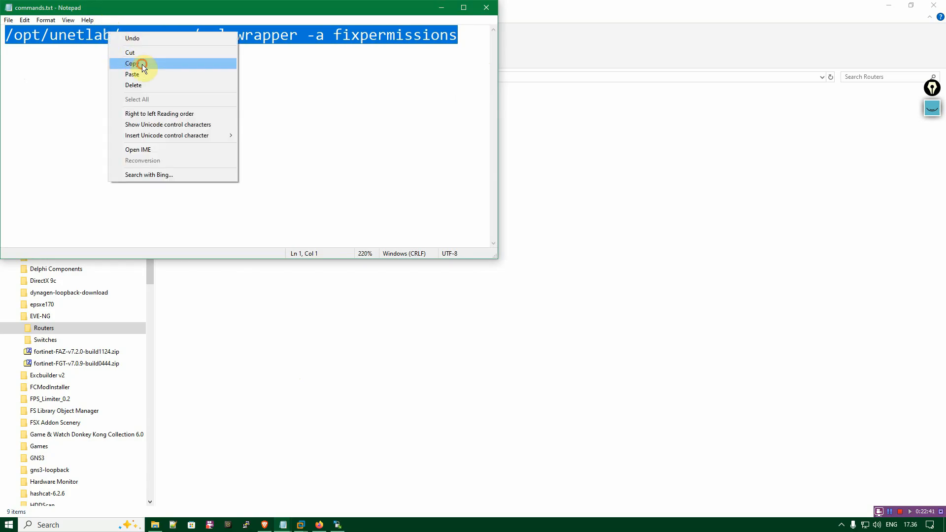
click(141, 63)
Switch to the EVE-NG virtual machine in VMware Workstation and run the copied fixpermissions command in its root console.
click(301, 525)
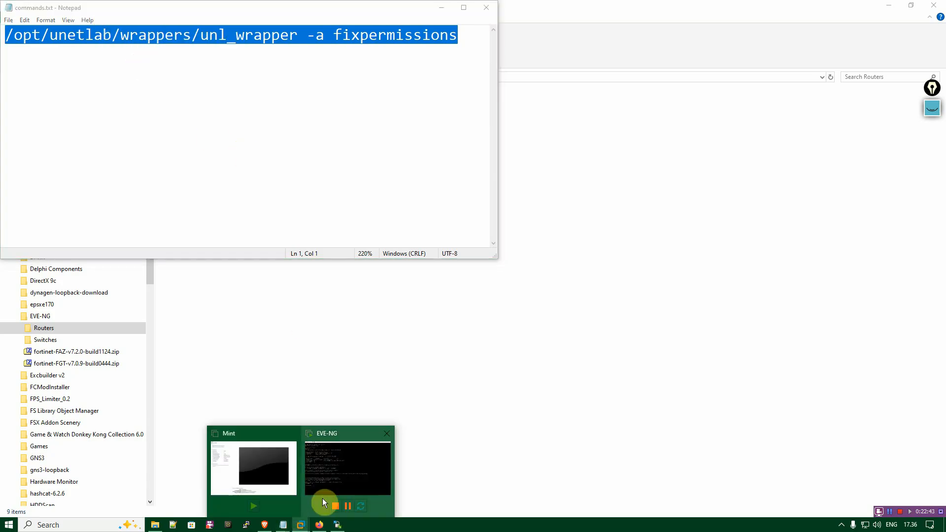
click(329, 466)
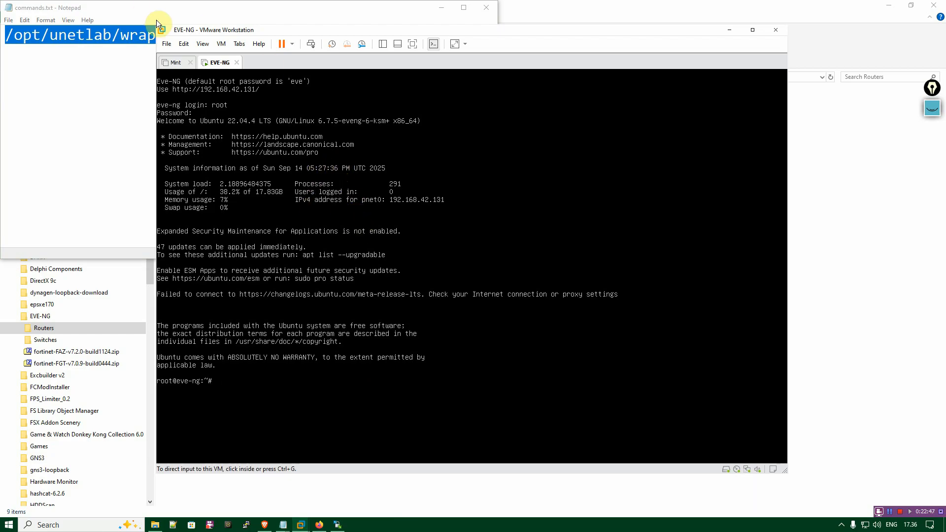
click(183, 44)
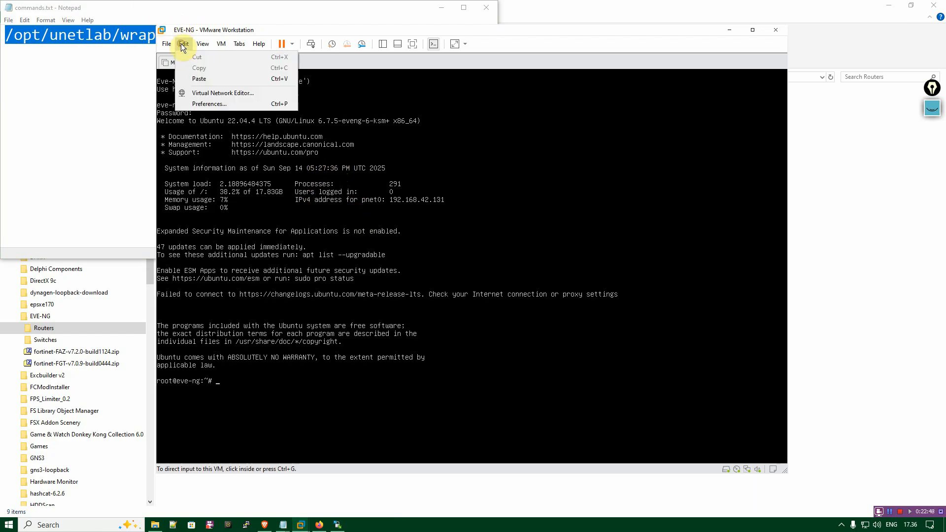
click(200, 79)
key(Return)
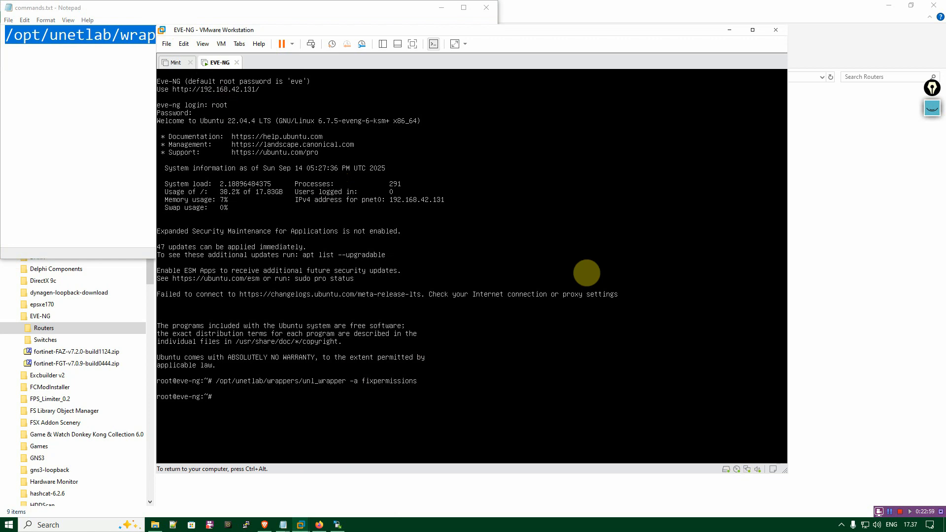
key(ctrl+alt)
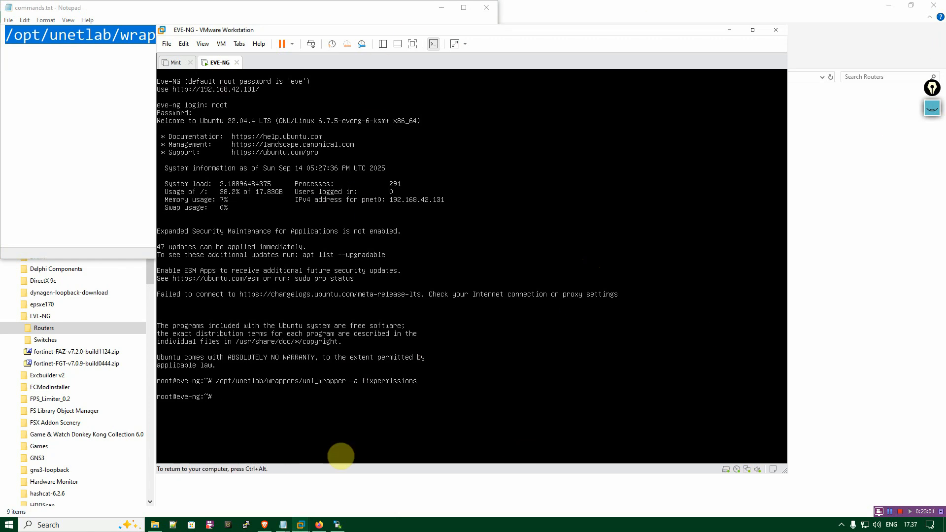
In the browser's Testing topology, start a new node from the Cisco IOL template with the image i86bi_LinuxL2-AdvEnterpriseK9-M_152_May_2018.bin.
click(318, 525)
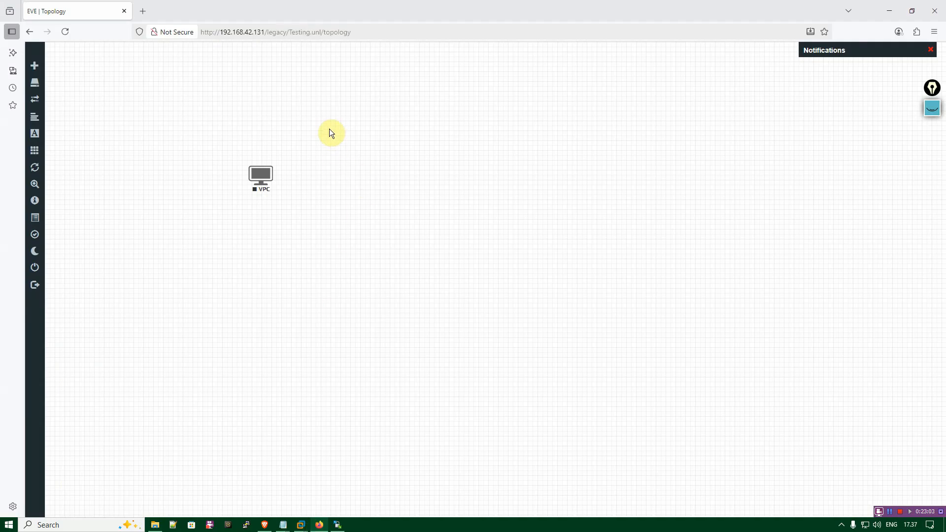
right_click(315, 106)
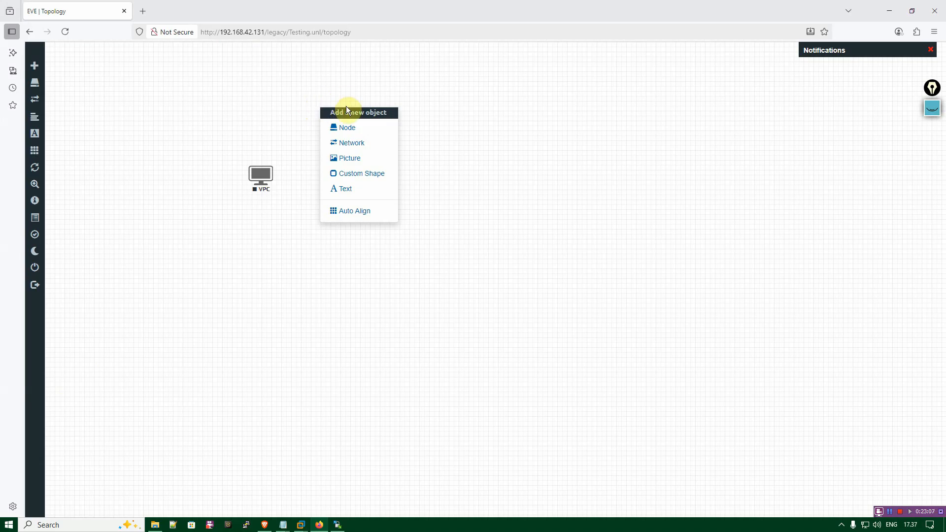
click(352, 127)
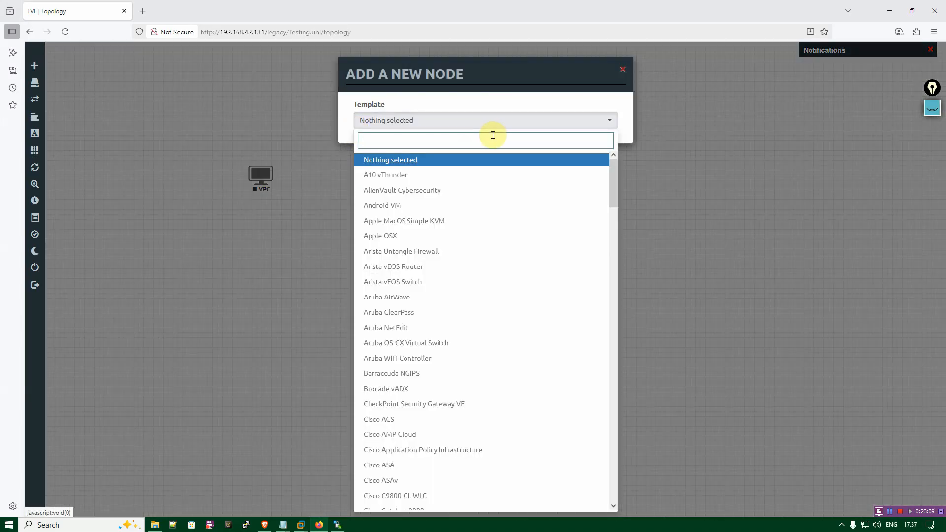
text(cisco)
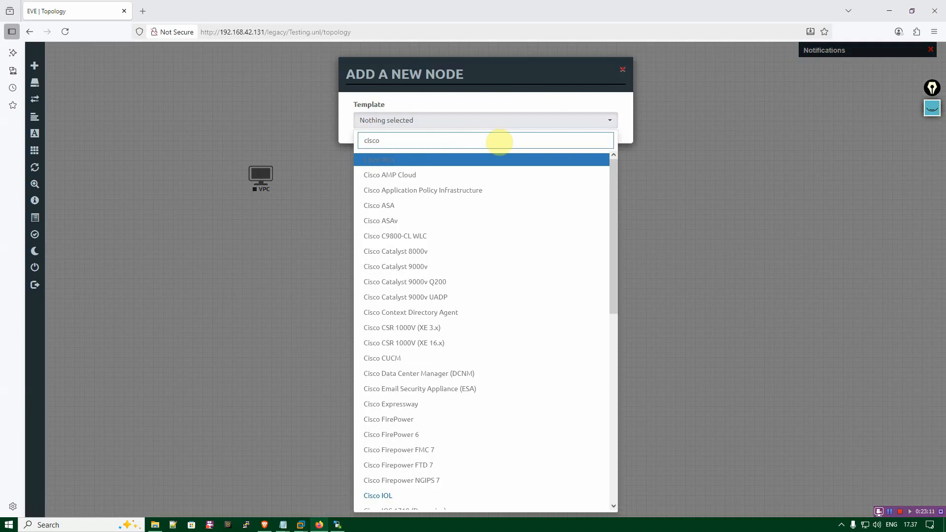
scroll(471, 252, down, 5)
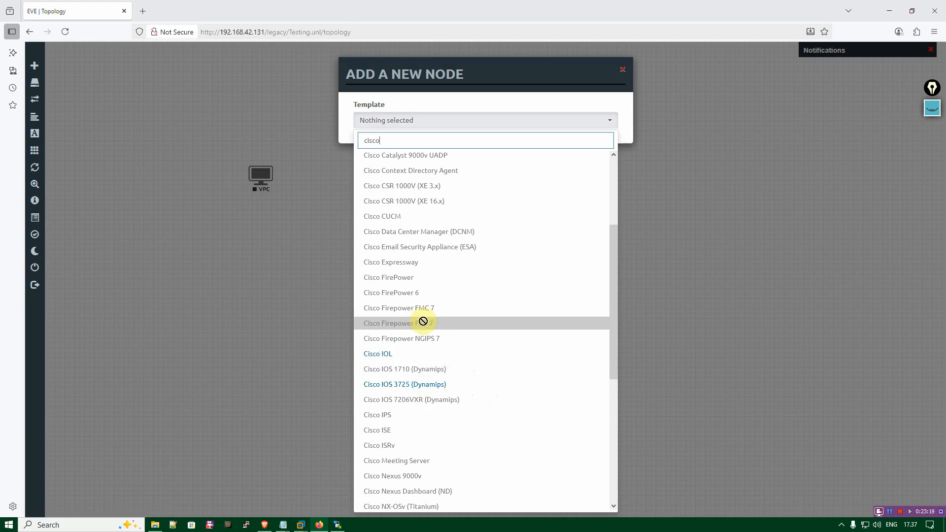
click(427, 354)
click(477, 161)
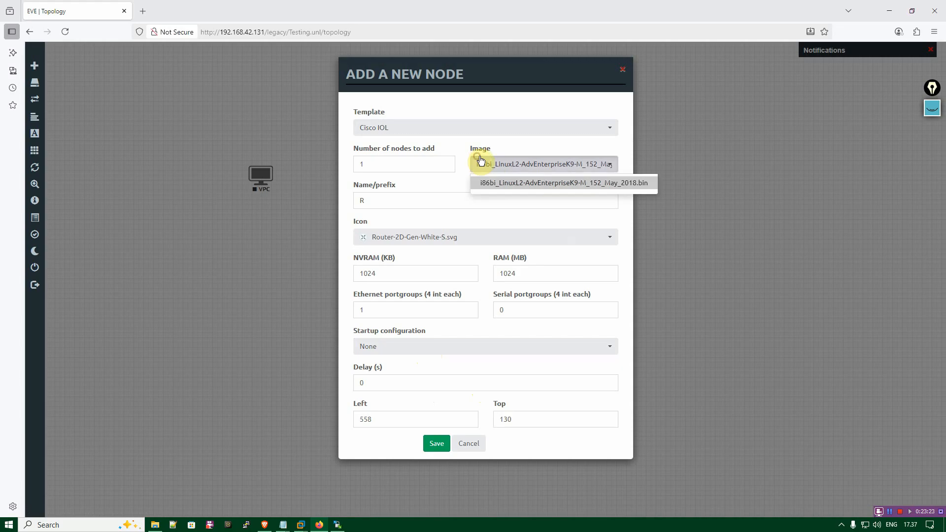
click(487, 161)
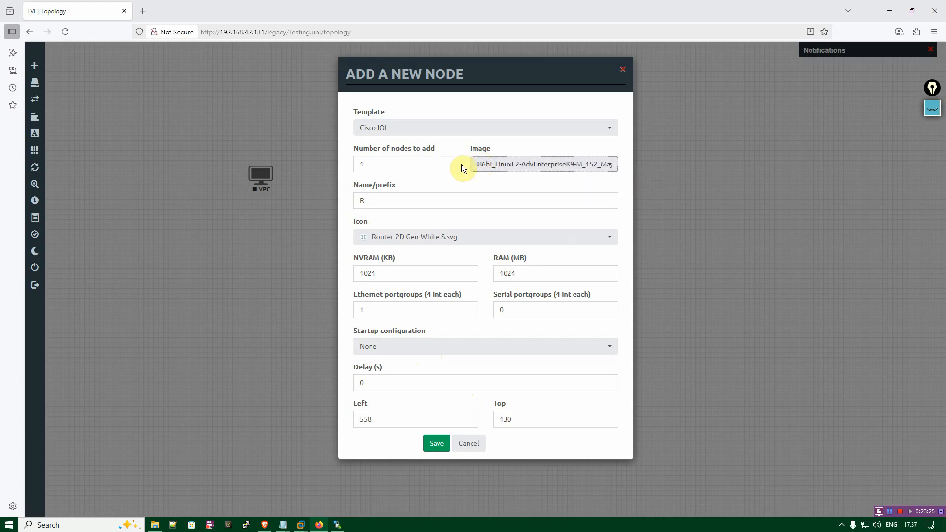
Name the new Cisco IOL node SW, give it the Switch L32.png icon, and save it to the topology.
double_click(439, 198)
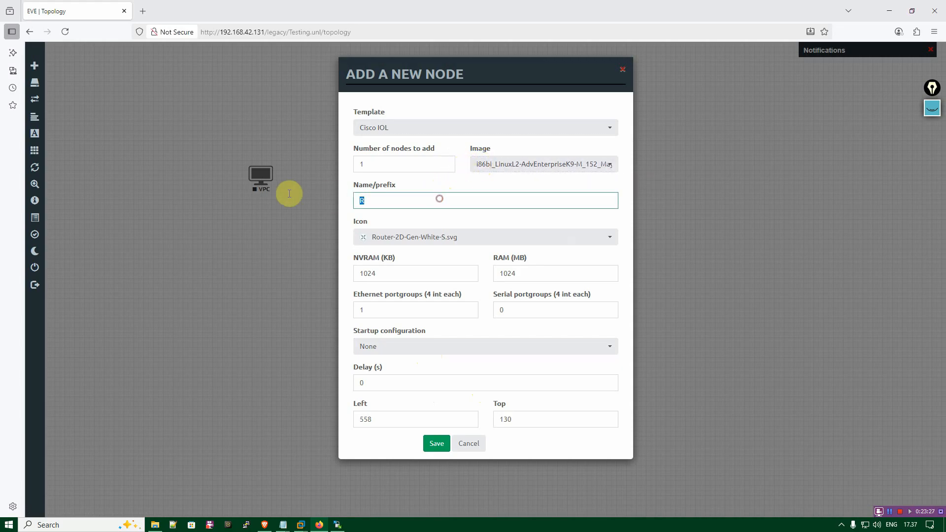
text(SW)
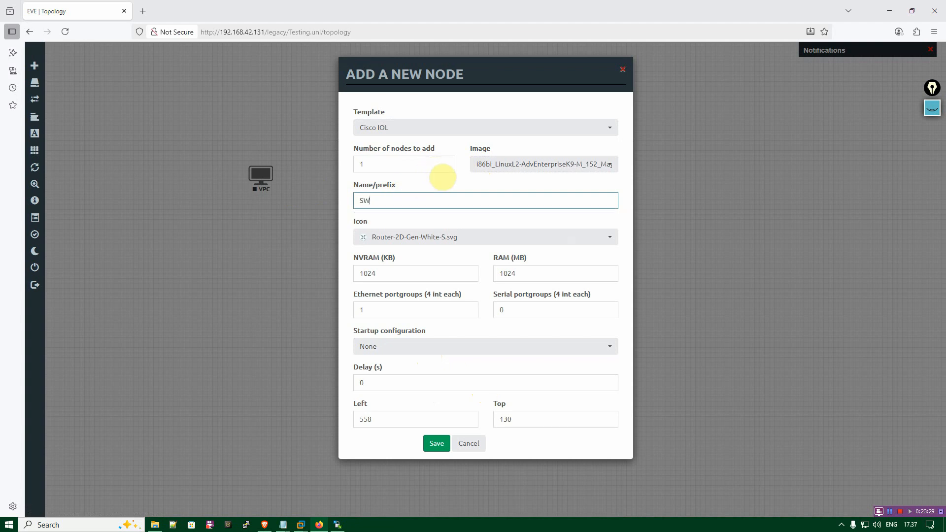
click(598, 239)
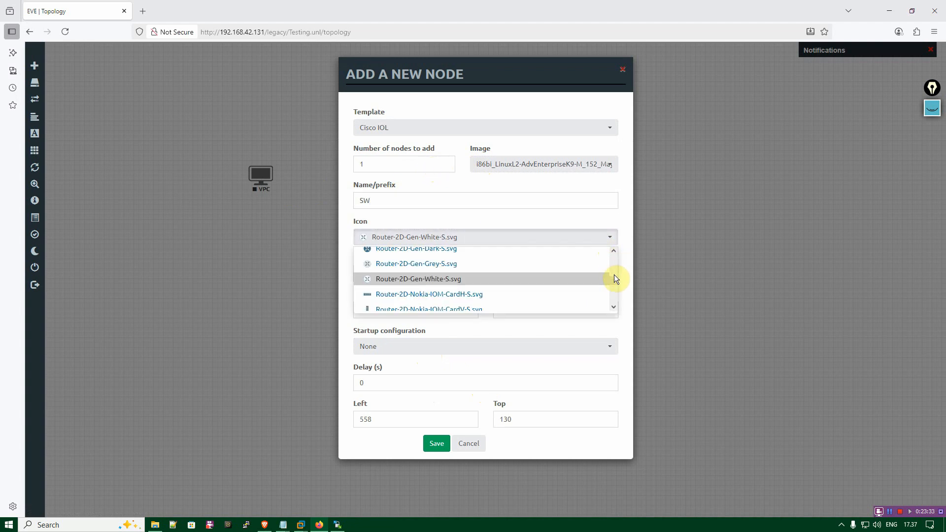
scroll(614, 286, down, 5)
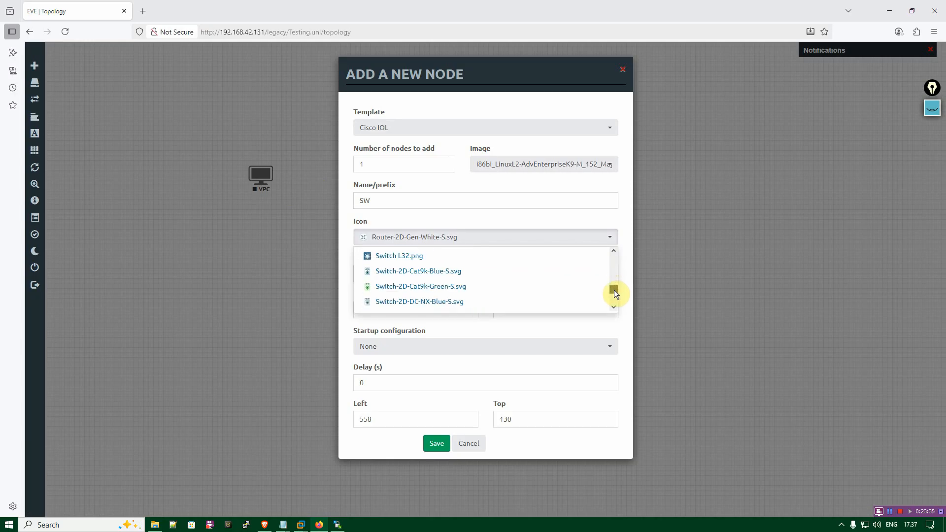
click(463, 254)
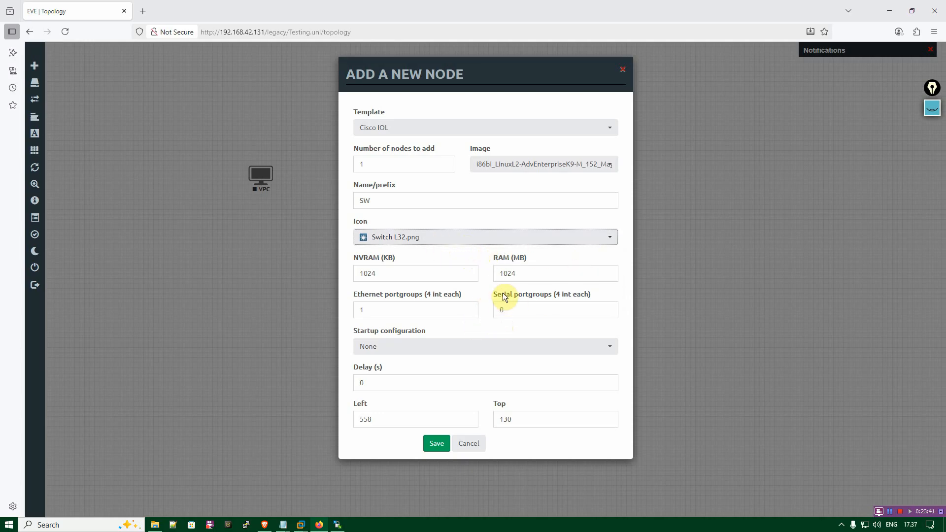
click(460, 274)
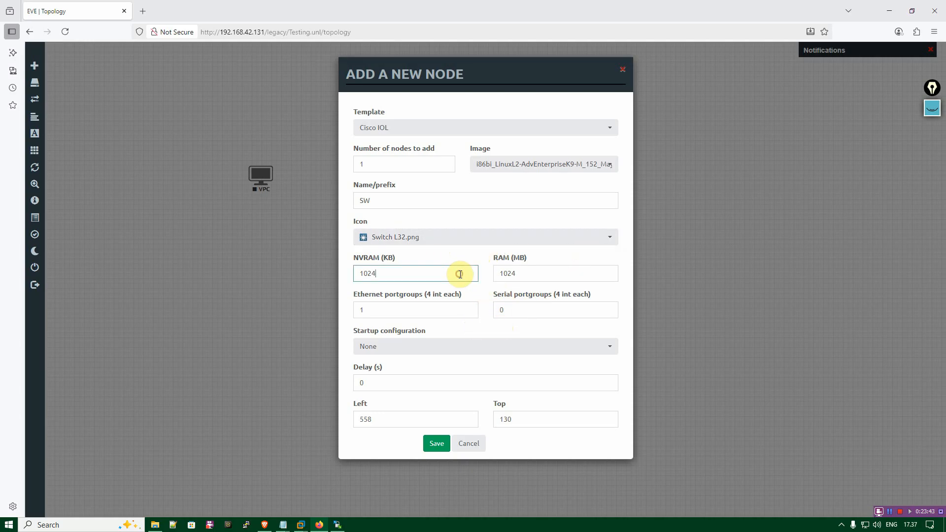
click(528, 269)
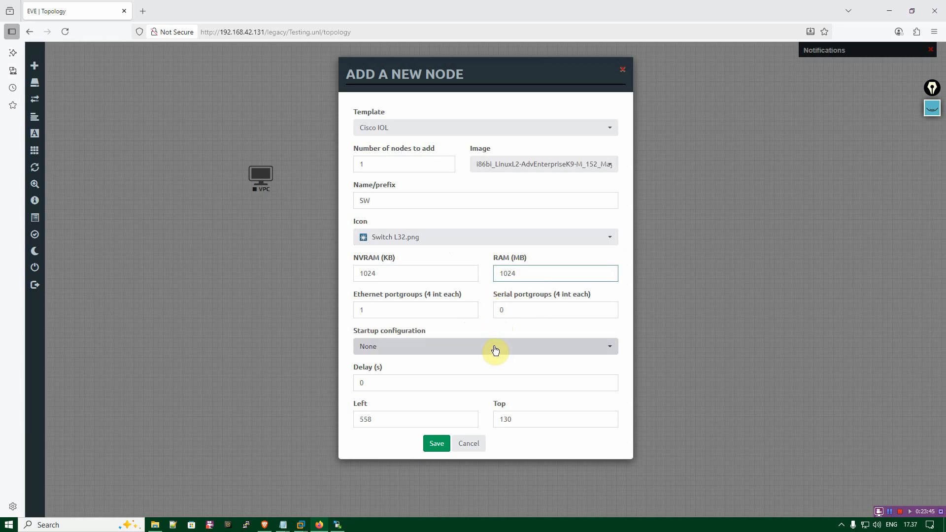
click(436, 444)
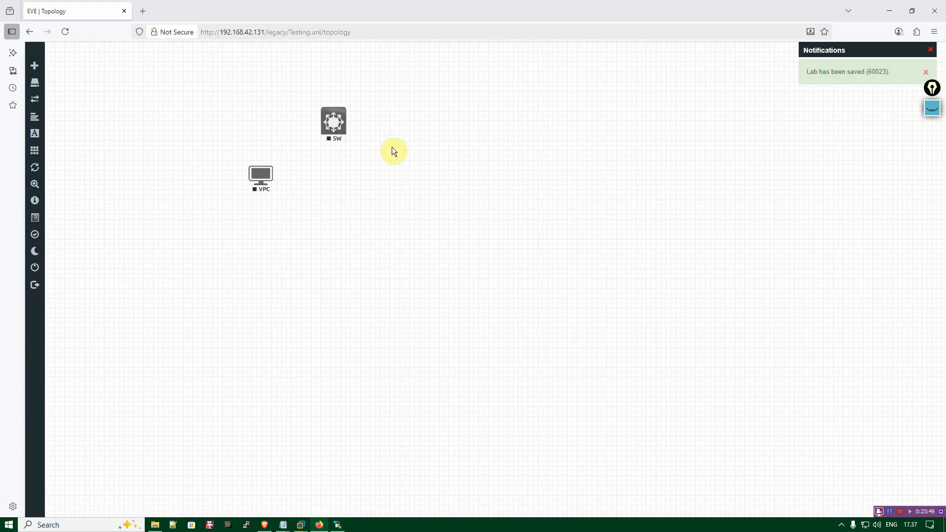
Start another new node beside the switch from the Cisco IOS 3725 (Dynamips) template.
right_click(393, 151)
click(428, 172)
text(cisco)
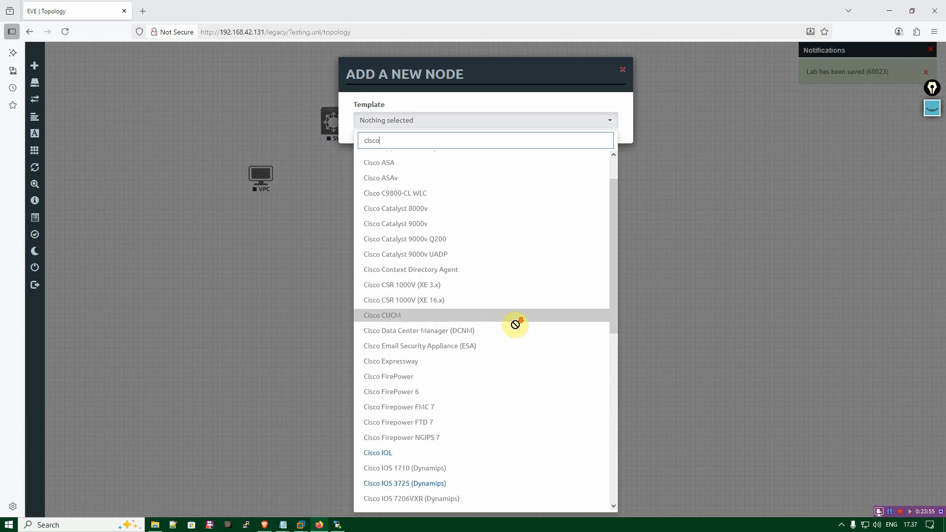
scroll(517, 321, down, 5)
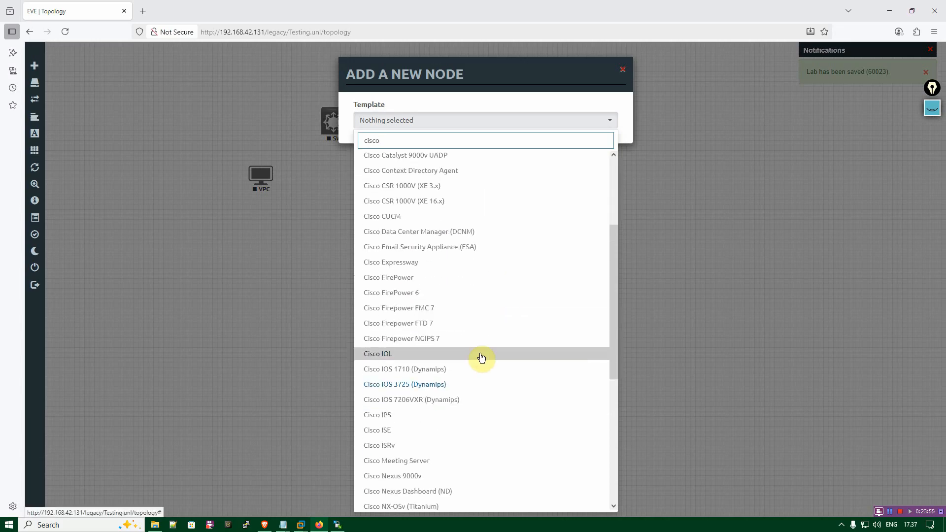
click(454, 385)
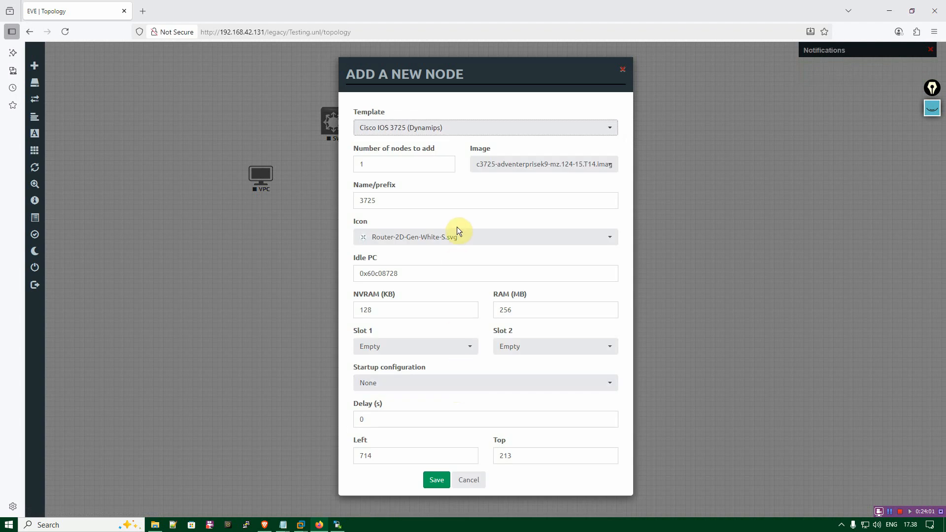
Set the 3725 node's name prefix to R, keep Slot 1 and Slot 2 empty, and save the node.
click(433, 201)
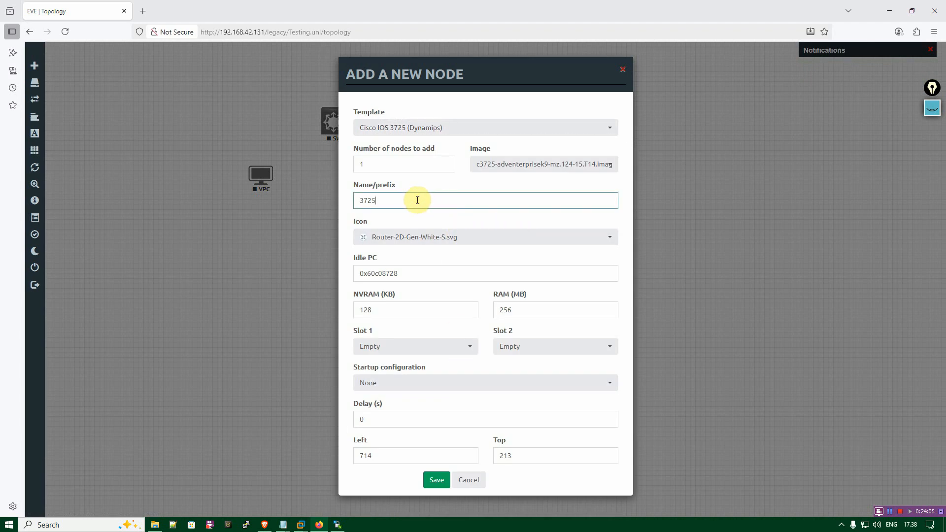
drag(432, 201, 306, 188)
click(457, 355)
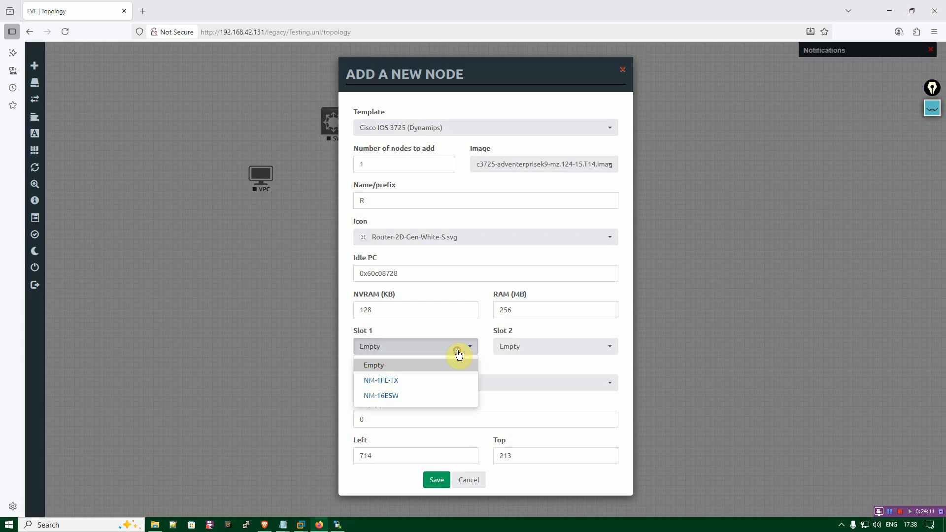
click(503, 352)
click(471, 351)
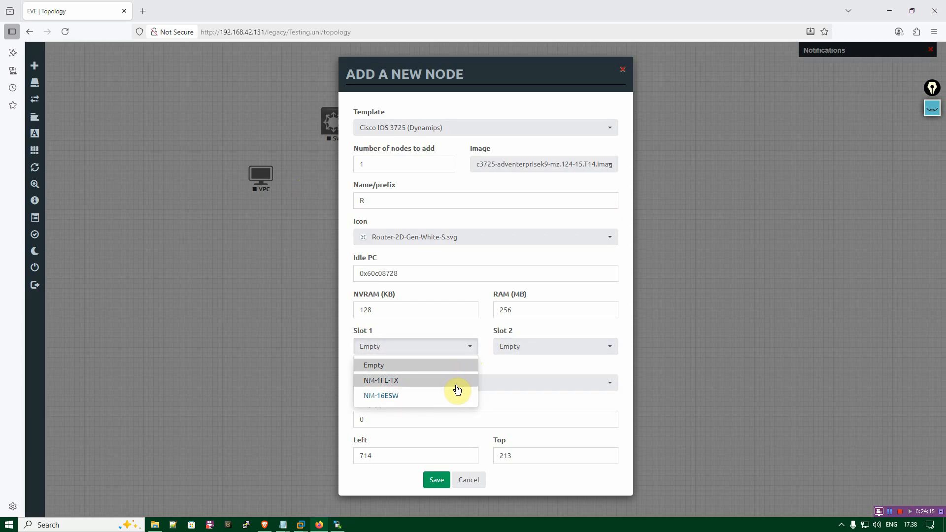
click(505, 352)
click(488, 343)
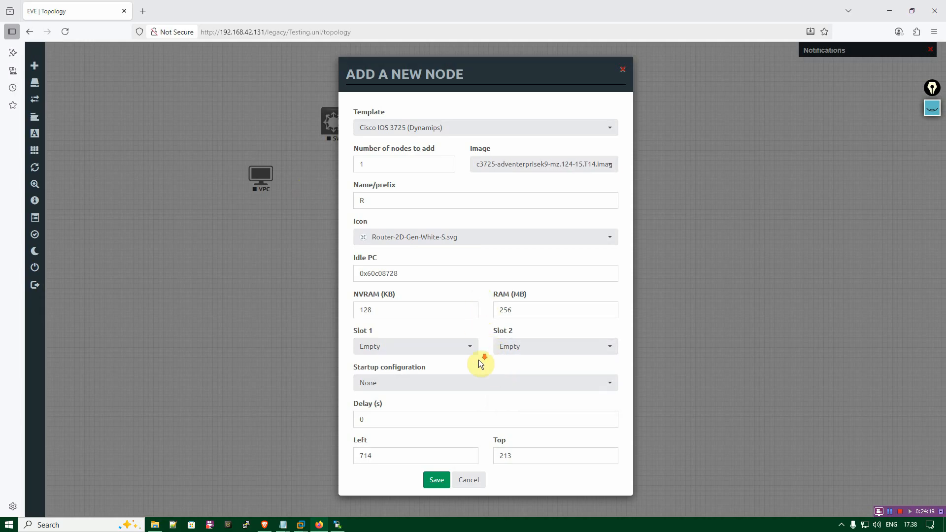
click(433, 479)
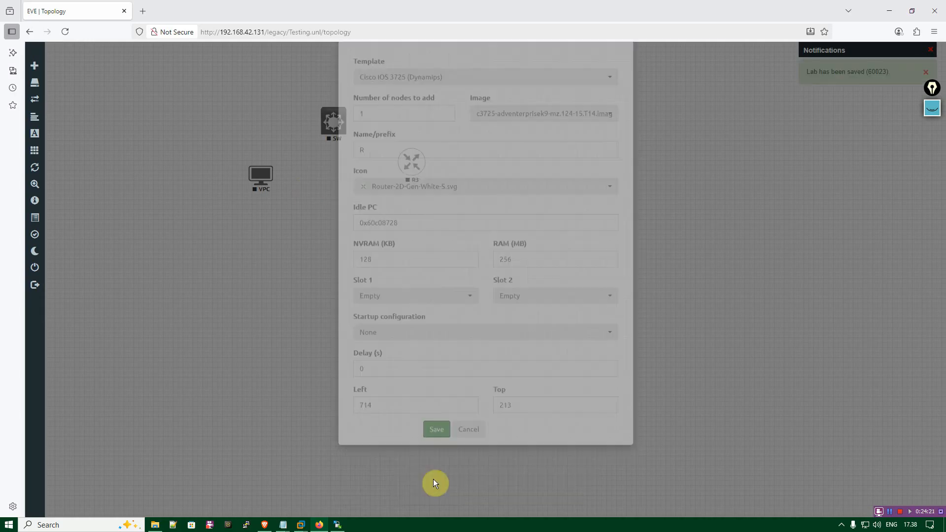
Arrange the VPC, switch and router nodes in a horizontal row, with the switch in the middle.
drag(348, 141, 345, 188)
drag(416, 169, 407, 176)
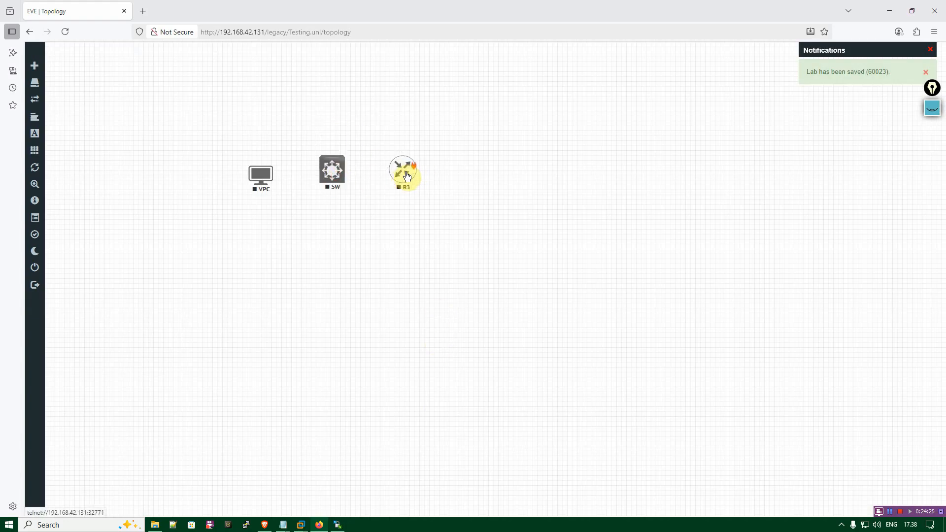
drag(266, 178, 263, 175)
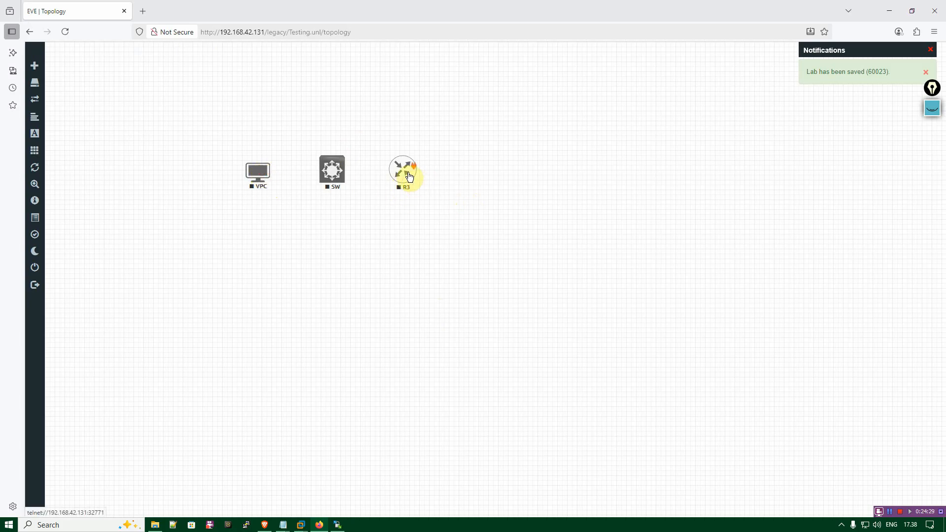
drag(410, 176, 412, 178)
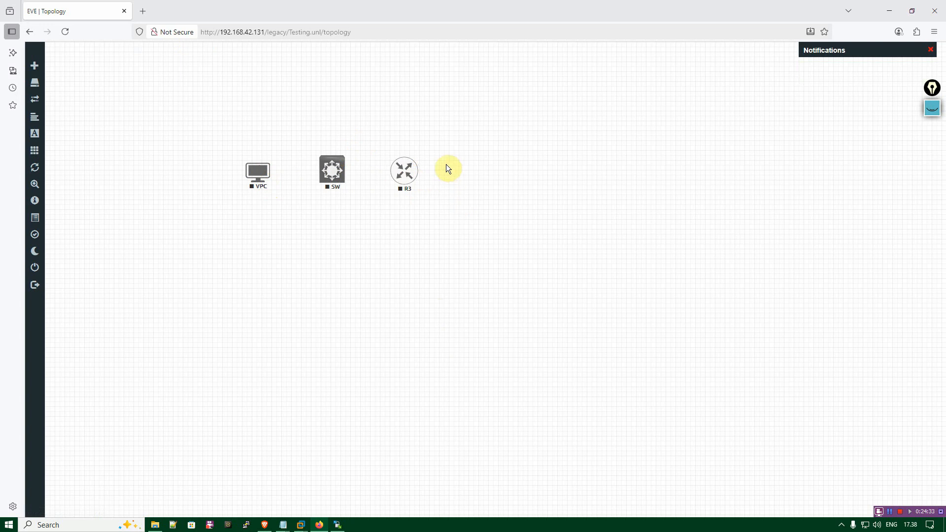
Connect the router's fa0/0 interface to e0/0 on SW and straighten the link by nudging the router.
mouse_move(415, 172)
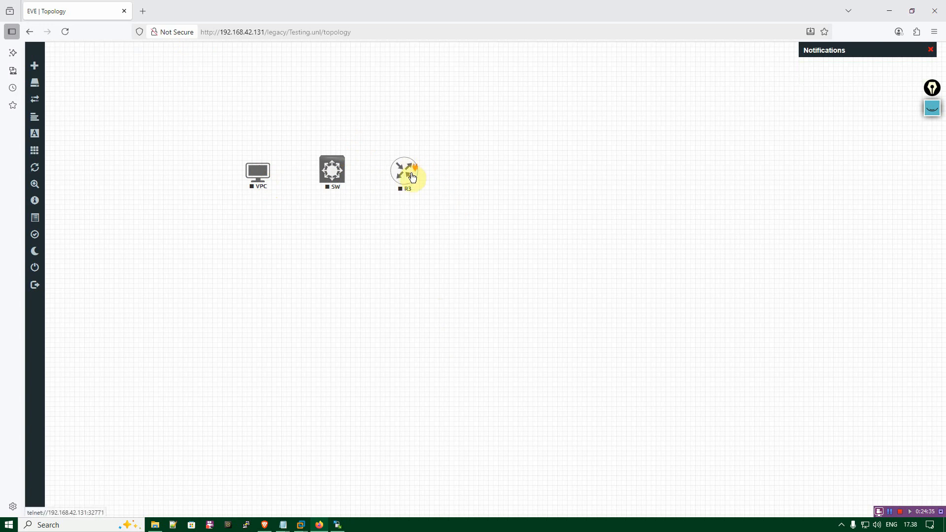
drag(418, 167, 336, 166)
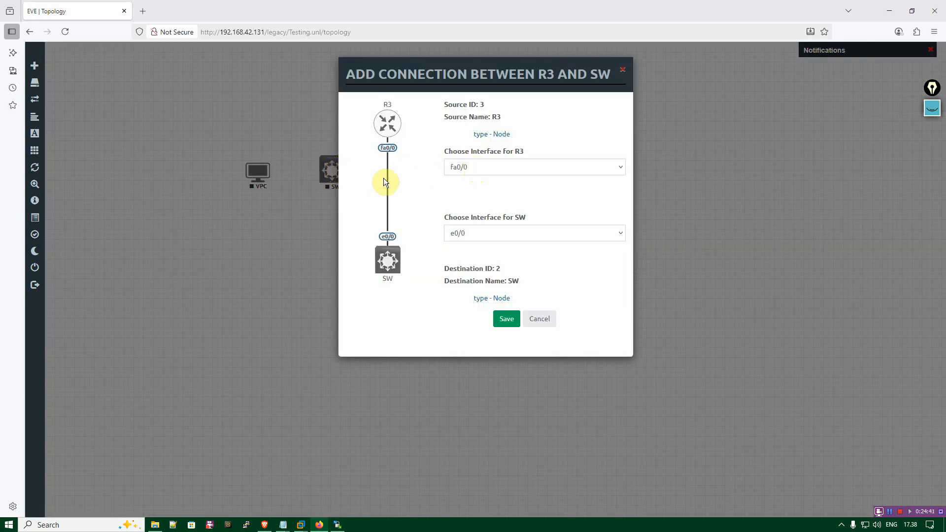
click(521, 167)
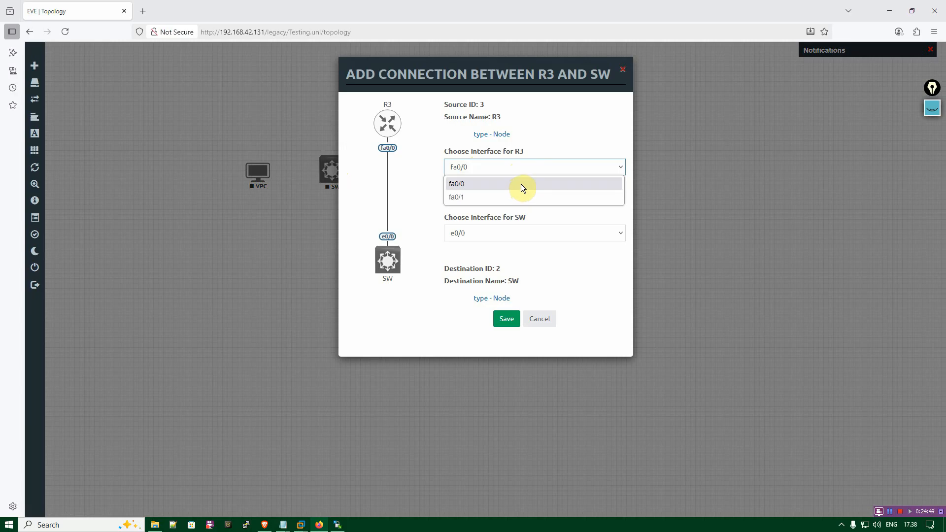
click(521, 184)
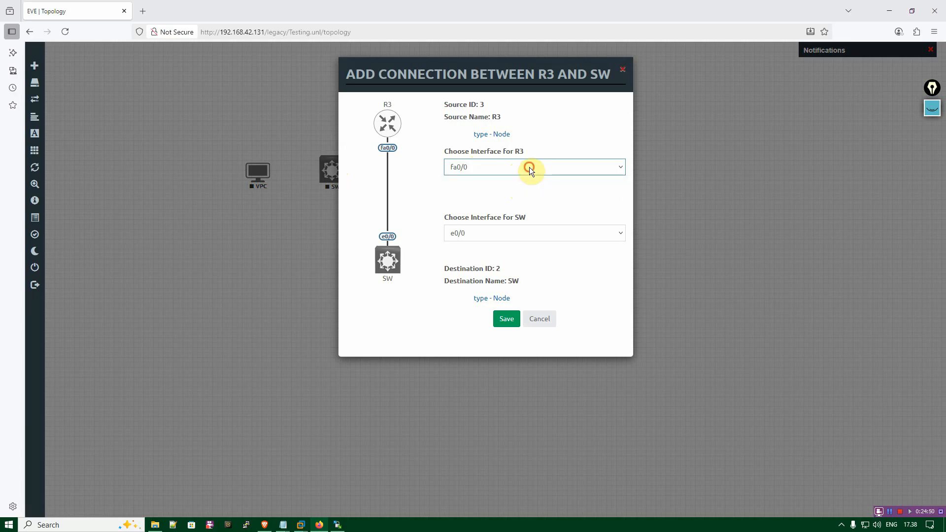
click(498, 233)
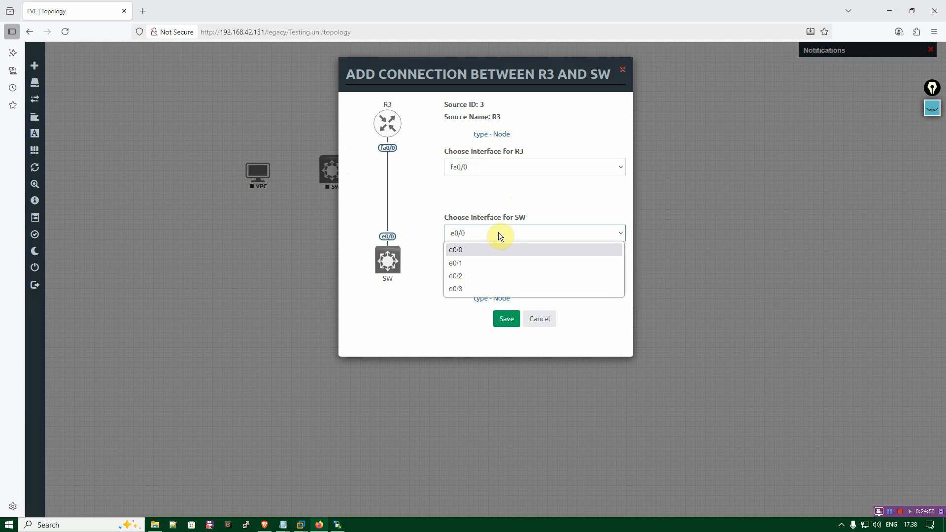
click(503, 234)
click(512, 319)
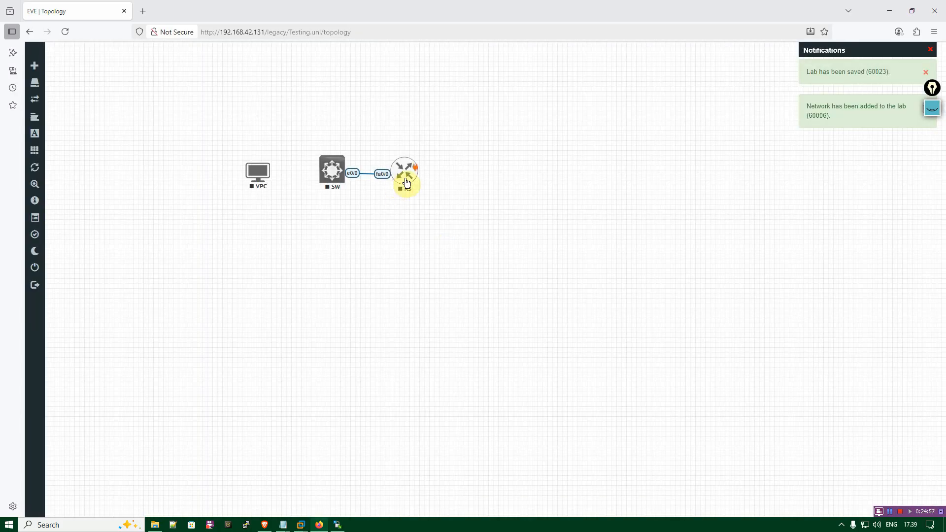
drag(412, 182, 409, 184)
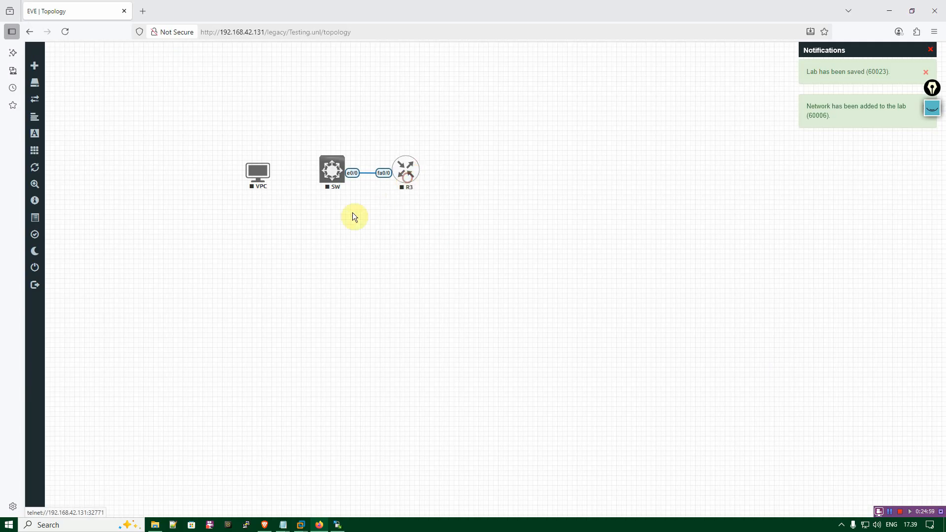
Connect interface e0/1 on SW to eth0 on the VPC and save the connection.
drag(333, 170, 263, 175)
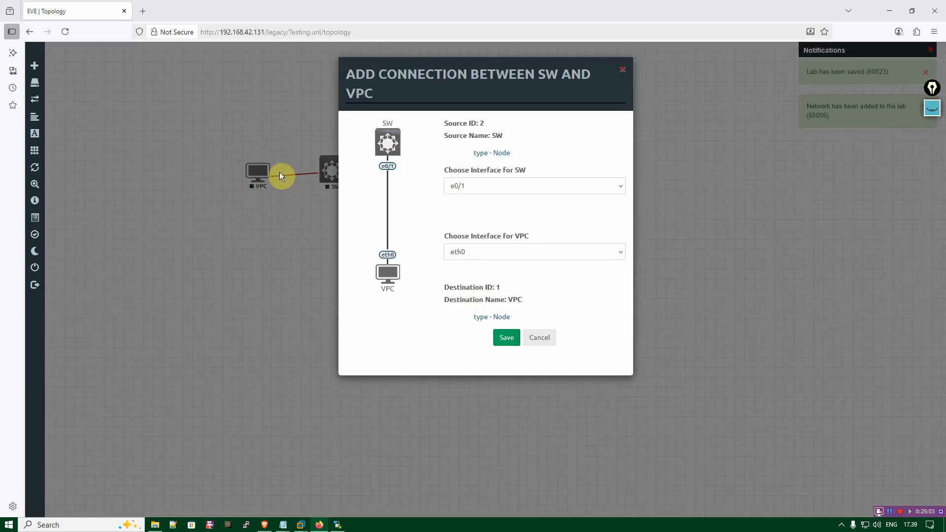
click(502, 185)
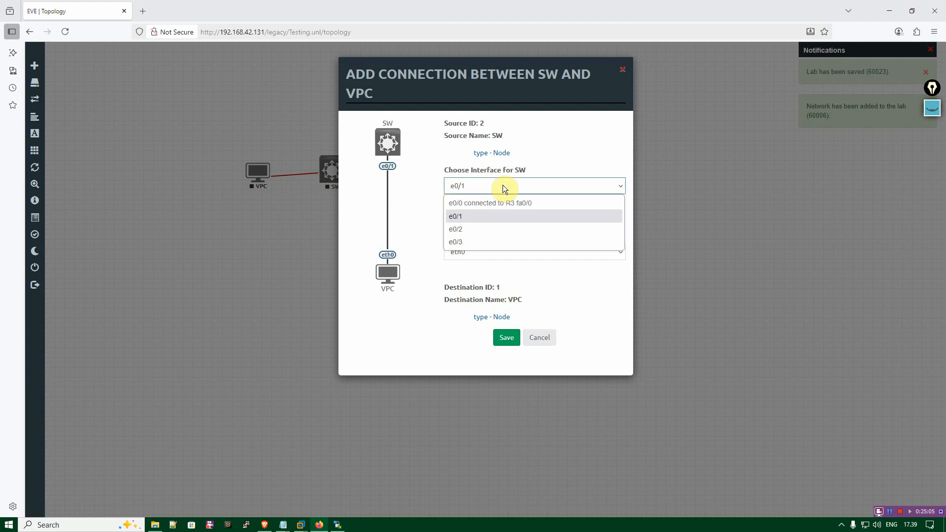
click(502, 185)
click(500, 249)
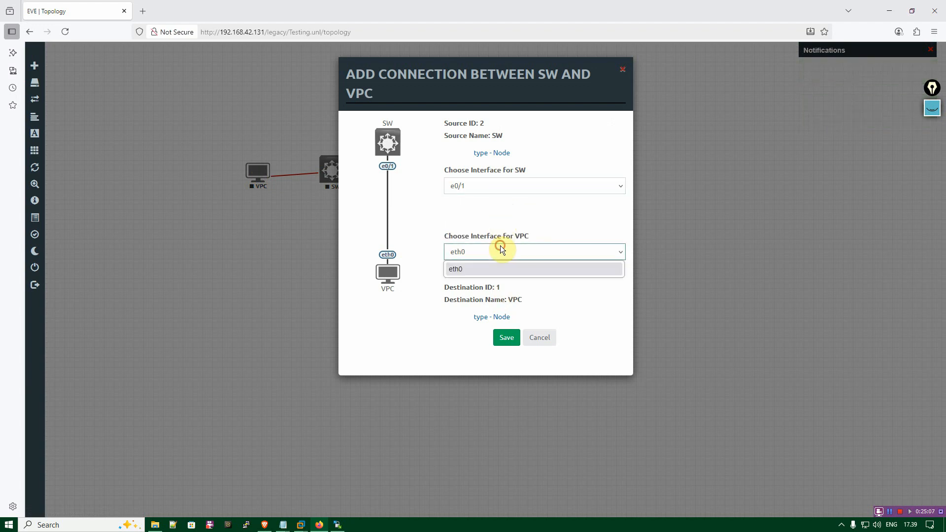
click(500, 246)
click(498, 185)
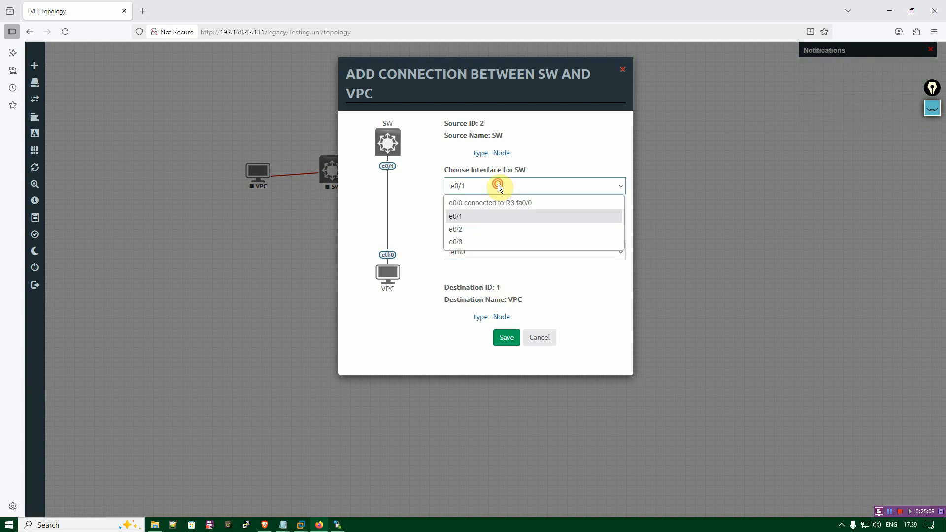
click(495, 251)
click(495, 255)
click(539, 268)
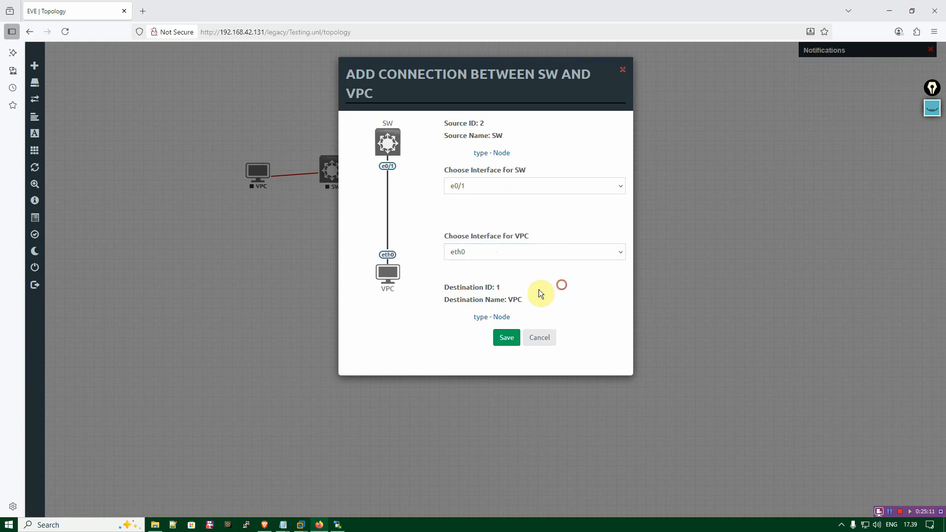
click(507, 340)
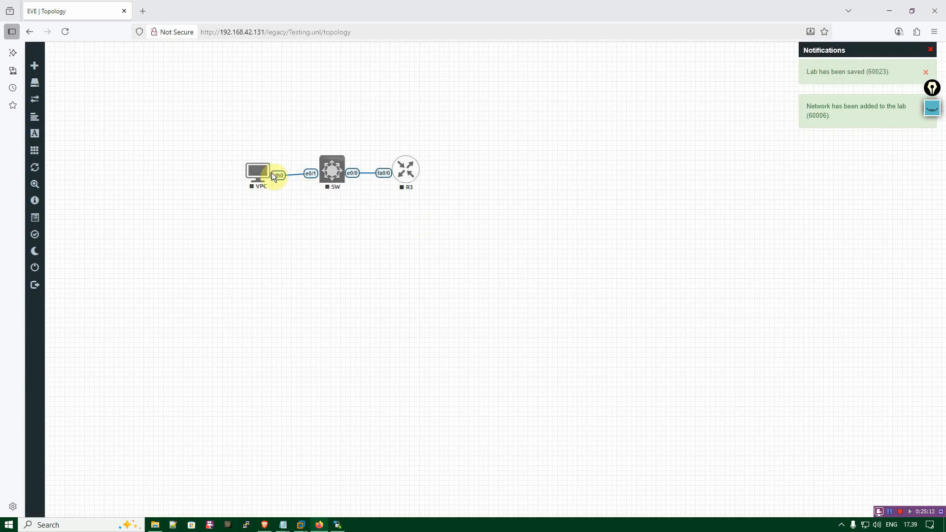
Reposition the VPC node so that its link to the switch runs level.
drag(255, 180, 256, 176)
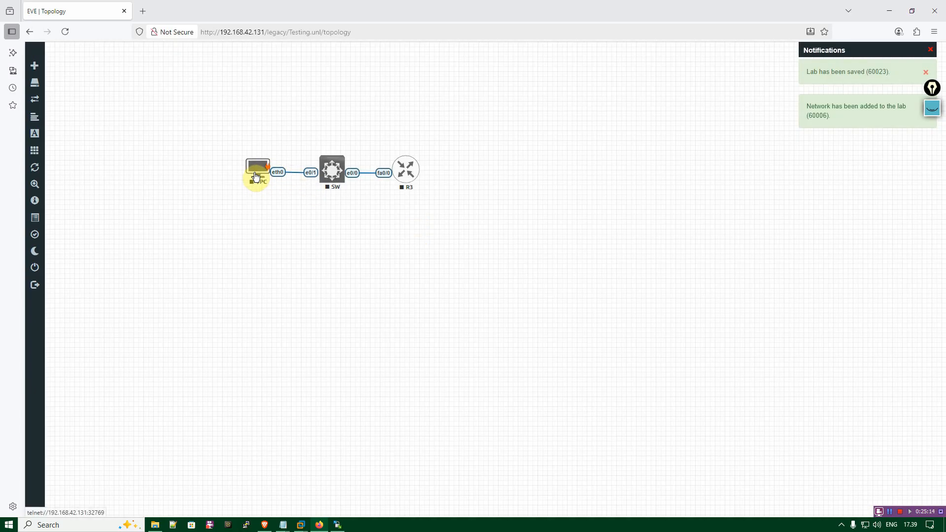
click(444, 235)
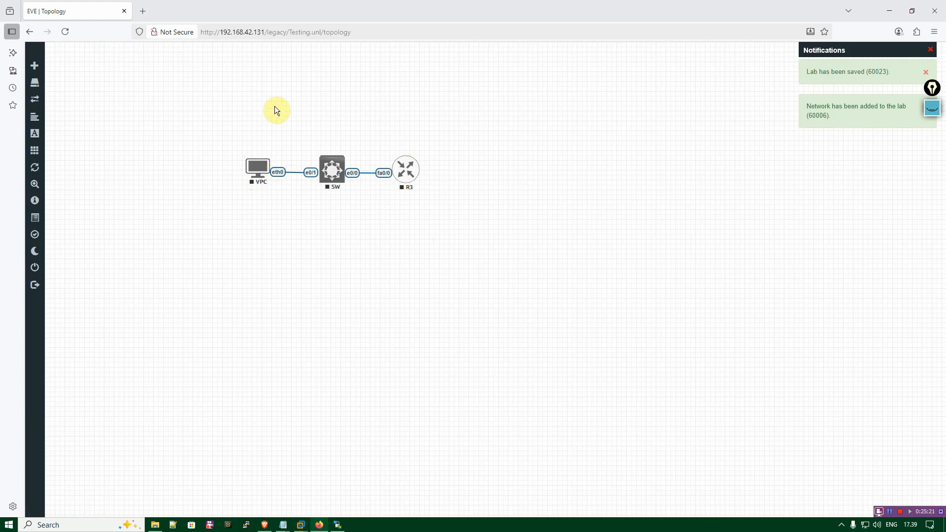
drag(249, 163, 247, 172)
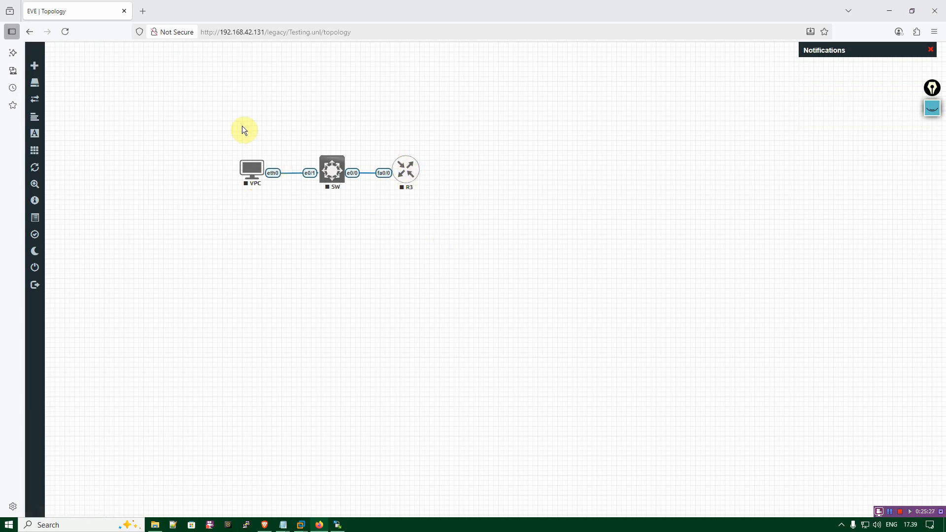
Start all nodes in the Testing topology.
mouse_move(33, 122)
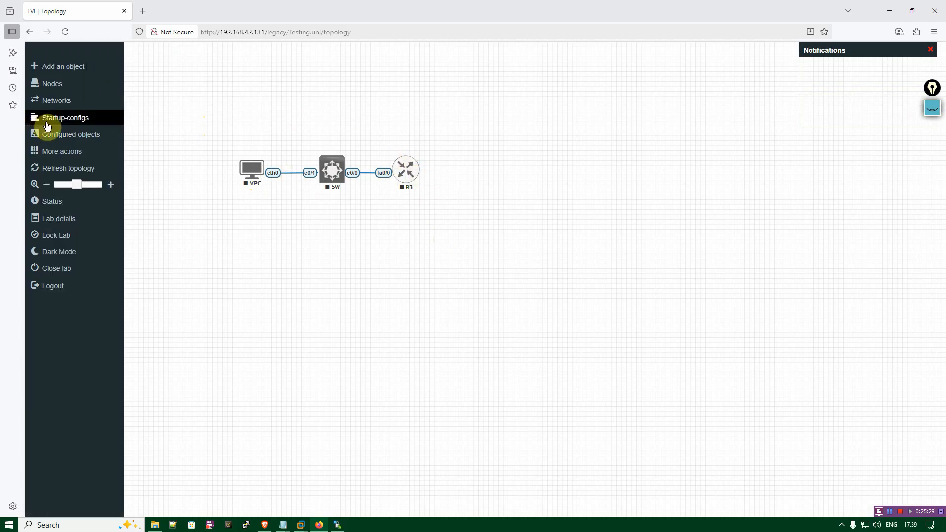
click(58, 151)
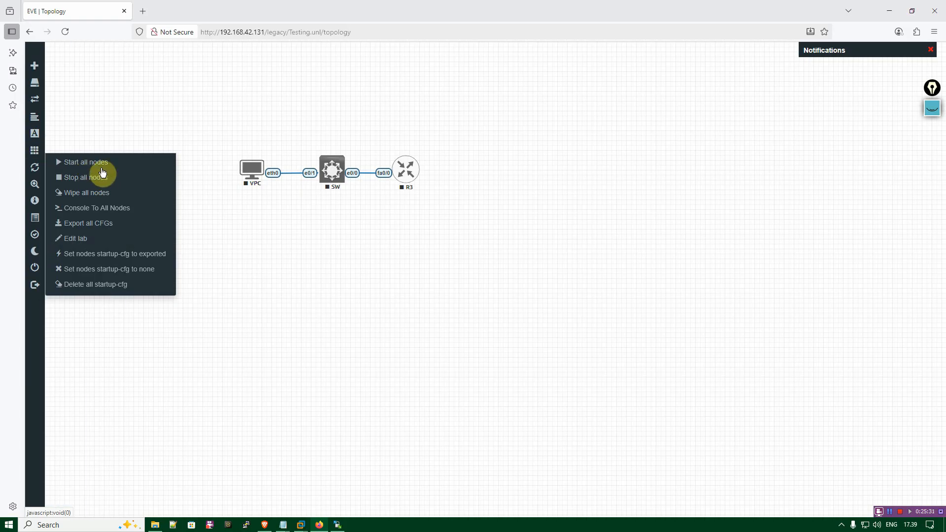
click(104, 168)
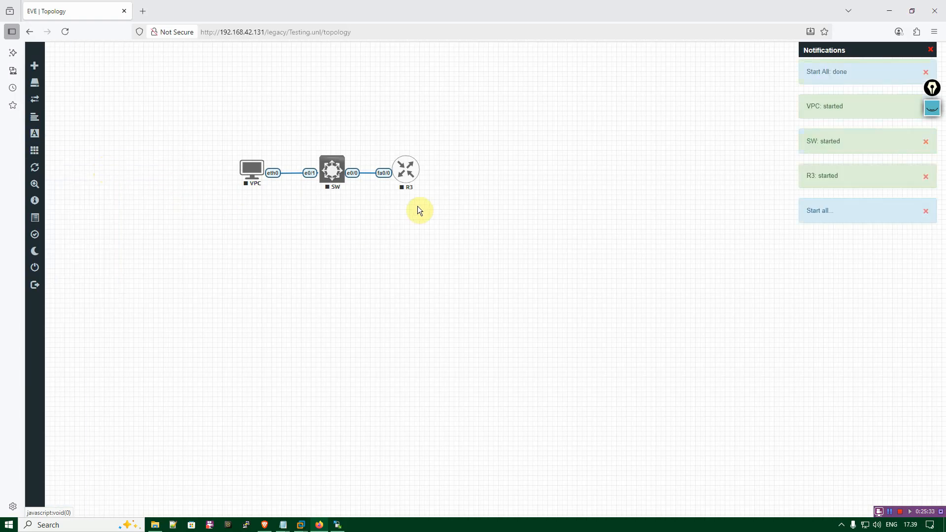
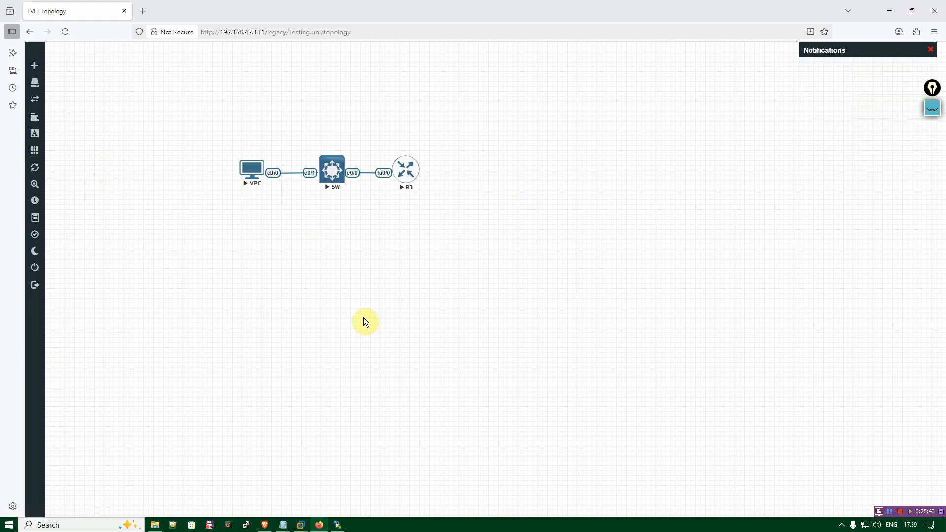
Open the R3 router's telnet console and wake its session.
click(407, 176)
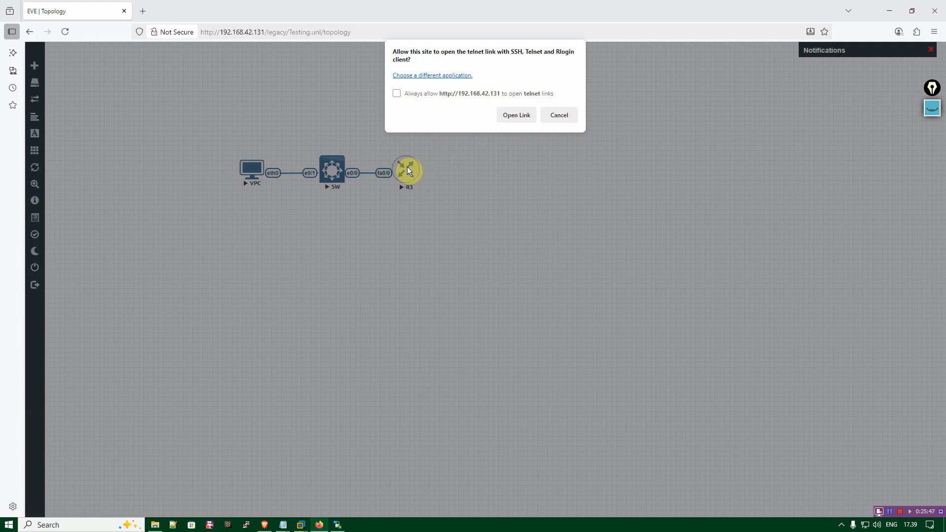
click(518, 114)
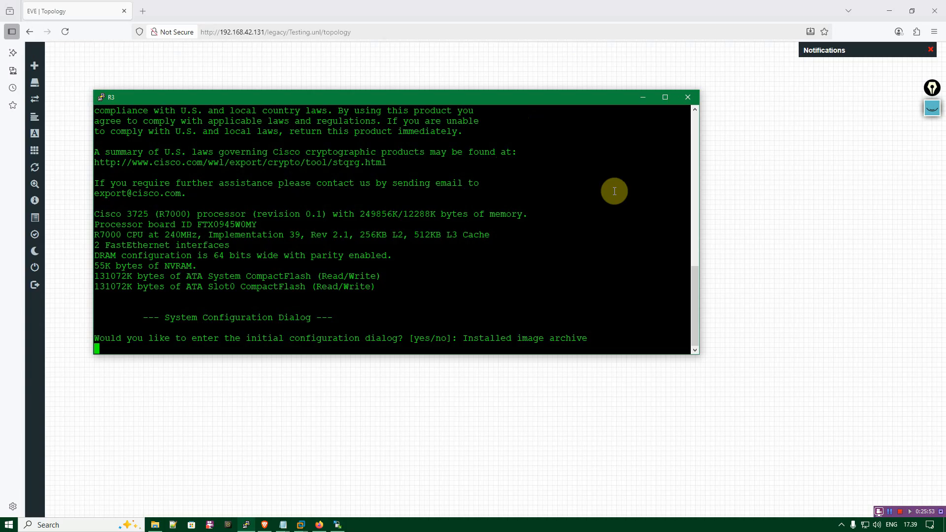
key(Return)
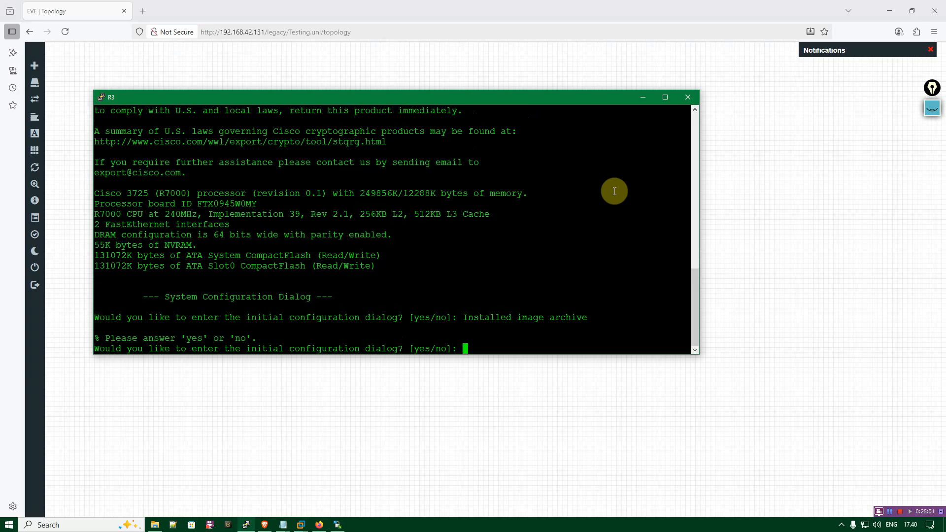
Open requirements.txt and highlight the fifth entry, EVE-NG Windows Client Side.
click(282, 524)
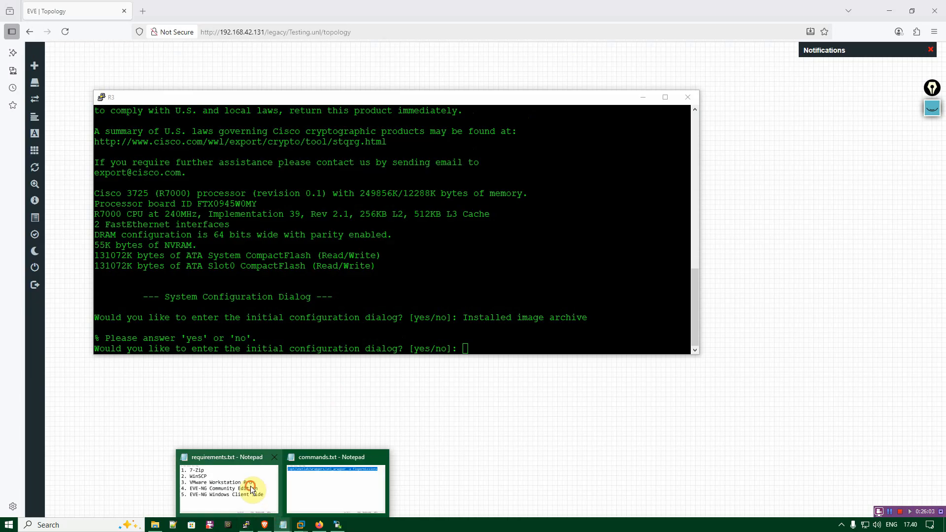
click(251, 490)
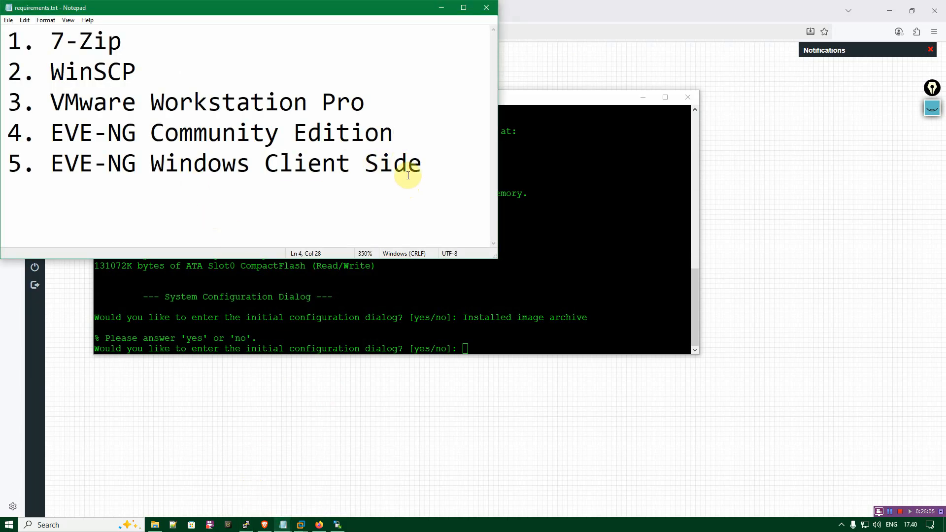
drag(422, 163, 9, 163)
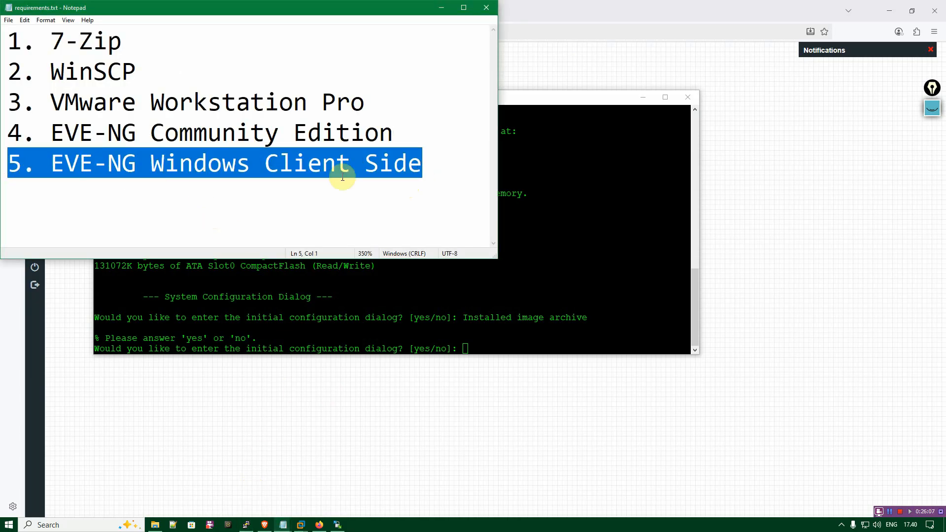
drag(437, 163, 8, 165)
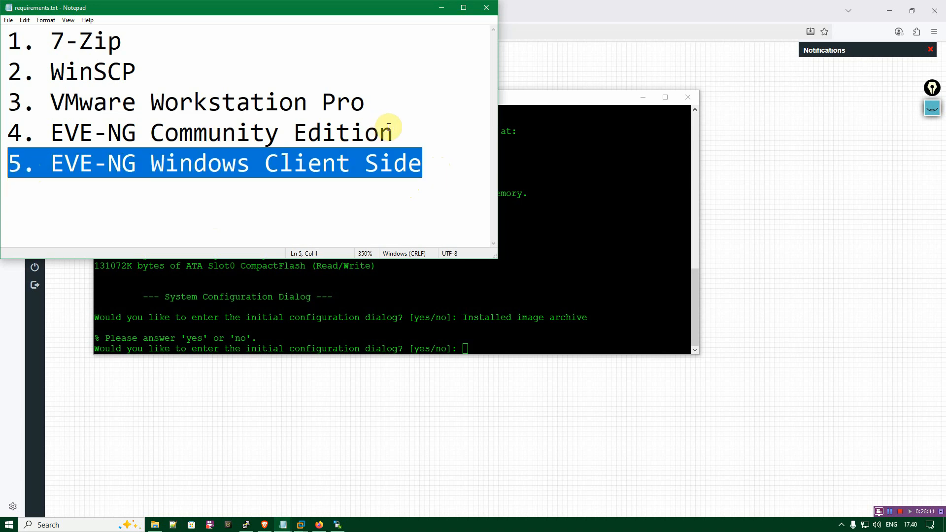
click(447, 170)
drag(433, 170, 10, 178)
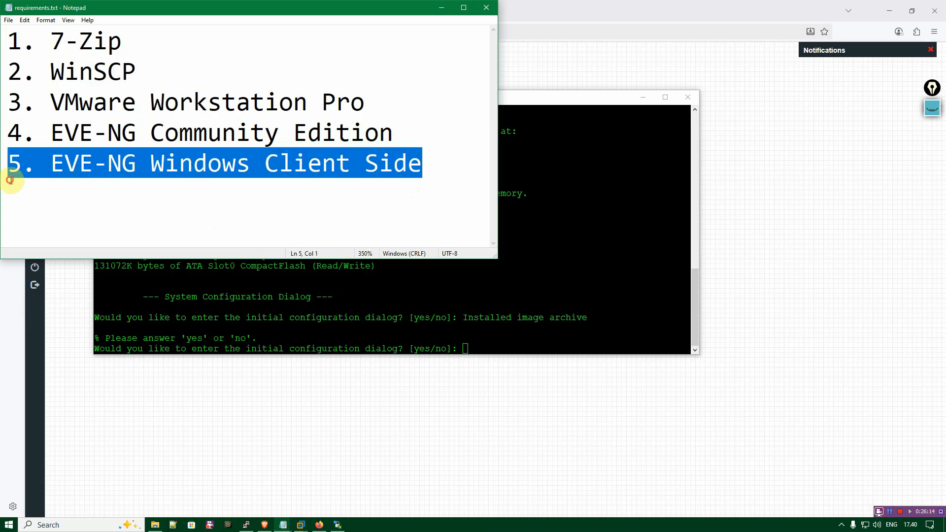
click(403, 133)
drag(433, 164, 7, 164)
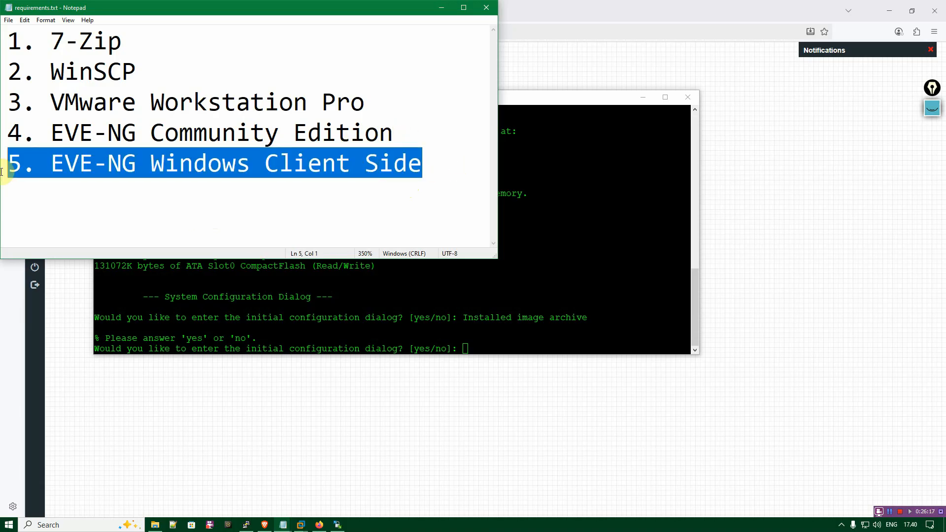
click(428, 168)
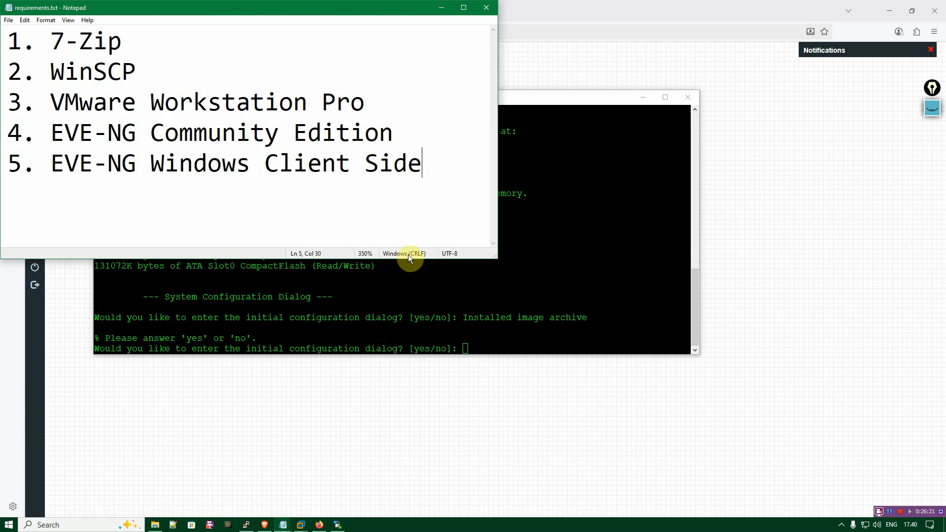
Switch to the EVE-NG site, view the Windows Client Side download section, and return to the router console.
click(264, 525)
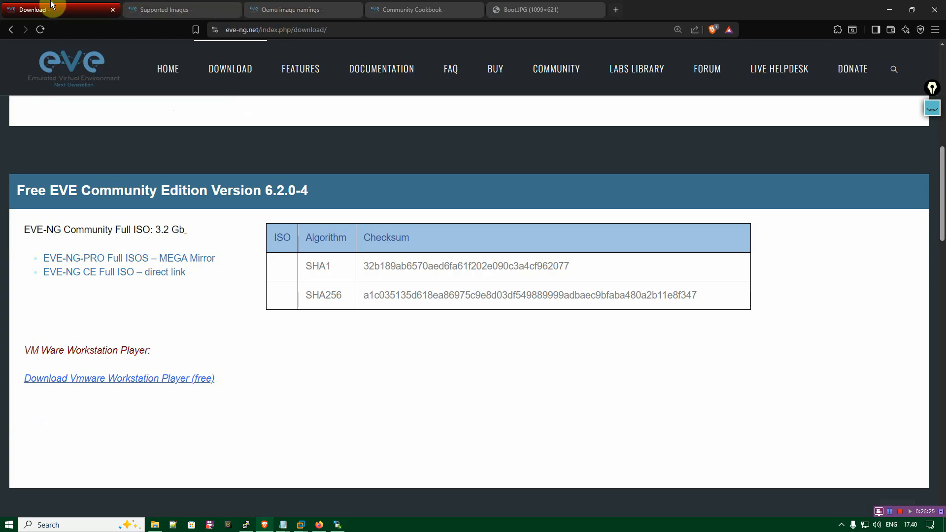
scroll(149, 171, up, 3)
scroll(119, 83, down, 1)
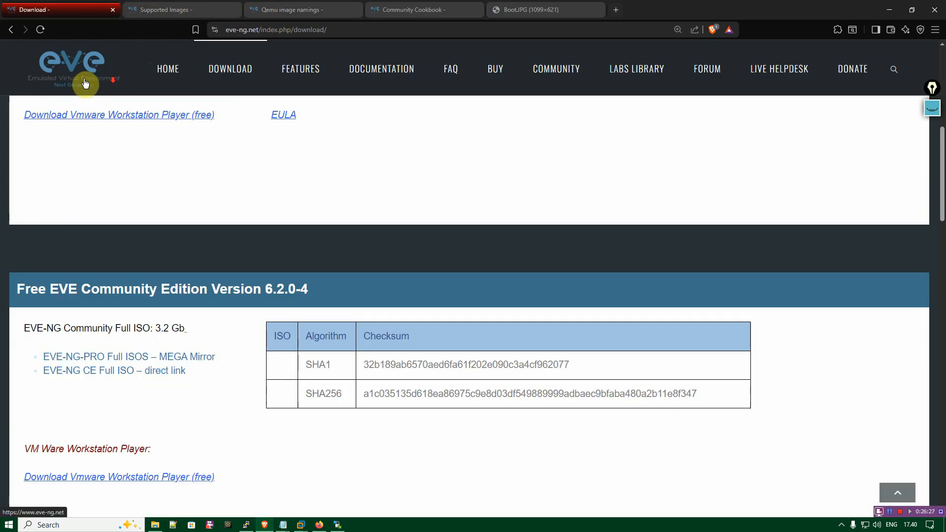
click(238, 70)
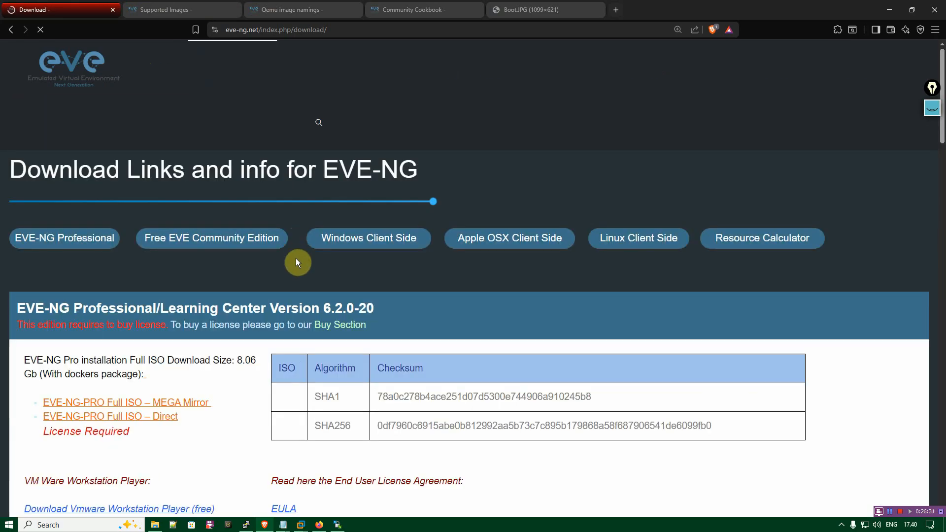
click(348, 242)
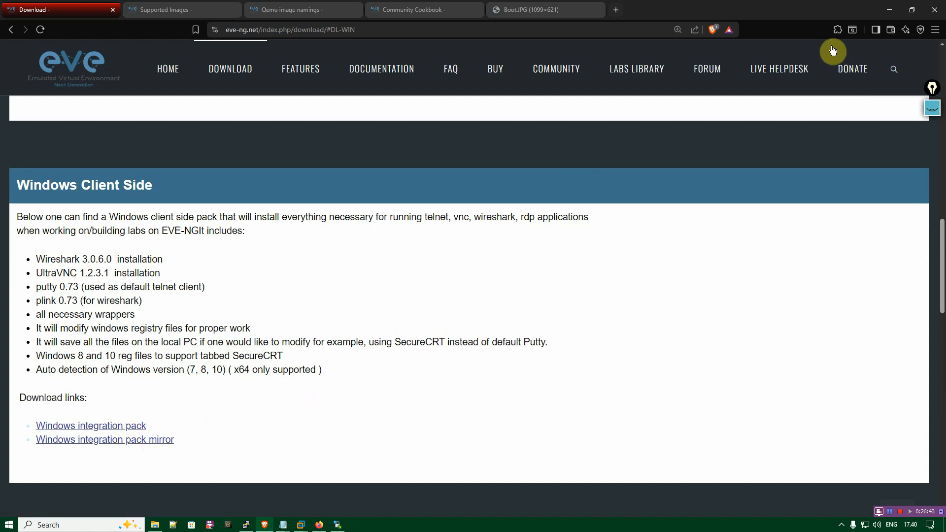
click(889, 9)
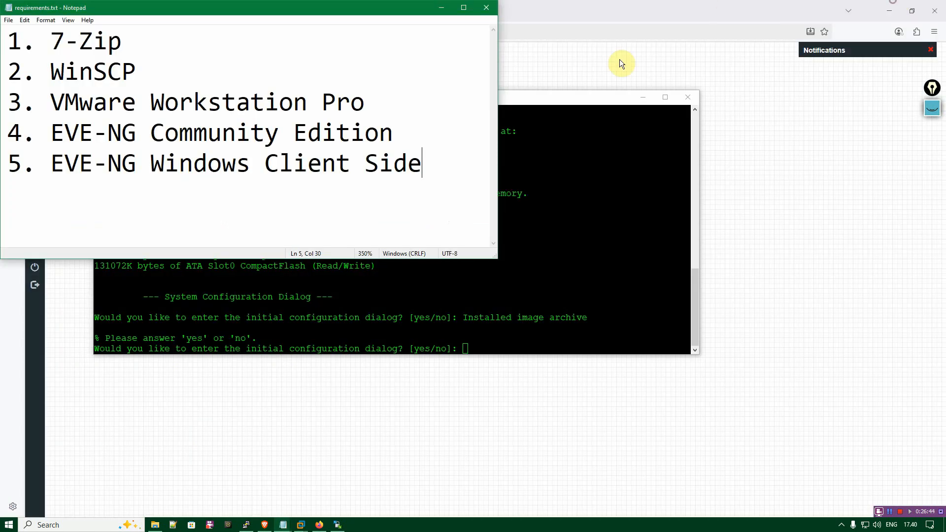
click(444, 11)
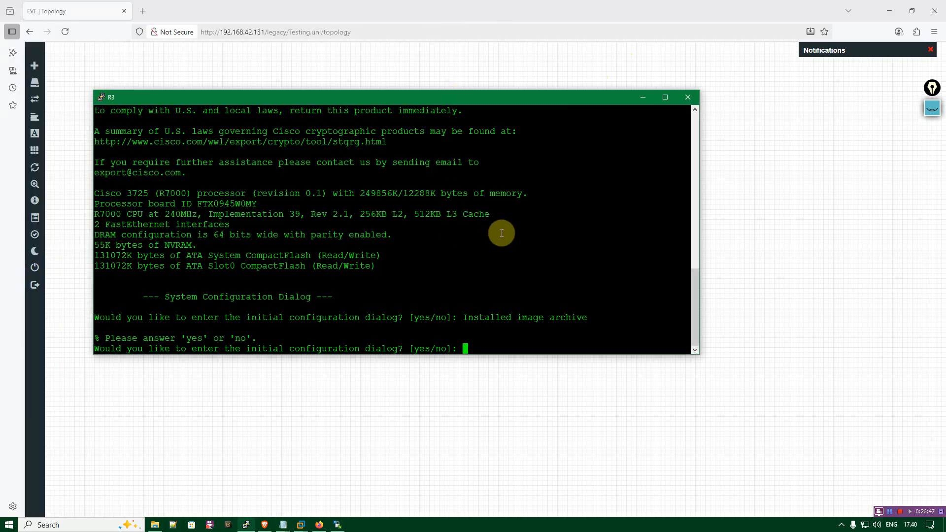
Answer no to the router's initial configuration dialog and start the command-line session.
text(ni)
key(Return)
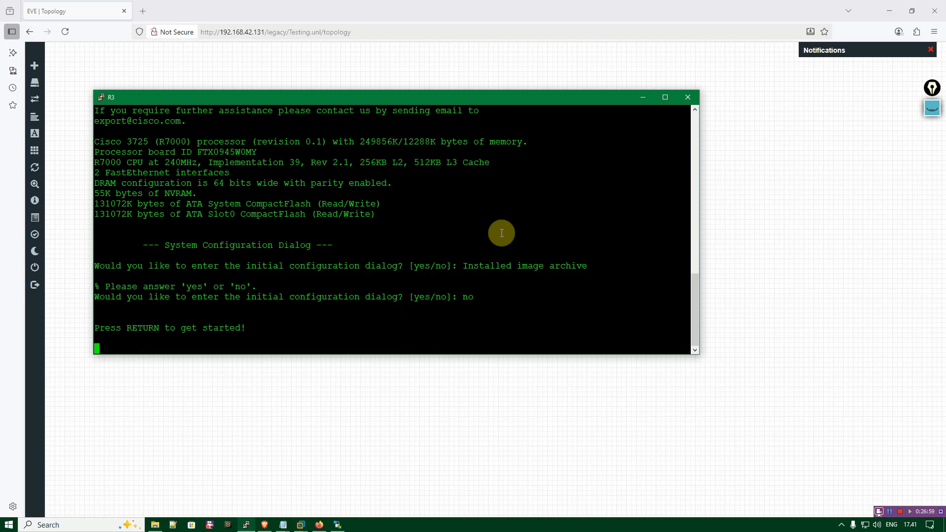
key(Return)
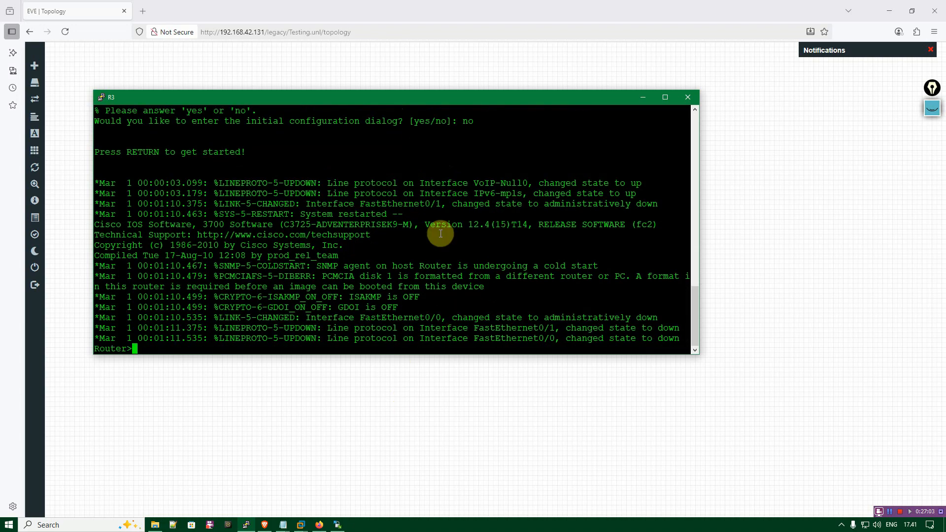
Enter privileged mode on the router with ena, list part of its exec commands, and stop the listing.
text(ena)
key(Return)
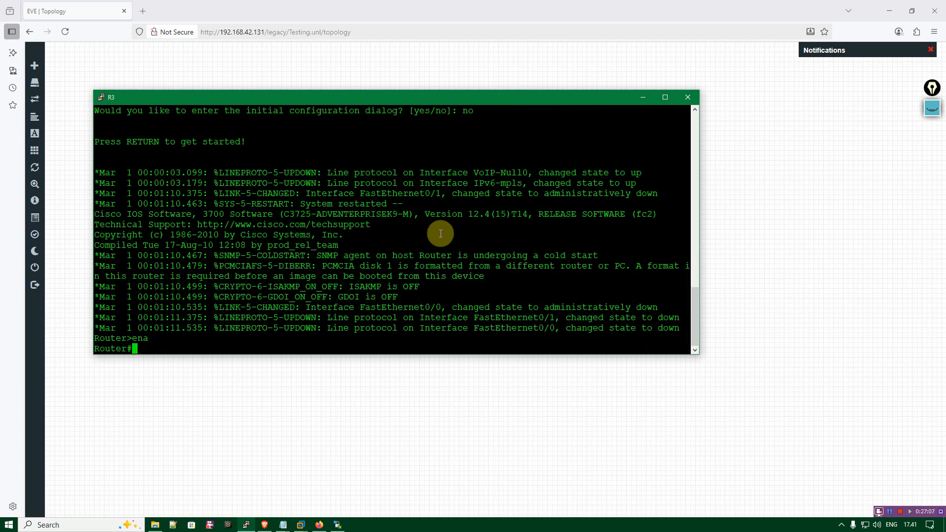
text(?)
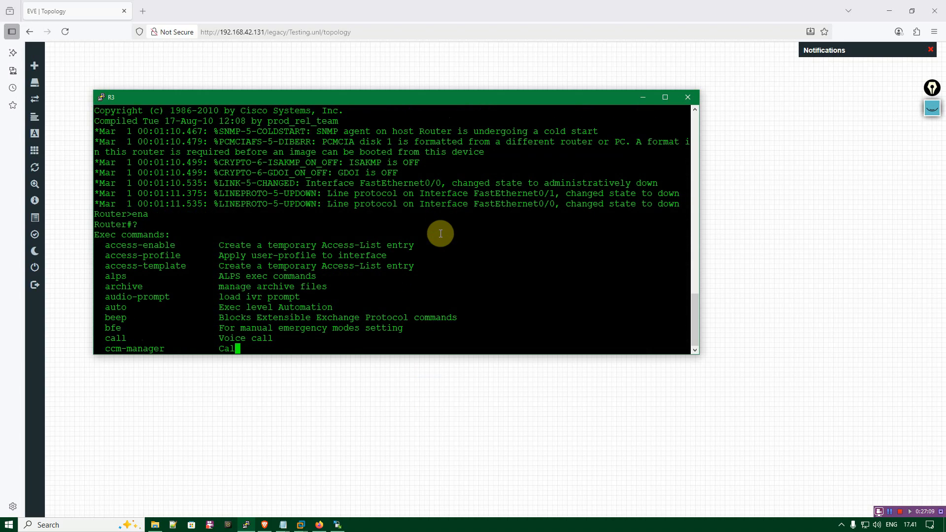
key(space)
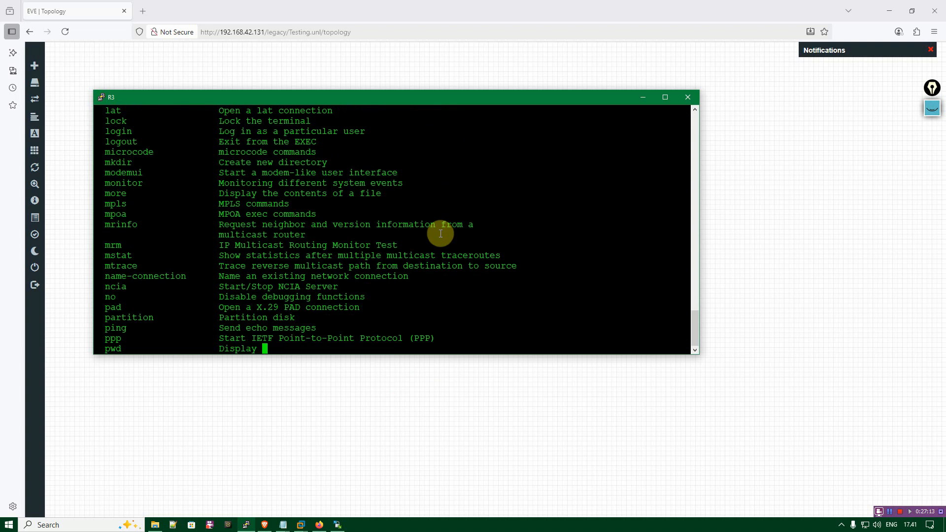
key(ctrl+c)
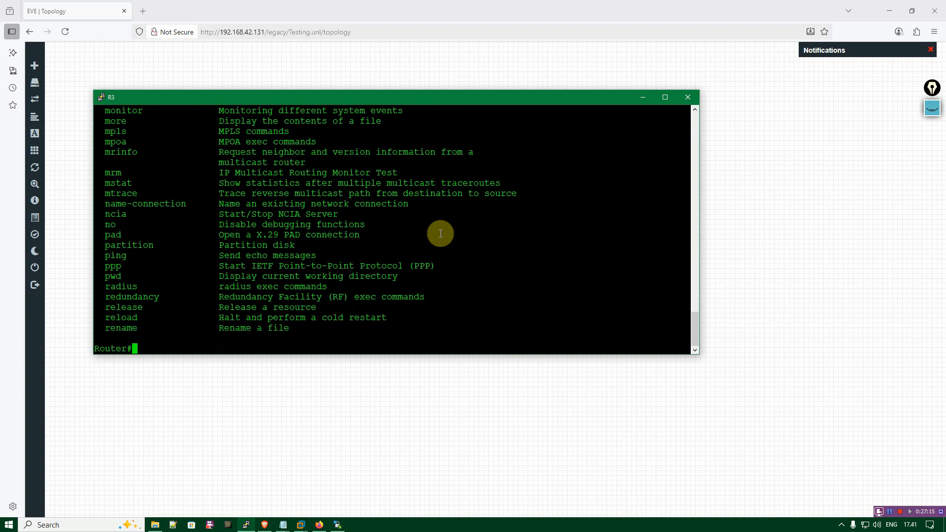
Enter global configuration mode on the router with conf t and set the hostname to R1.
text(conft)
key(Return)
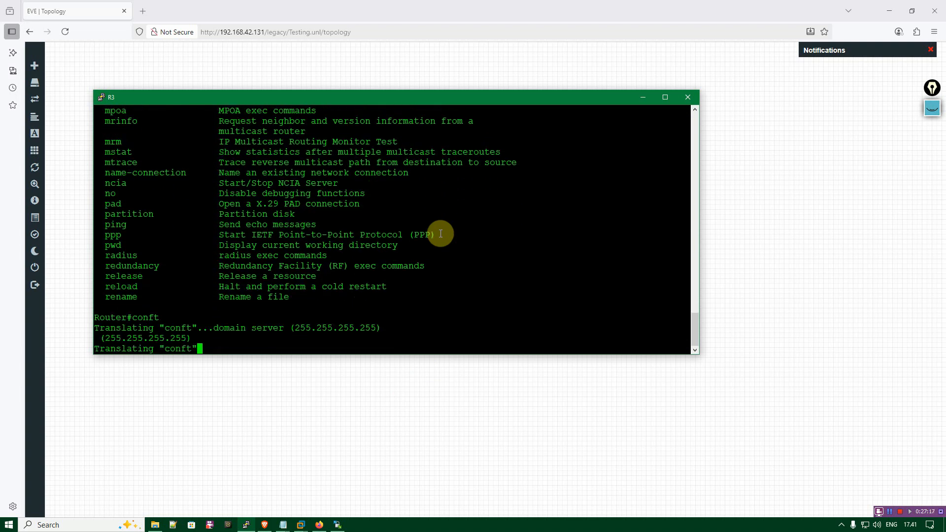
text(conf t)
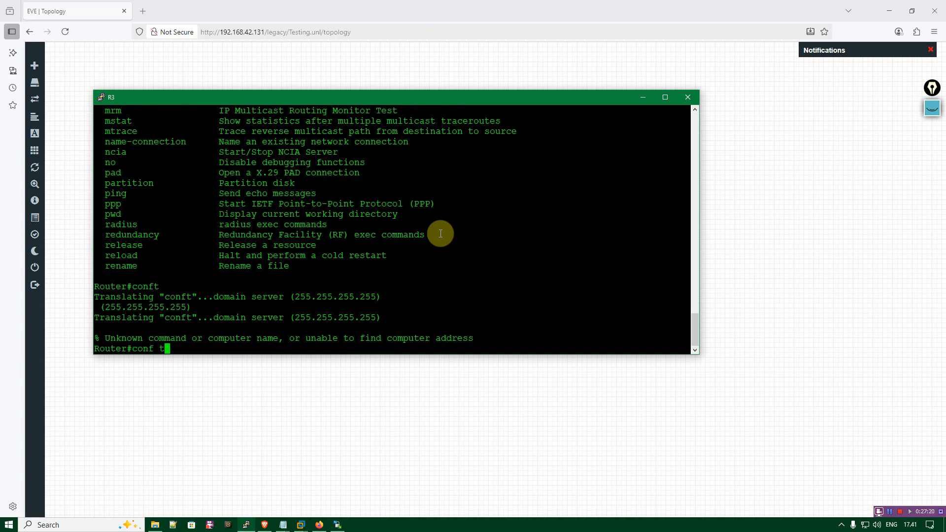
key(Return)
text(hostname)
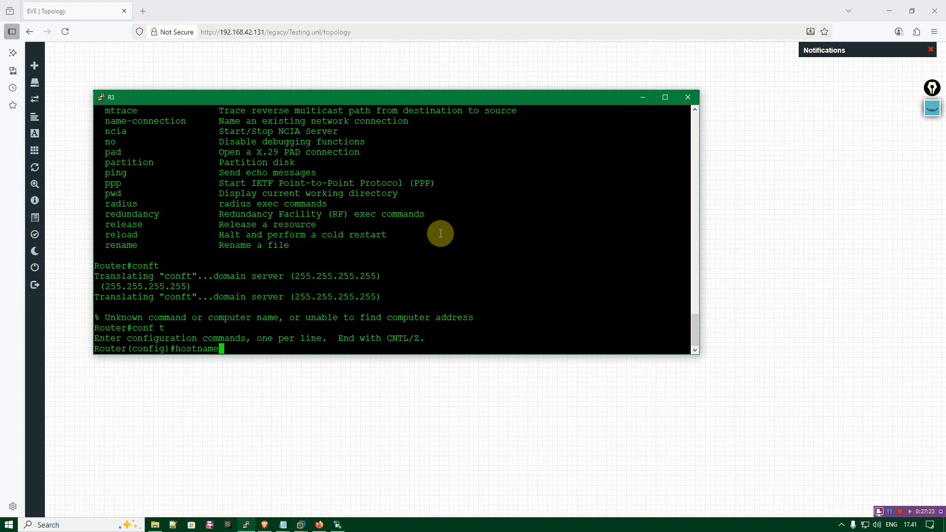
text( R1)
key(Return)
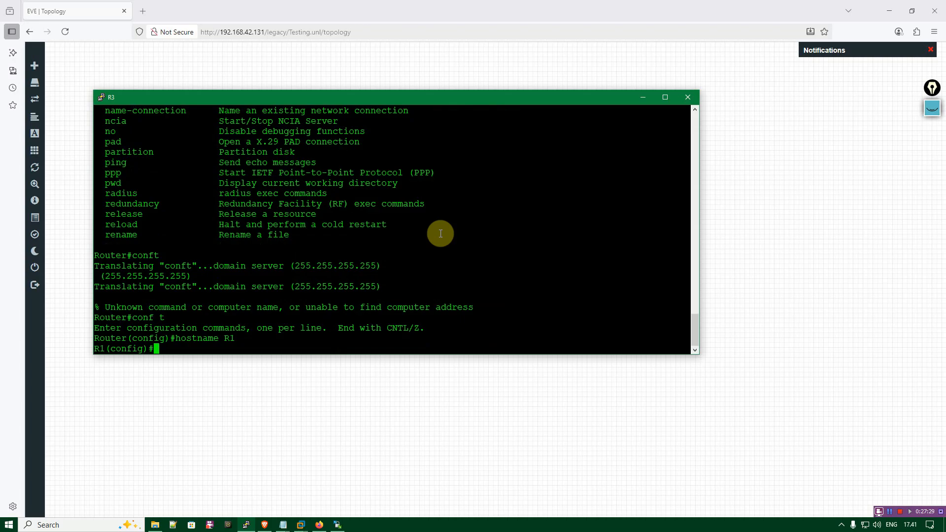
Leave configuration mode and save R1's configuration with copy run start, accepting the default destination filename.
key(ctrl+z)
text(copy)
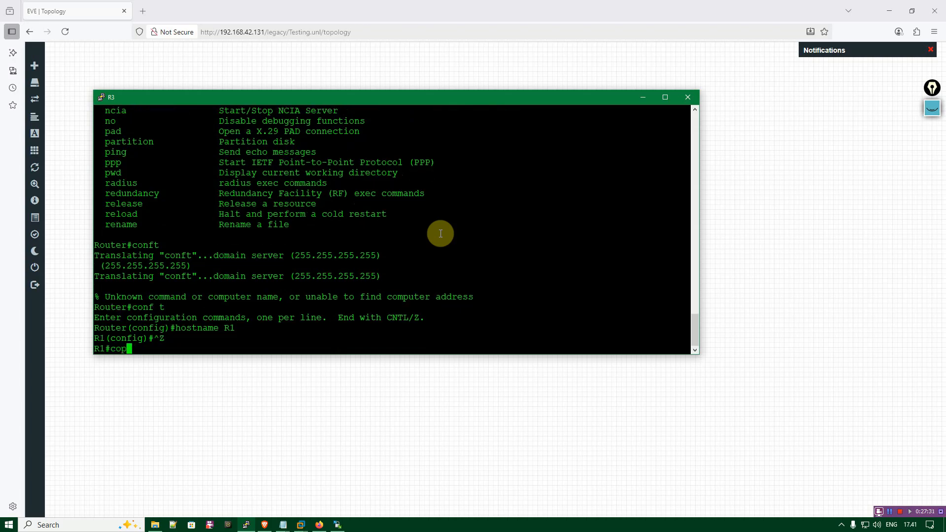
key(BackSpace)
key(BackSpace)
key(BackSpace)
key(BackSpace)
key(BackSpace)
key(Return)
key(Return)
key(Return)
key(Return)
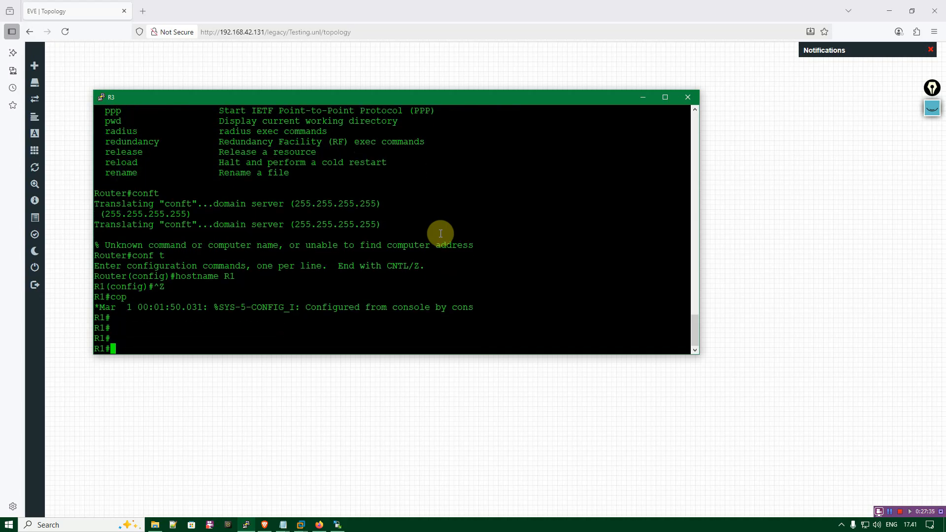
text(copy run start)
key(Return)
key(Return)
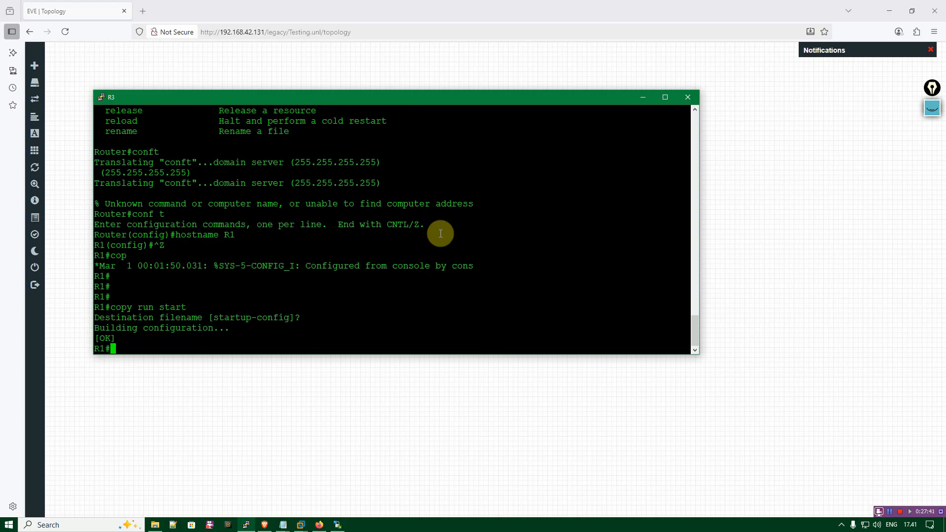
Exit the R1 session and close the router's console window.
text(exit)
key(Return)
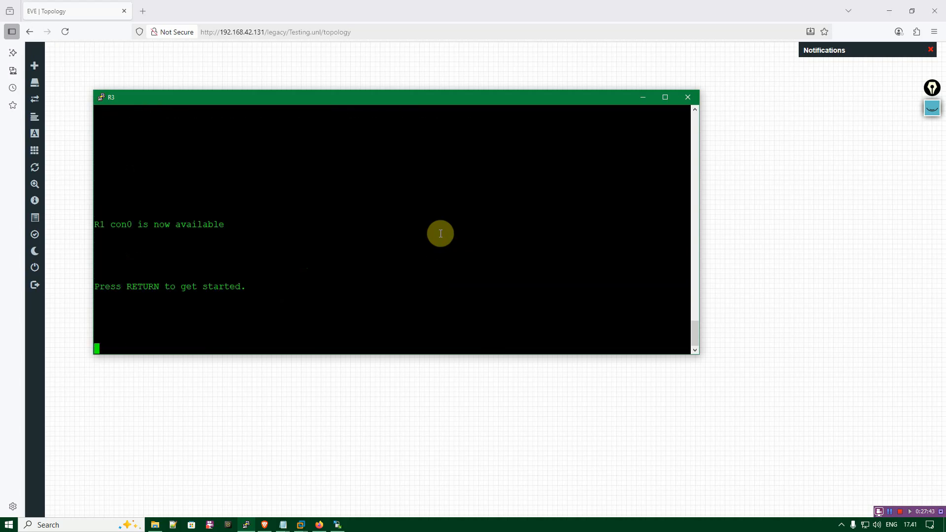
click(688, 98)
click(489, 300)
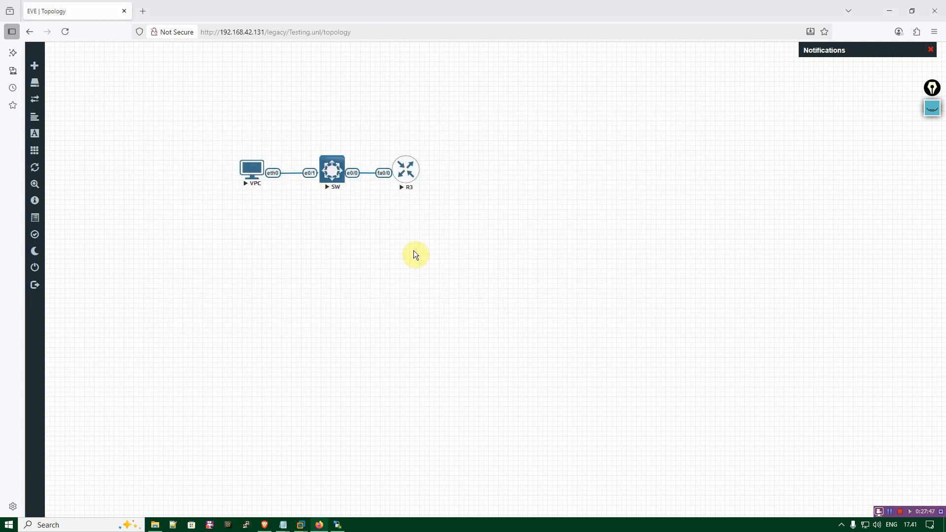
Open the SW switch's telnet console and bring up its command prompt.
right_click(330, 178)
click(329, 168)
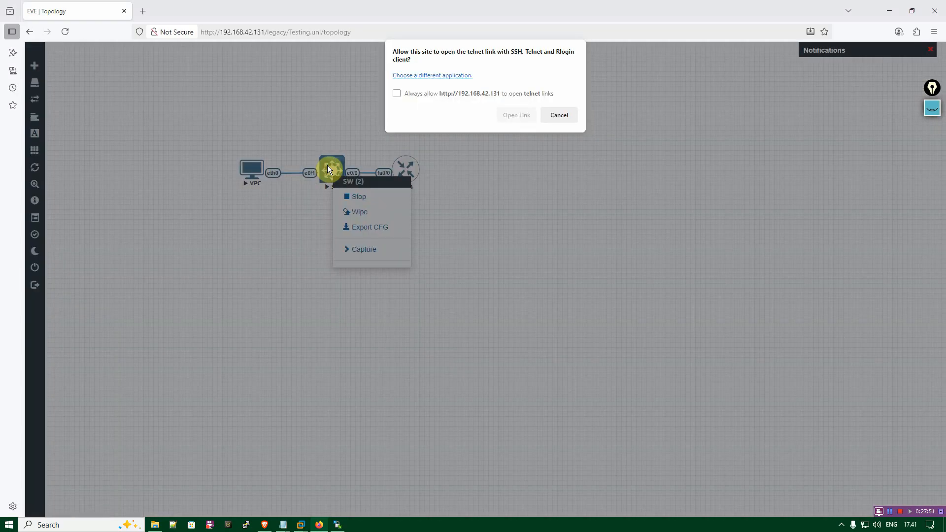
click(517, 115)
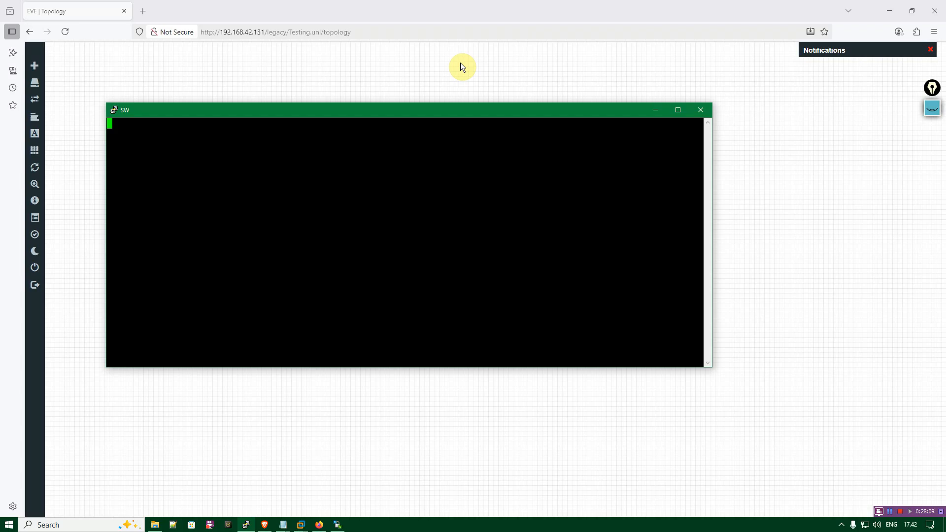
key(Return)
key(Return)
key(Return)
Enter privileged mode on the switch with ena and page through its full list of exec commands.
text(ena)
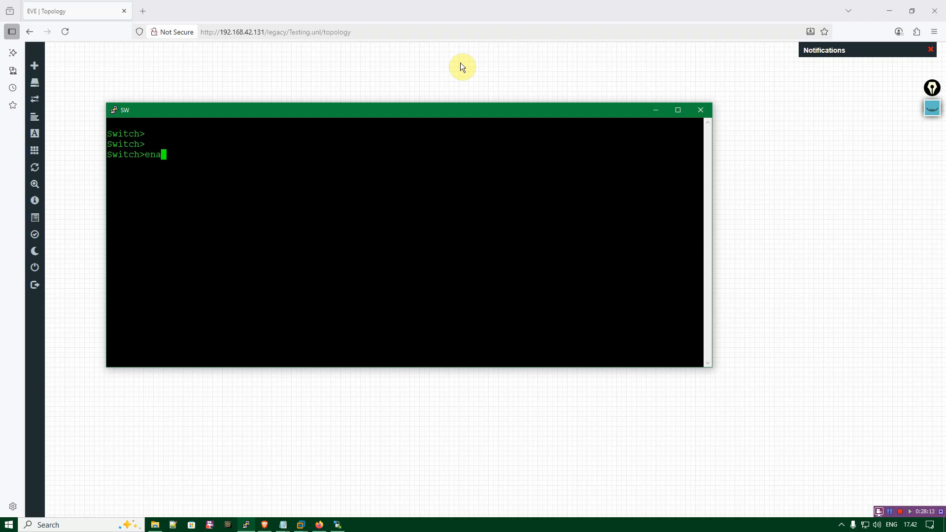
key(Return)
text(?)
key(space)
key(space)
key(space)
key(space)
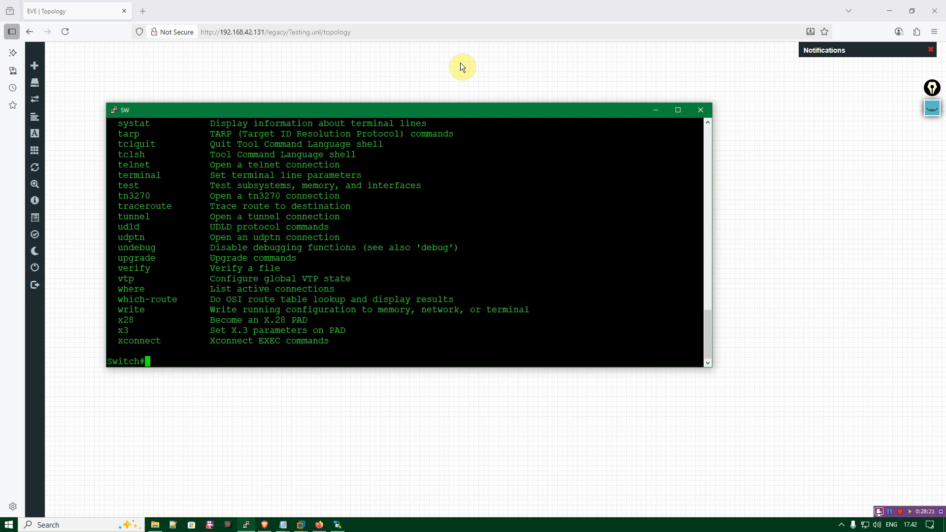
Display the switch's VLAN table with show vlan and move the console window so the whole output can be read.
text(show vlan)
key(Return)
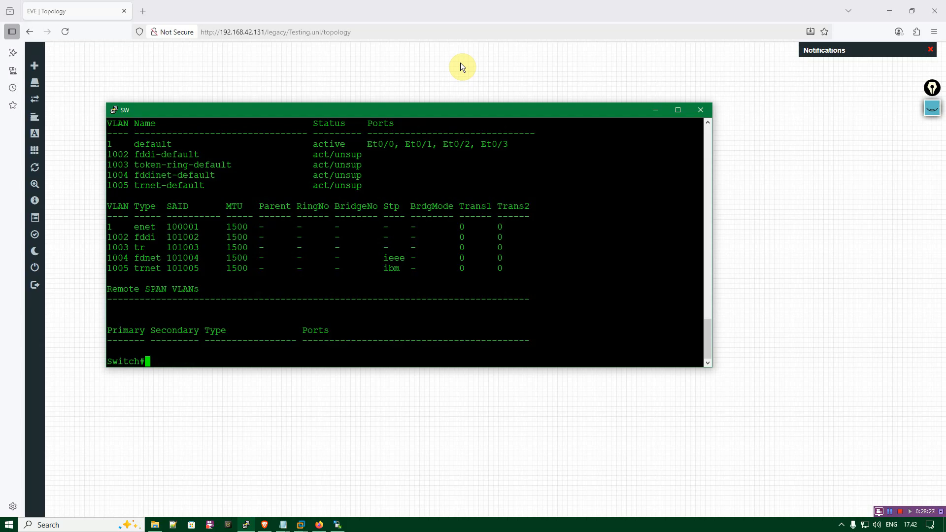
drag(363, 105, 355, 53)
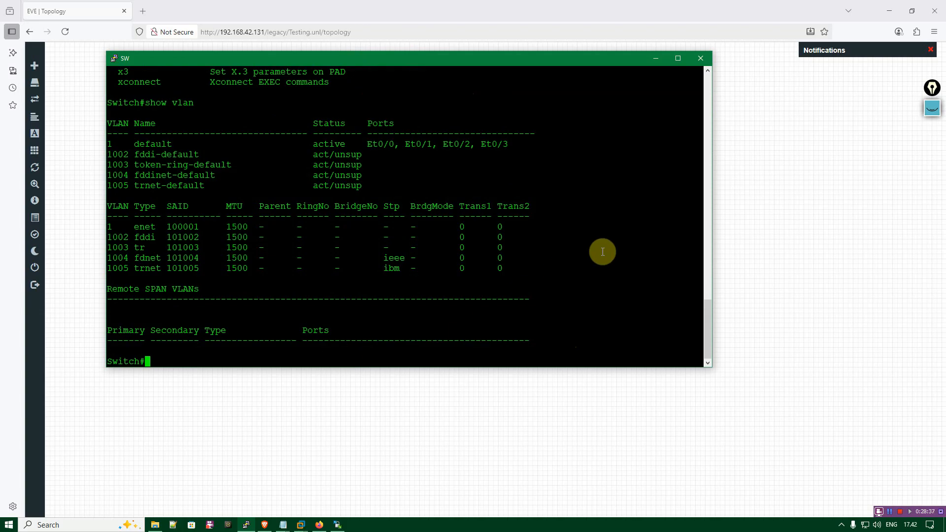
Enter global configuration mode on the switch with conf t and set its hostname to SW-01.
text(conf t)
key(Return)
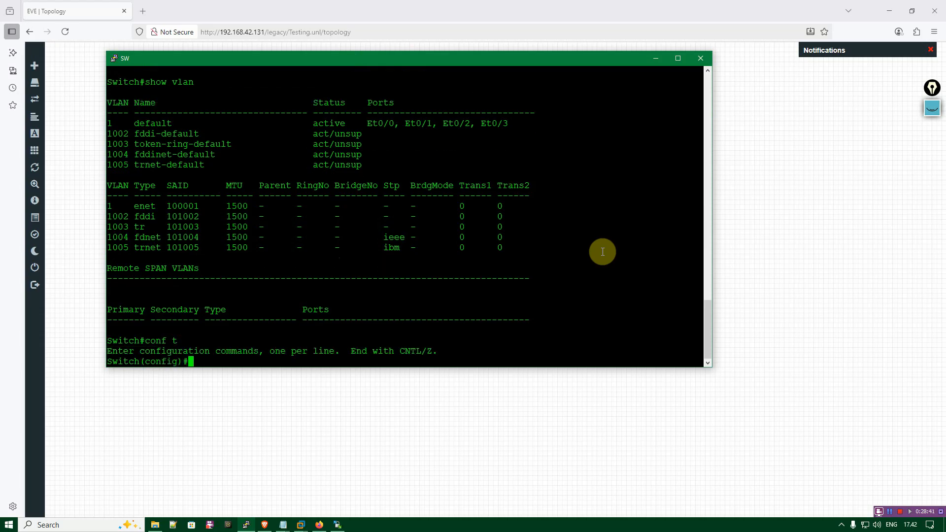
text(hostname SW-1)
key(BackSpace)
text(01)
key(Return)
Leave configuration mode and save the switch's configuration with copy run start, accepting the default destination filename.
key(ctrl+z)
text(copy run start)
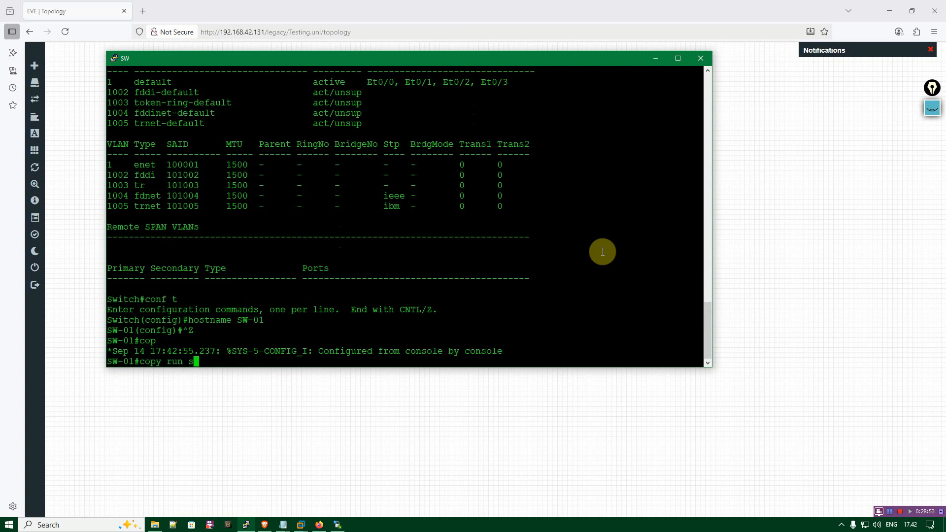
key(Return)
Exit the switch session and close its console window to return to the topology.
key(Return)
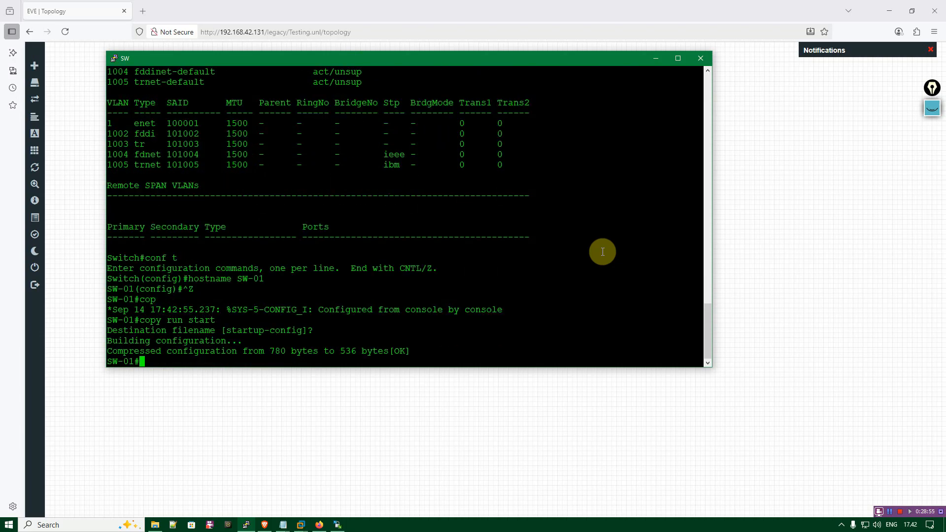
text(exit)
key(Return)
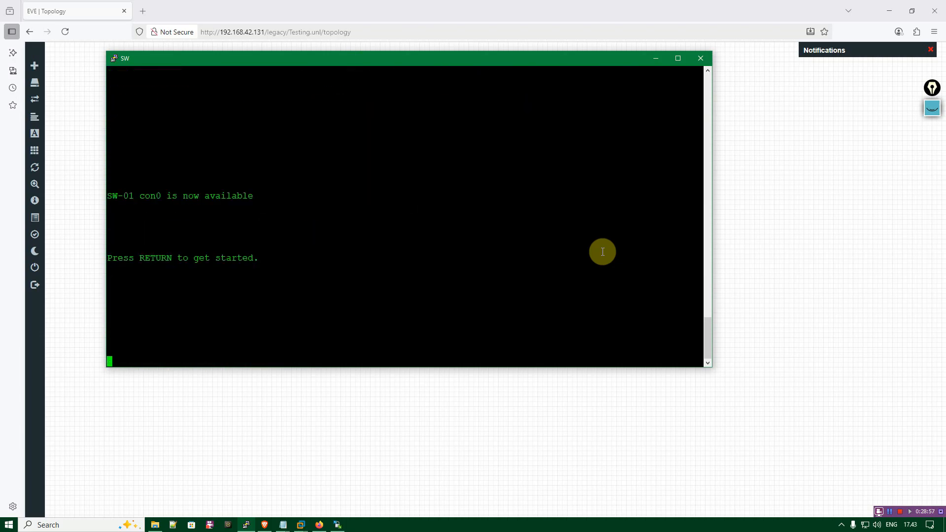
click(695, 61)
click(499, 300)
click(434, 295)
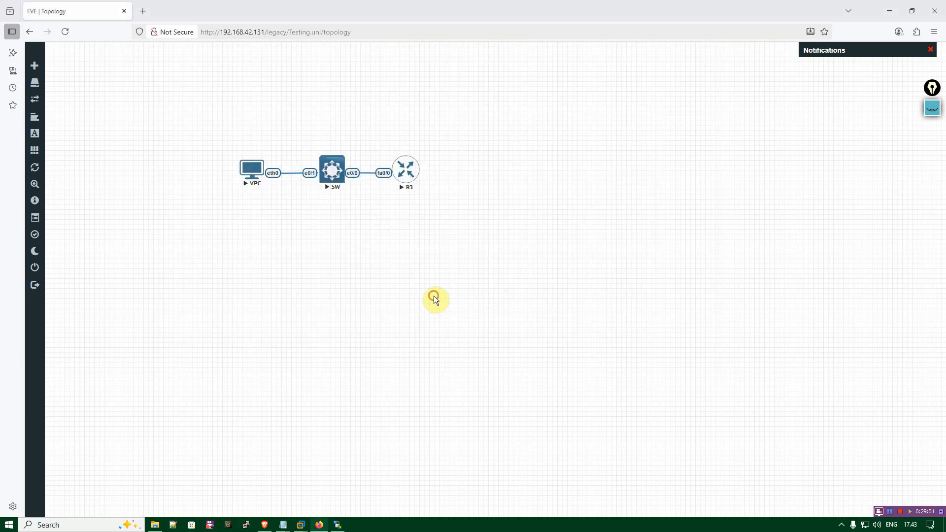
mouse_move(38, 70)
click(403, 175)
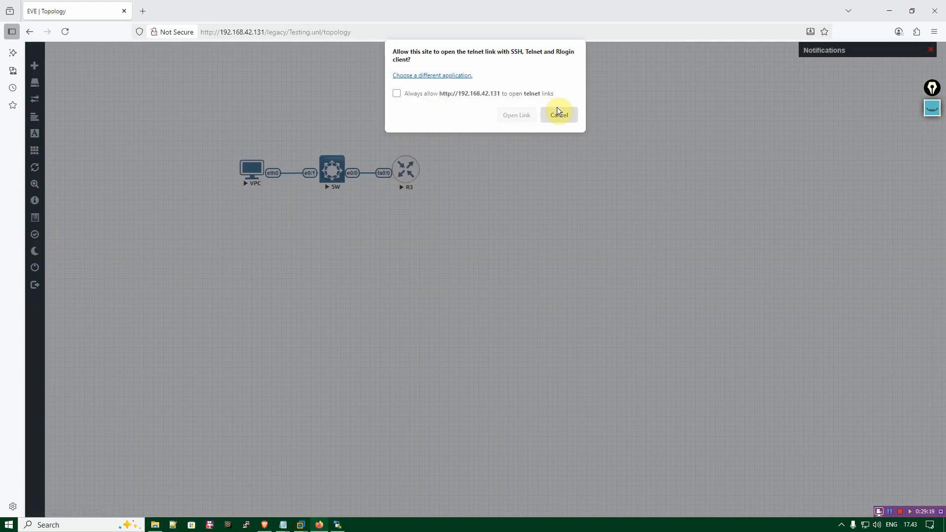
click(558, 114)
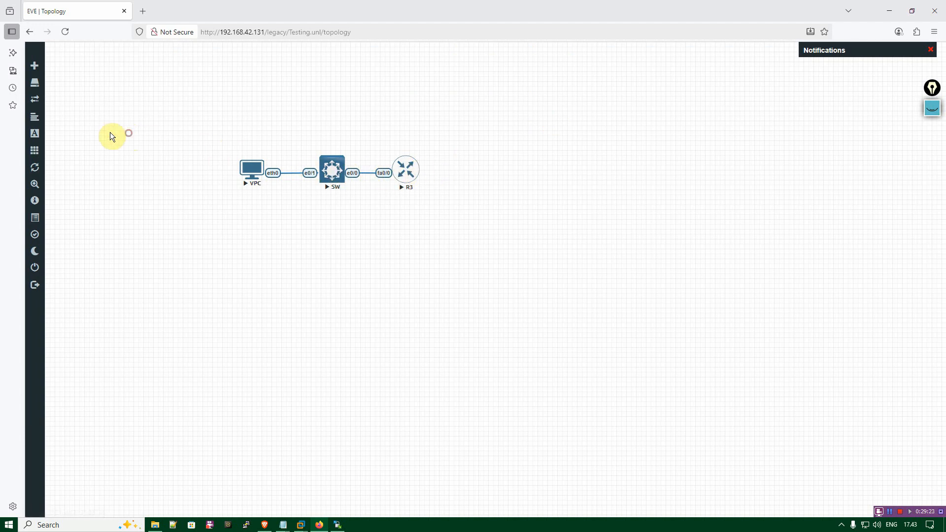
Try to close the lab while its nodes are still running.
click(889, 515)
mouse_move(49, 268)
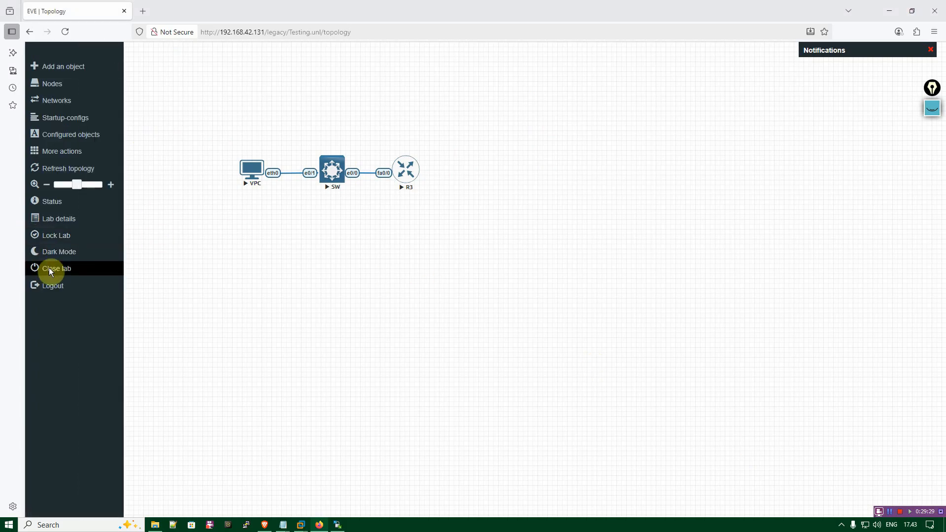
click(98, 274)
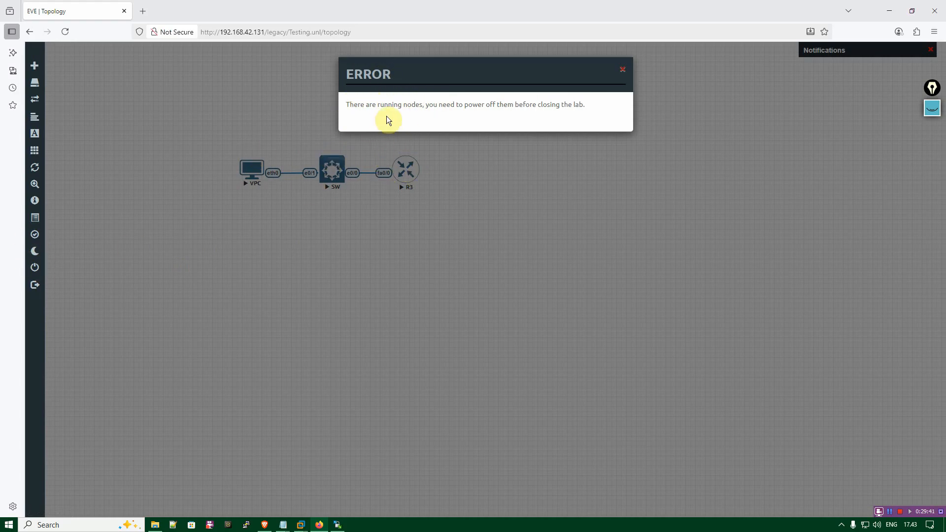
drag(346, 104, 515, 105)
double_click(626, 66)
click(624, 70)
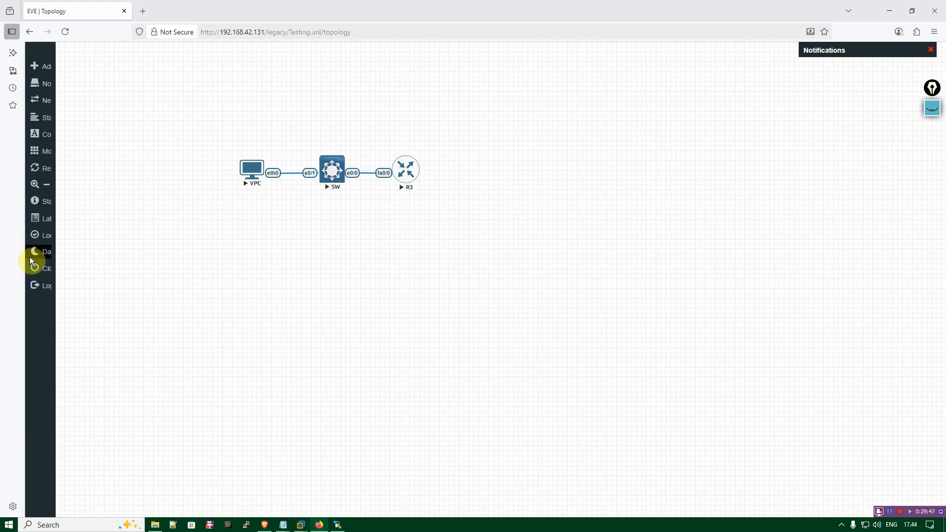
Stop all nodes in the topology and close the lab.
mouse_move(31, 249)
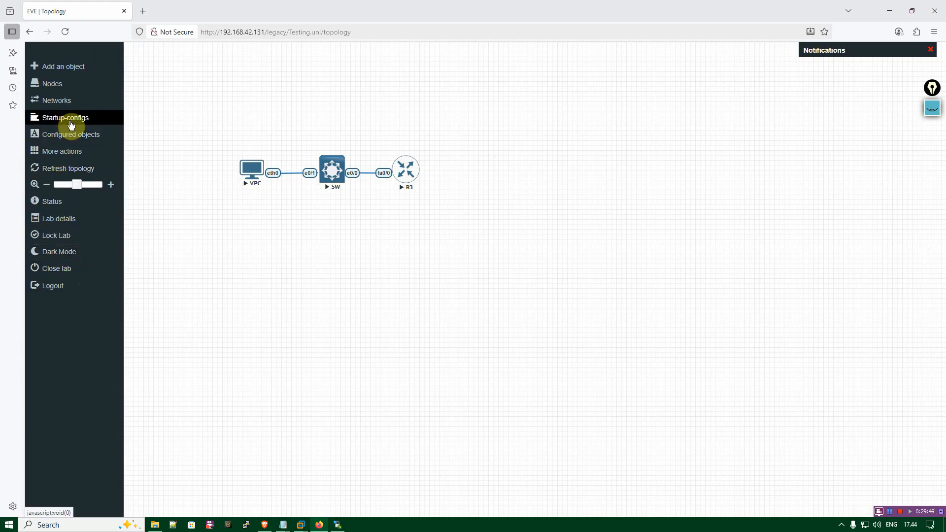
mouse_move(48, 125)
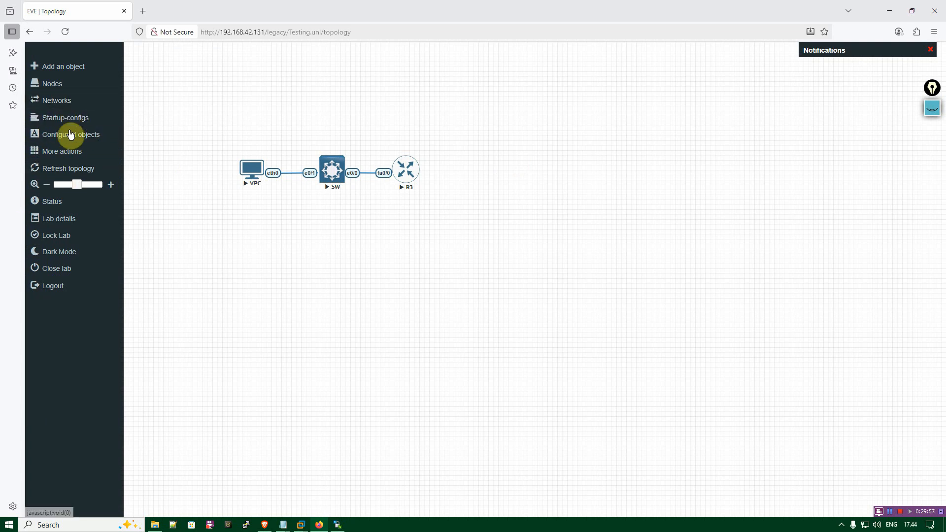
click(80, 157)
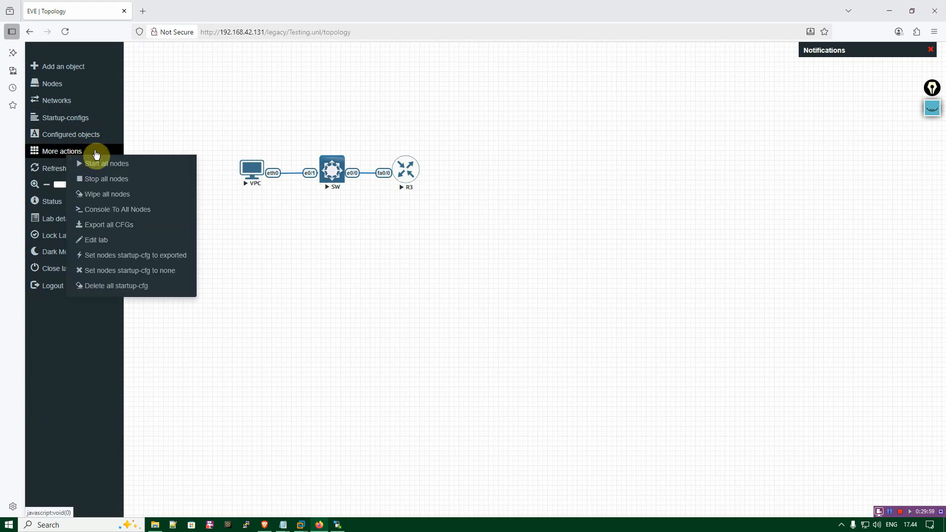
click(113, 179)
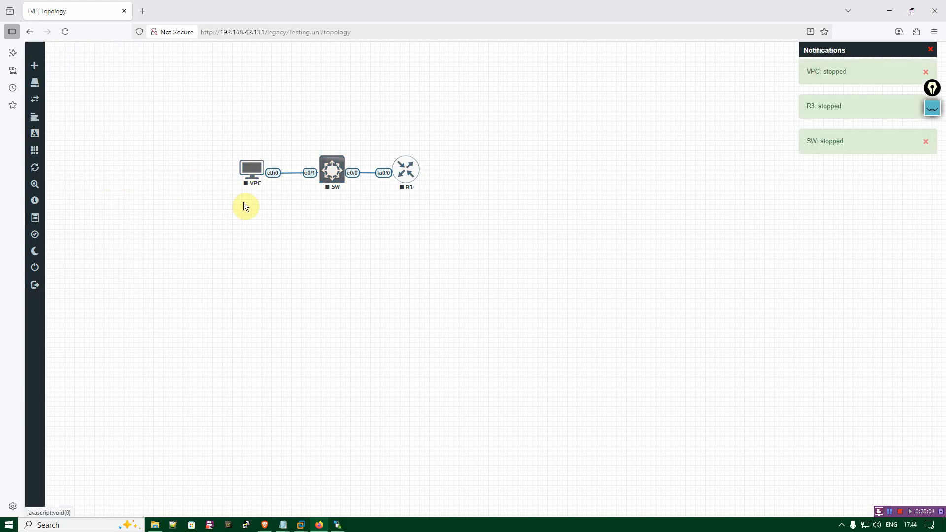
click(56, 269)
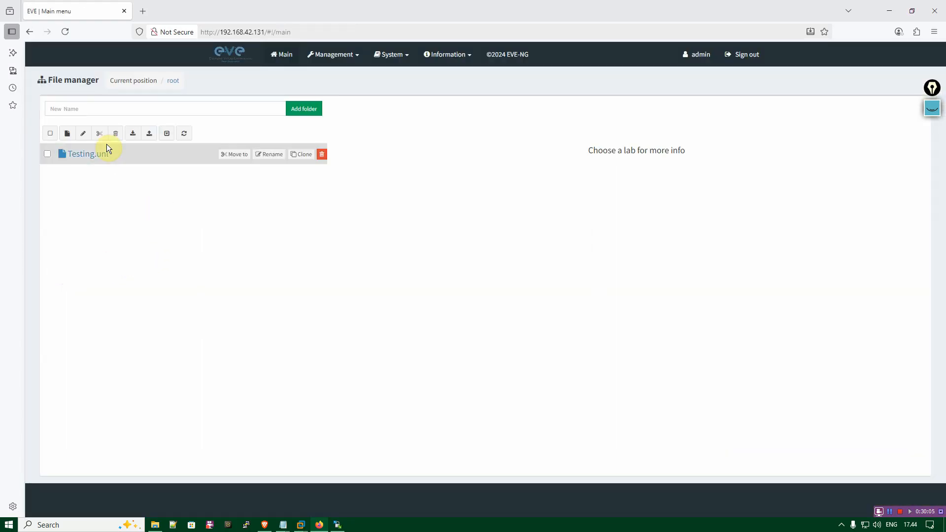
Select the Testing.unl lab in the file manager and open its topology.
click(81, 157)
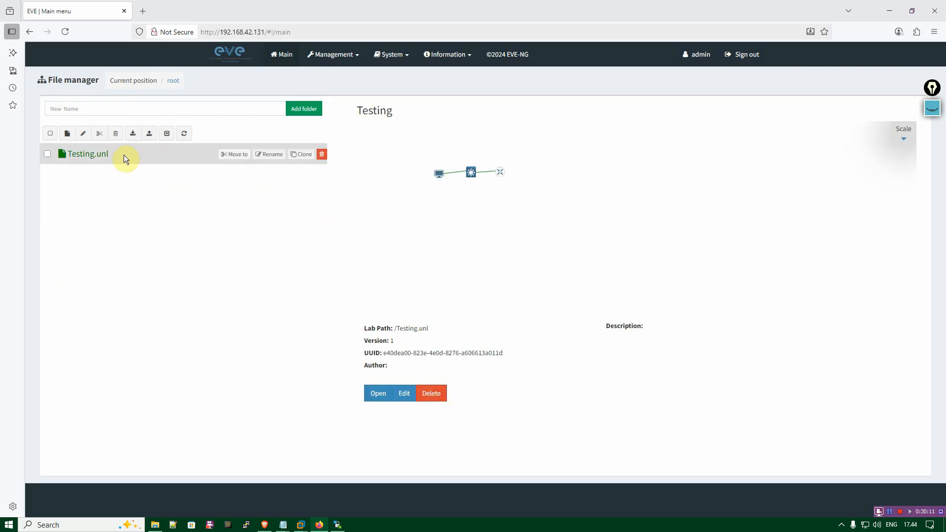
mouse_move(325, 161)
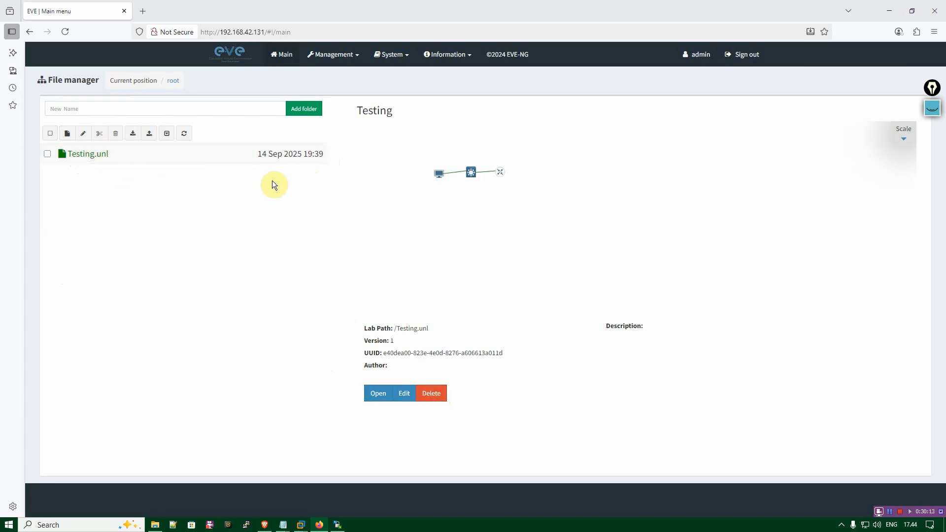
click(378, 394)
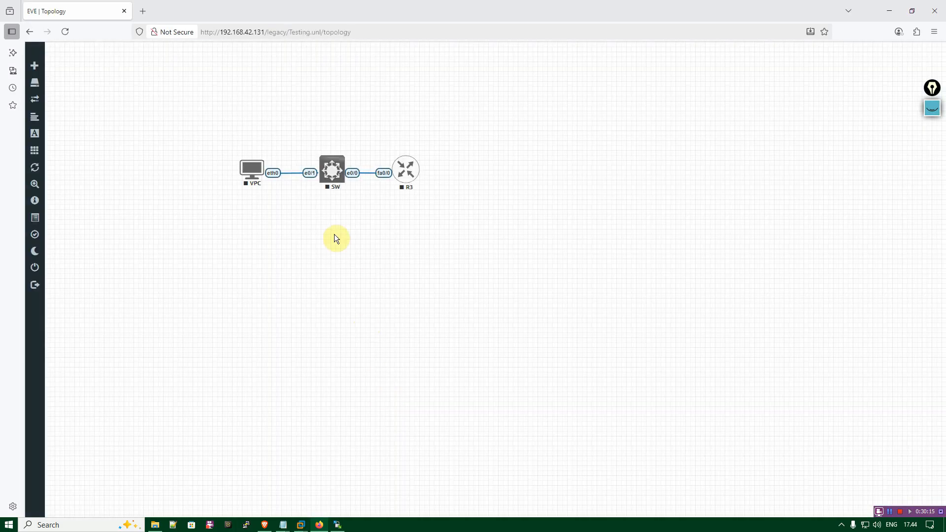
Start all nodes of the reopened lab at once.
mouse_move(38, 120)
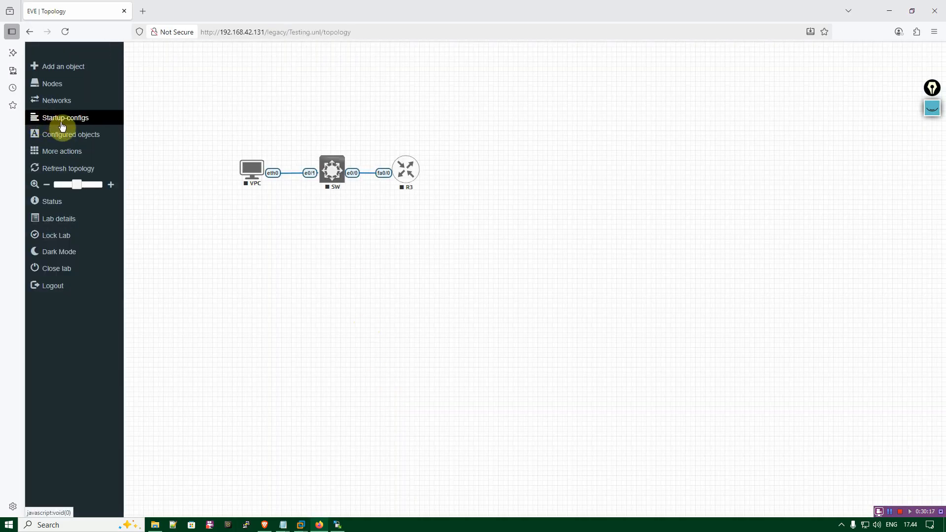
click(65, 154)
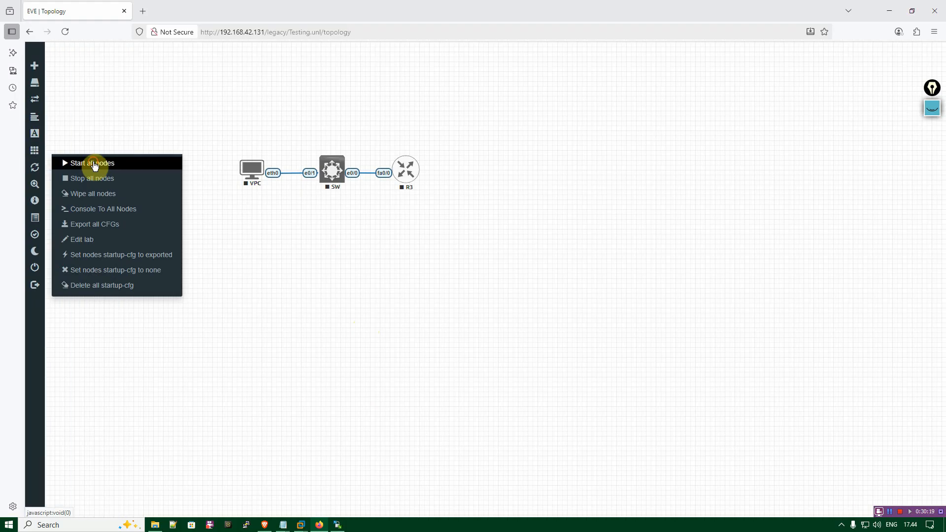
click(95, 162)
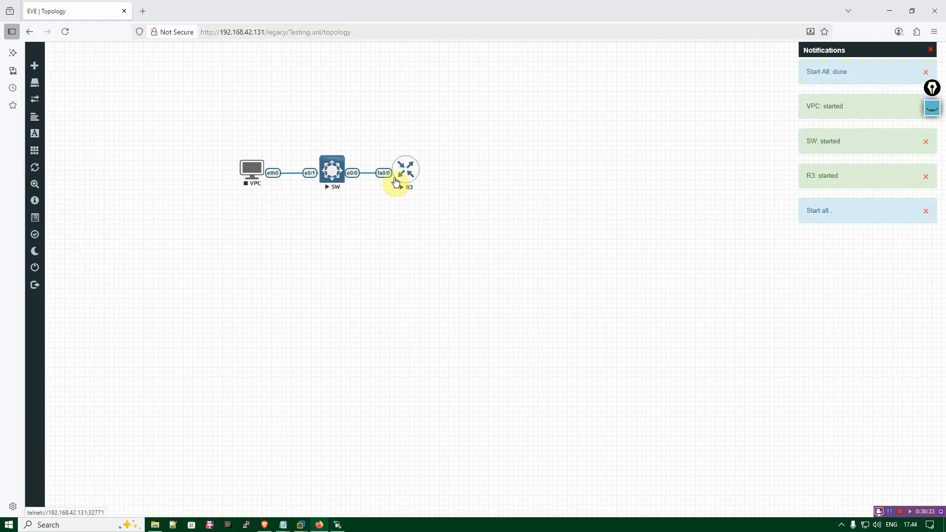
Open the R3 router's telnet console, allowing the telnet link, and return to the topology while the router boots.
click(406, 170)
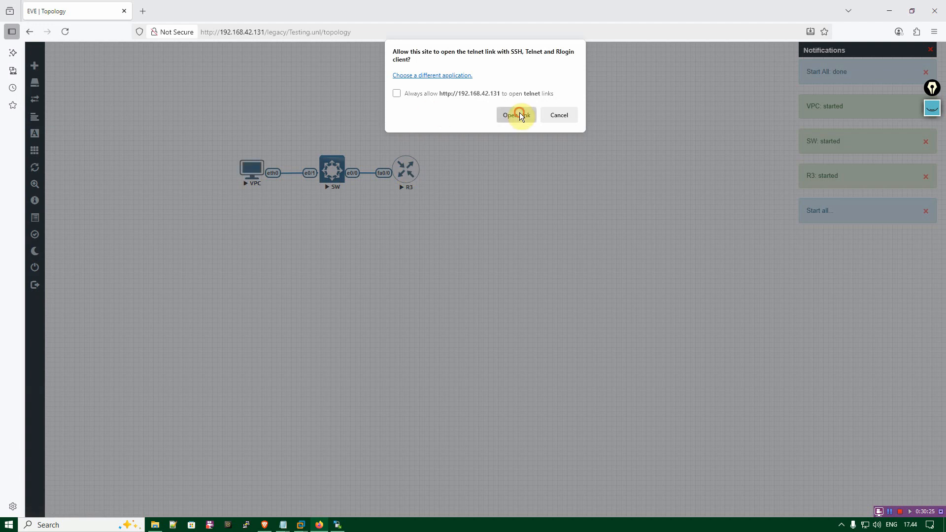
click(519, 116)
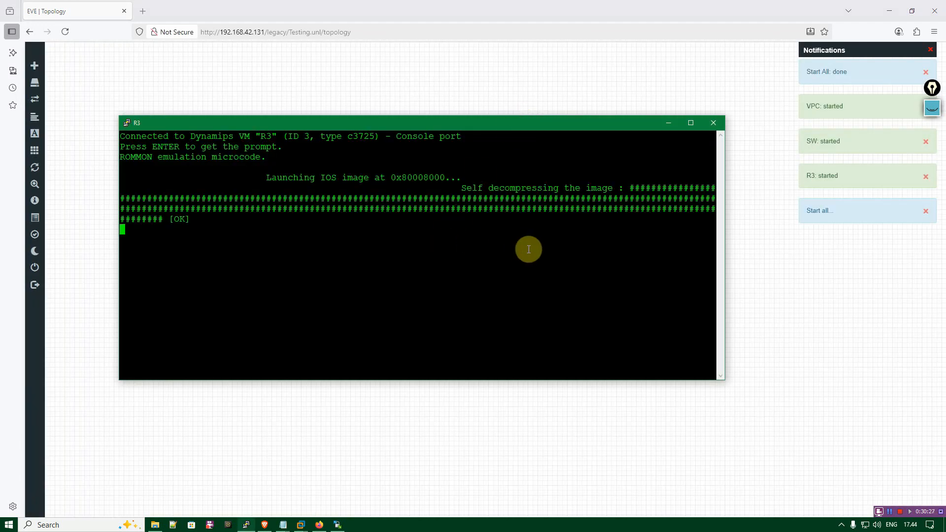
click(446, 96)
Open the SW switch's telnet console and bring up its prompt to check the saved hostname.
click(321, 169)
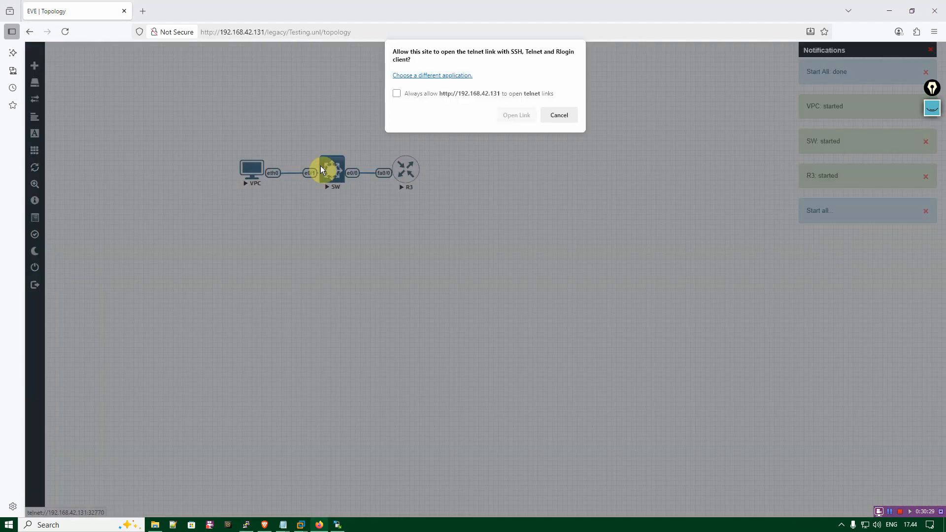
click(512, 117)
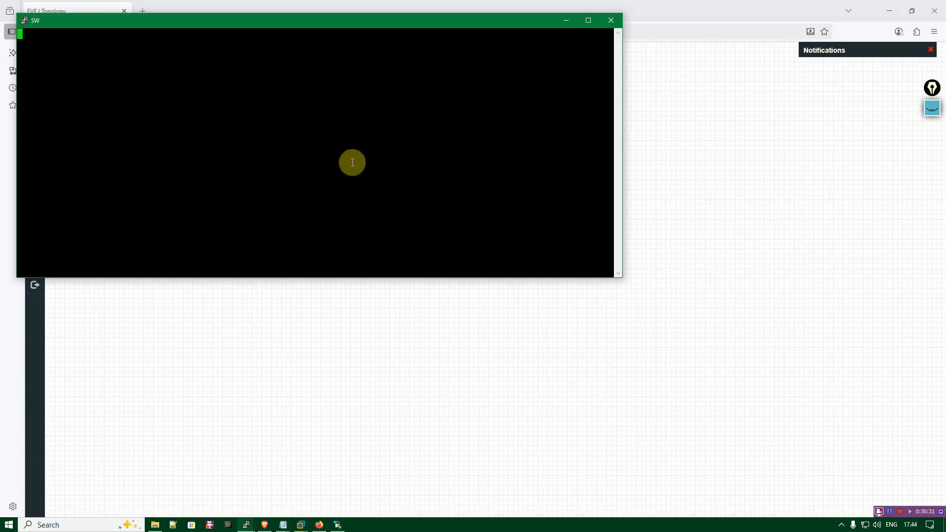
key(Return)
key(Return)
key(Return)
key(Return)
key(Return)
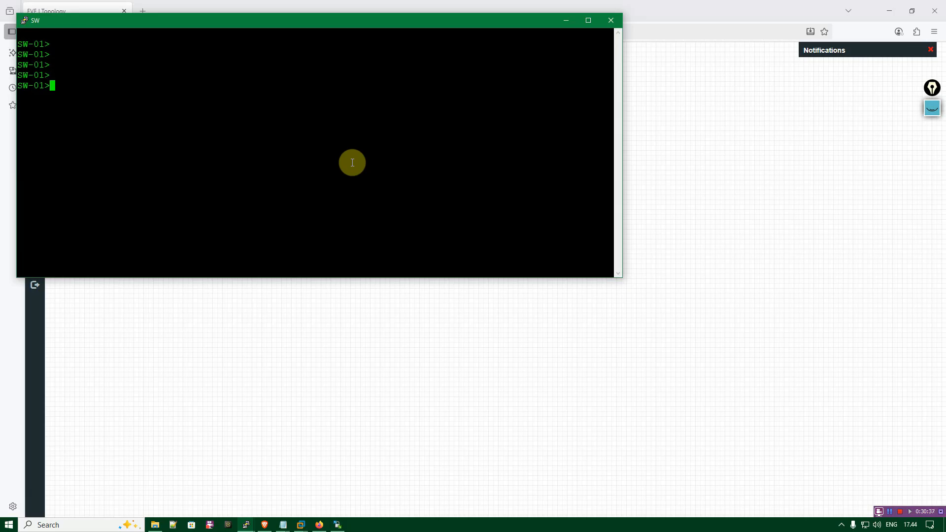
Bring the SW and R3 console windows to the front together and bring up the router's prompt to check its hostname.
click(412, 298)
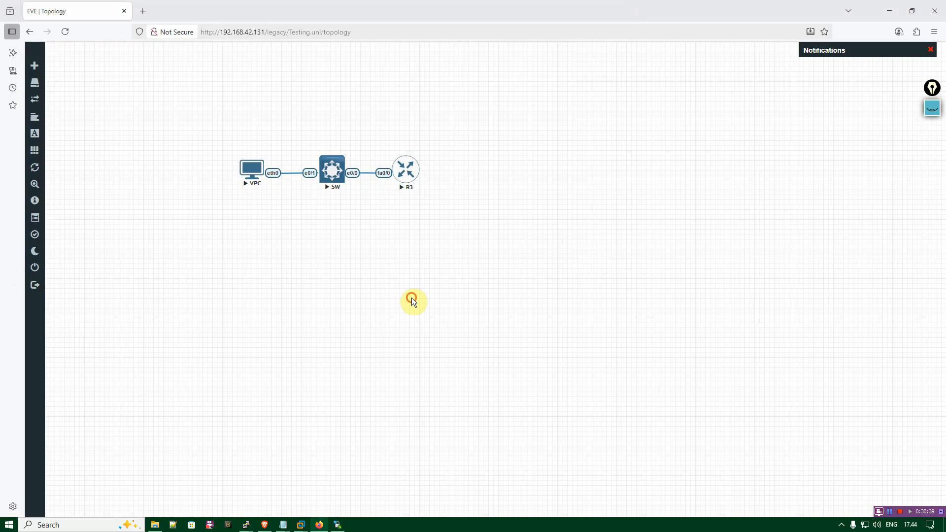
mouse_move(246, 523)
click(304, 477)
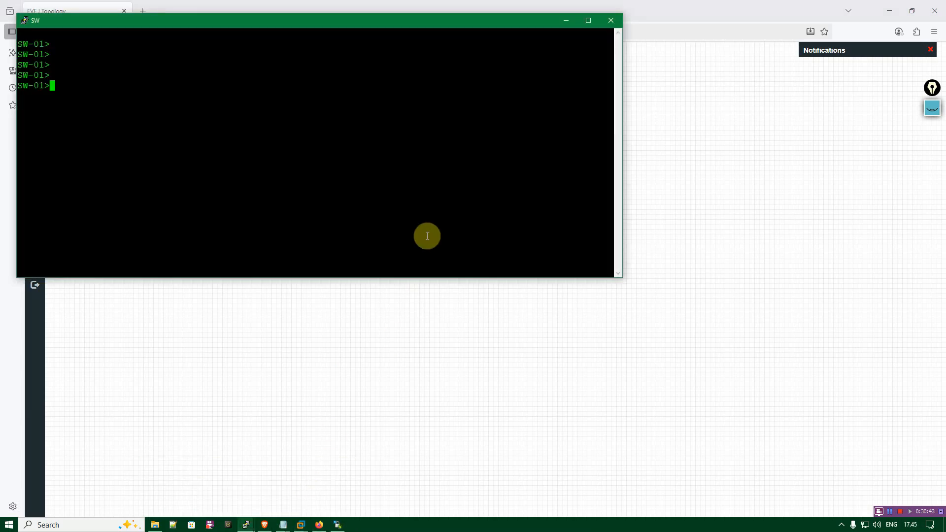
click(247, 524)
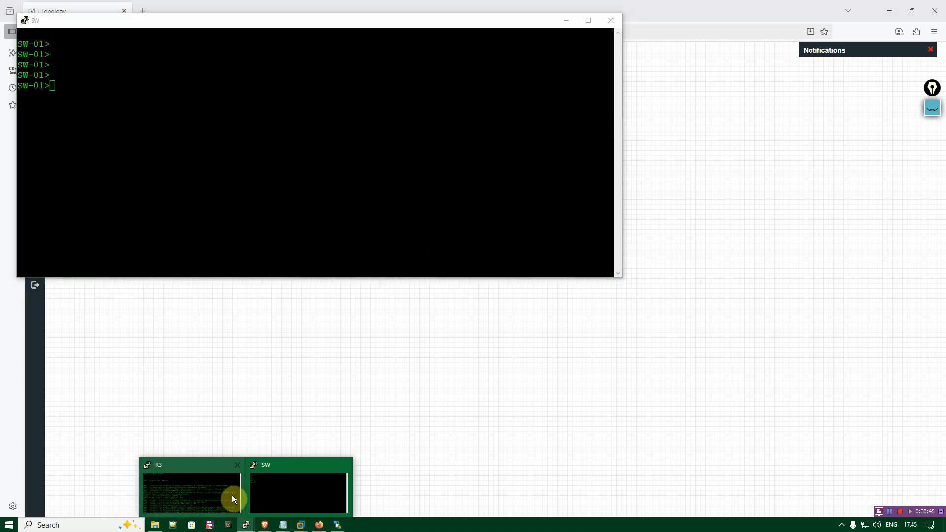
click(213, 494)
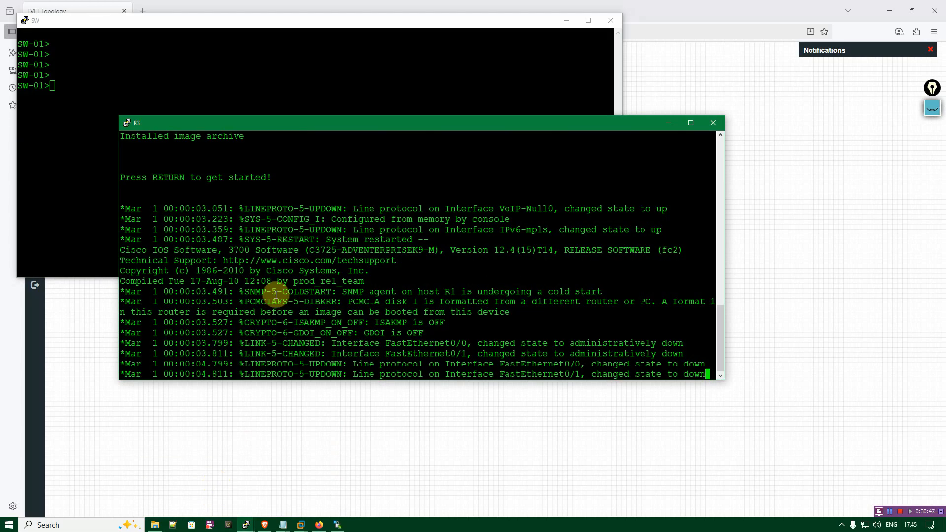
key(Return)
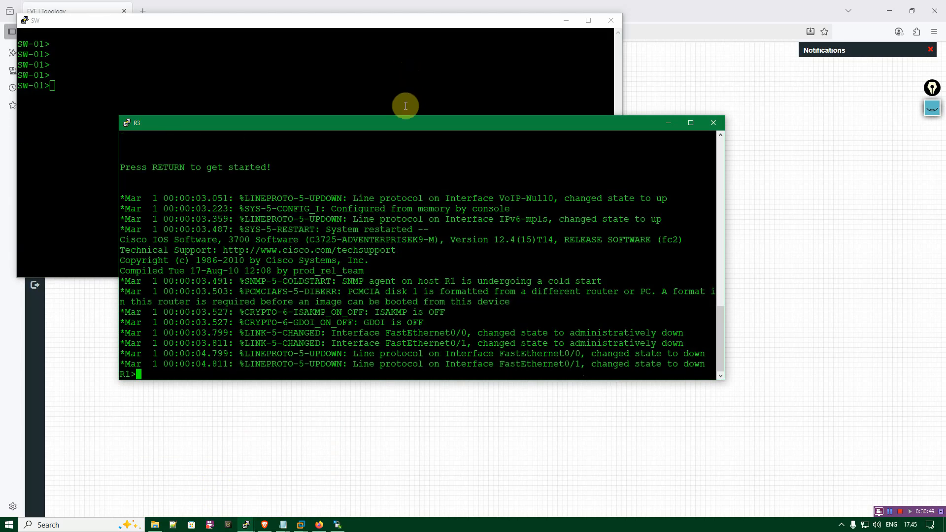
drag(407, 126, 420, 118)
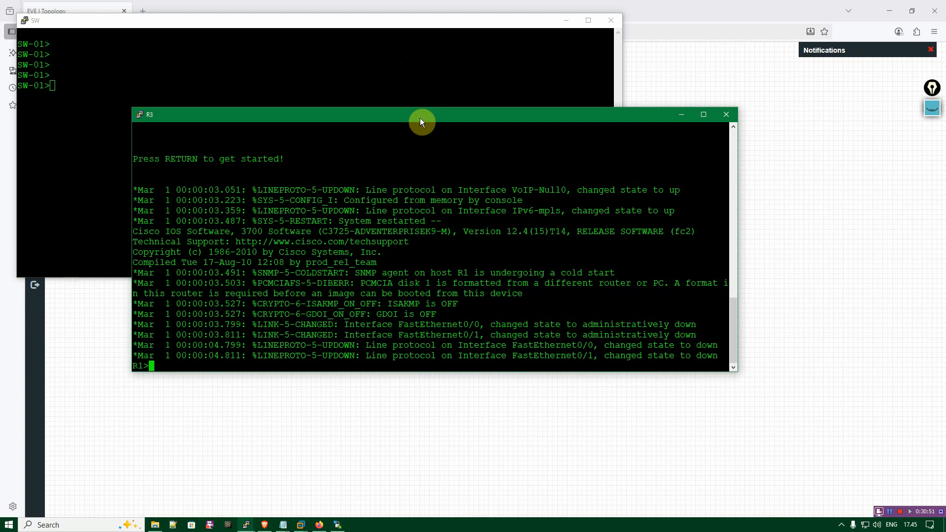
Exit the R3 router's console session and close the R3 and SW console windows.
key(Return)
key(Return)
text(exit)
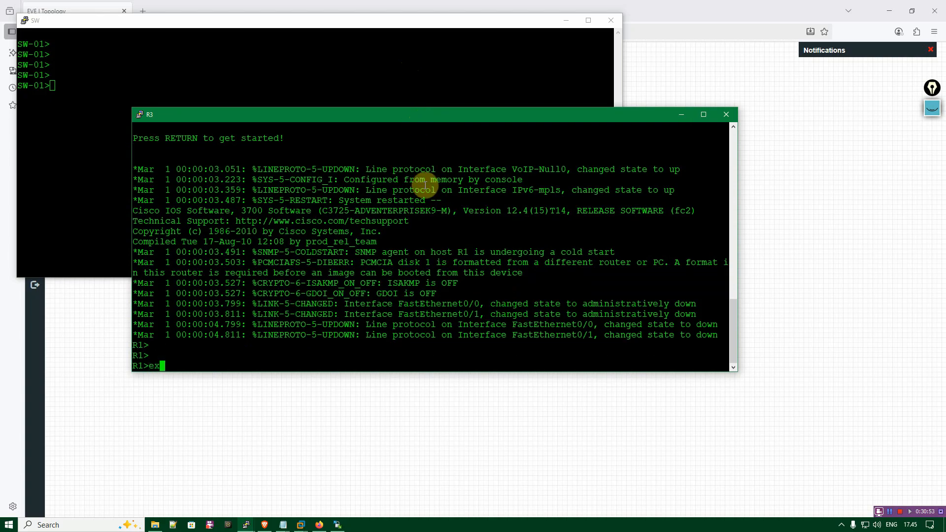
key(Return)
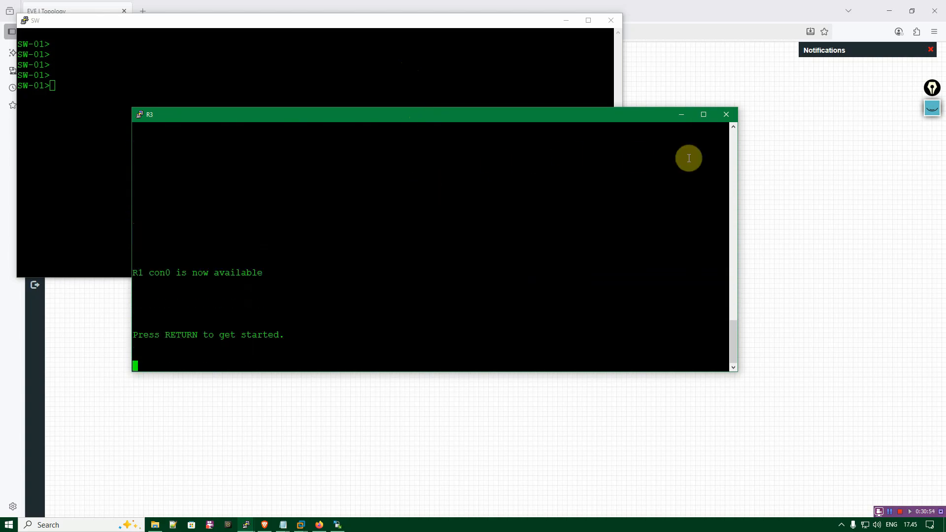
click(727, 115)
click(473, 297)
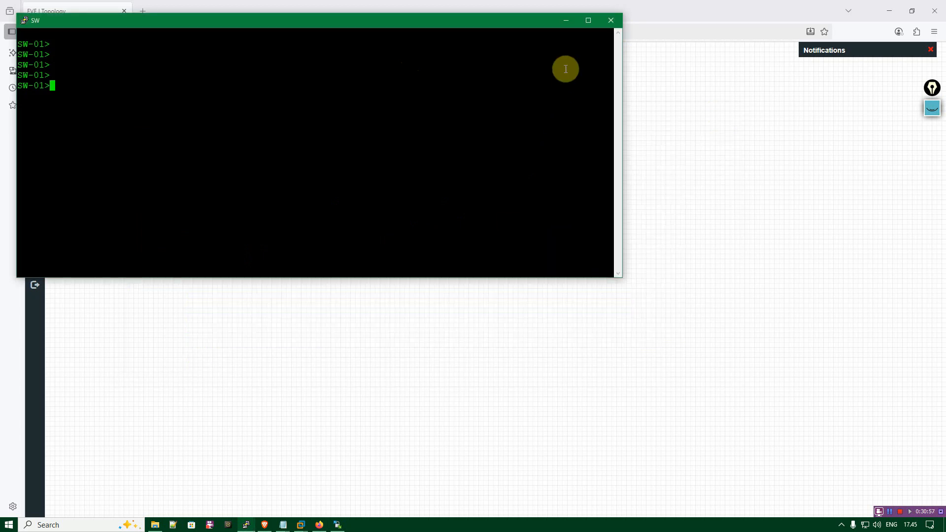
click(610, 21)
key(Return)
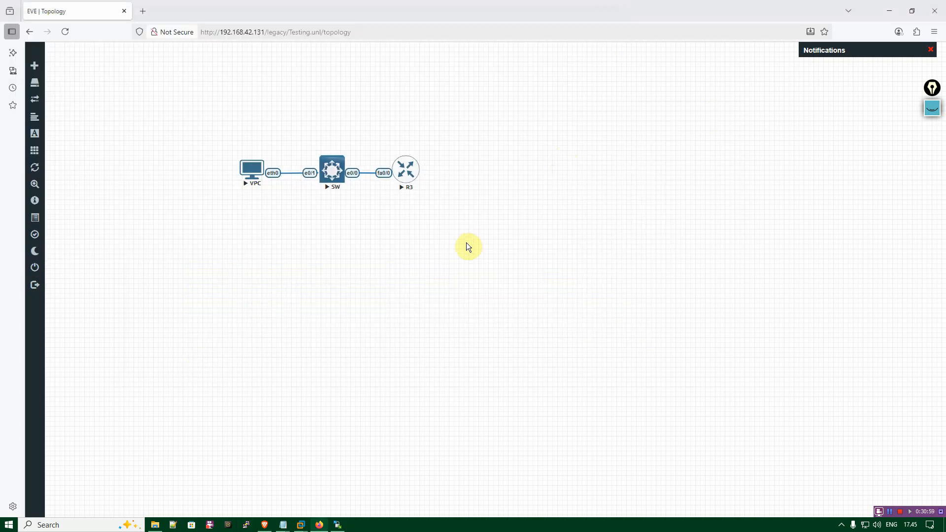
click(890, 512)
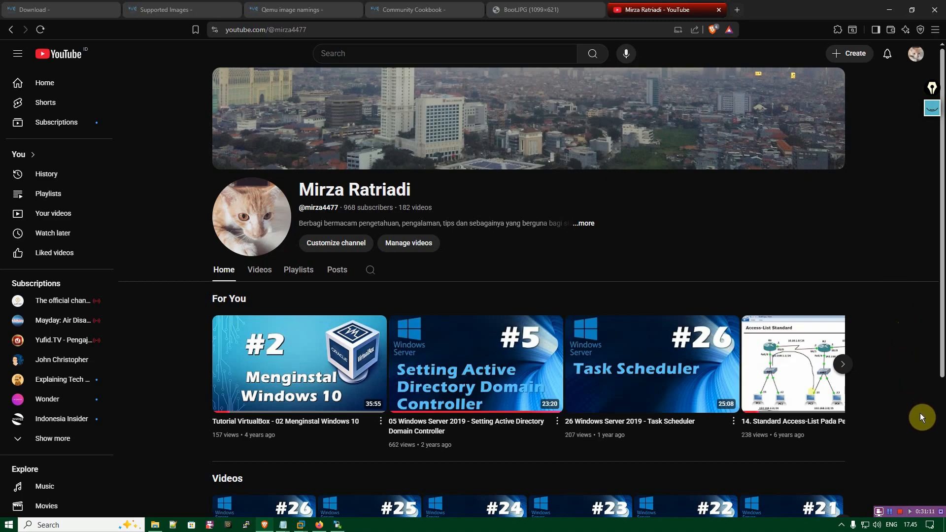
key(alt+Tab)
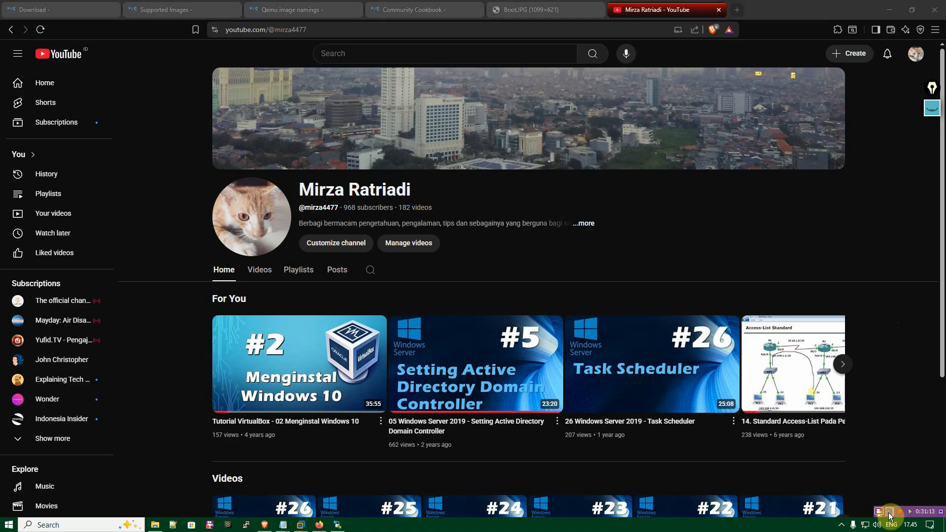
click(601, 301)
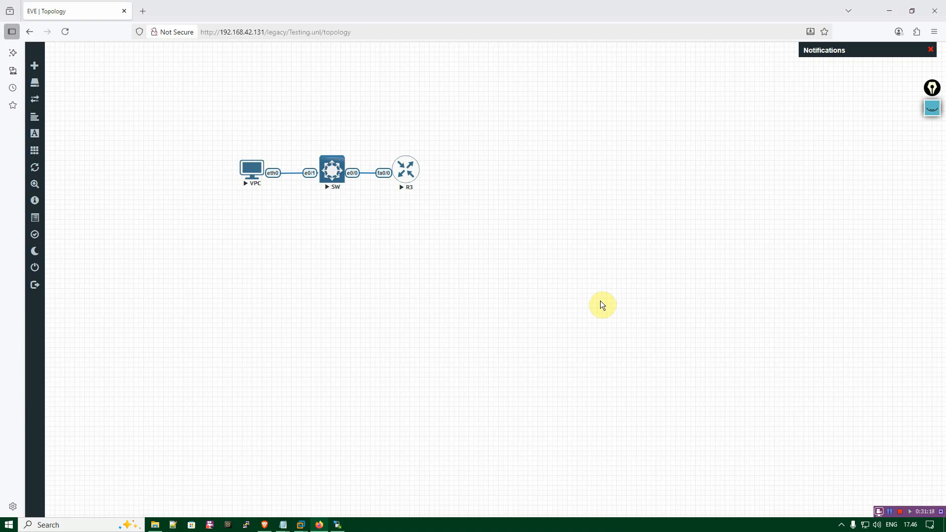
Start adding a node, search its templates for "for" to check the Fortinet entries, and dismiss the dialog.
right_click(466, 80)
click(512, 100)
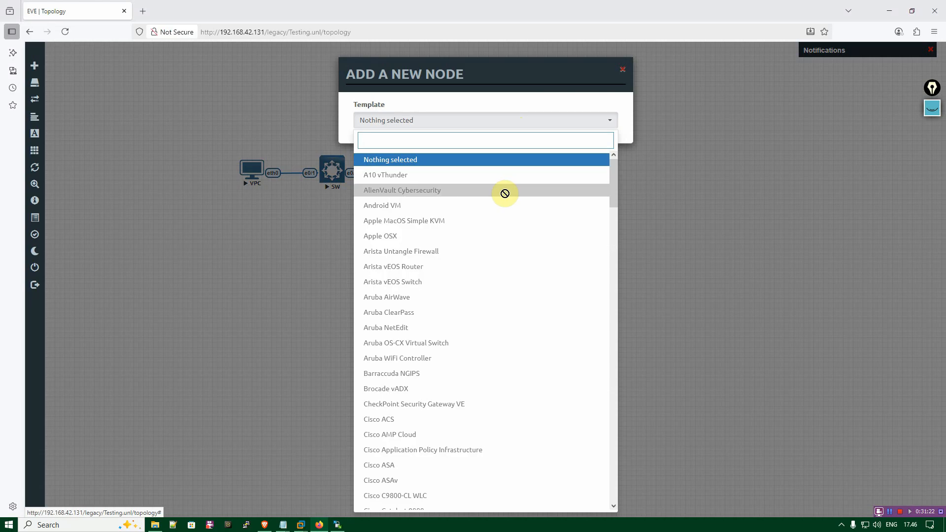
text(for)
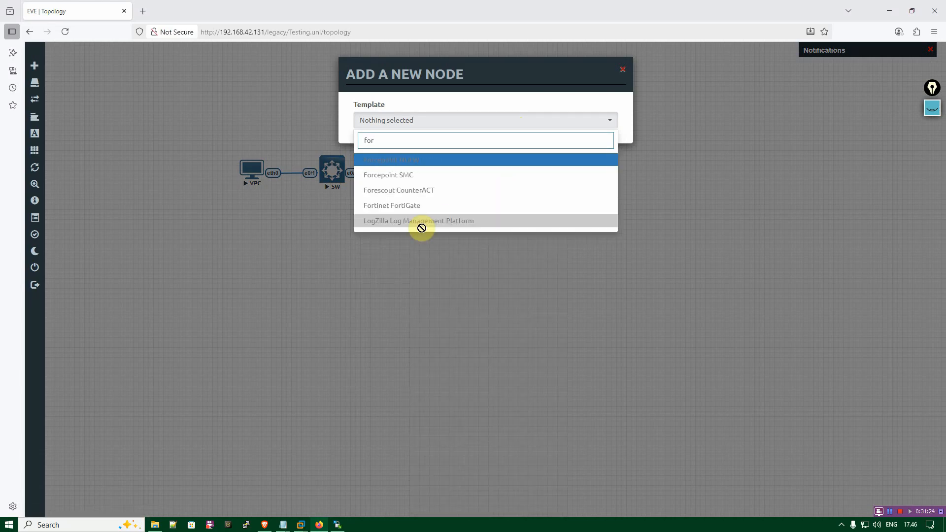
click(572, 291)
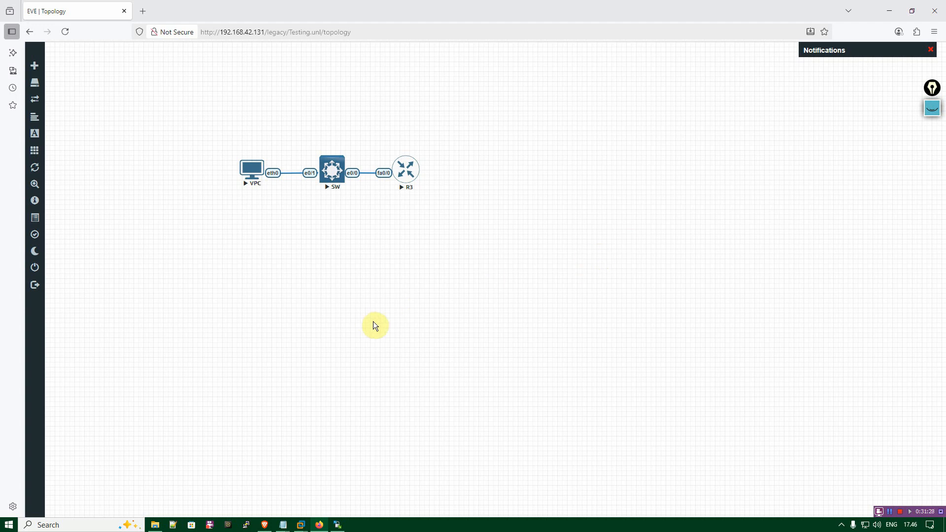
In File Explorer's EVE-NG folder, extract fortinet-FGT-v7.0.9-build0444.zip with 7-Zip into a folder of the same name.
click(155, 525)
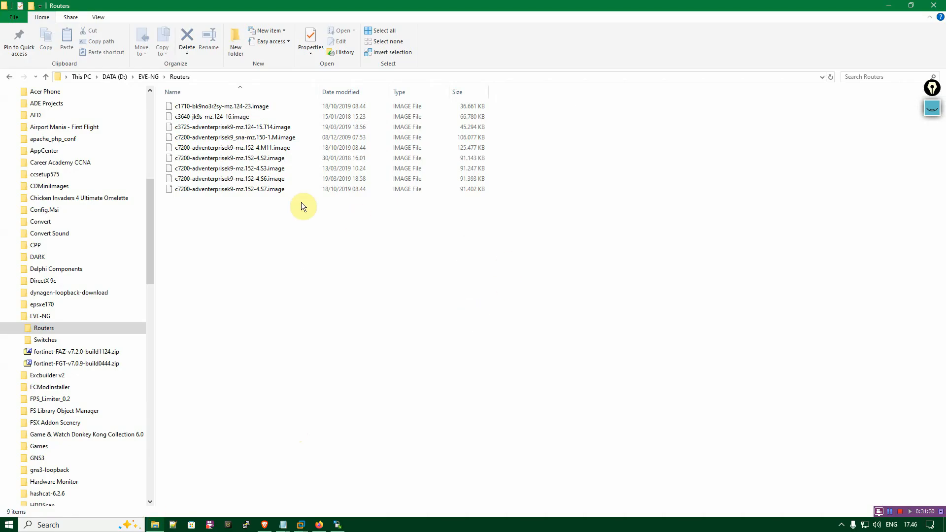
click(148, 77)
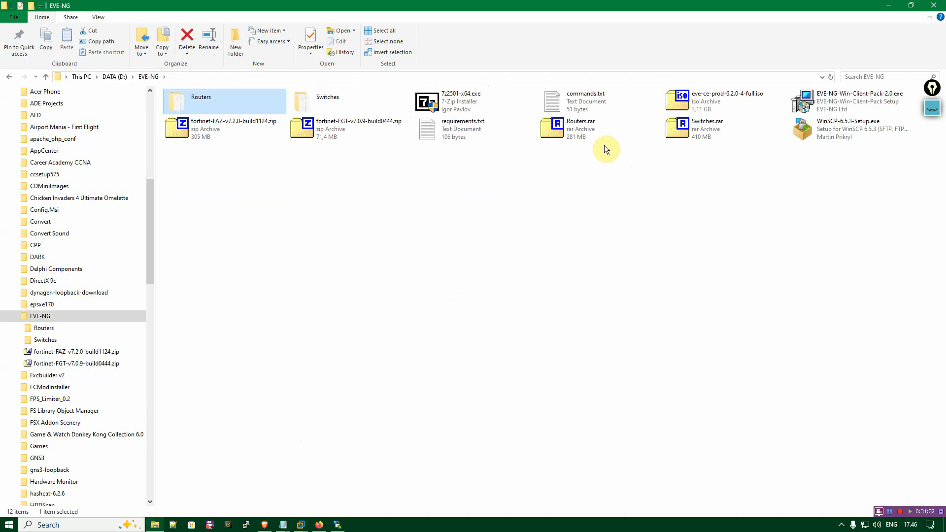
click(339, 133)
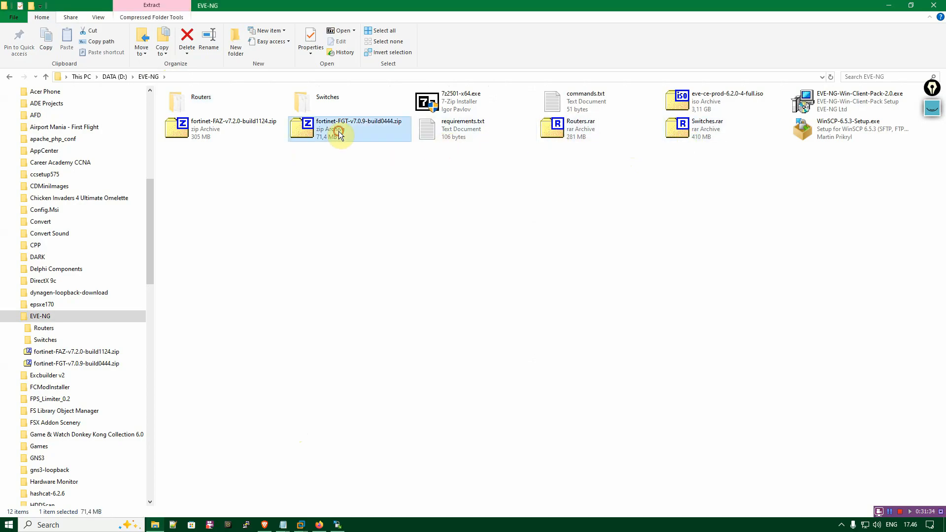
right_click(338, 132)
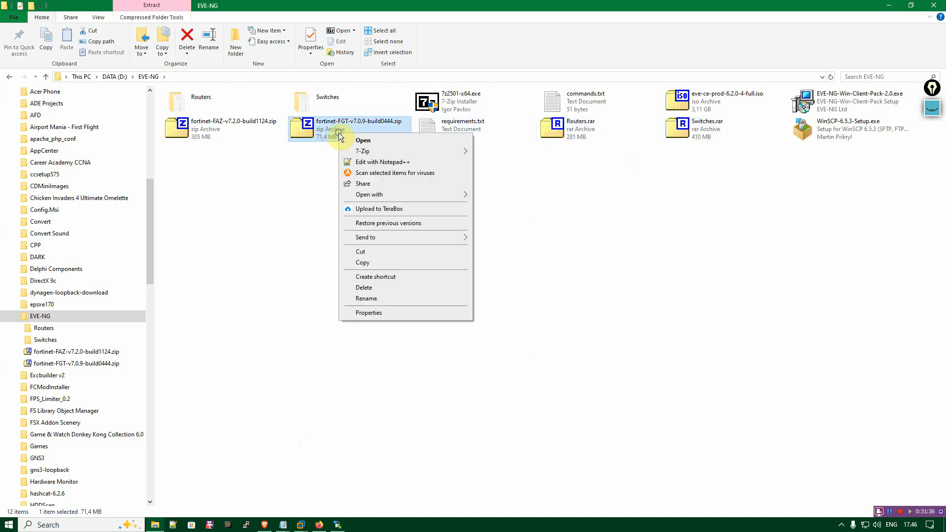
mouse_move(388, 152)
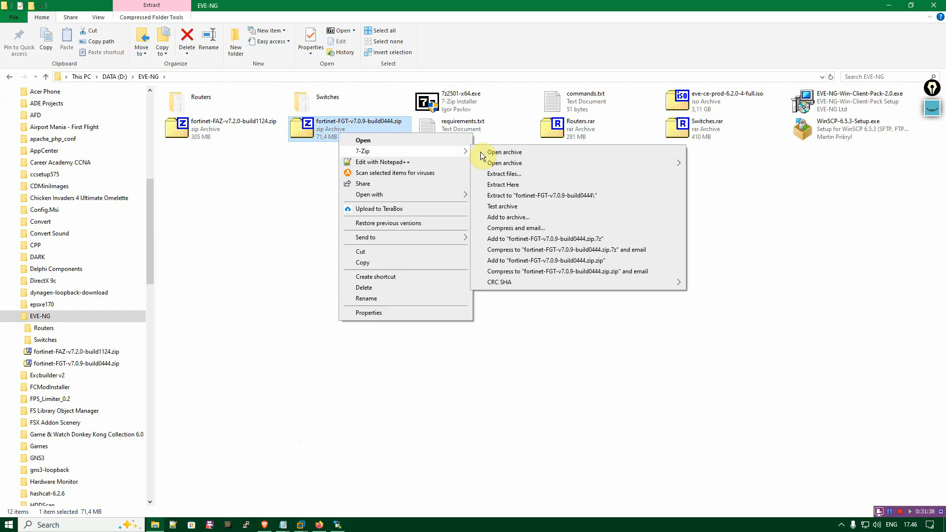
click(510, 176)
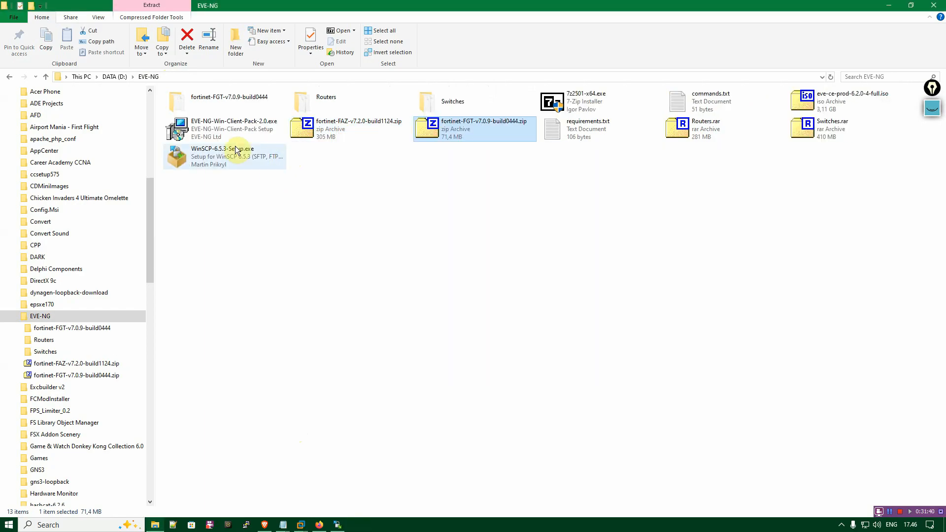
Check the contents of the extracted fortinet-FGT-v7.0.9-build0444 folder and return to the EVE-NG folder.
double_click(213, 98)
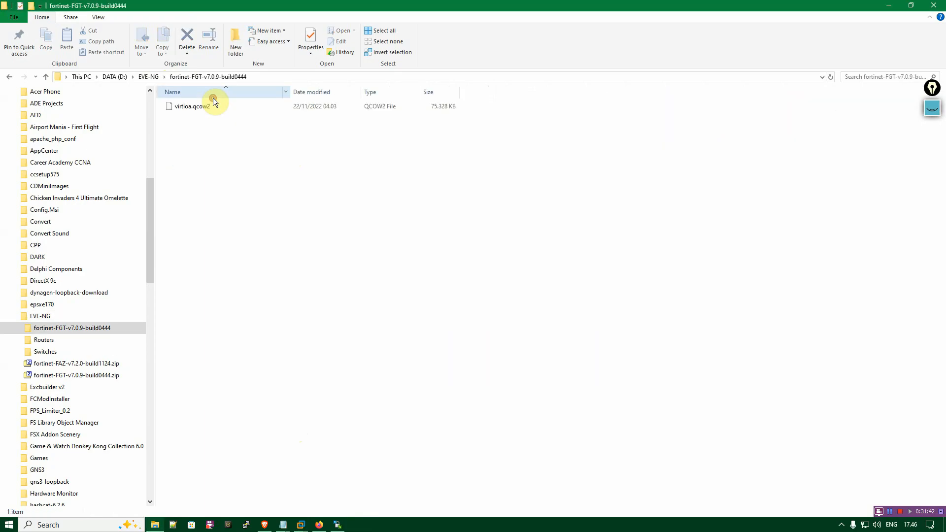
click(205, 109)
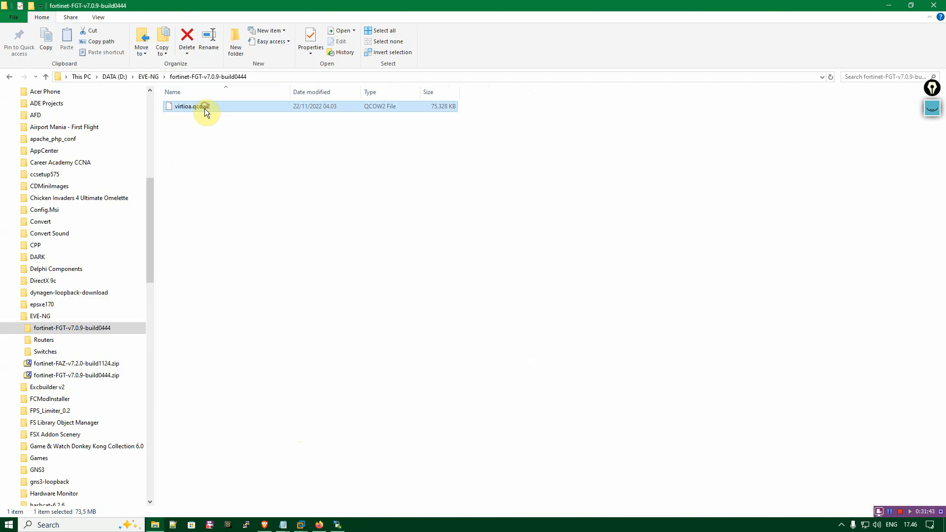
click(154, 77)
click(276, 212)
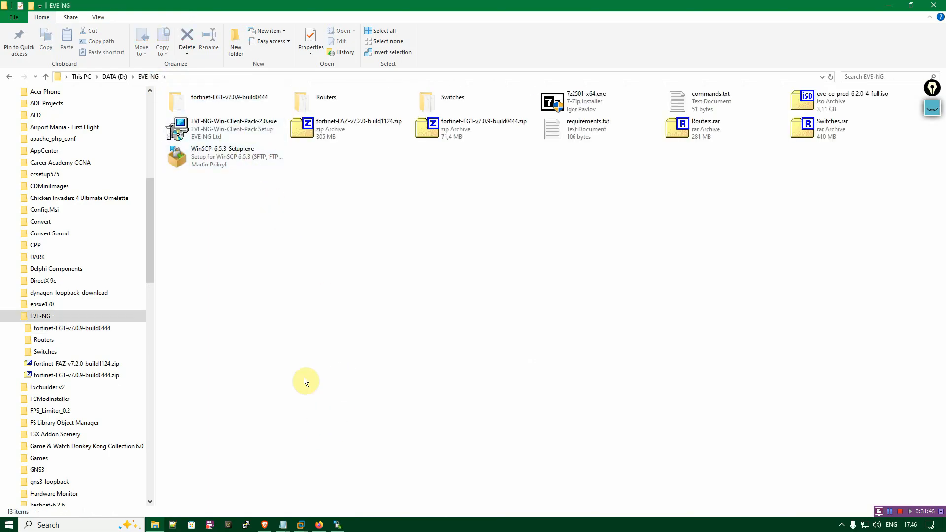
double_click(214, 99)
click(150, 77)
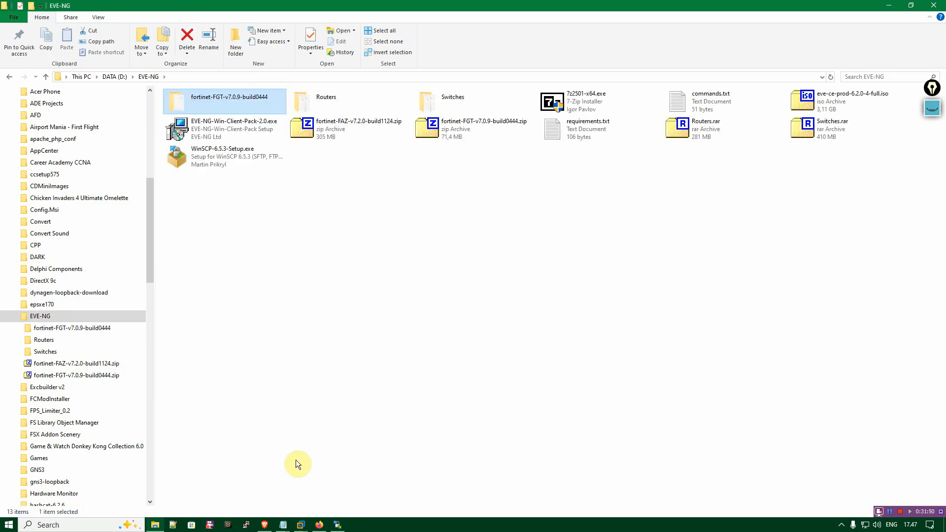
Switch to the browser's Qemu image namings page and examine the table's folder name, vendor and .qcow2 name columns.
click(264, 524)
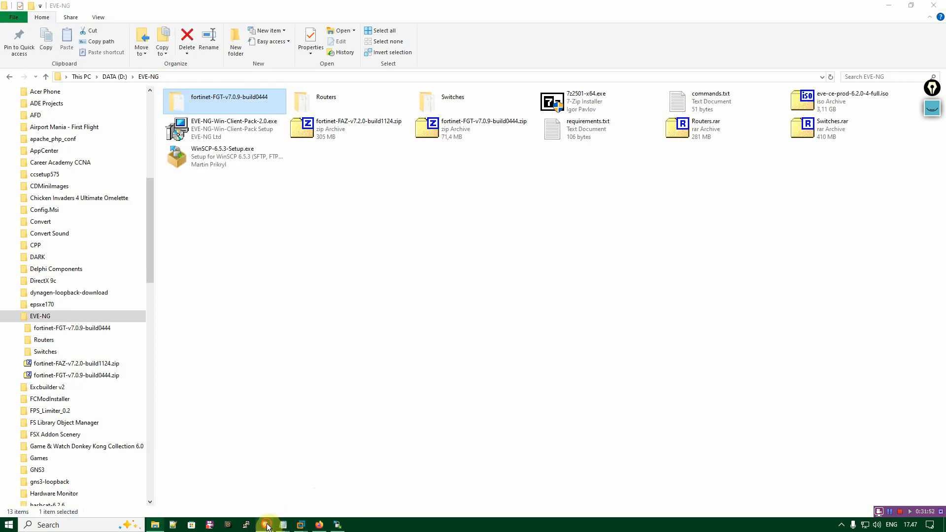
click(177, 8)
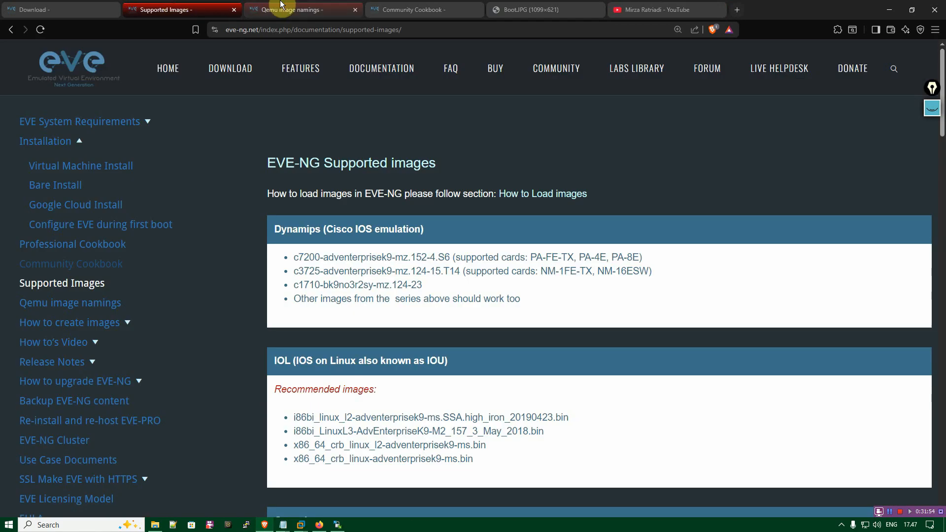
click(291, 5)
scroll(271, 229, up, 15)
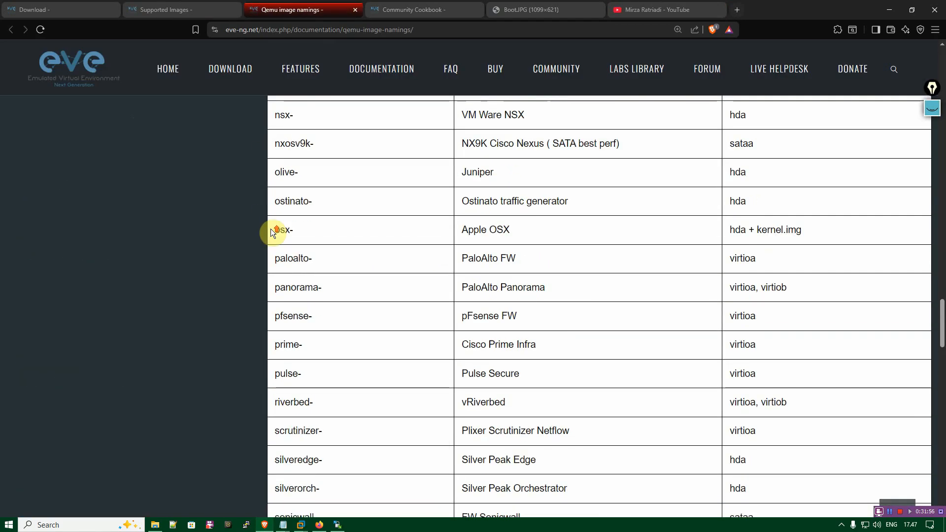
drag(942, 266, 931, 146)
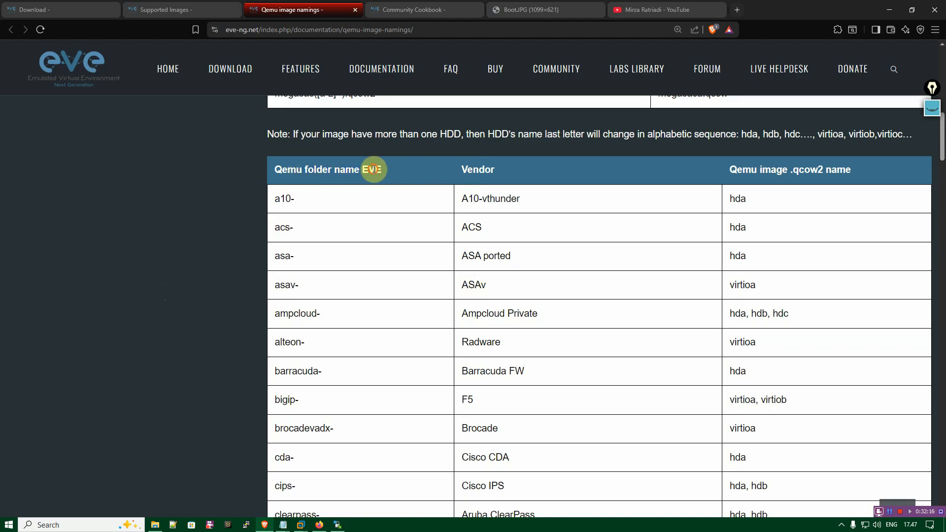
drag(730, 169, 849, 169)
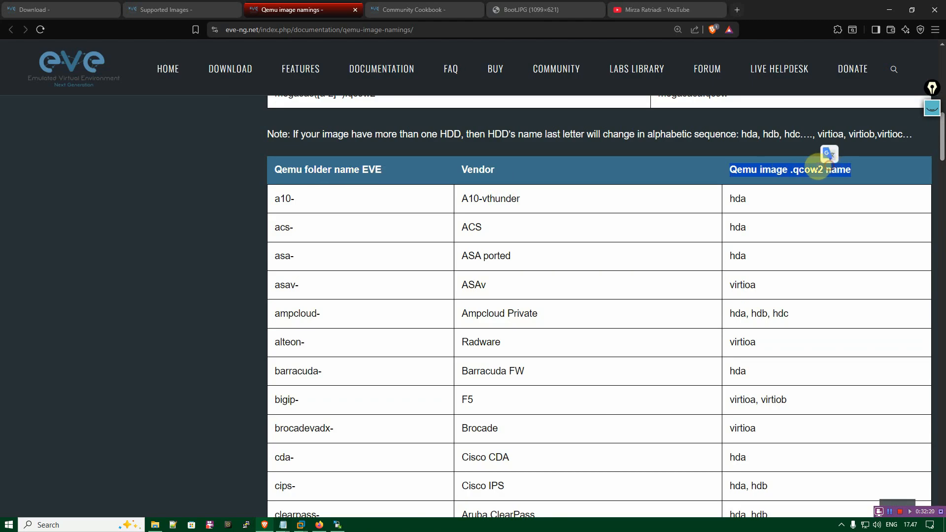
click(653, 169)
double_click(477, 170)
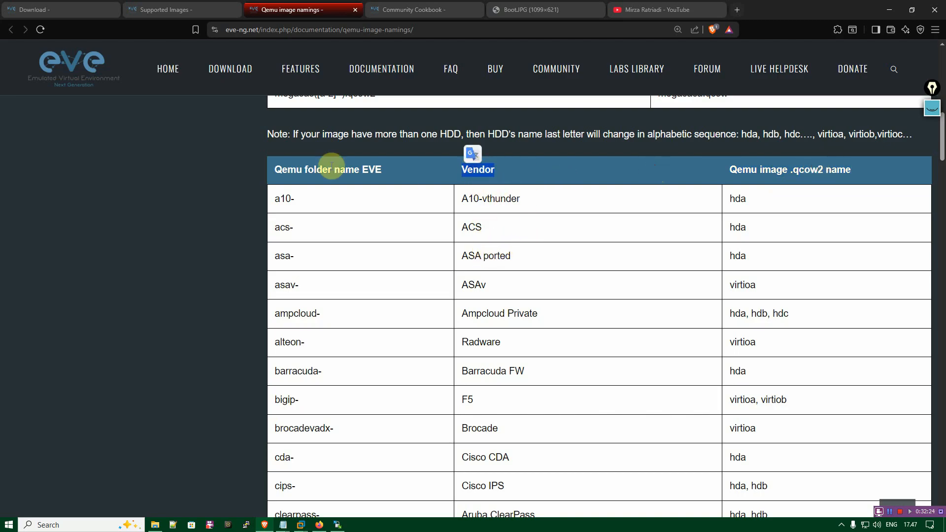
click(414, 227)
Find the Fortinet FW row by searching the page for "fort" and check its required folder prefix.
key(ctrl+f)
text(fort)
key(BackSpace)
key(BackSpace)
key(BackSpace)
key(BackSpace)
key(Escape)
triple_click(489, 278)
click(513, 277)
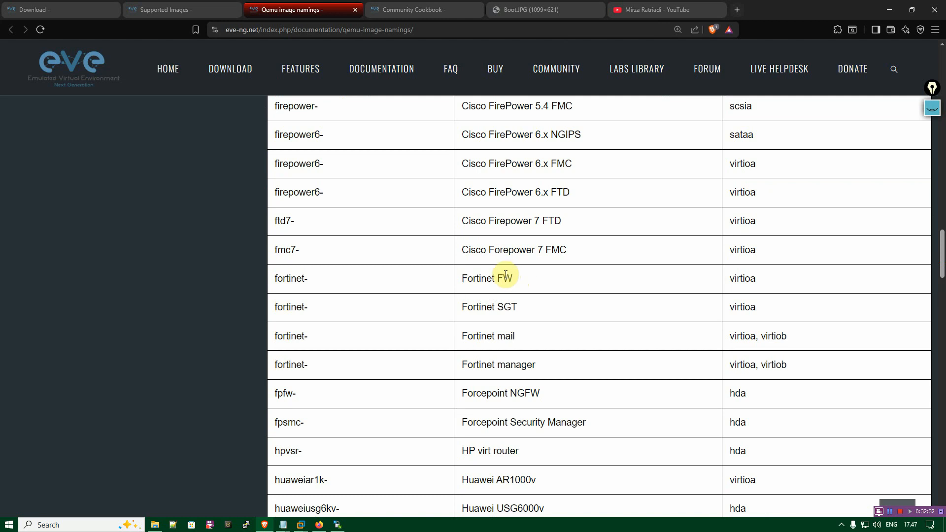
drag(463, 278, 502, 276)
click(368, 282)
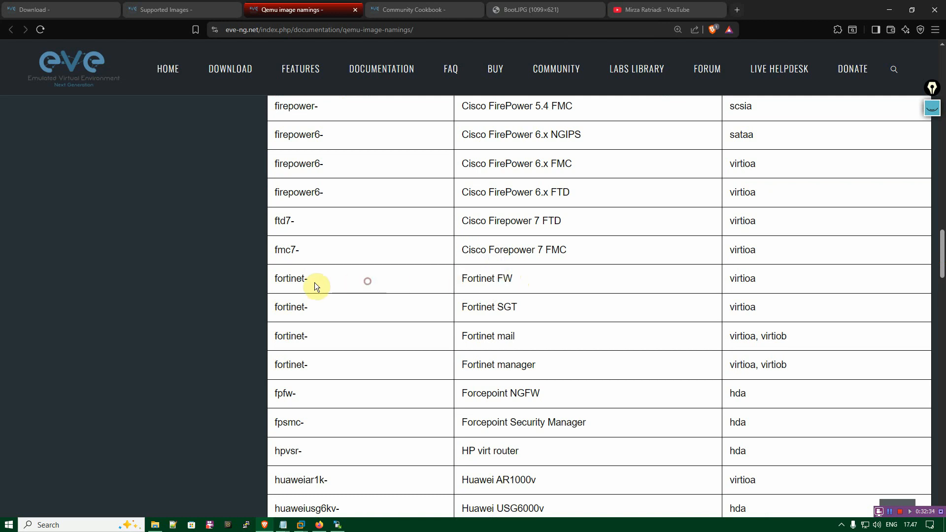
double_click(289, 278)
click(311, 282)
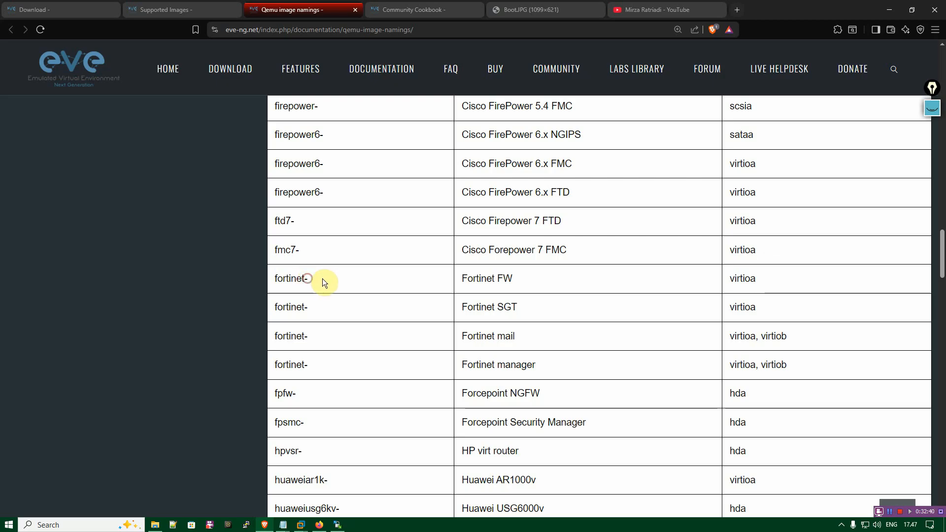
Compare the extracted FortiGate folder name and its virtioa.qcow2 file in File Explorer with the naming table's Fortinet FW row.
click(155, 524)
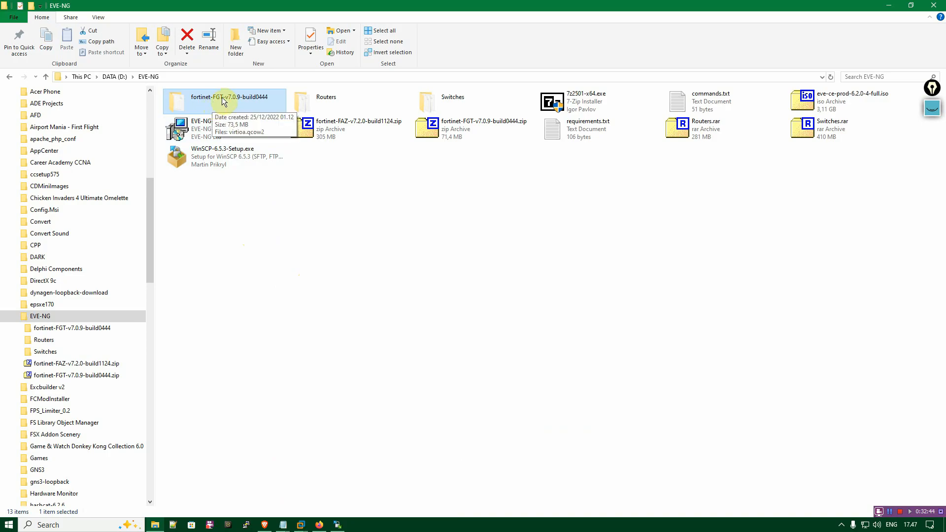
double_click(251, 105)
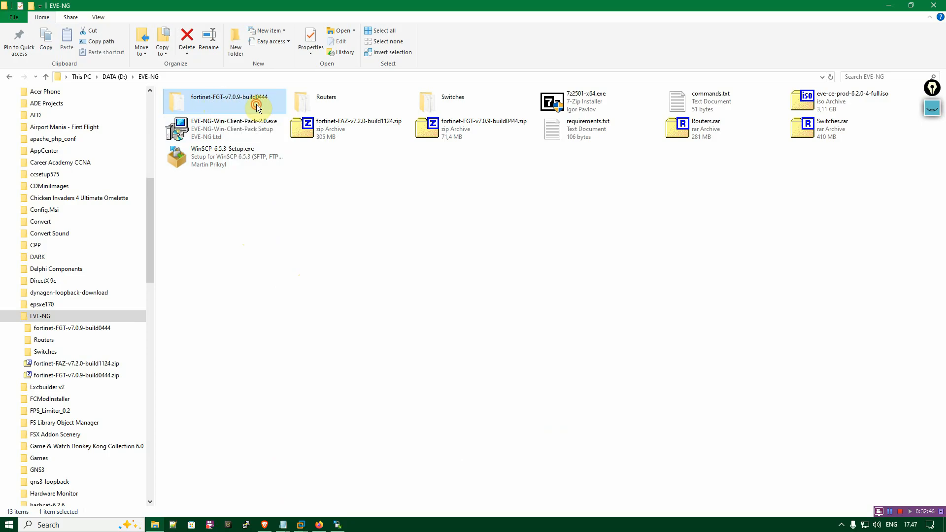
click(155, 524)
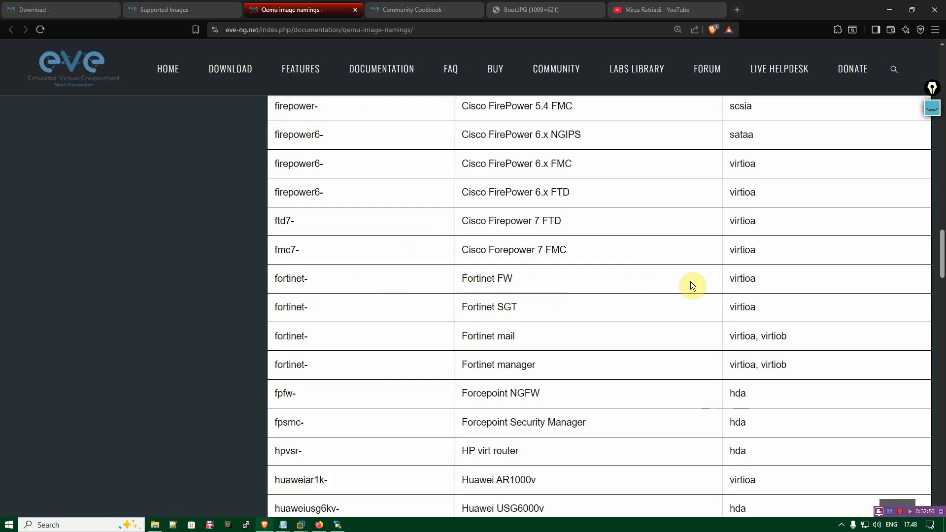
double_click(736, 279)
click(153, 526)
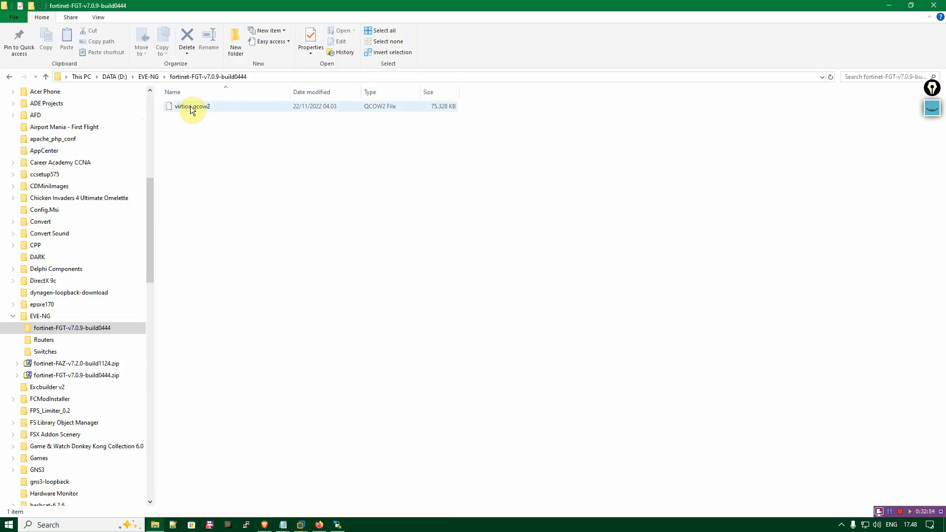
click(190, 105)
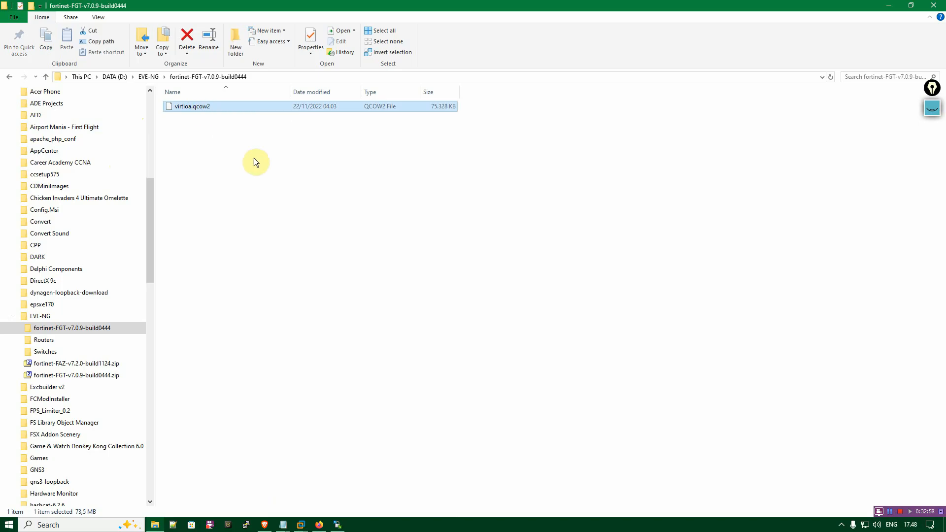
click(266, 370)
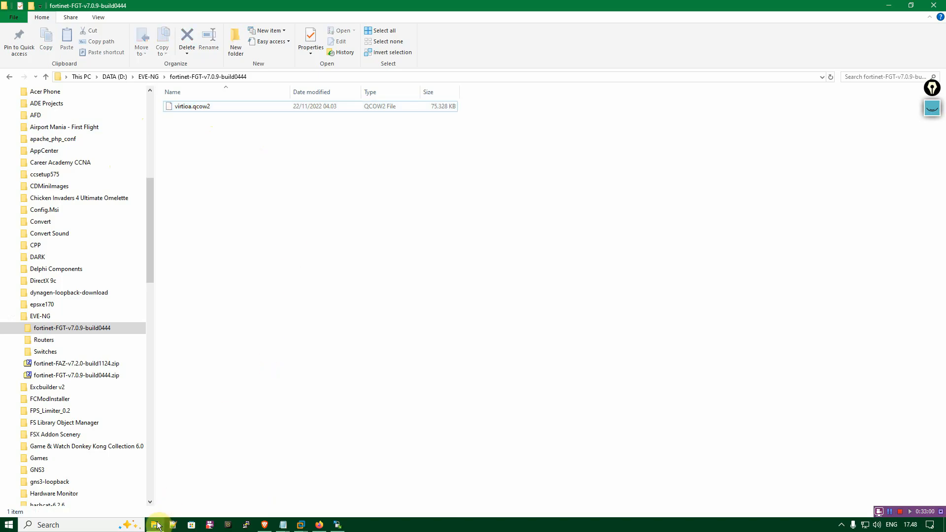
Return to the browser's Qemu image namings page and look over the naming table around the Fortinet FW row.
key(alt+Tab)
scroll(538, 289, down, 2)
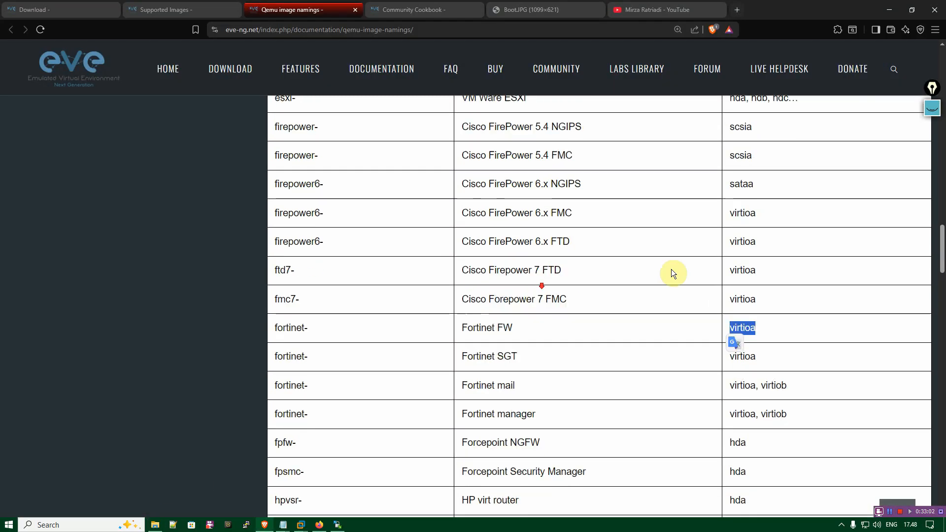
drag(939, 243, 940, 106)
Switch to the Supported Images page and examine the Dynamips (Cisco IOS emulation) image list.
click(189, 5)
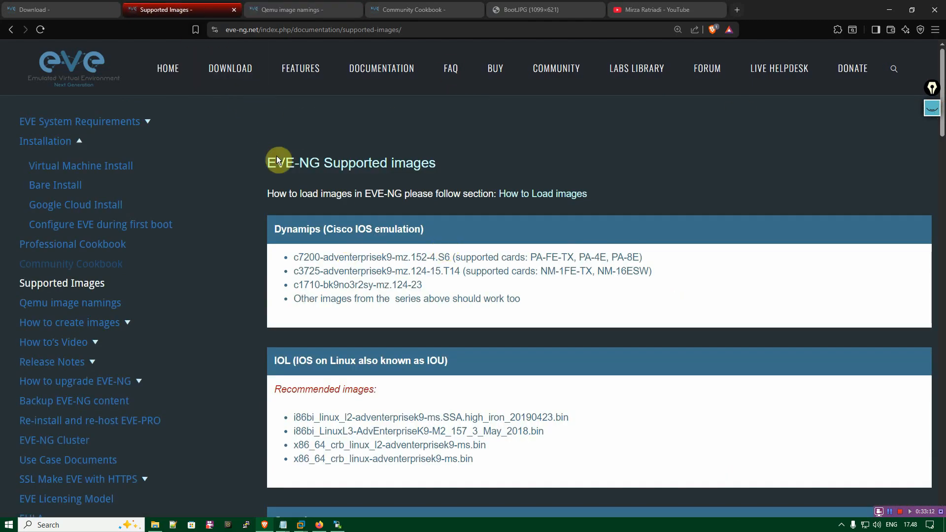
scroll(349, 197, down, 1)
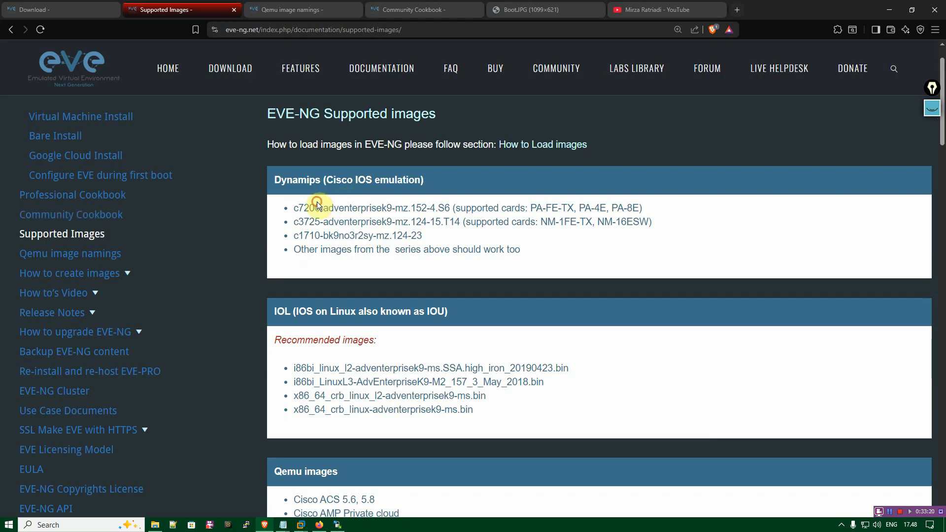
double_click(294, 208)
double_click(297, 222)
double_click(297, 236)
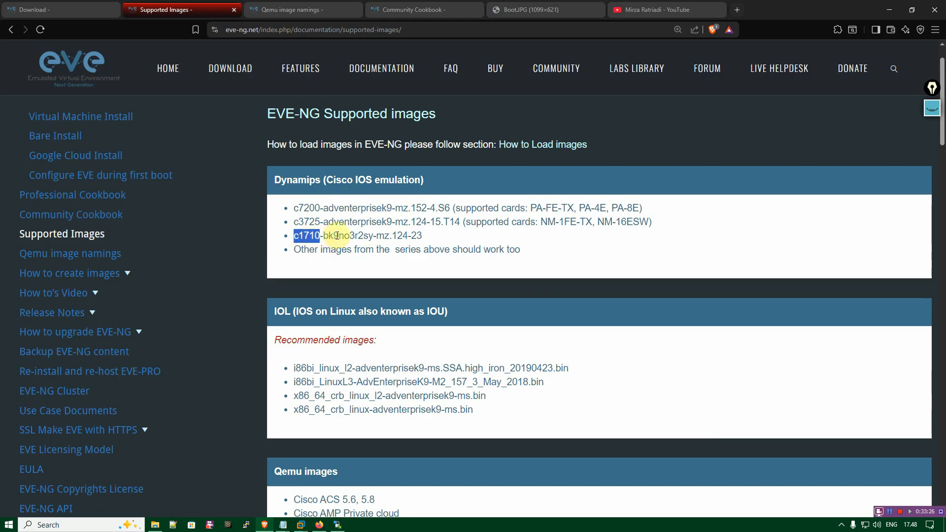
click(434, 232)
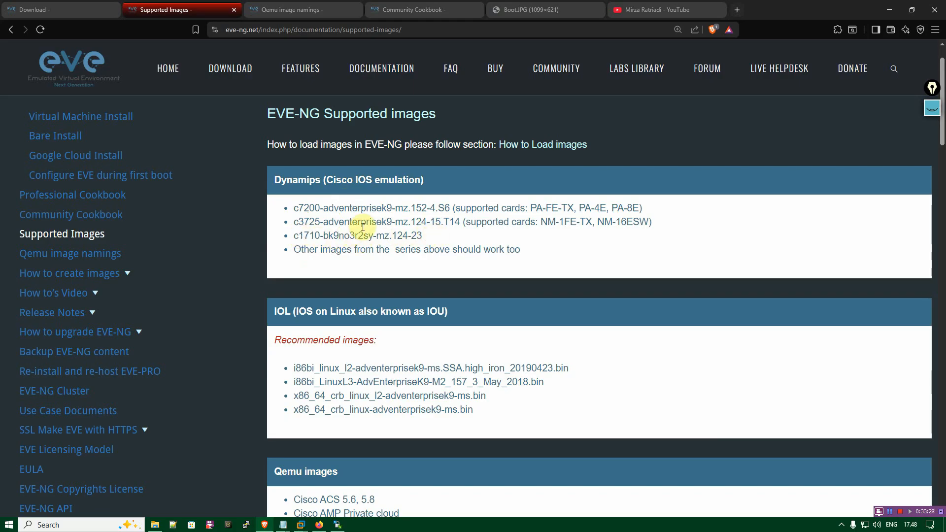
triple_click(319, 249)
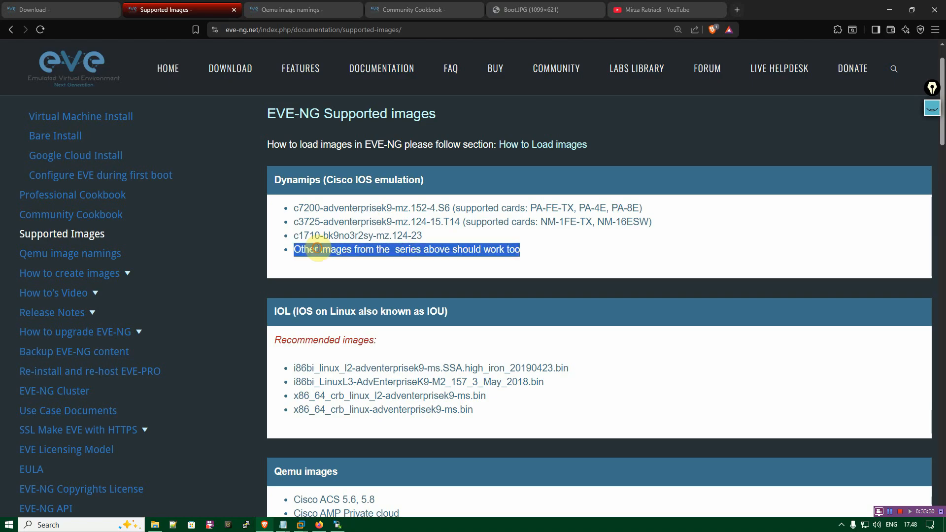
click(488, 250)
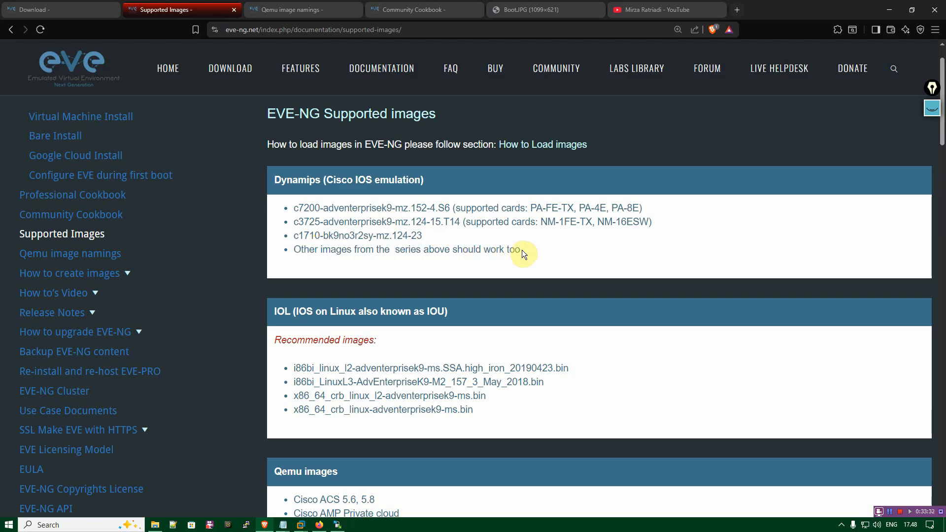
triple_click(517, 250)
click(473, 250)
scroll(473, 249, down, 1)
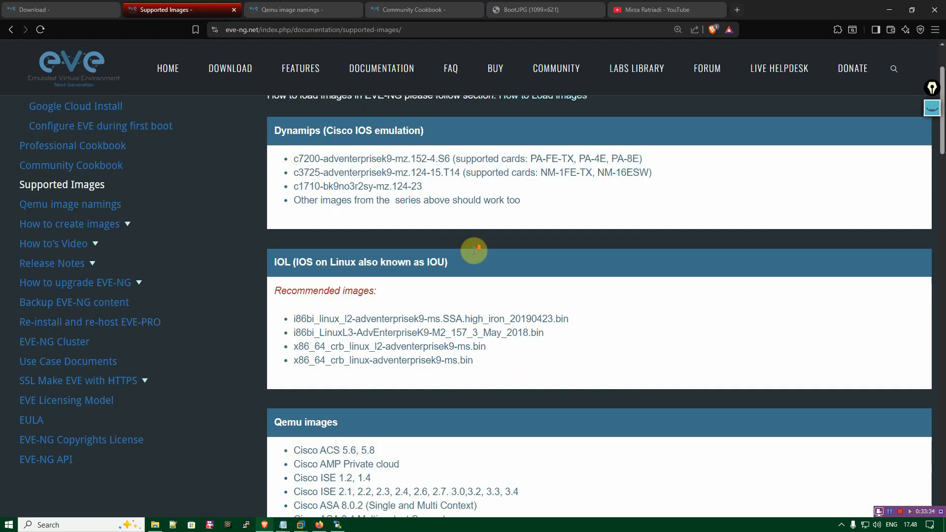
Examine the recommended L2 and L3 images in the IOL (IOS on Linux) section of the Supported Images page.
scroll(480, 241, down, 1)
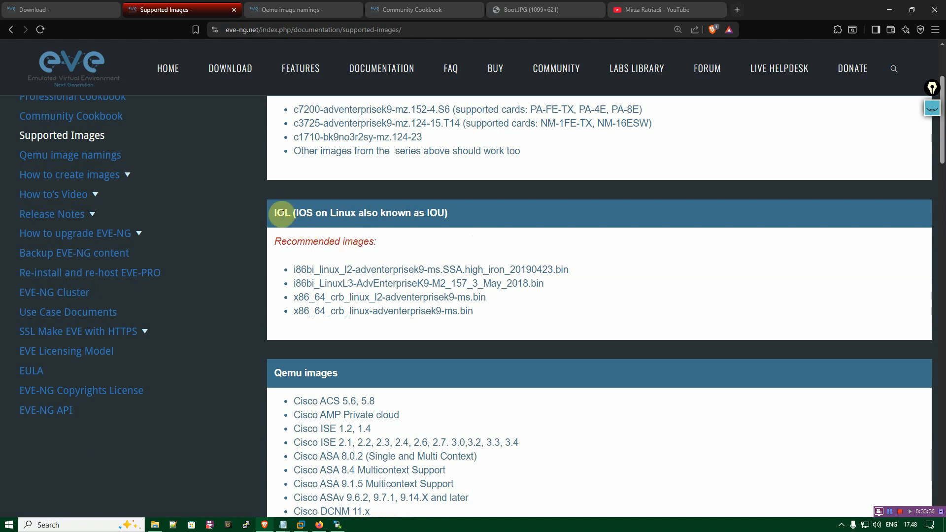
triple_click(304, 213)
click(318, 213)
double_click(346, 267)
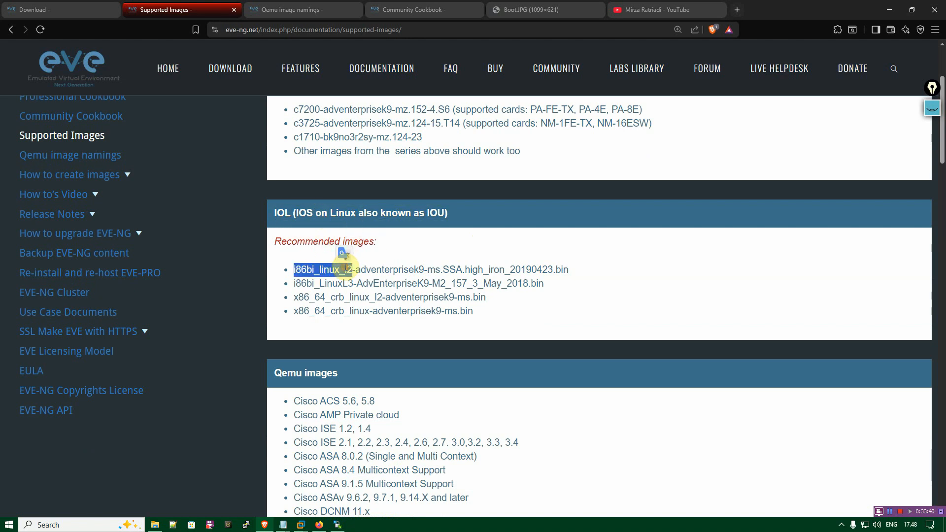
click(418, 276)
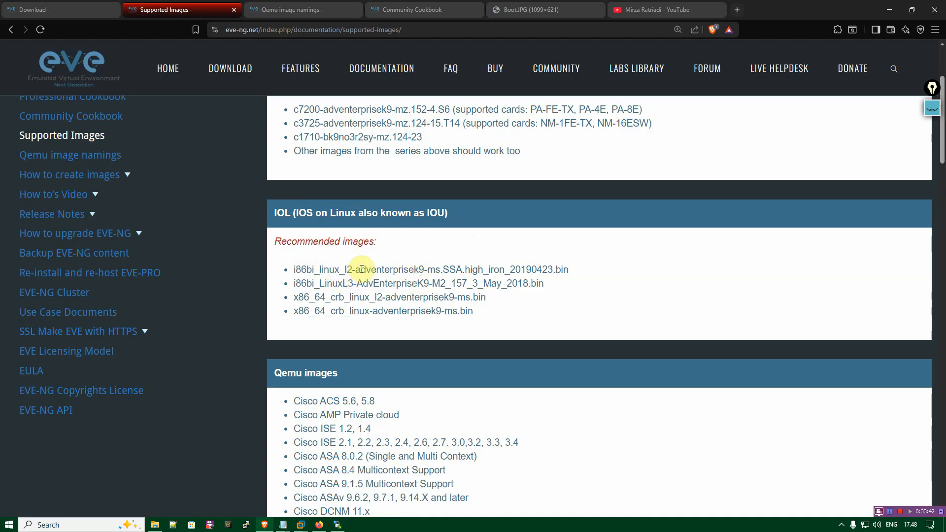
double_click(417, 269)
click(503, 279)
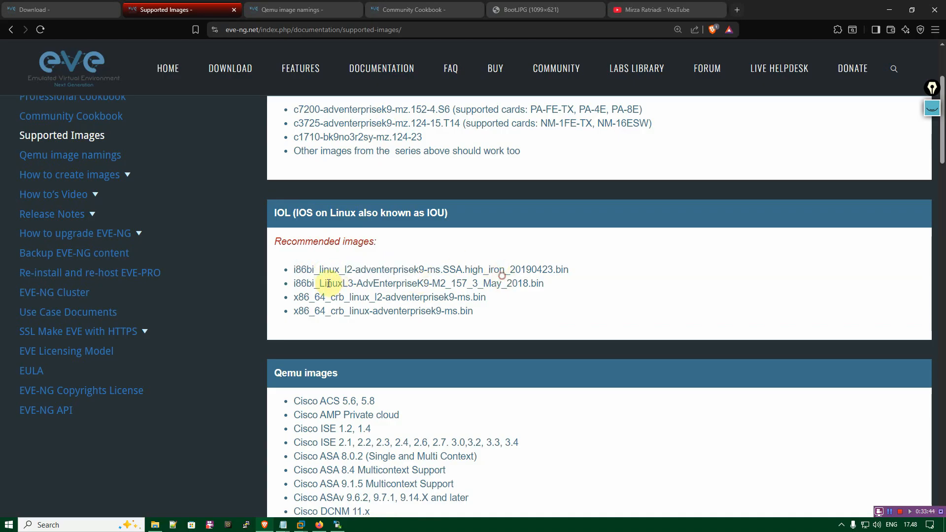
drag(294, 283, 528, 283)
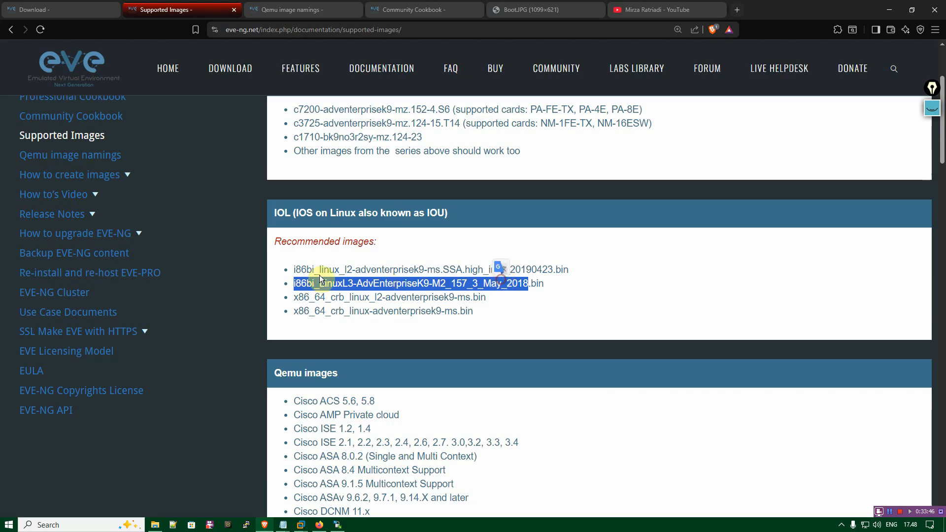
drag(294, 269, 552, 269)
double_click(439, 297)
click(390, 312)
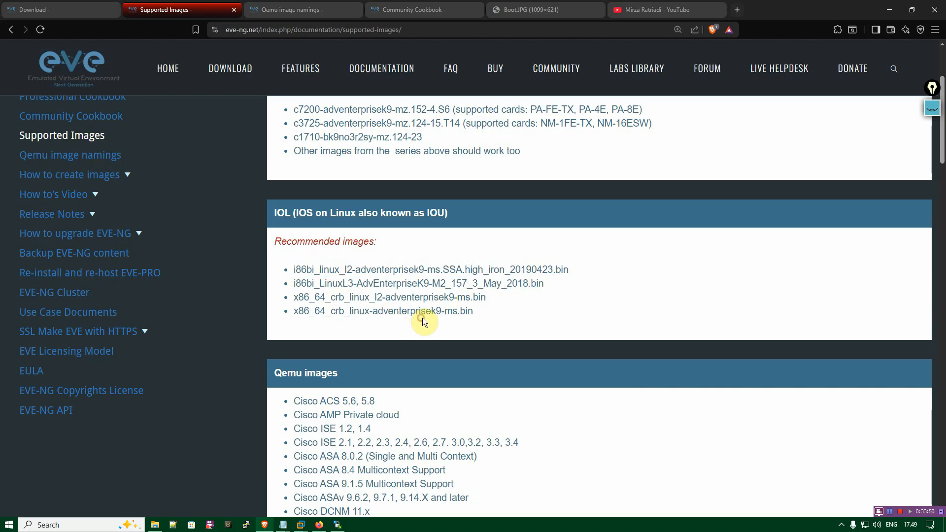
Look through the supported Cisco entries in the Qemu images section.
scroll(421, 317, down, 3)
scroll(315, 232, down, 7)
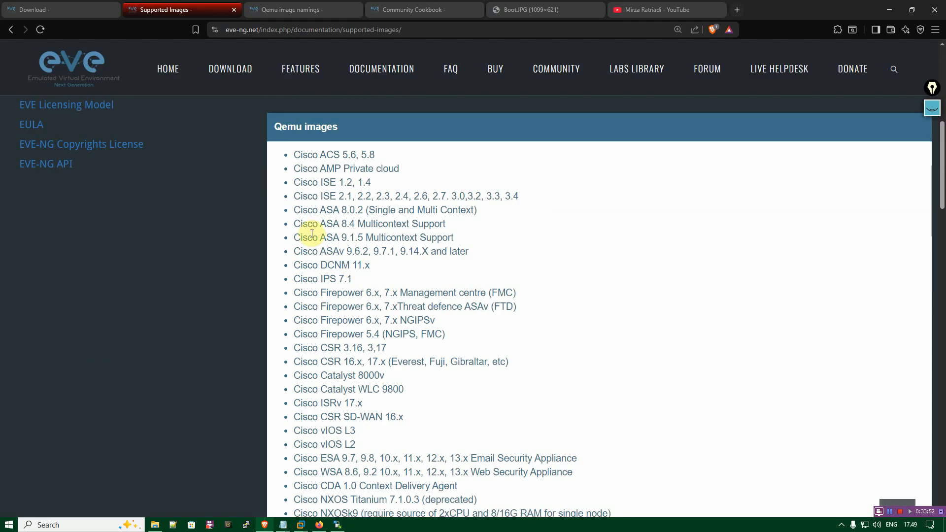
scroll(313, 233, up, 8)
scroll(328, 316, down, 3)
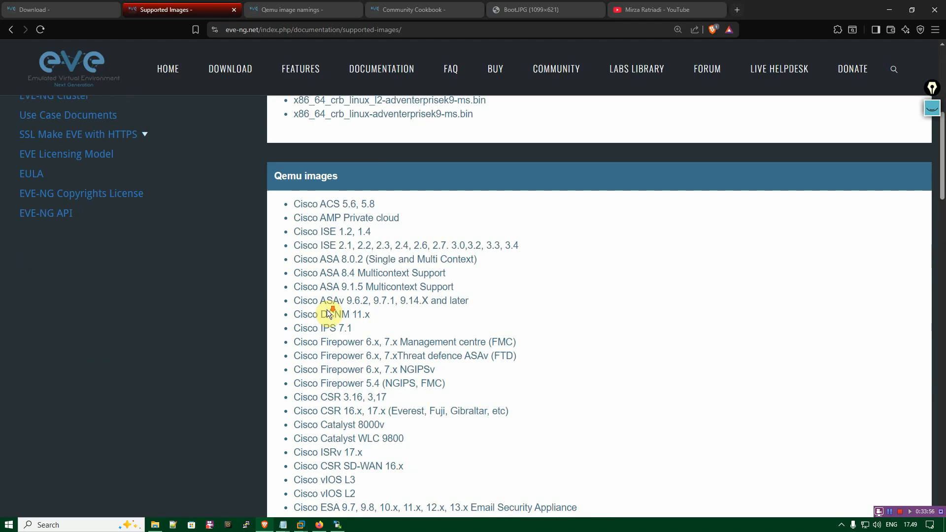
drag(311, 158, 428, 292)
click(437, 306)
scroll(432, 302, up, 4)
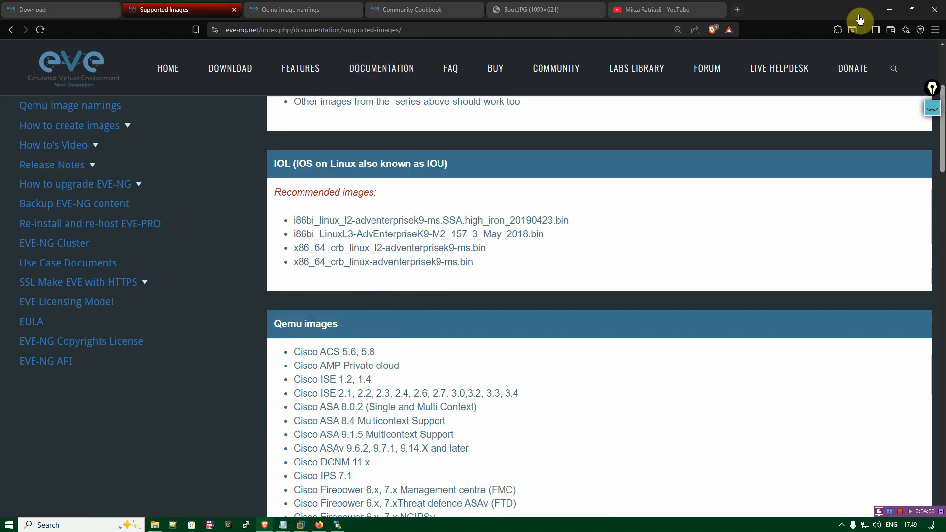
Switch to WinSCP, go to the local D:\EVE-NG folder and select the fortinet-FGT-v7.0.9-build0444 folder.
click(888, 10)
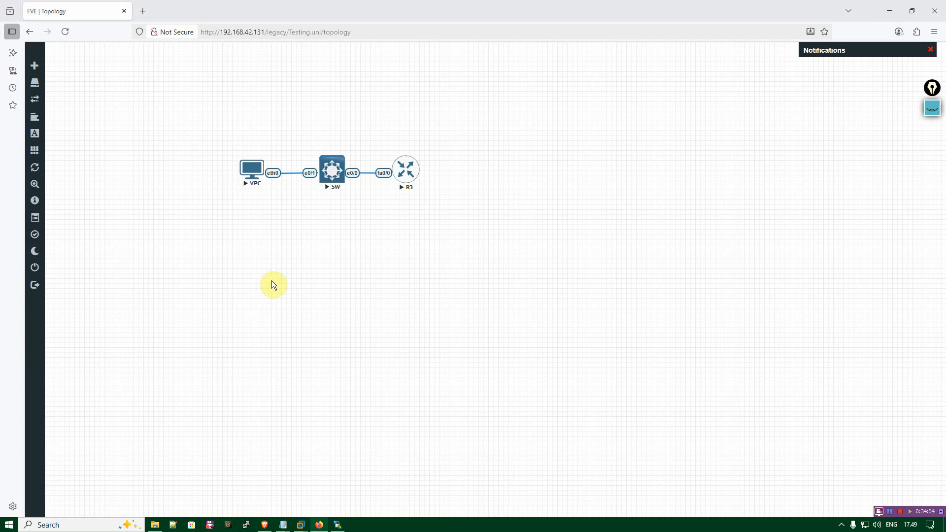
click(337, 525)
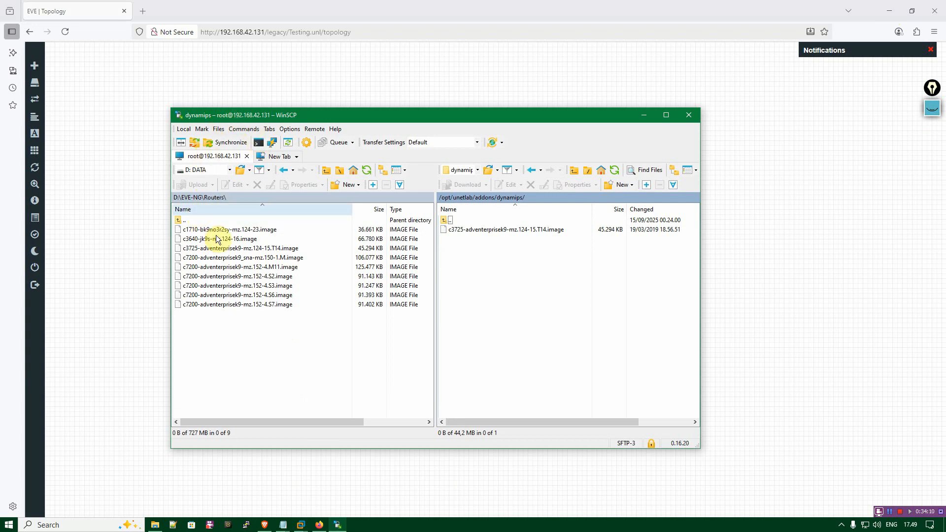
double_click(185, 219)
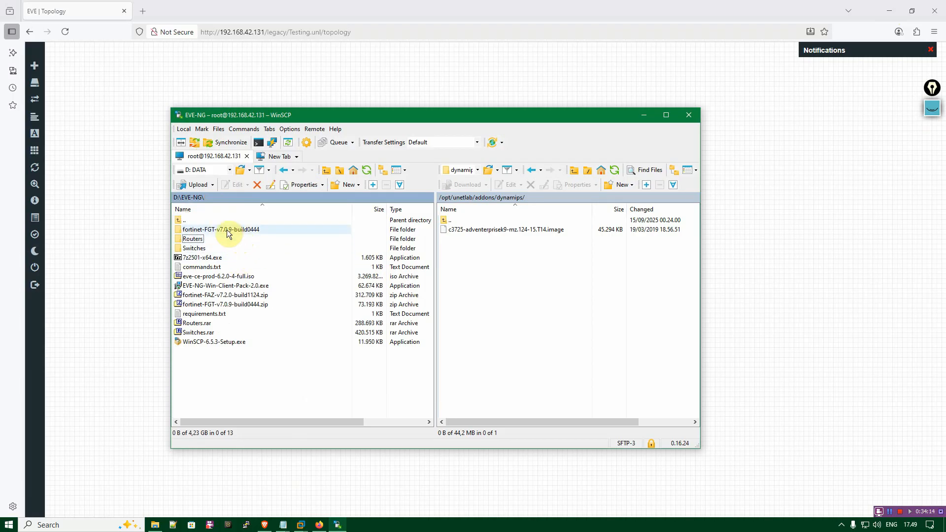
click(227, 229)
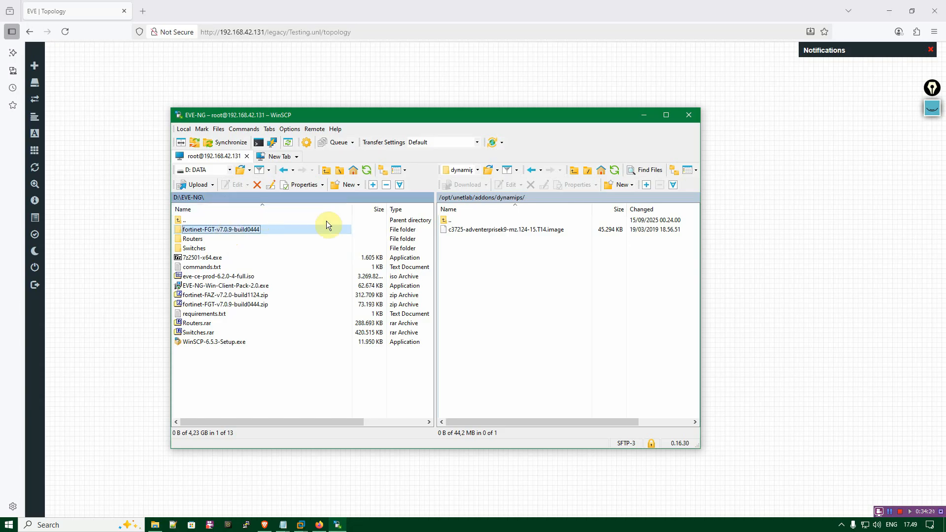
Upload the local fortinet-FGT-v7.0.9-build0444 folder to /opt/unetlab/addons/qemu/ on the EVE-NG server.
double_click(451, 220)
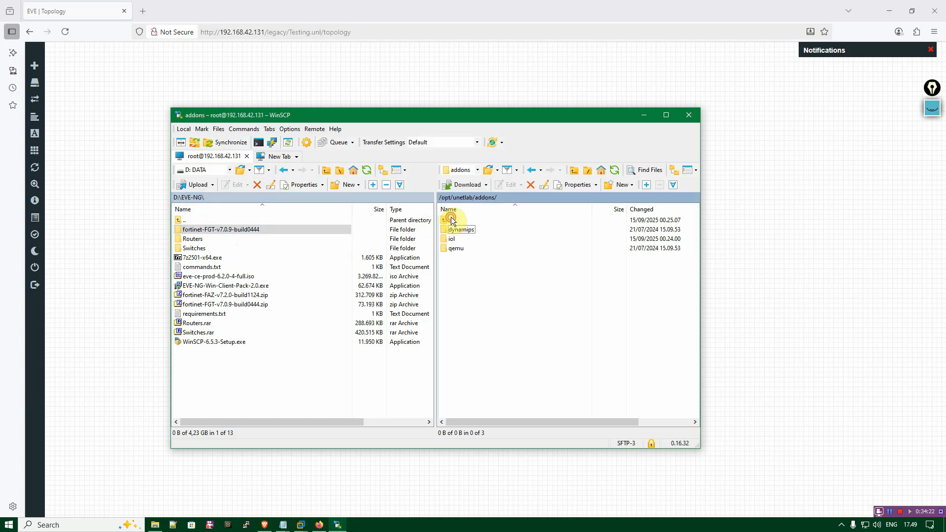
click(462, 198)
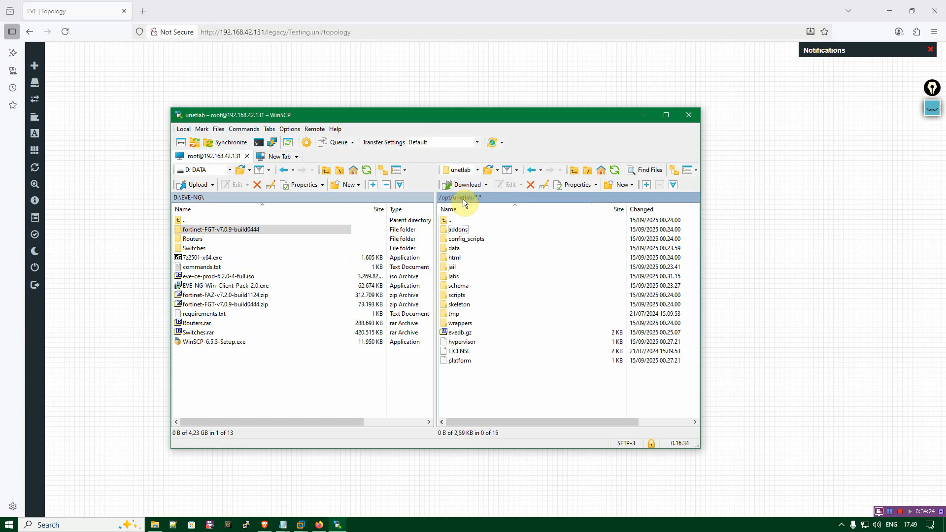
double_click(476, 229)
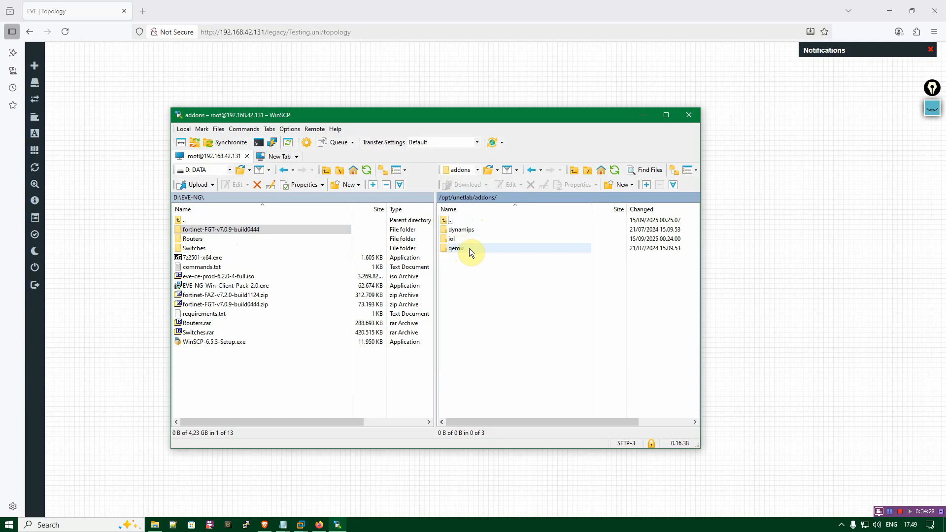
double_click(469, 248)
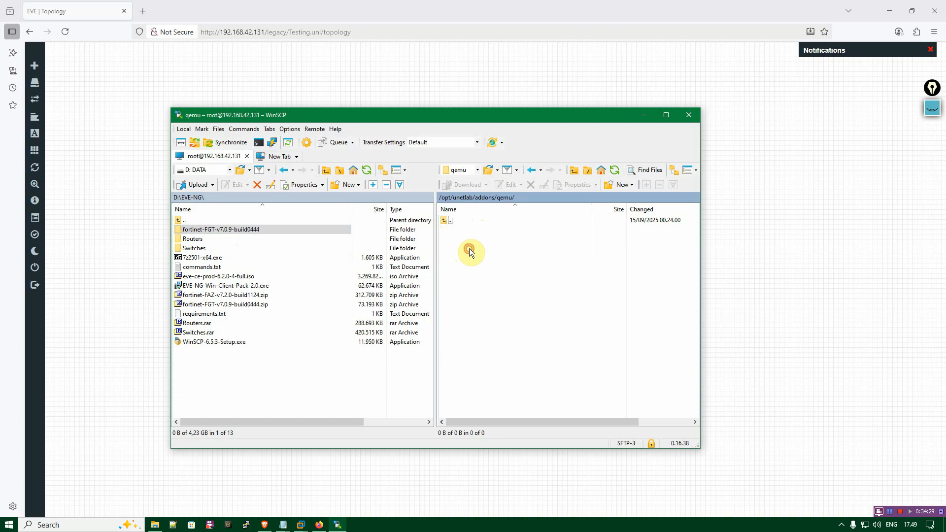
click(240, 229)
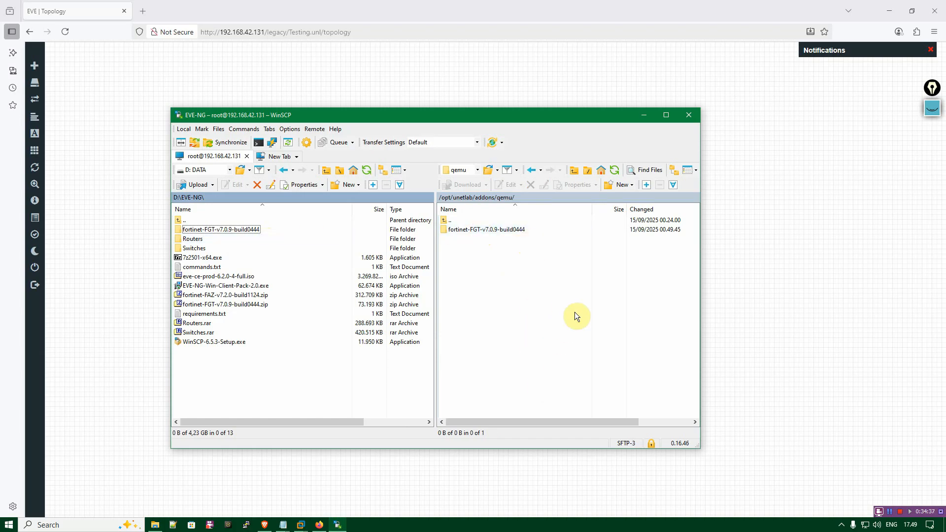
click(643, 116)
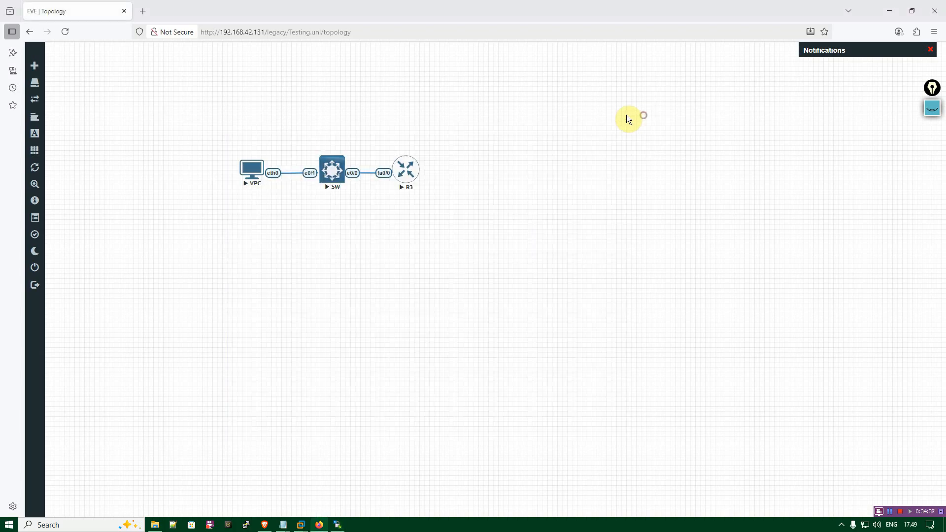
Run /opt/unetlab/wrappers/unl_wrapper -a fixpermissions in the EVE-NG virtual machine's console in VMware Workstation and return to the topology.
mouse_move(300, 523)
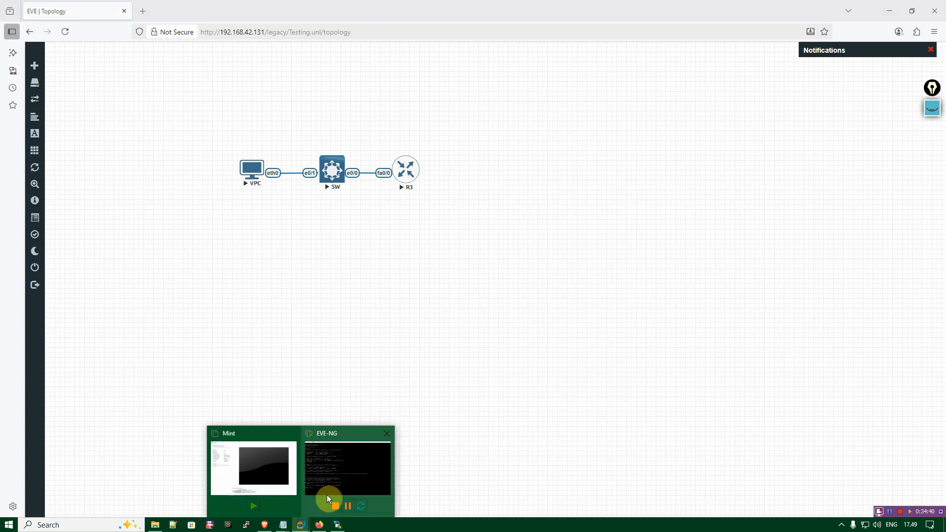
click(326, 495)
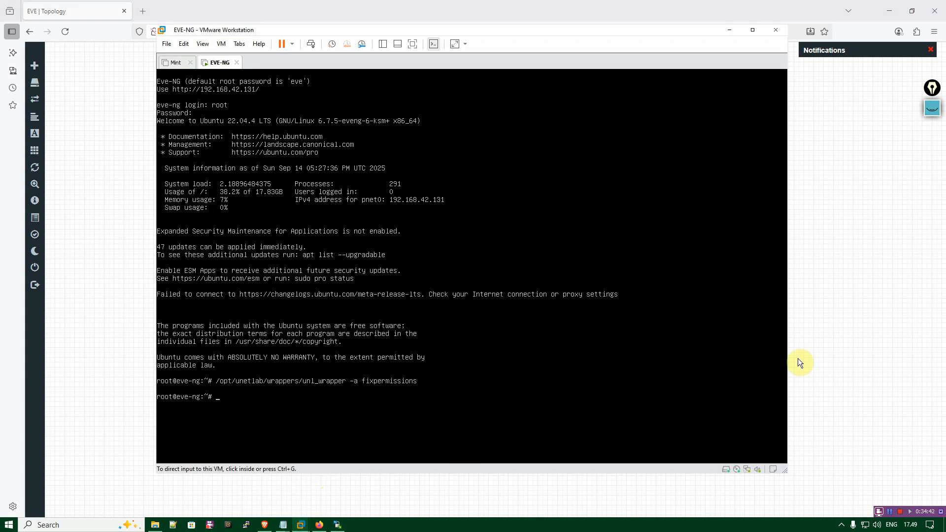
click(329, 383)
key(Up)
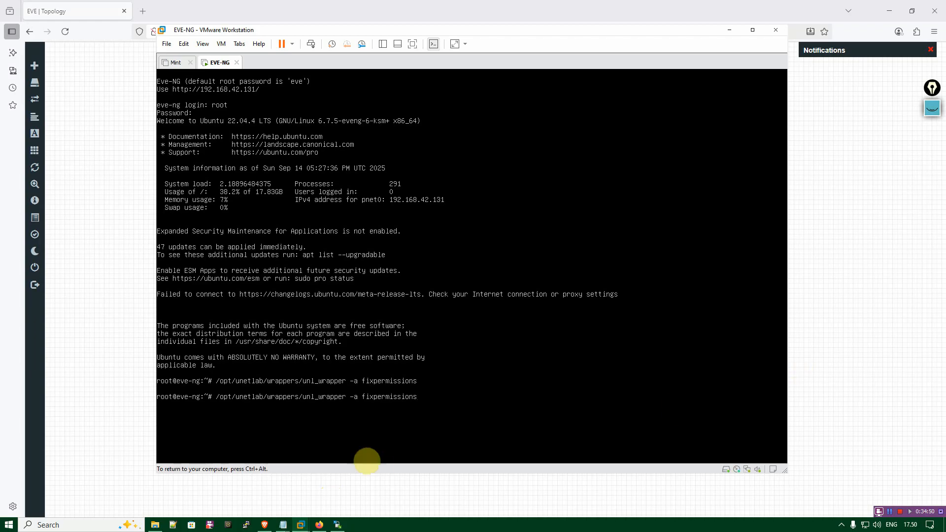
key(Return)
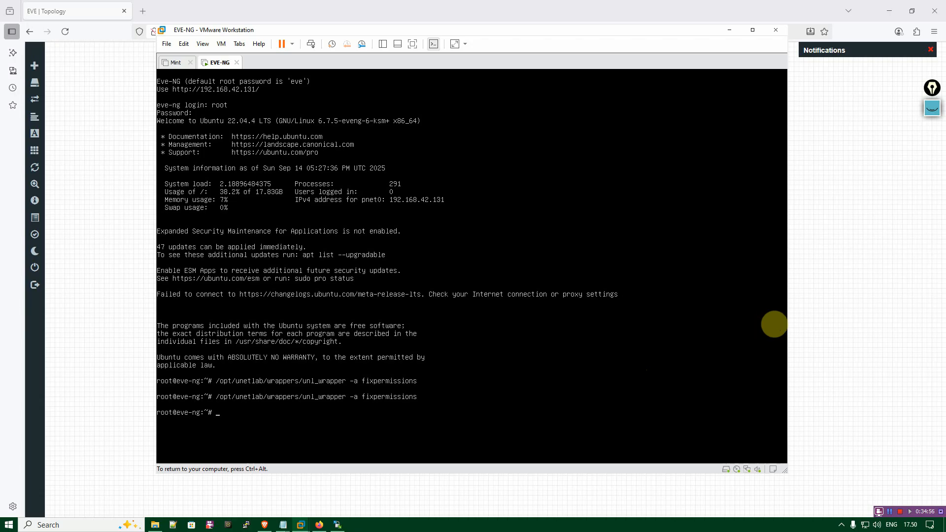
click(729, 30)
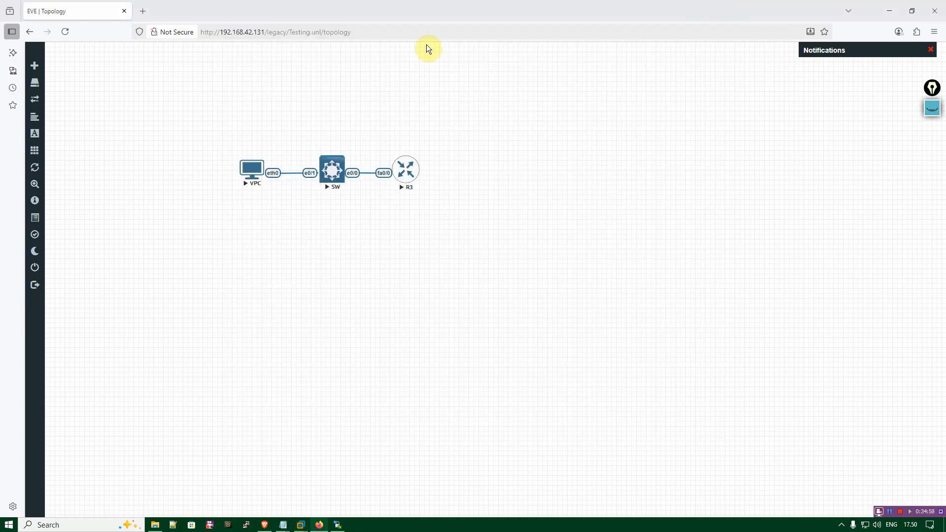
Add a Fortinet FortiGate node using the fortinet-FGT-v7.0.9-build0444 image with its default settings and place it beside R3, opposite the switch.
right_click(471, 105)
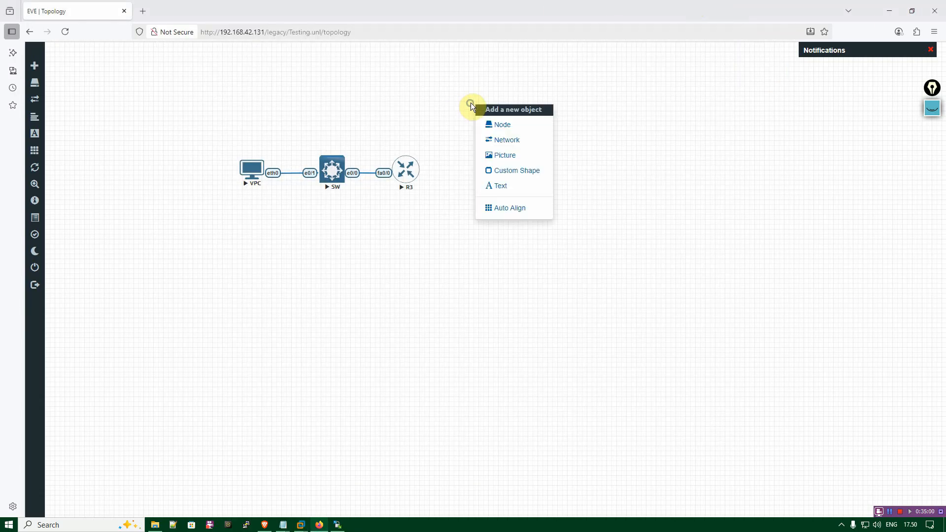
click(538, 130)
text(for)
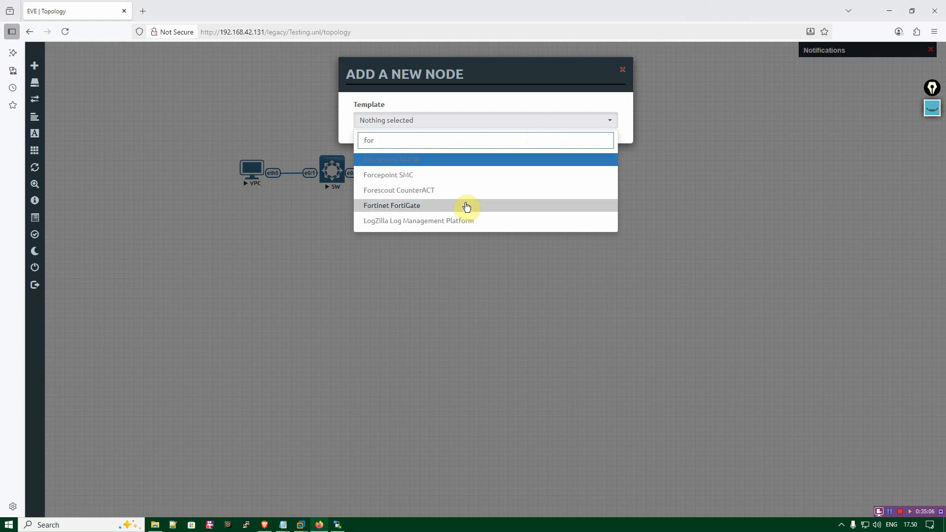
click(464, 205)
scroll(488, 232, down, 1)
click(517, 156)
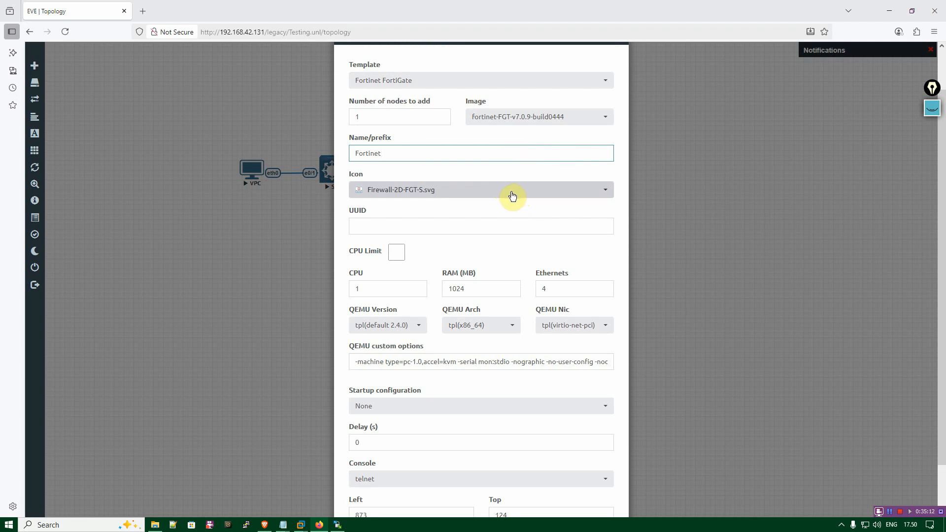
scroll(520, 236, down, 1)
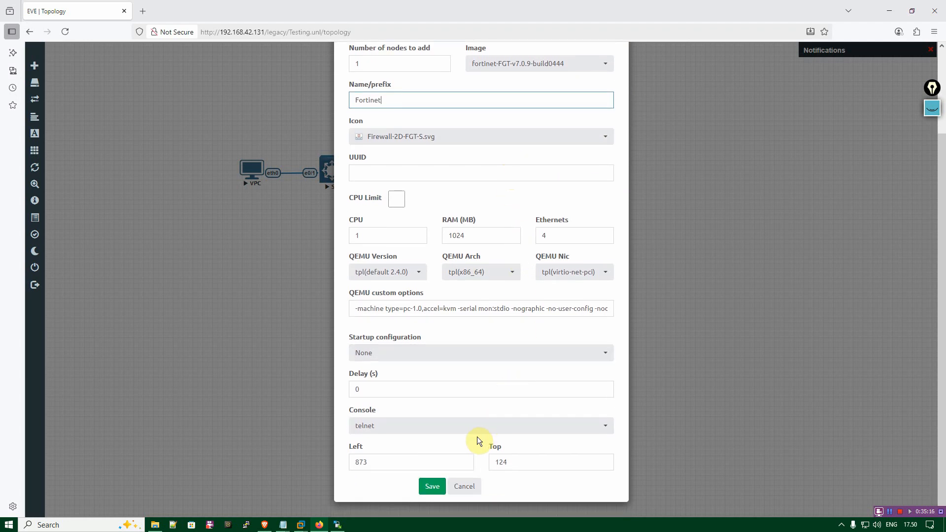
click(432, 486)
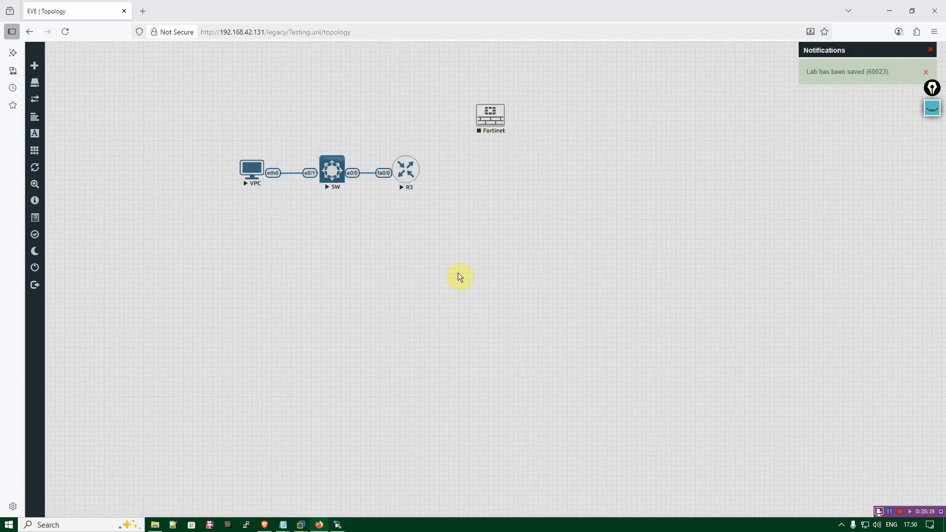
drag(491, 128, 479, 183)
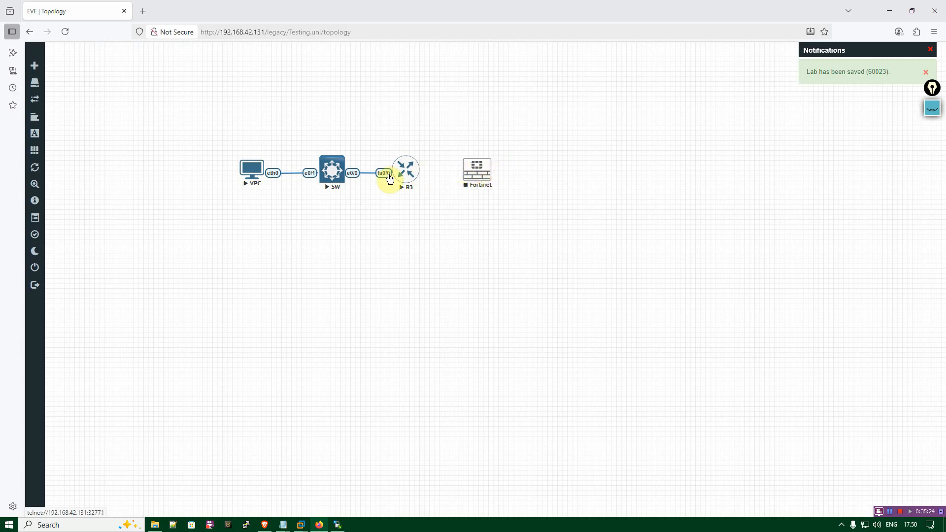
Stop R3 and connect its fa0/1 interface to port1 of the Fortinet node.
click(409, 178)
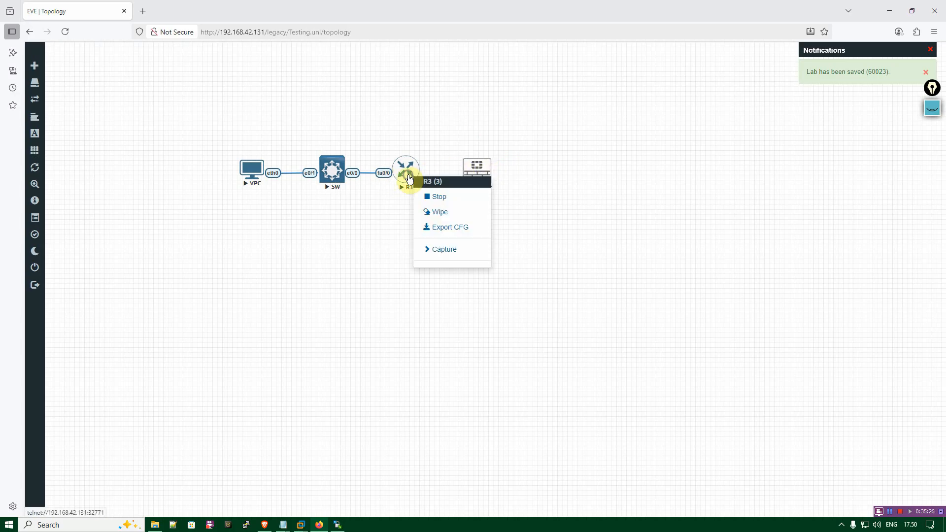
click(423, 196)
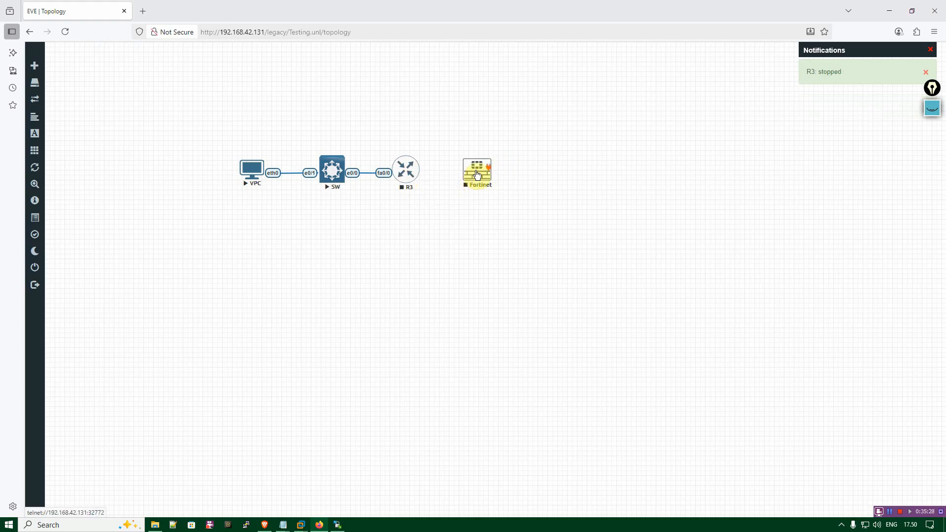
drag(488, 167, 417, 177)
click(505, 338)
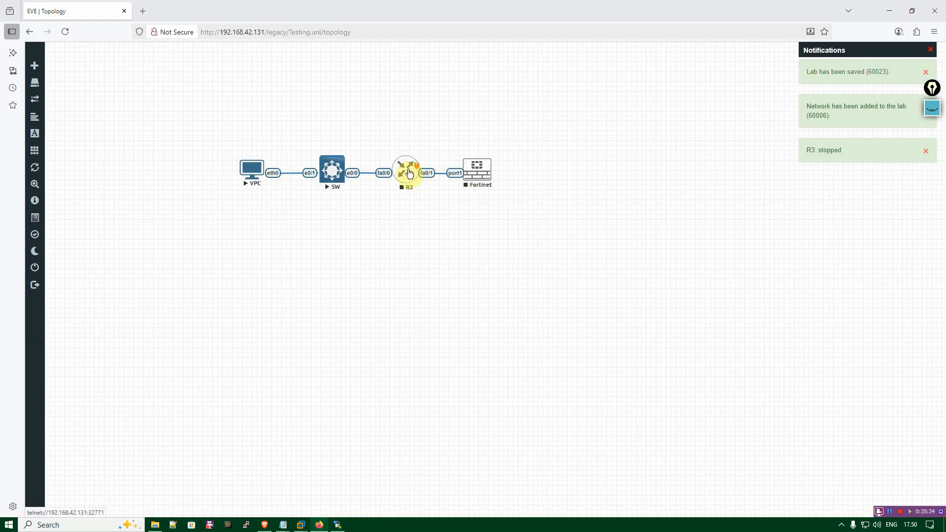
Start the R3 router and the Fortinet node.
right_click(412, 175)
click(448, 192)
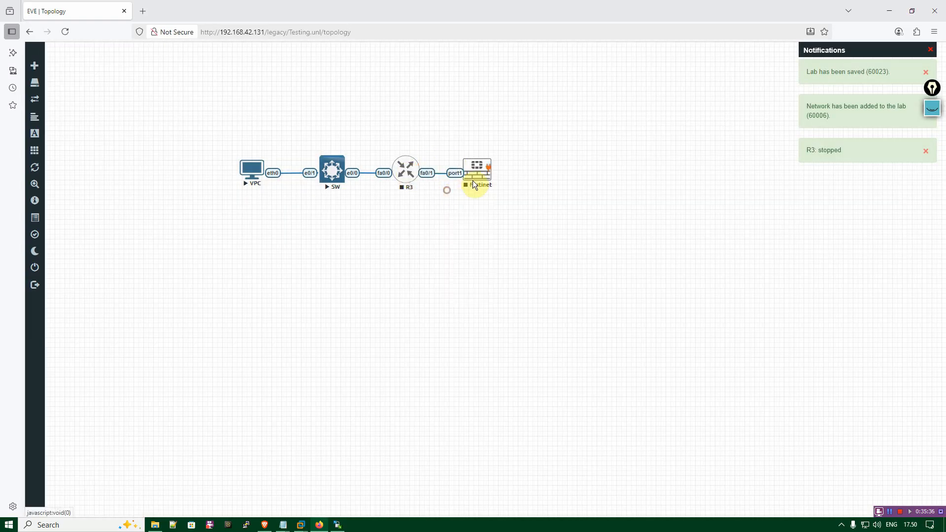
right_click(473, 176)
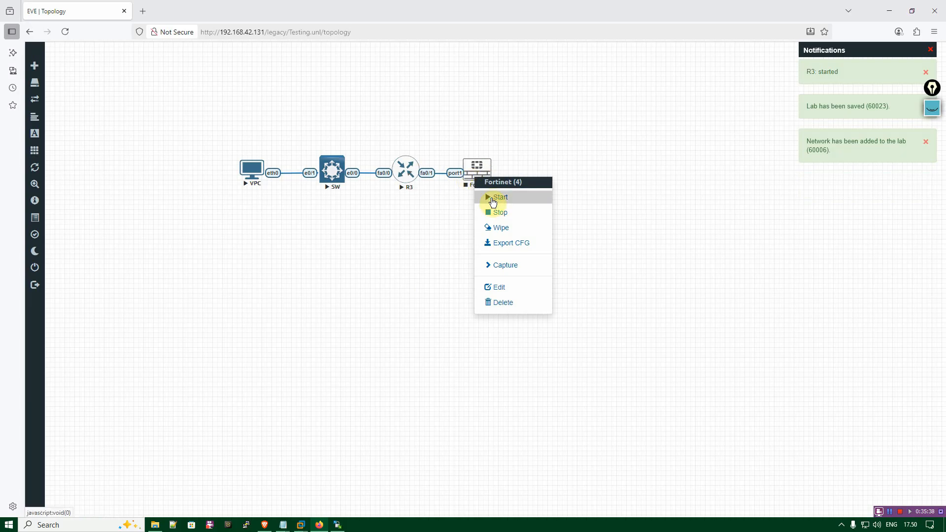
click(492, 197)
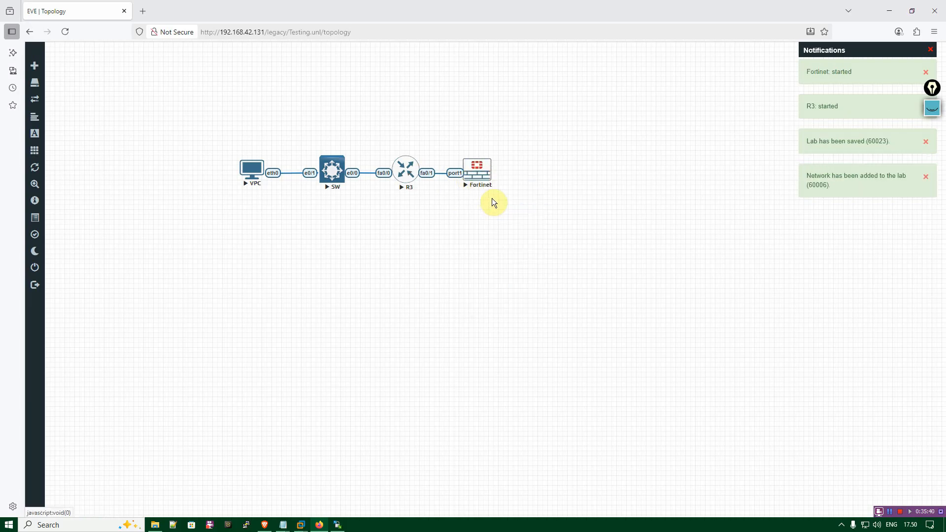
Try to log in as admin with the account password in the Fortinet node's telnet console, and close the session.
click(473, 175)
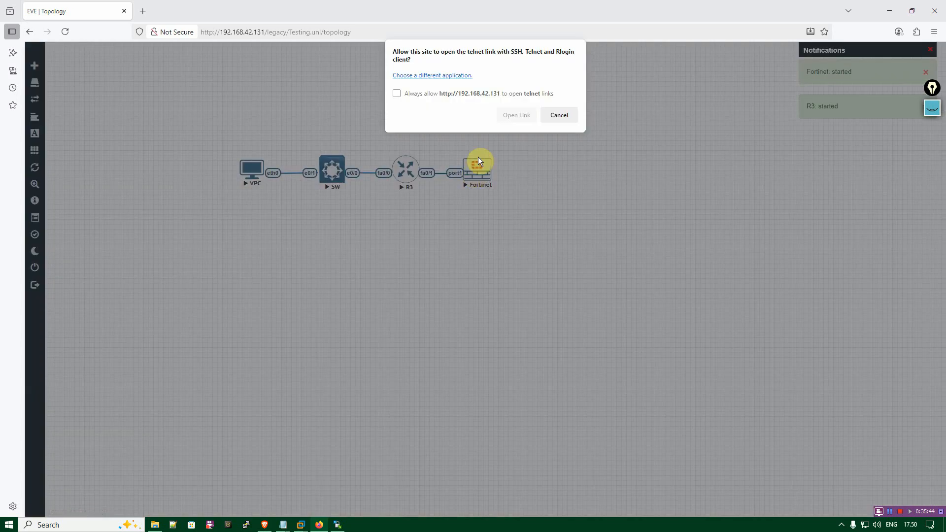
click(509, 117)
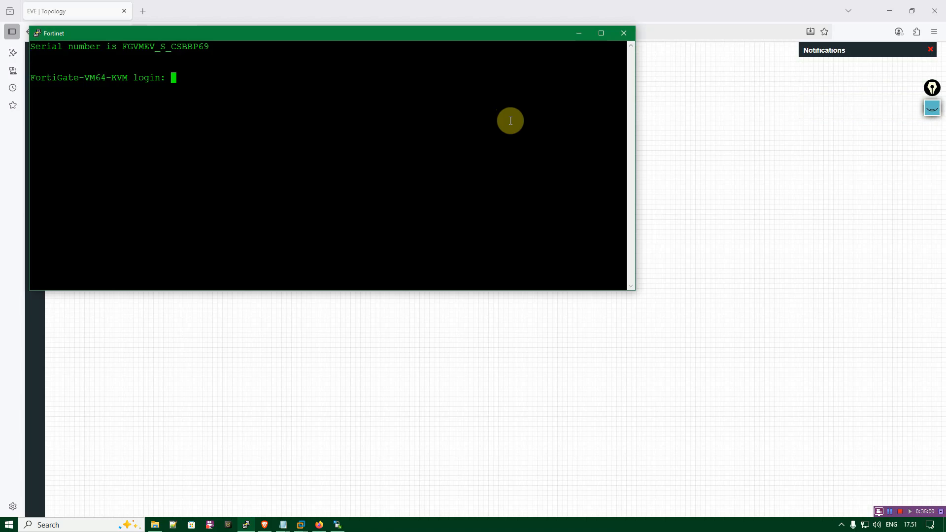
text(admin)
key(Return)
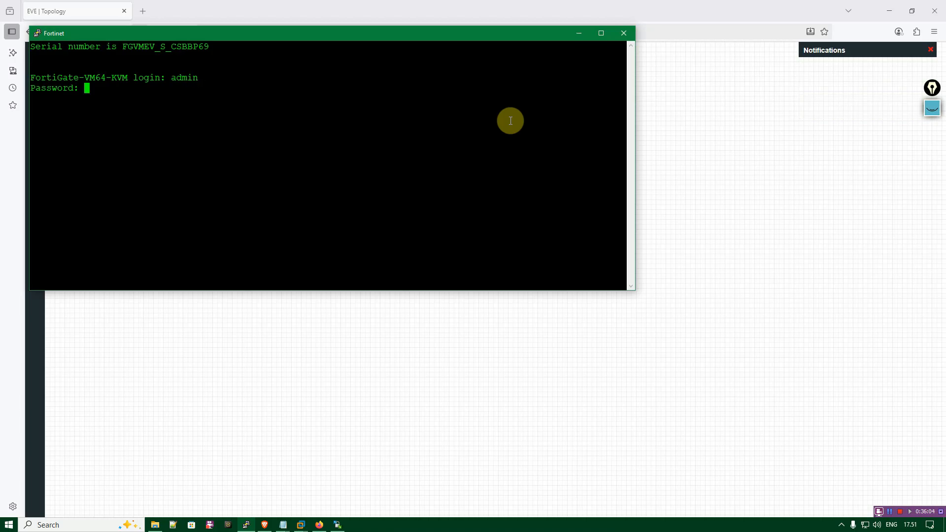
key(Return)
text(admin)
key(Return)
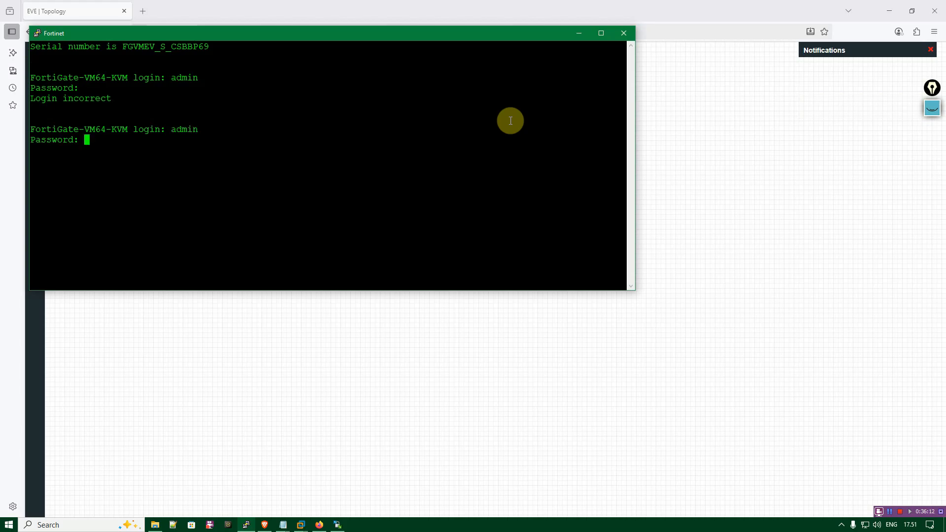
key(Return)
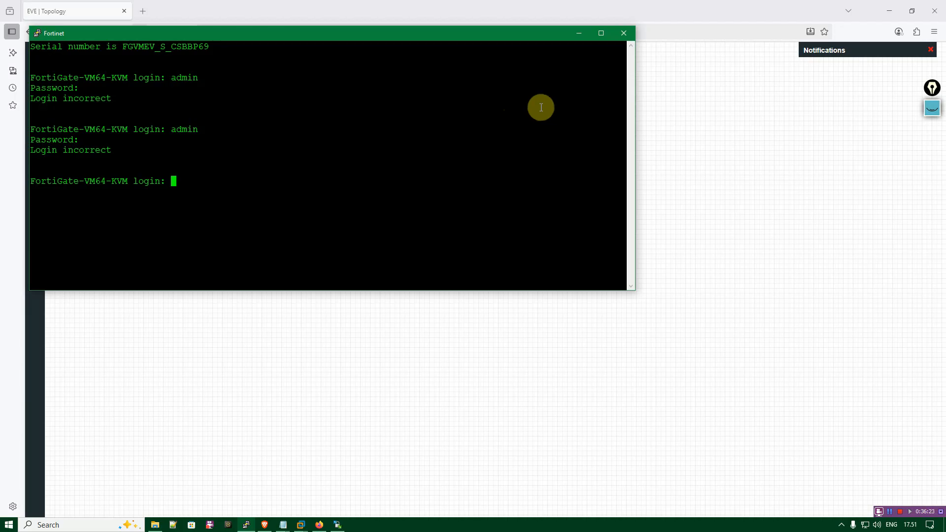
key(Return)
click(627, 39)
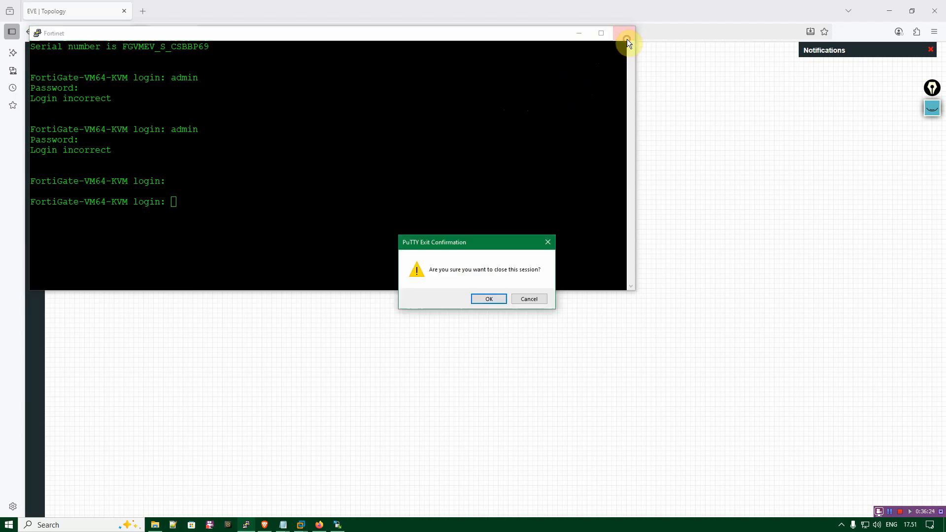
click(481, 298)
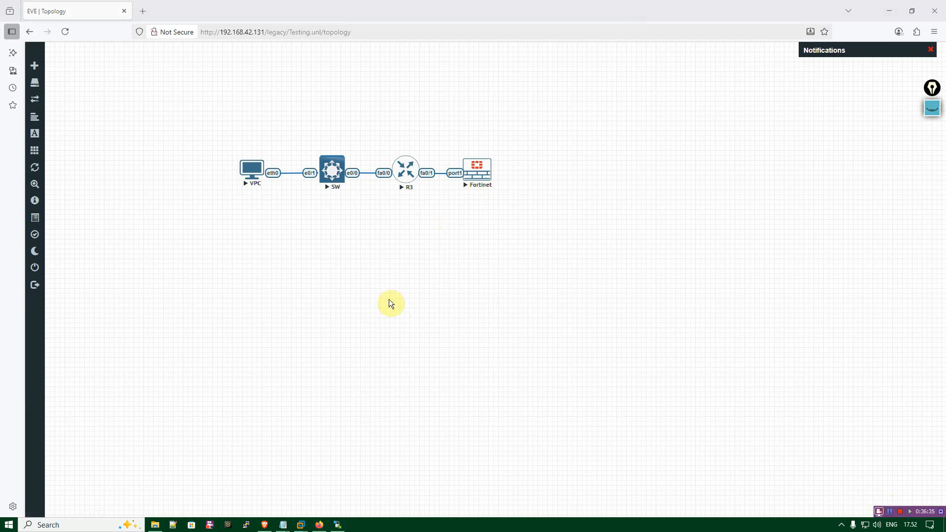
Reopen the Fortinet node's telnet console, log in as admin, and enter and confirm a new account password.
click(473, 177)
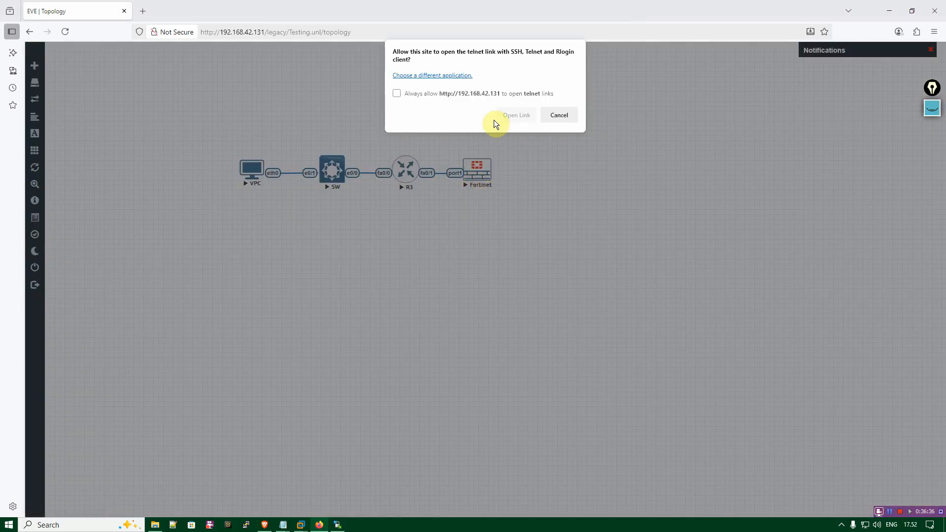
click(516, 115)
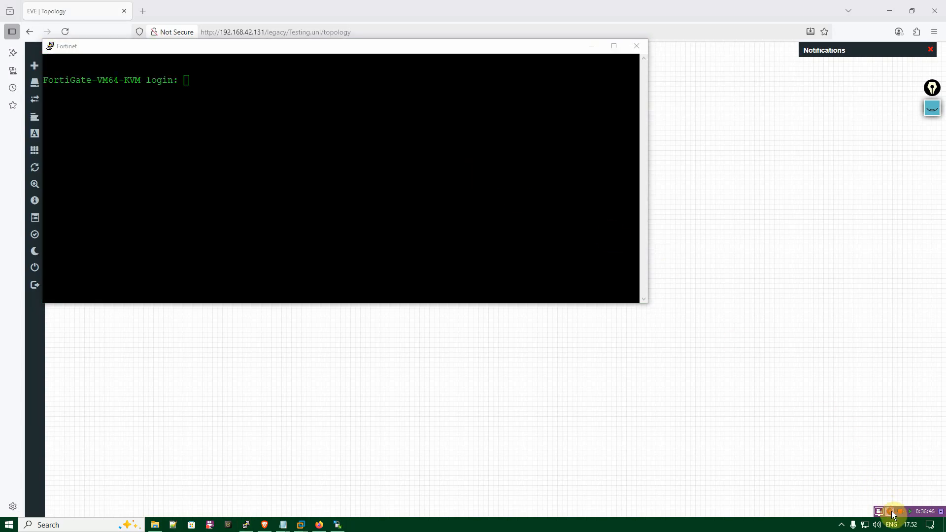
click(377, 187)
text(admin)
key(Return)
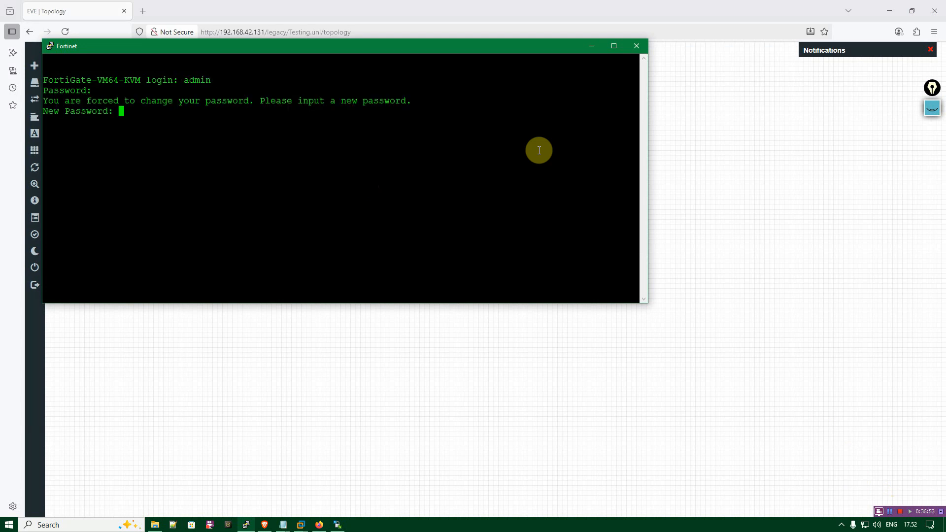
key(Return)
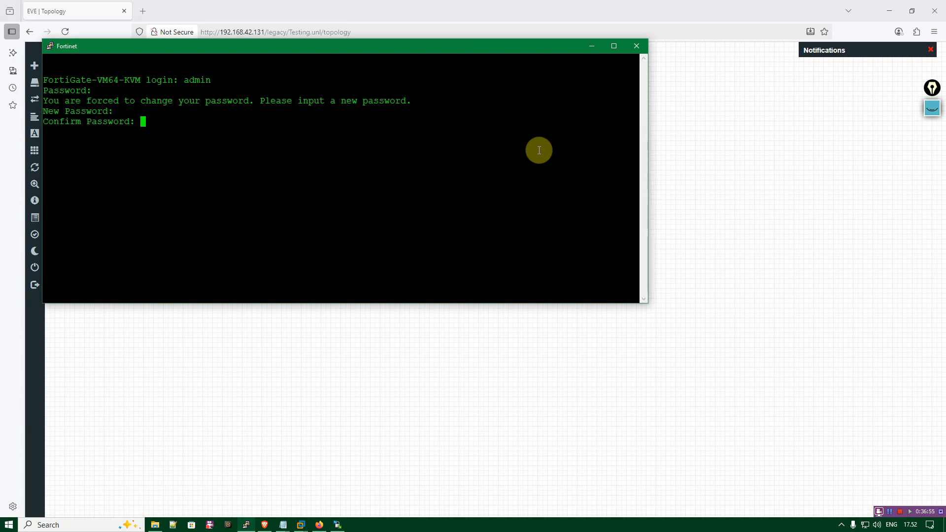
key(Return)
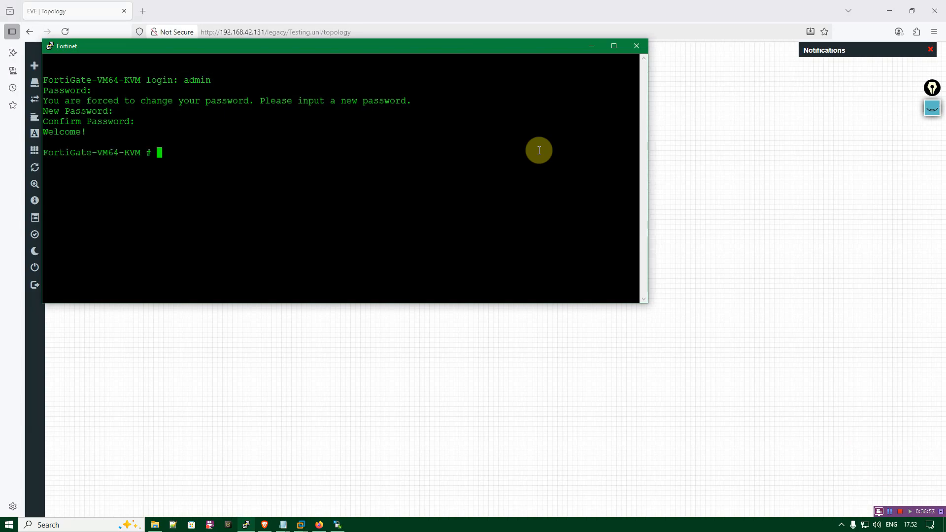
List the available FortiGate CLI commands, exit the CLI and close the console session.
key(question)
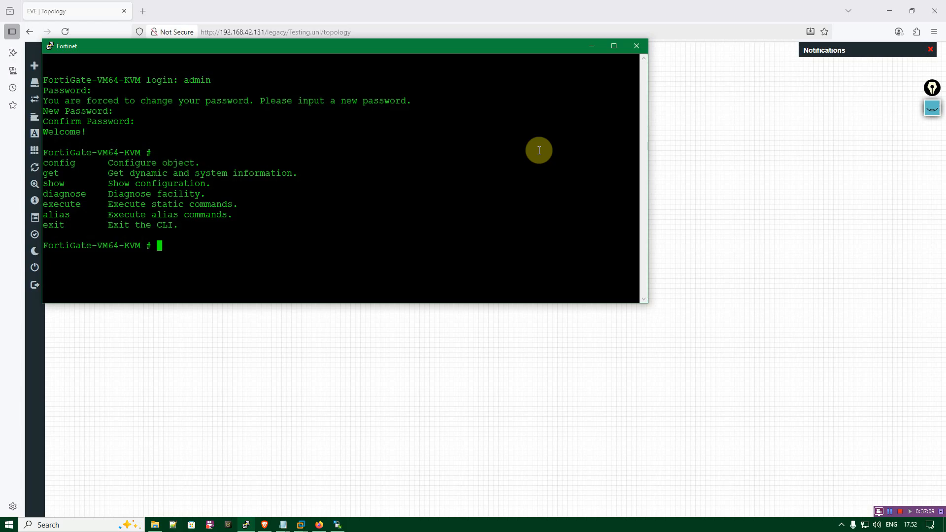
text(exit)
key(Return)
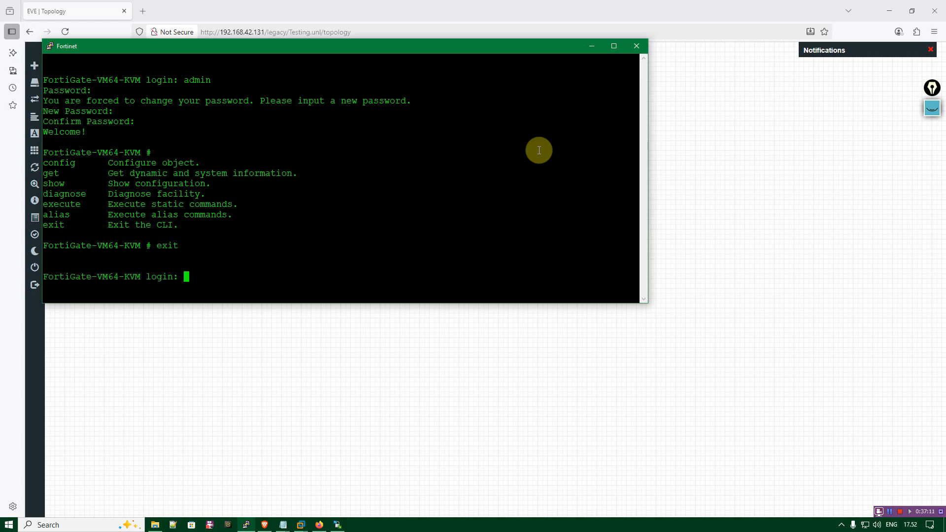
click(634, 44)
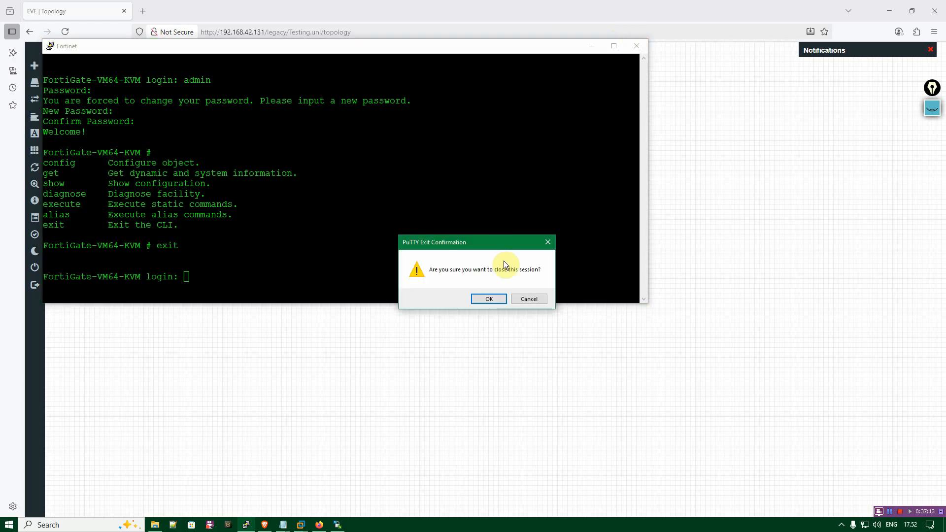
click(497, 298)
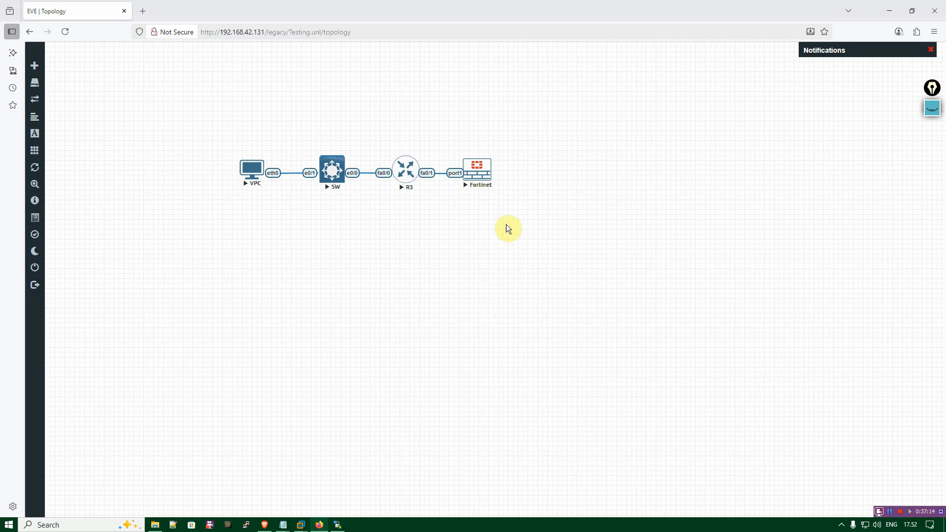
Open the VPC node's telnet console and list its available commands with ?
click(259, 168)
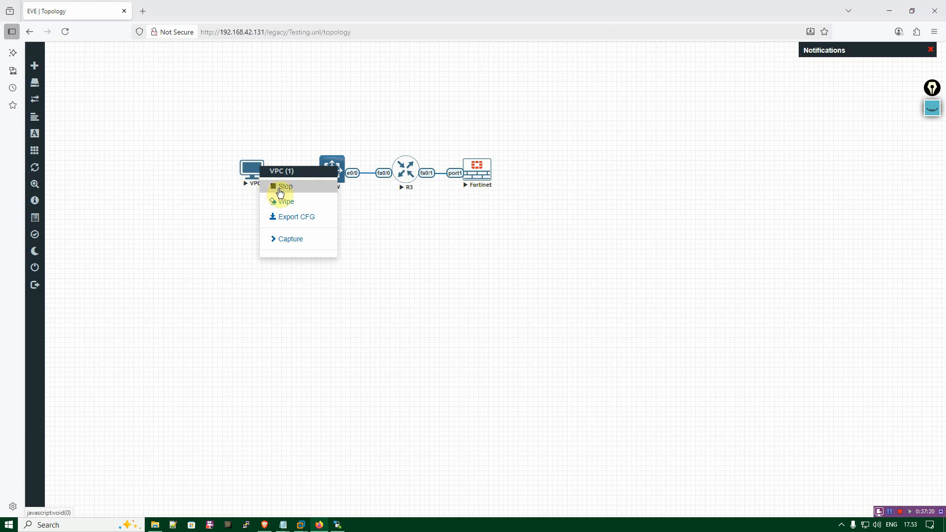
click(253, 173)
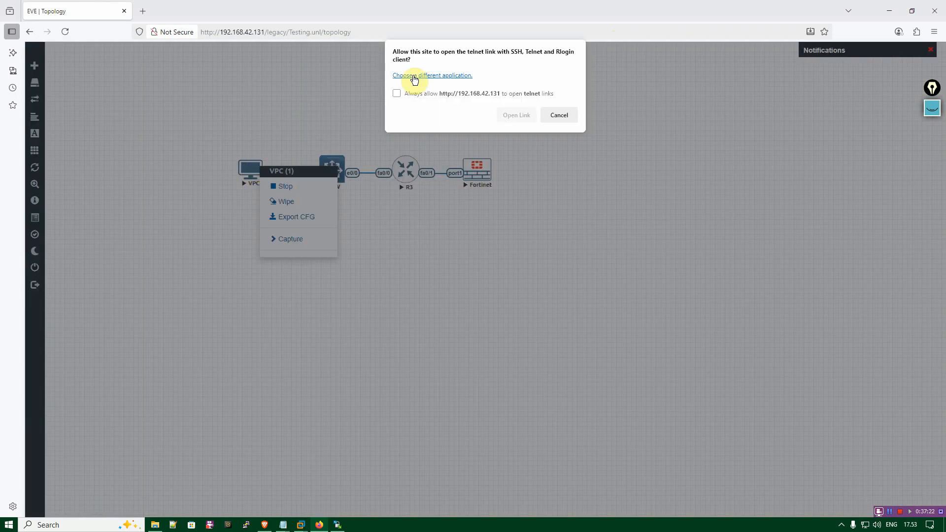
click(521, 117)
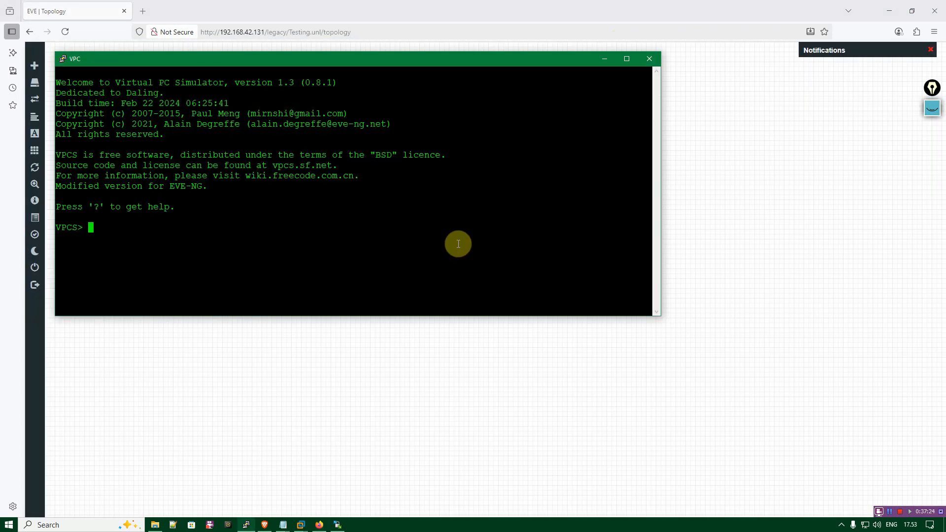
text(?)
key(Return)
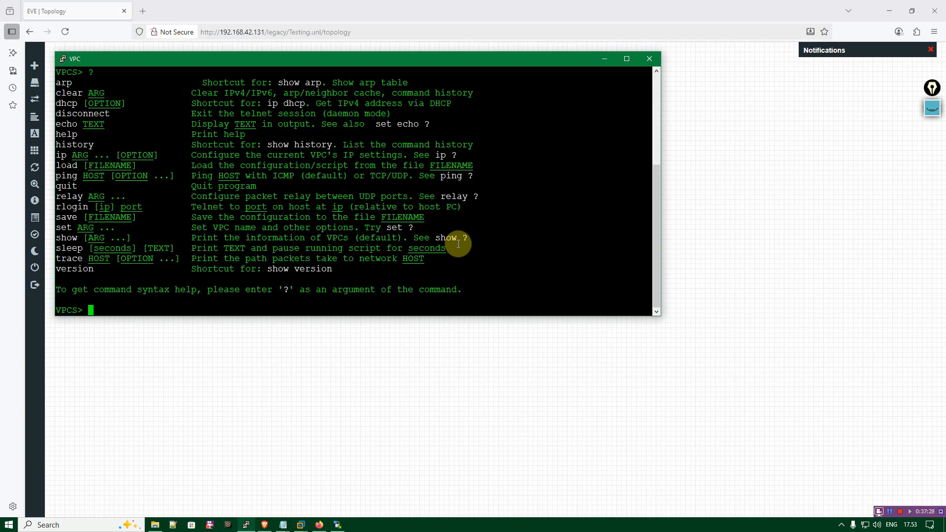
scroll(287, 206, up, 5)
scroll(287, 206, down, 5)
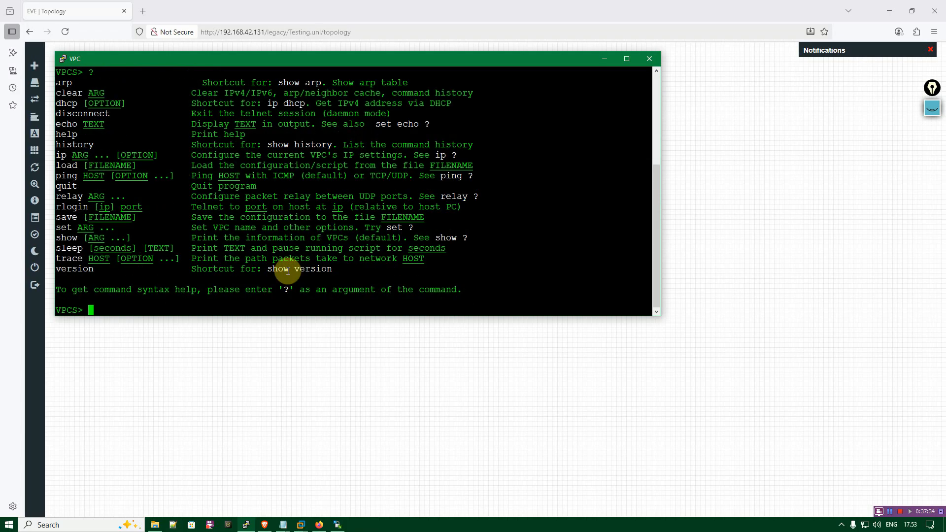
Try the exit command in the VPC console, and close the console session.
text(exit)
key(Return)
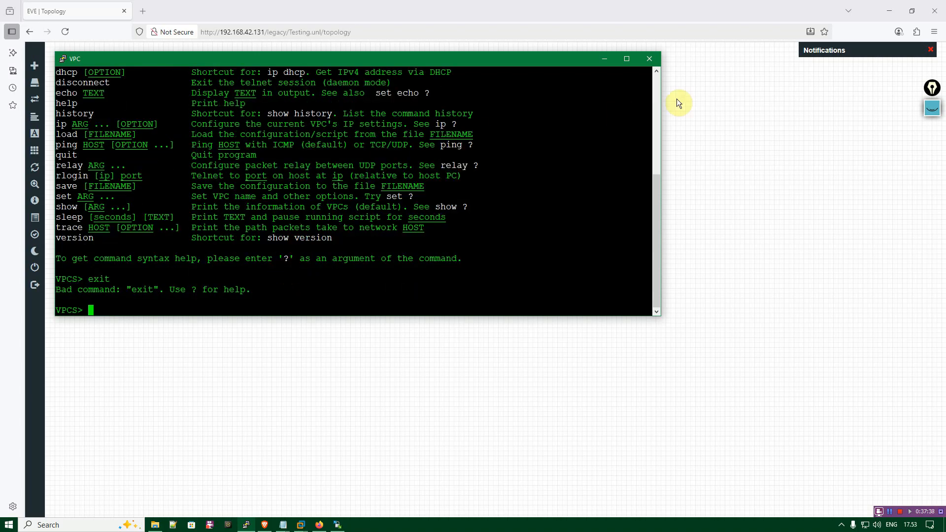
click(647, 59)
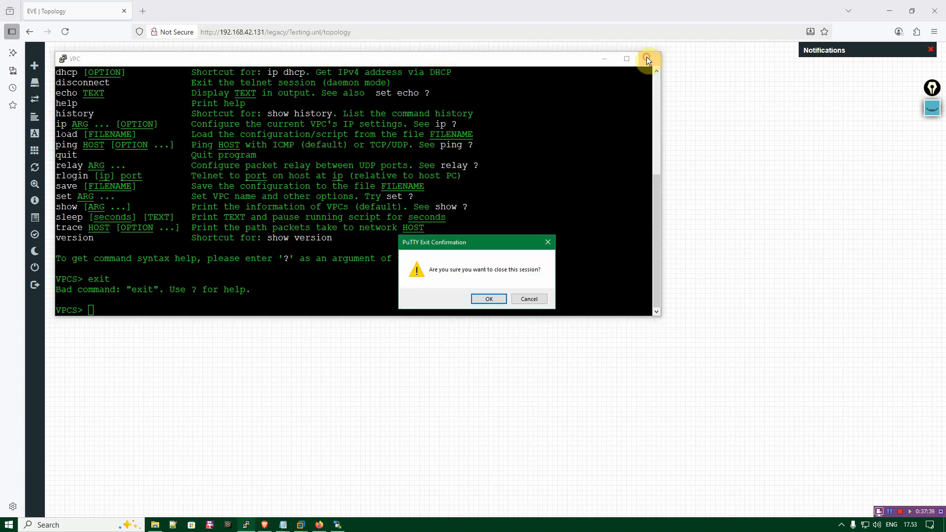
click(499, 300)
click(587, 344)
click(890, 512)
click(422, 297)
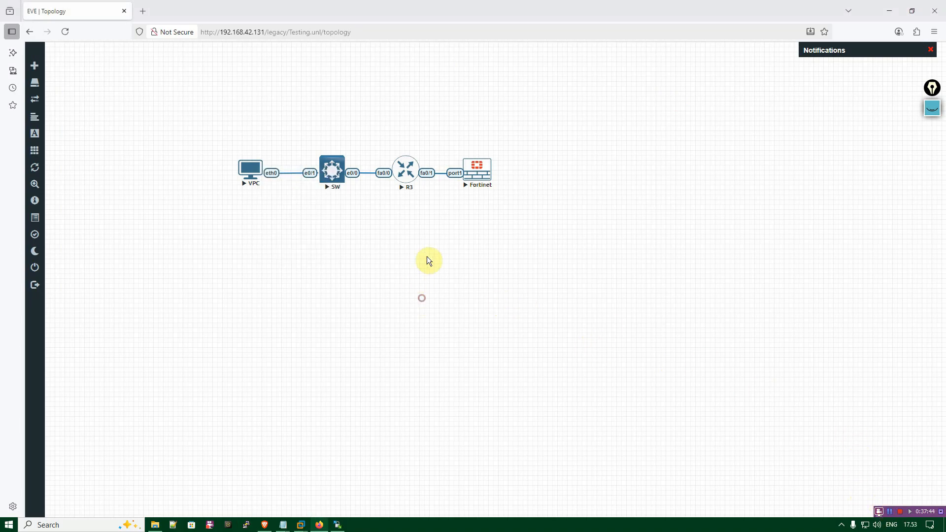
Stop all nodes in the Testing lab.
drag(495, 212, 182, 132)
mouse_move(40, 119)
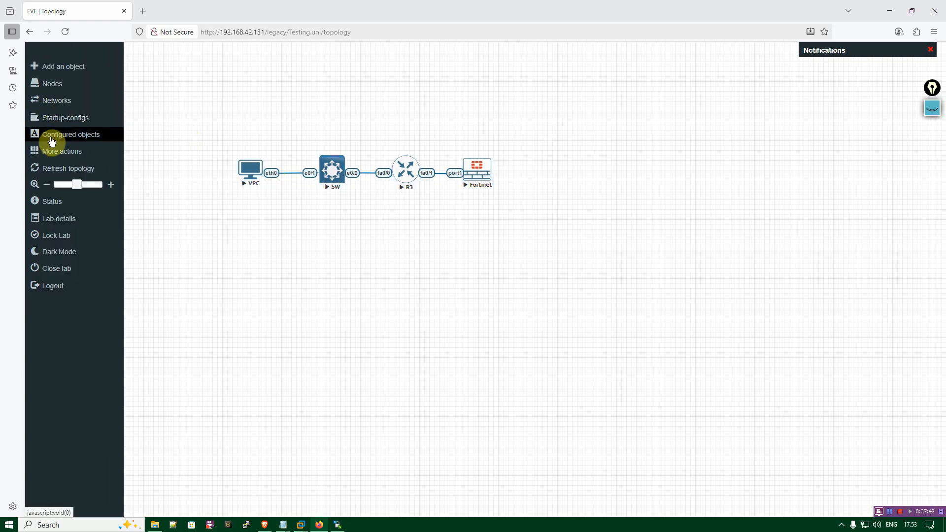
click(55, 154)
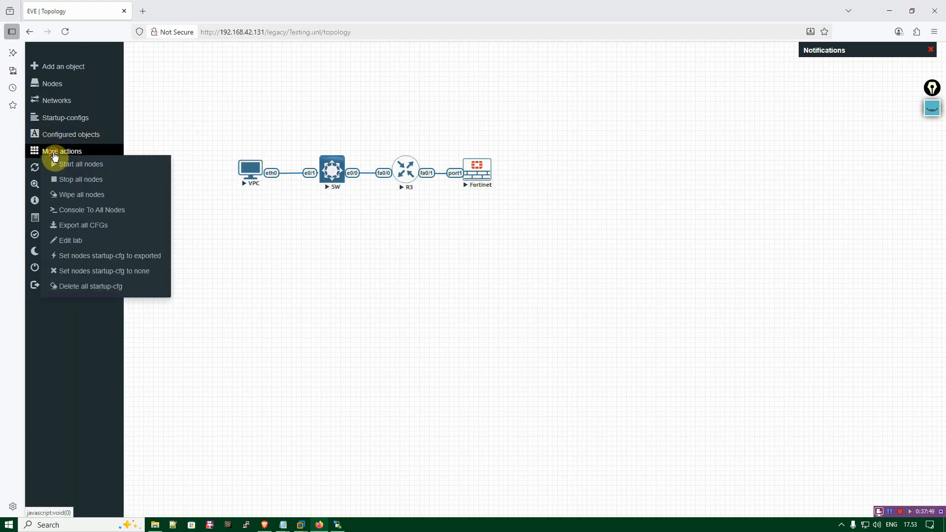
click(96, 179)
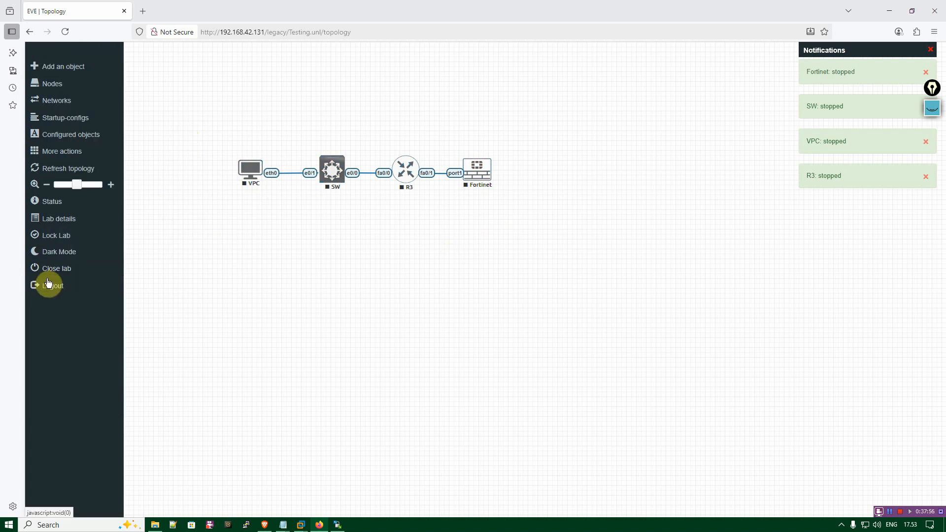
Close the Testing lab, sign out of EVE-NG and minimize the browser.
click(52, 274)
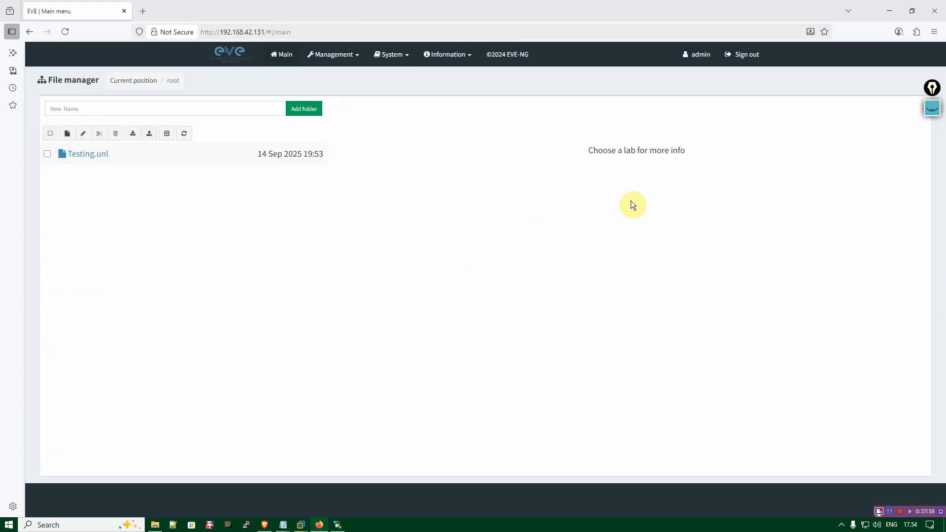
click(742, 61)
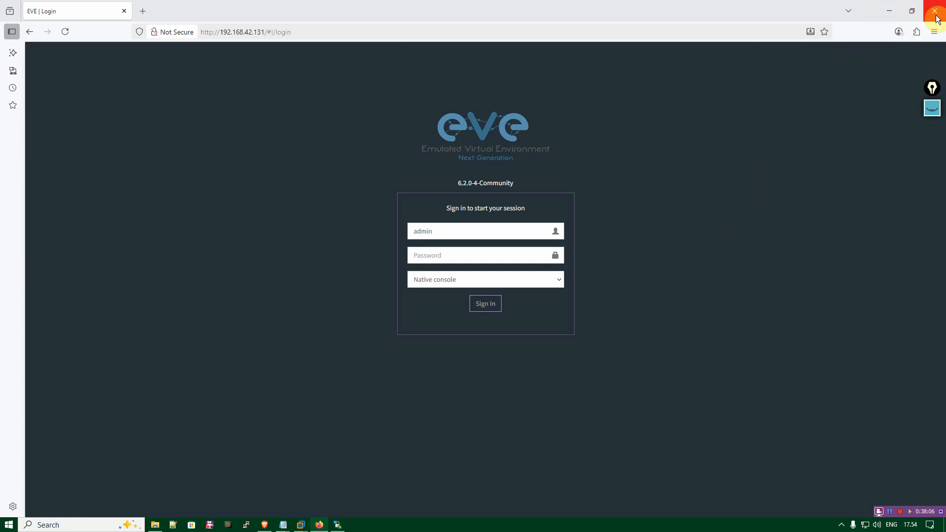
click(889, 11)
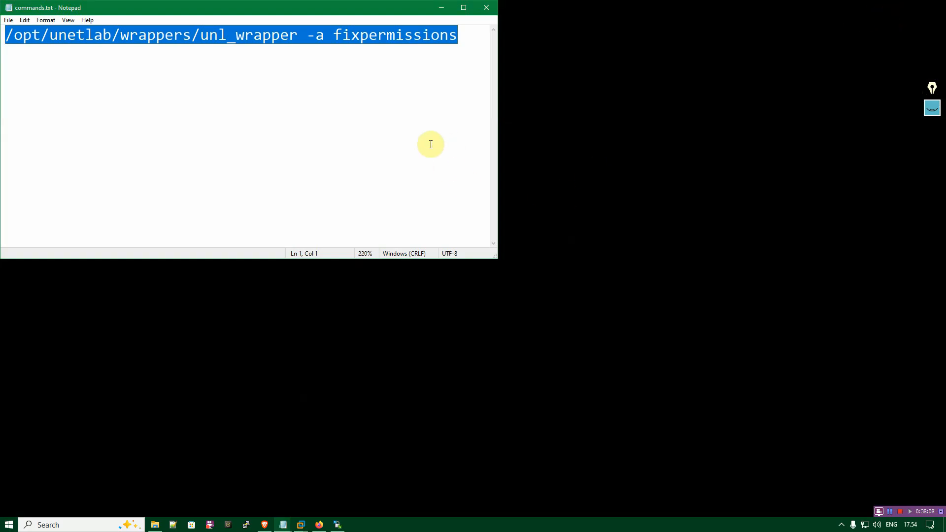
Minimize the commands.txt Notepad window and close the WinSCP session to the EVE-NG server.
click(408, 147)
click(440, 8)
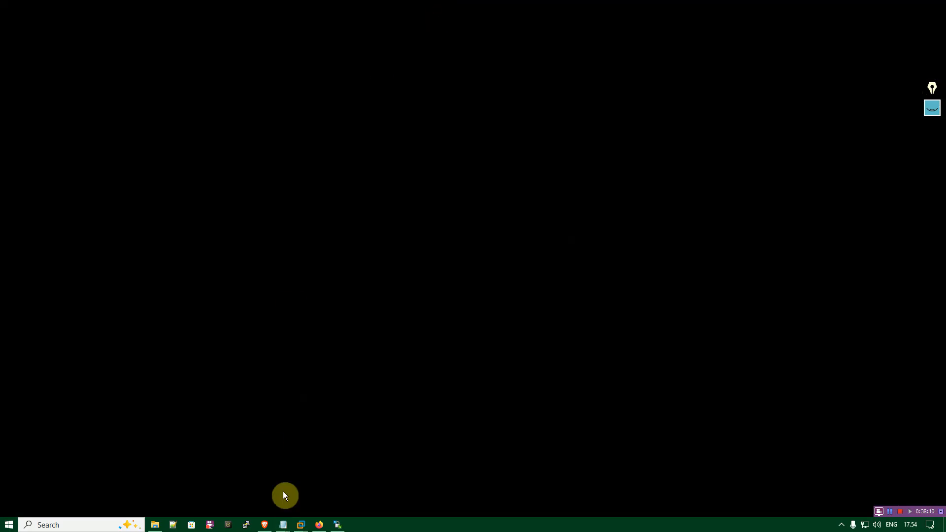
click(335, 525)
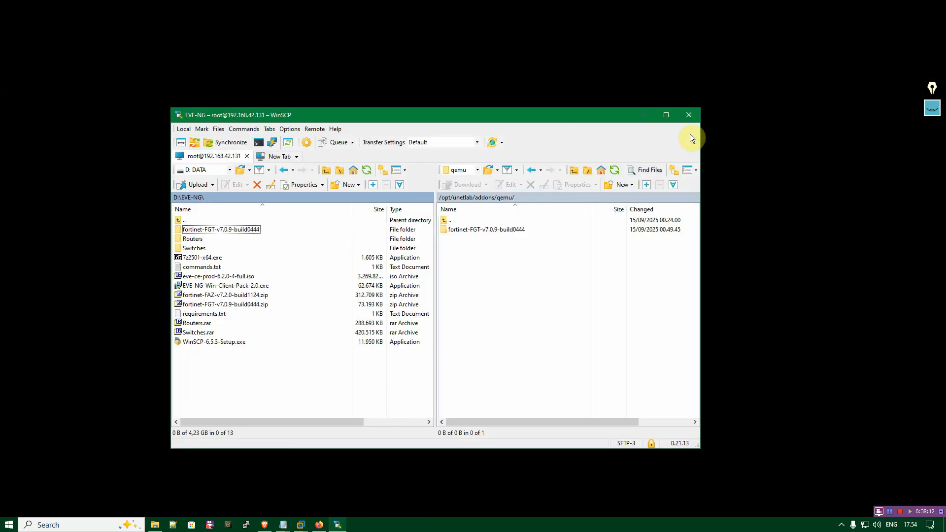
click(688, 114)
click(413, 308)
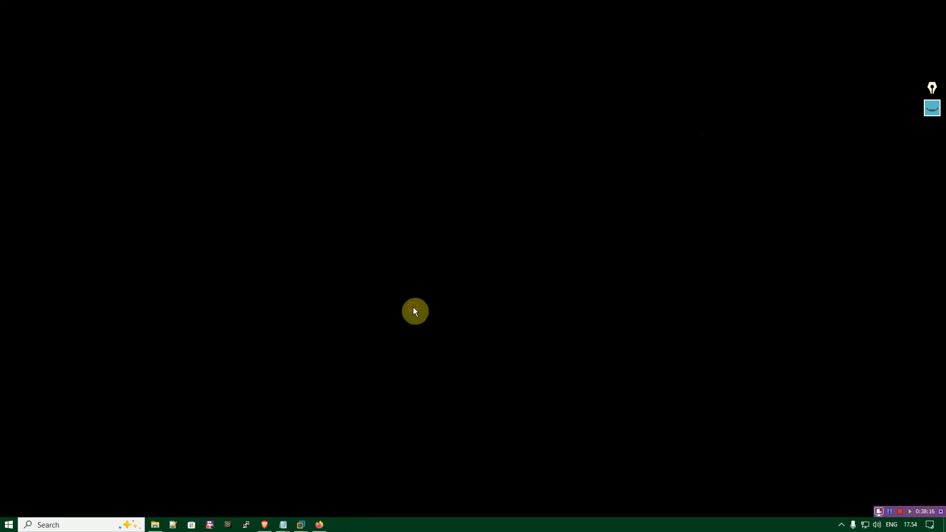
Switch to the EVE-NG virtual machine in VMware Workstation and shut it down with shutdown -h now.
mouse_move(301, 524)
click(339, 465)
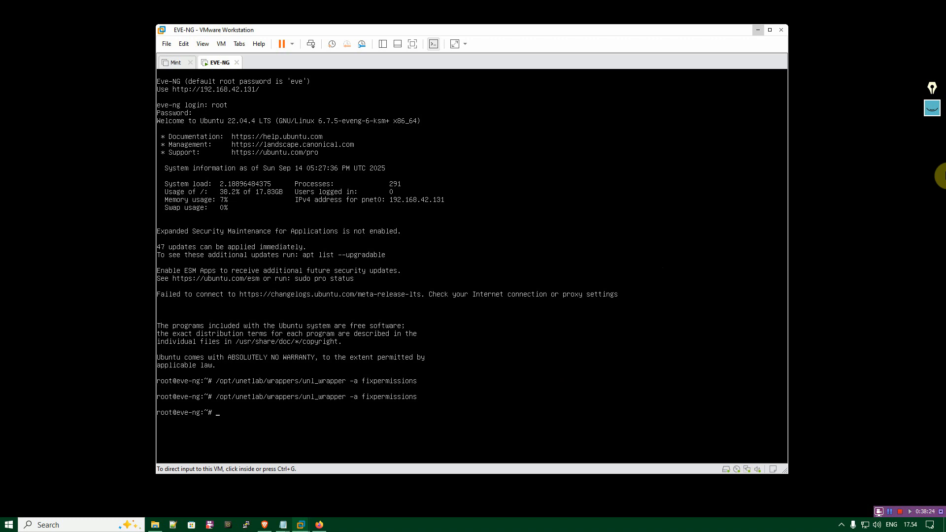
click(365, 245)
text(shutdown -h now)
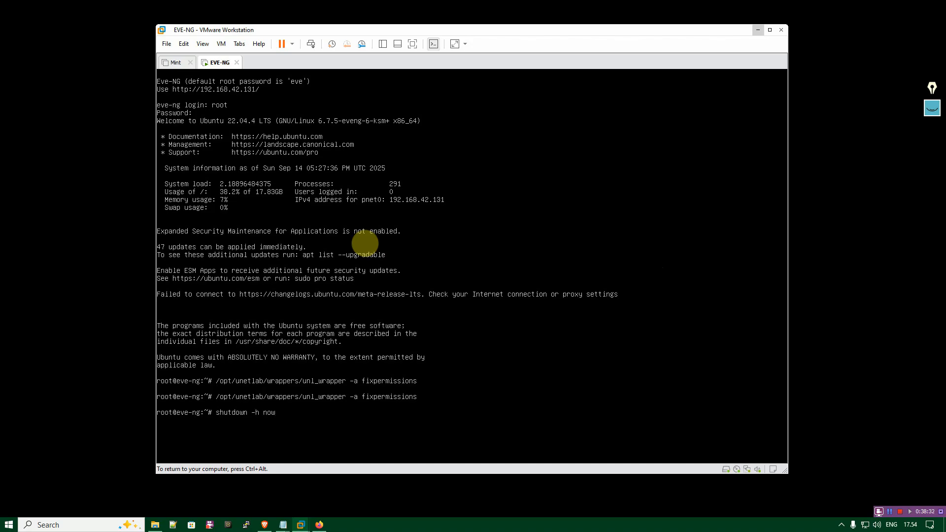
key(Return)
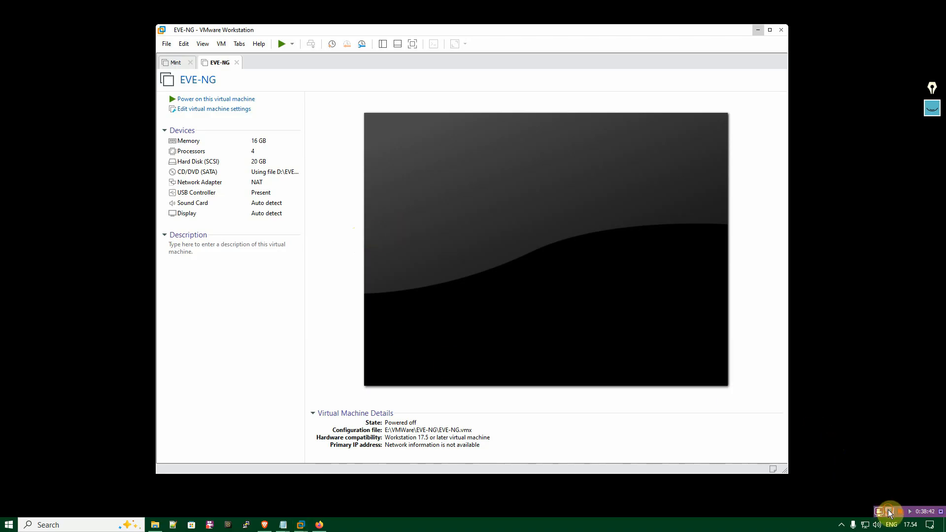
Set the EVE-NG virtual machine's CD/DVD drive to use the physical drive with Auto detect, and disable Connect at power on.
click(232, 277)
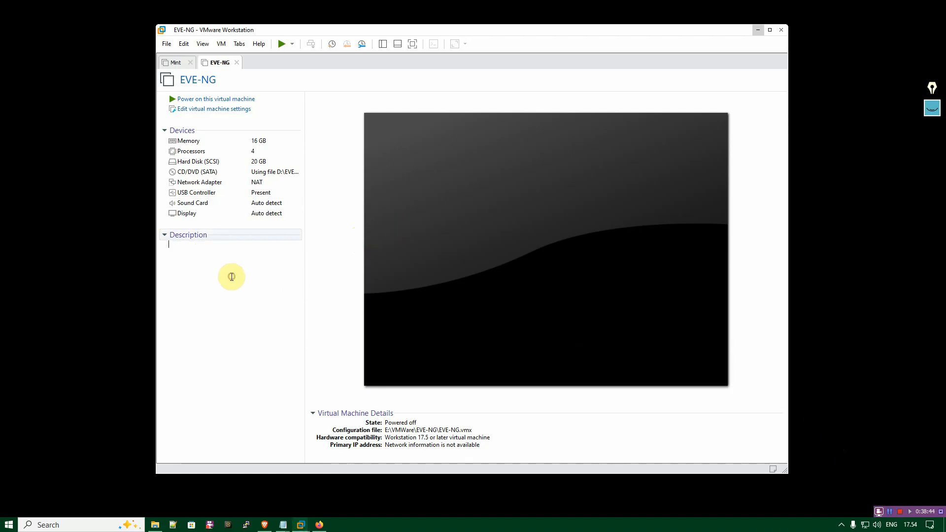
click(226, 109)
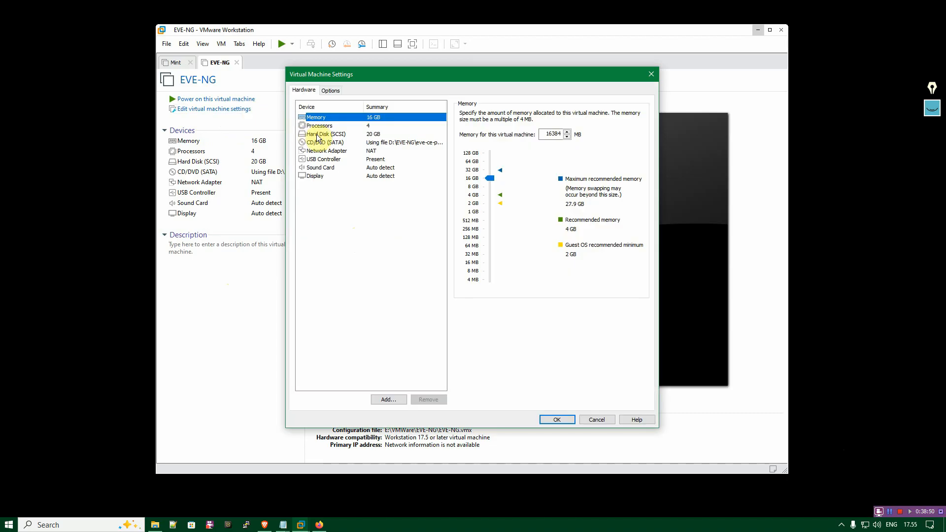
click(325, 142)
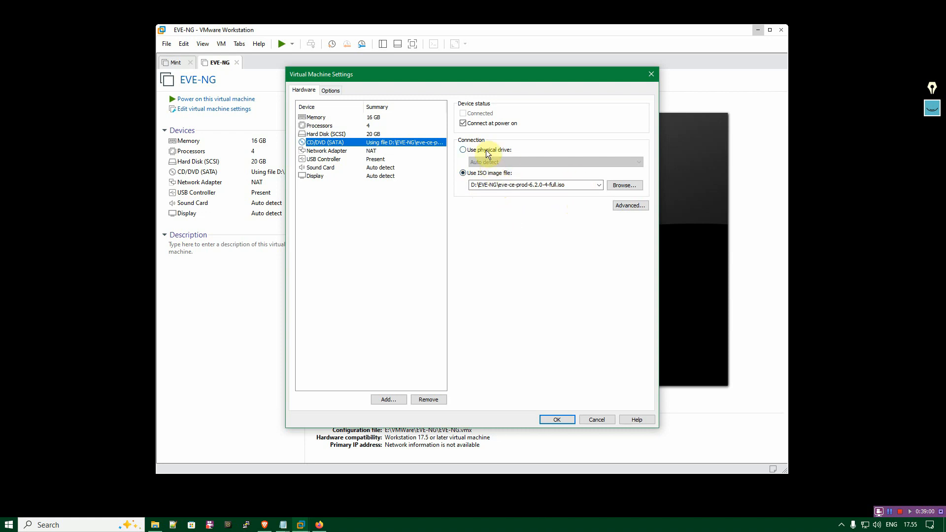
click(586, 188)
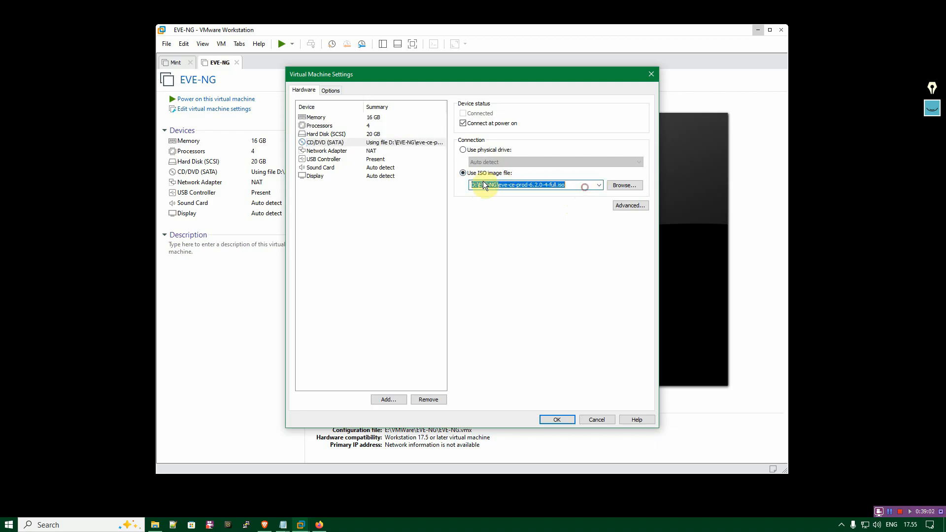
click(580, 182)
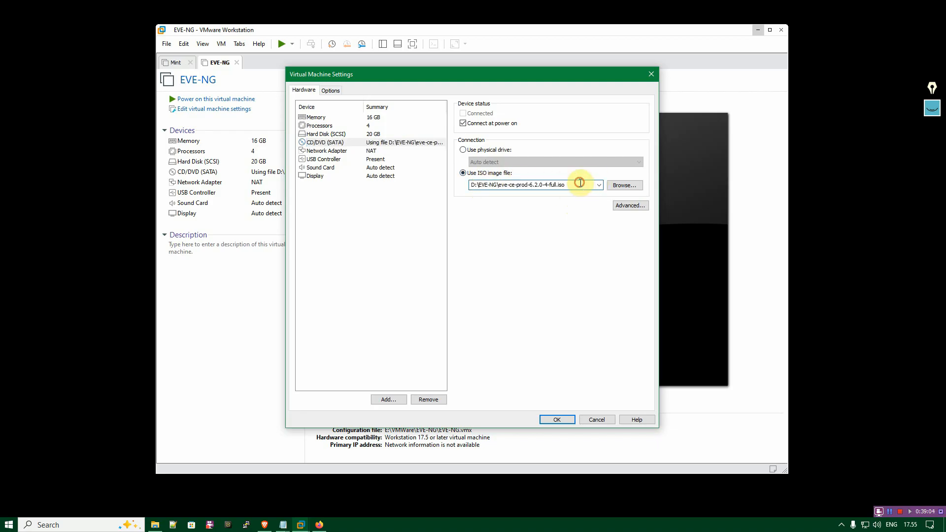
click(480, 150)
click(473, 123)
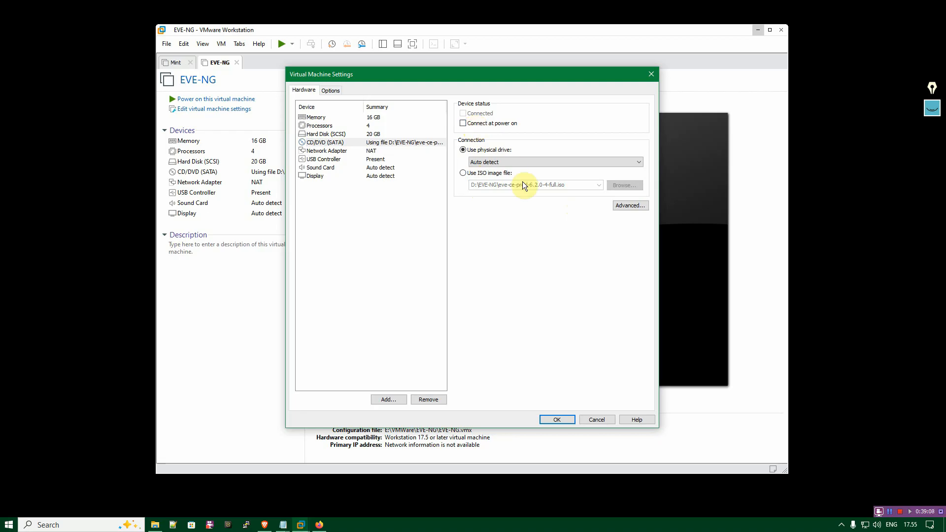
click(543, 159)
click(542, 159)
click(561, 418)
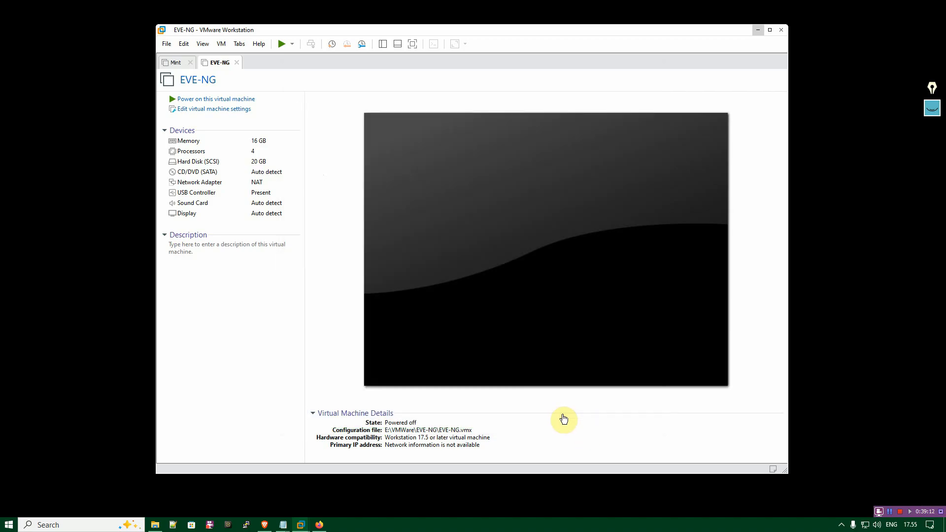
click(889, 512)
click(601, 397)
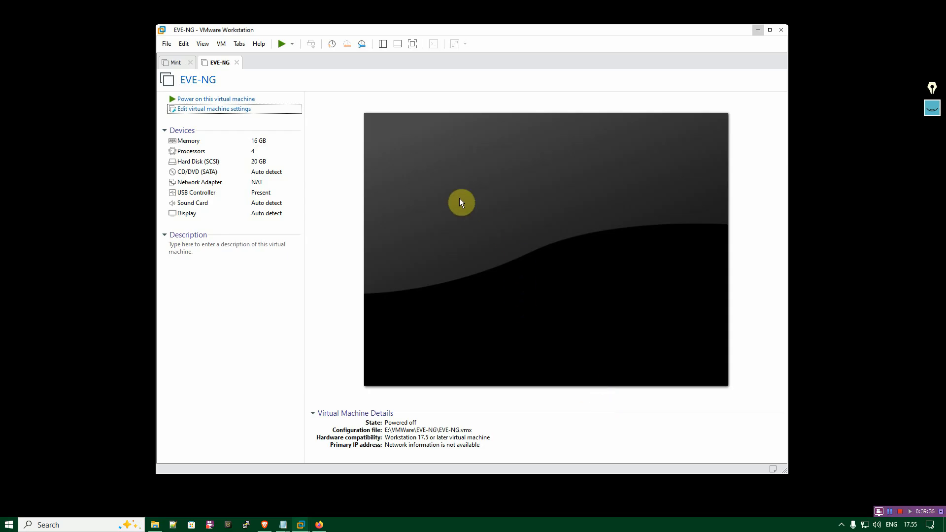
Review the EVE-NG virtual machine's network adapter settings and cancel without changes.
click(215, 109)
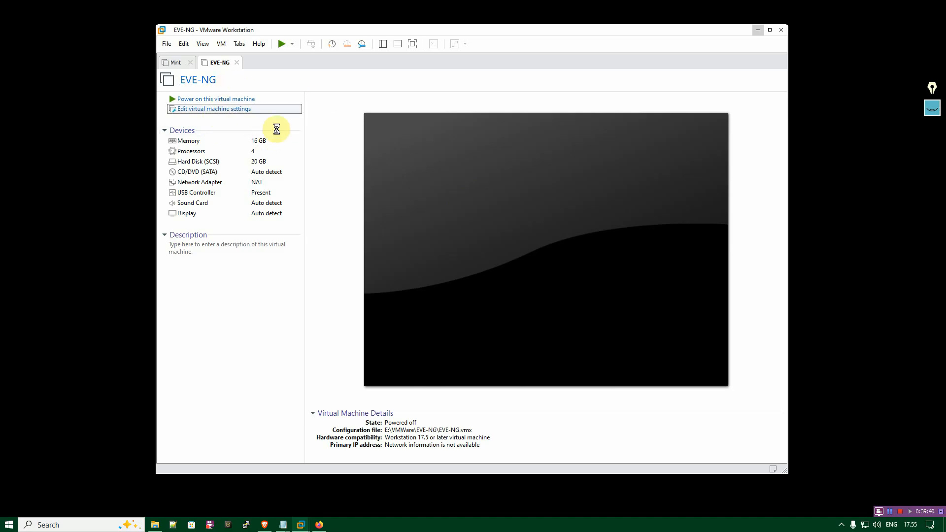
click(329, 151)
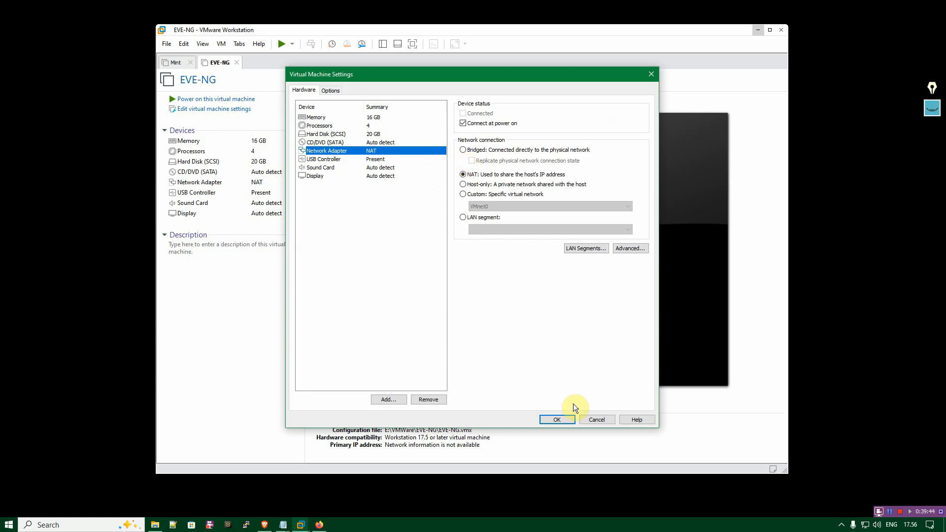
click(596, 420)
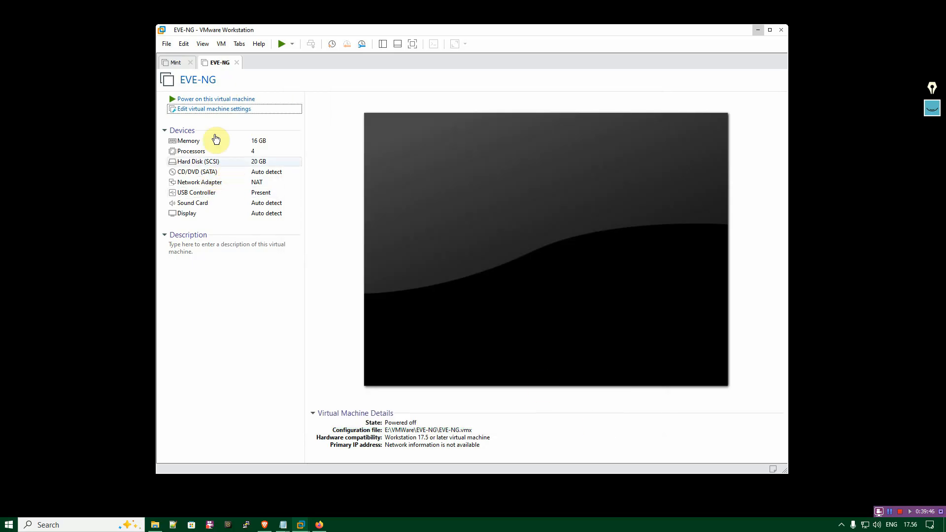
Open the Virtual Network Editor and unlock its network configuration with administrator privileges.
click(183, 43)
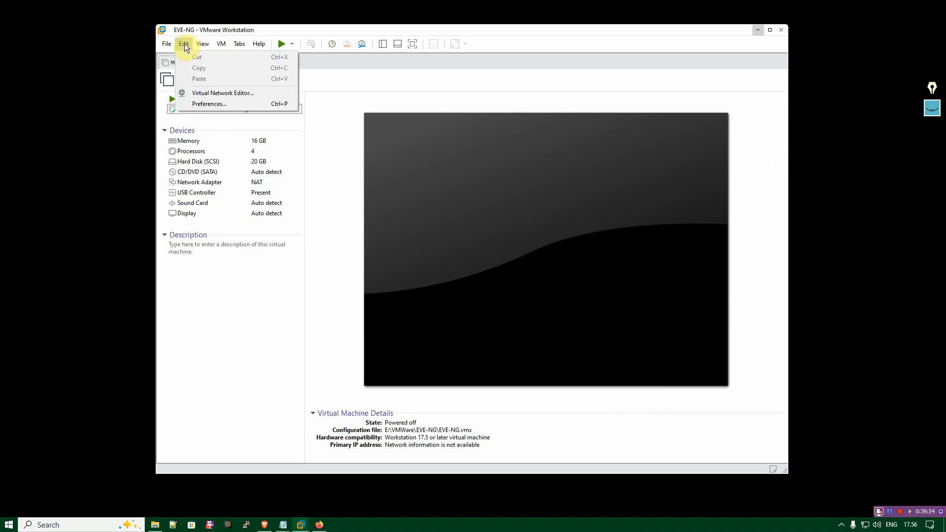
click(187, 93)
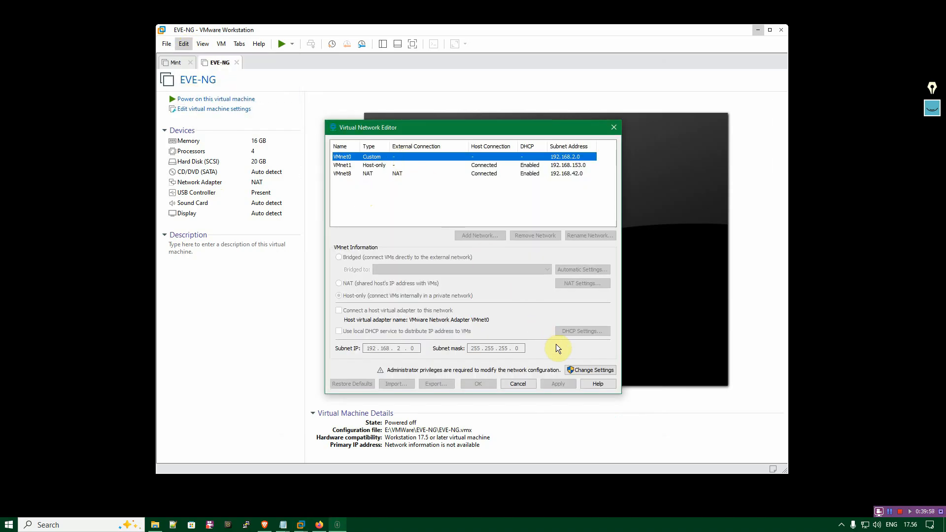
click(587, 369)
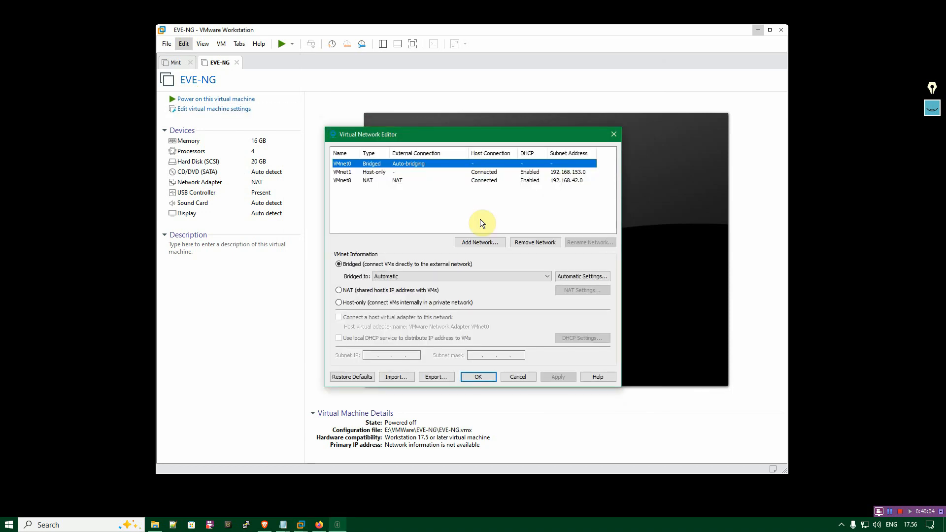
drag(453, 130, 430, 118)
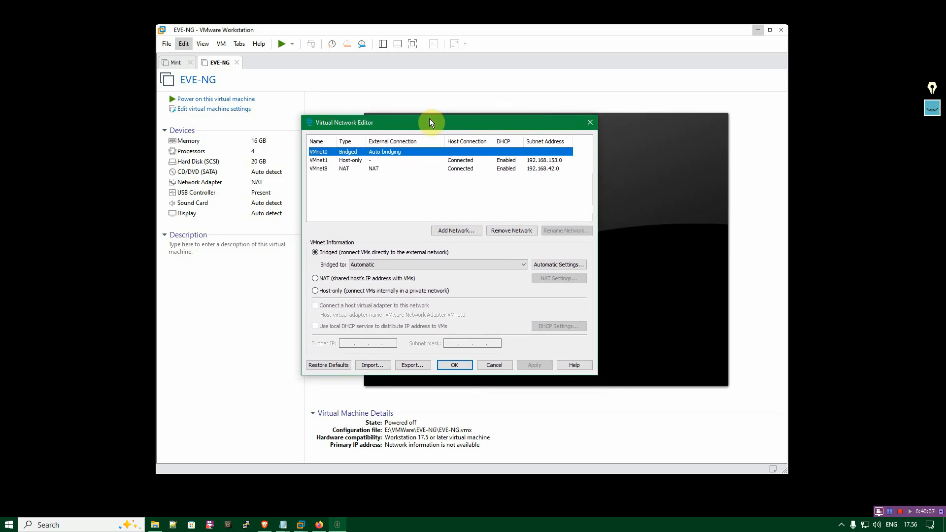
Set VMnet0 to bridge to the Realtek PCIe GbE Family Controller #2 adapter.
click(323, 154)
click(323, 185)
click(325, 153)
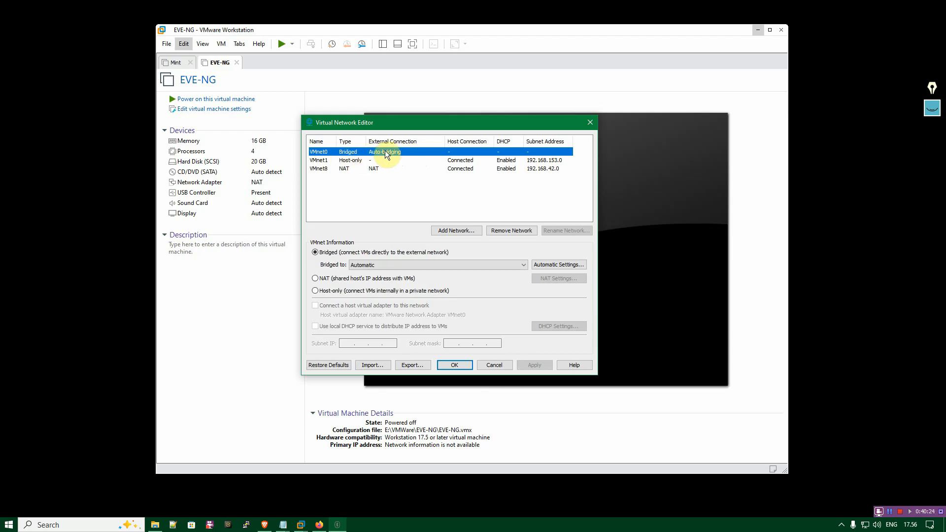
click(335, 252)
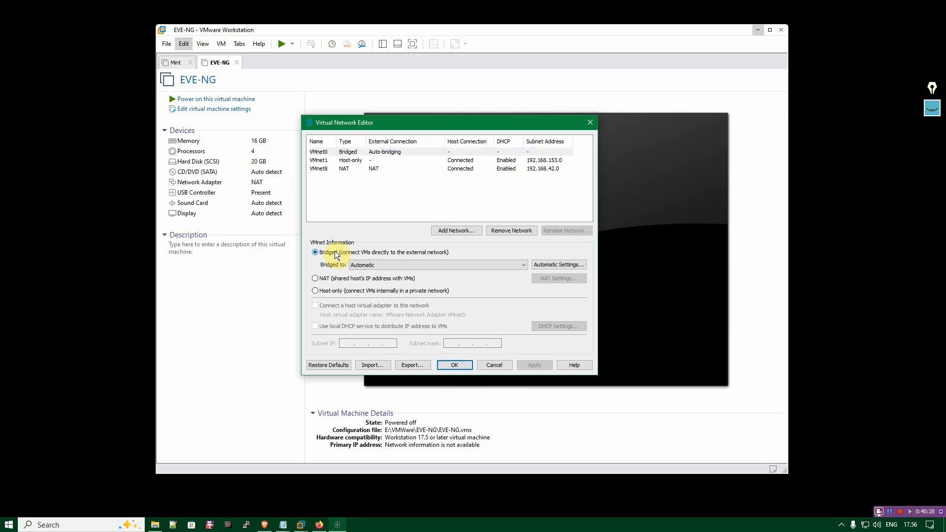
click(380, 264)
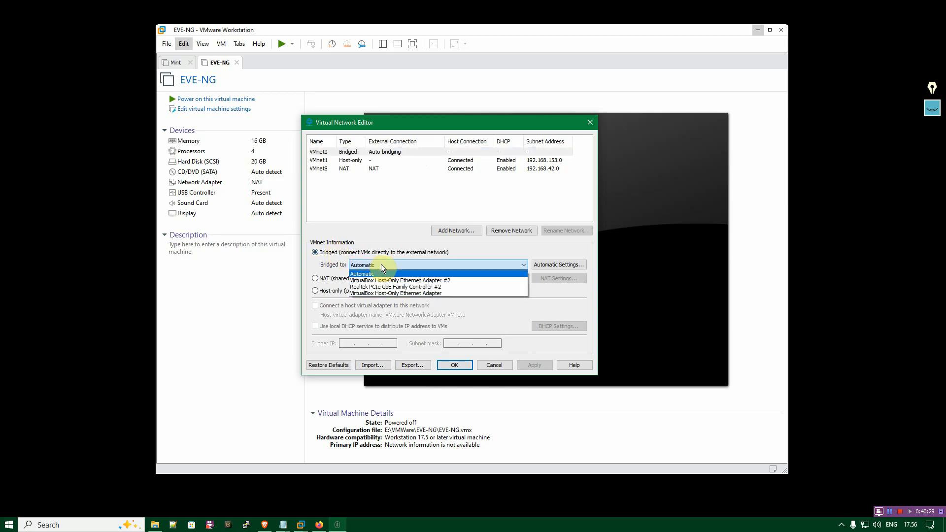
click(459, 287)
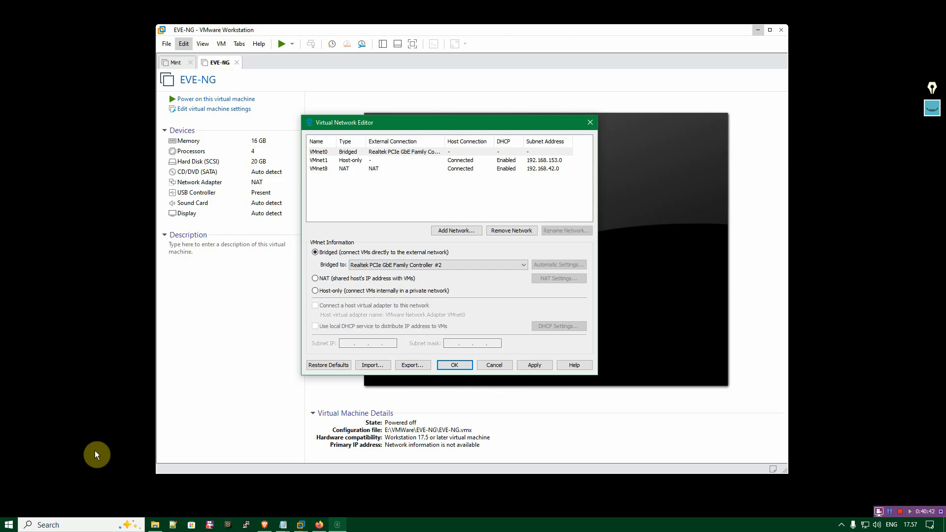
Open a Windows Command Prompt and list the host's full network configuration with ipconfig /all.
key(super+r)
text(cmd)
key(Return)
text(ipconfi)
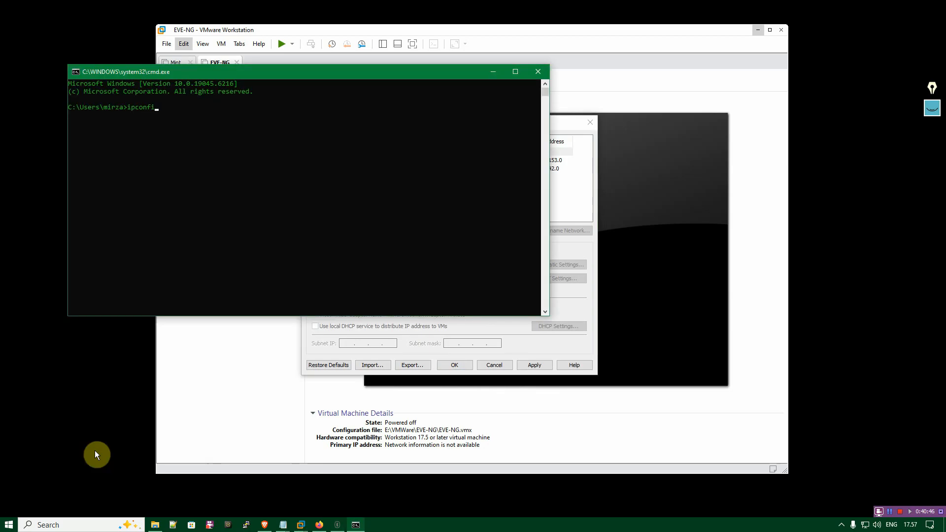
text(g /a)
key(Return)
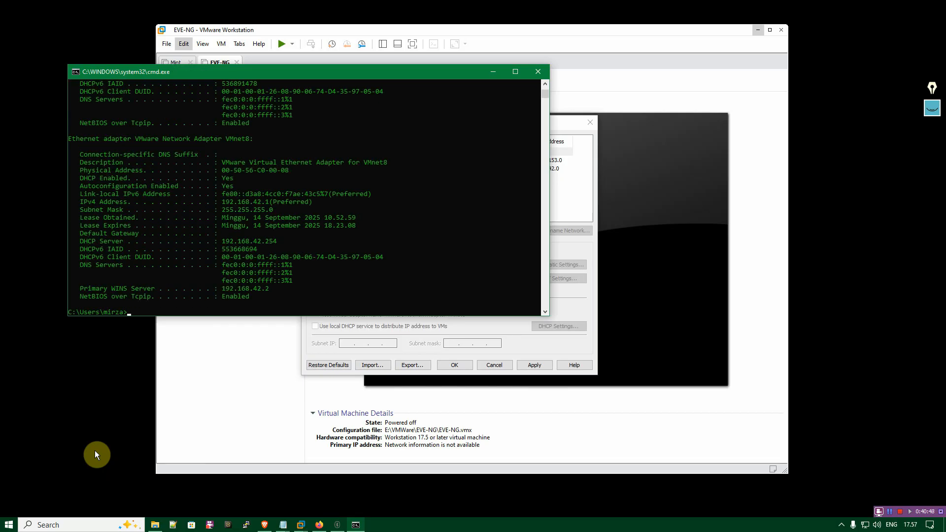
Examine the Ethernet 4 adapter's description, IPv4 address, gateway, DHCP and DNS entries, and minimize the Command Prompt.
scroll(234, 253, up, 10)
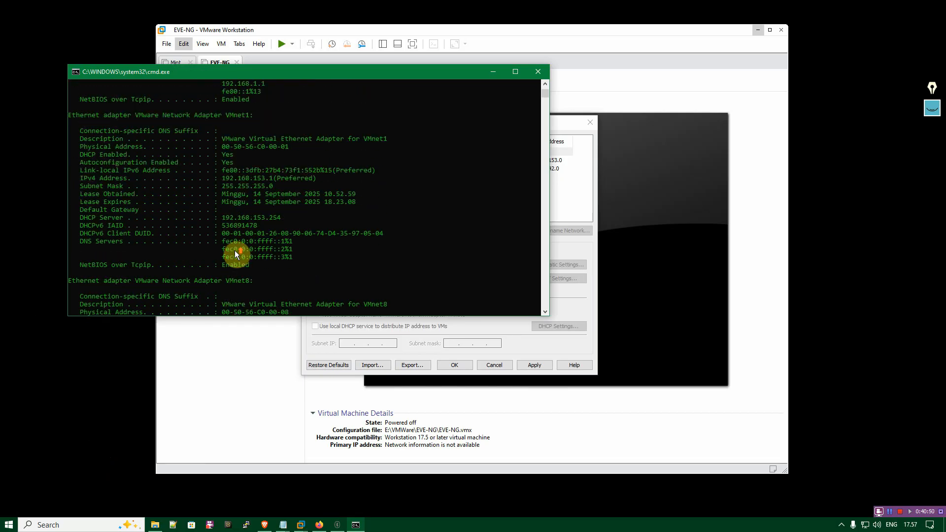
scroll(235, 253, up, 3)
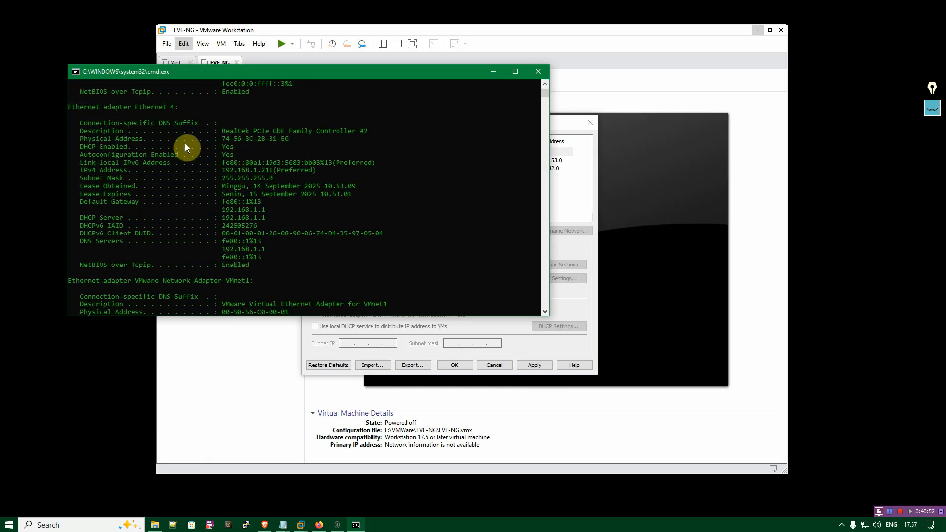
drag(223, 134, 367, 130)
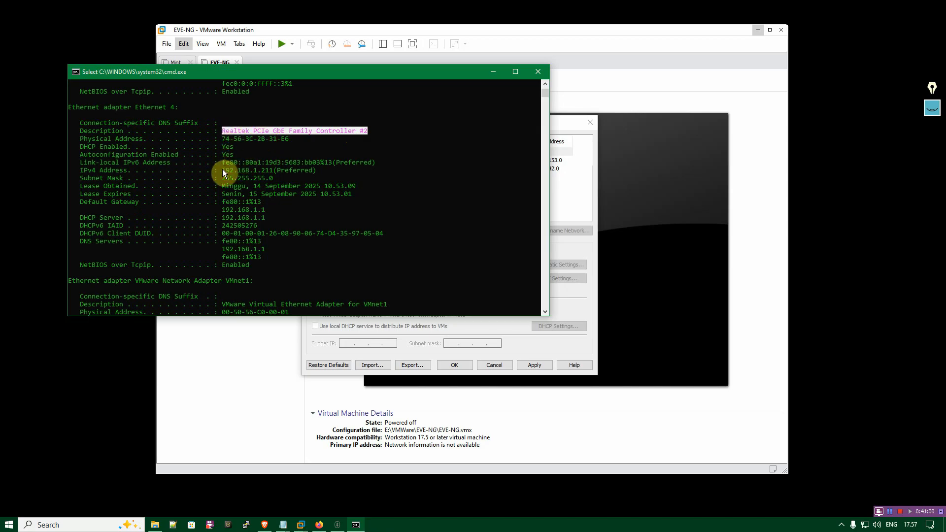
drag(222, 171, 265, 170)
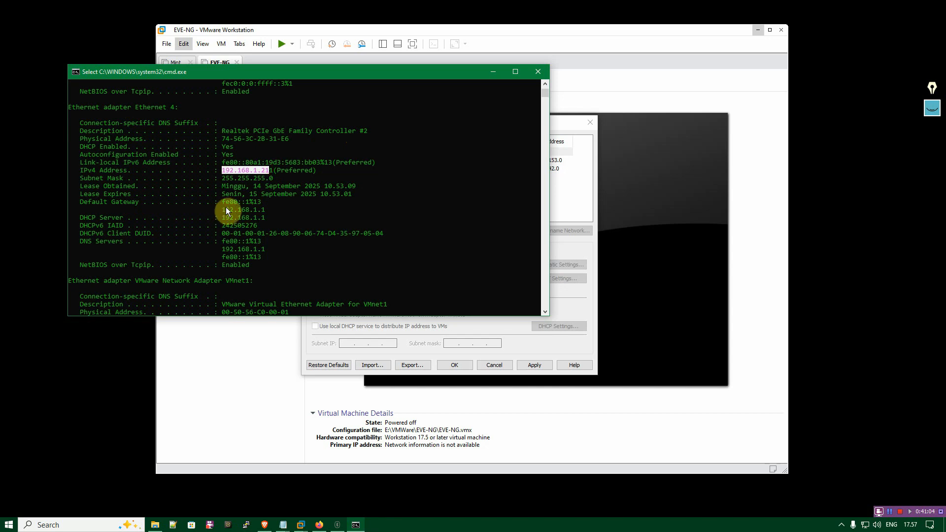
mouse_move(222, 210)
mouse_down()
mouse_move(263, 202)
mouse_move(232, 217)
mouse_up()
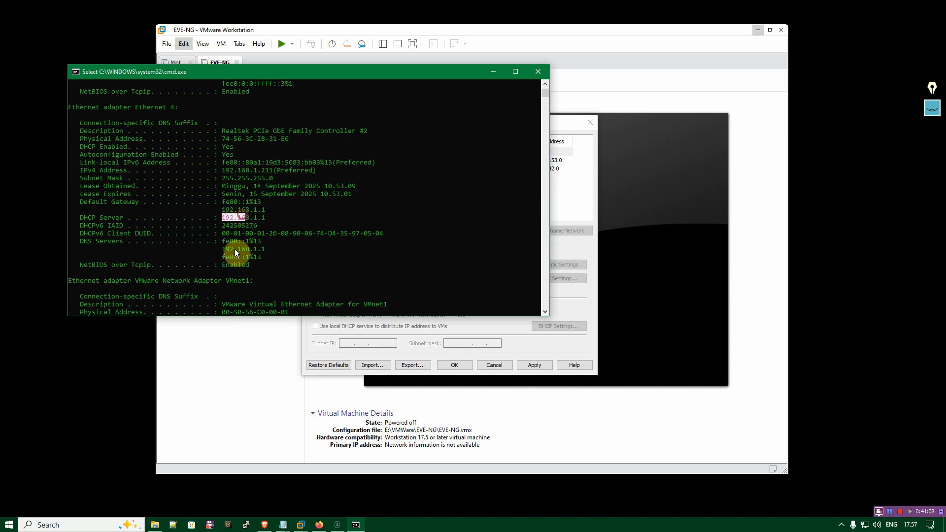
drag(230, 248, 258, 237)
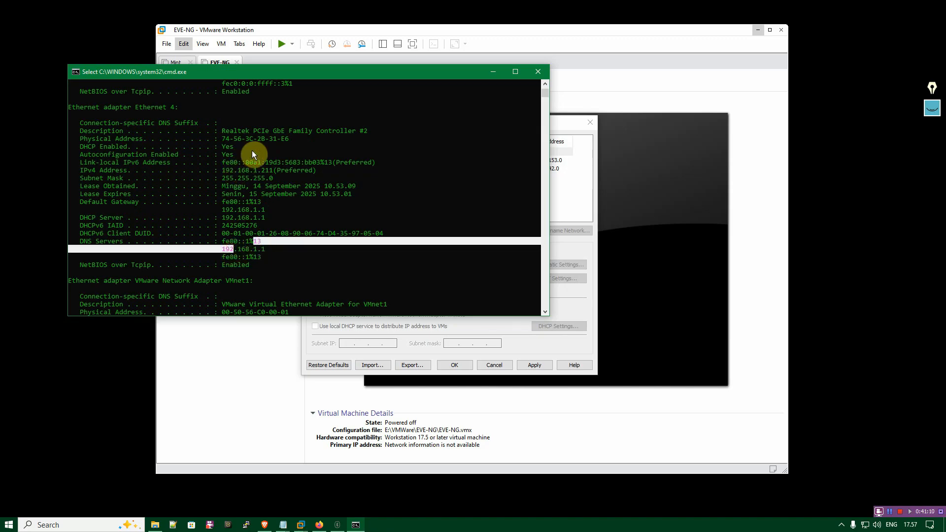
click(223, 131)
drag(268, 131, 368, 129)
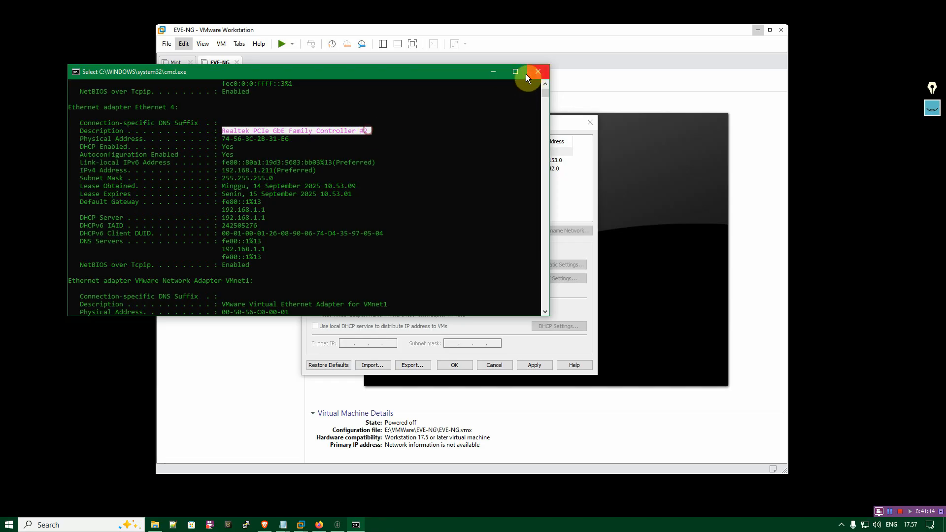
click(492, 72)
Check the adapter chosen for VMnet0 and save the virtual network configuration.
click(476, 265)
click(474, 263)
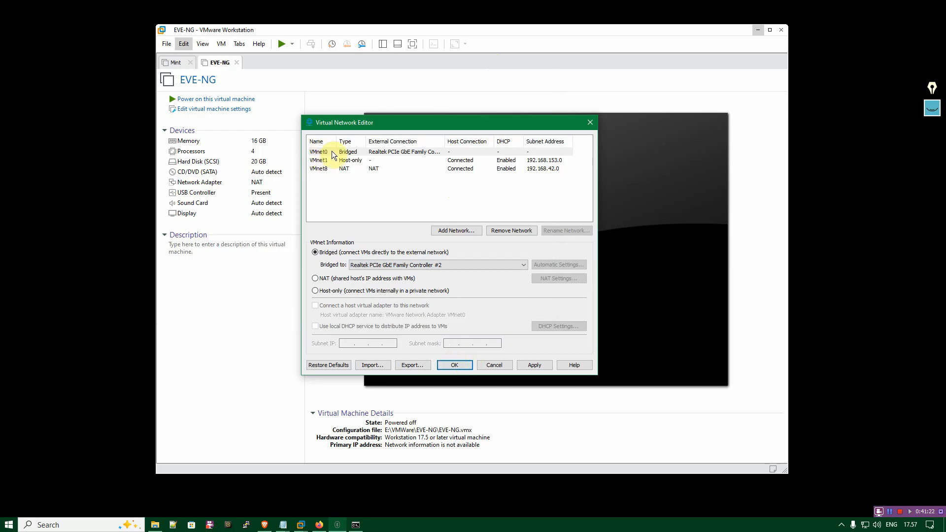
click(453, 365)
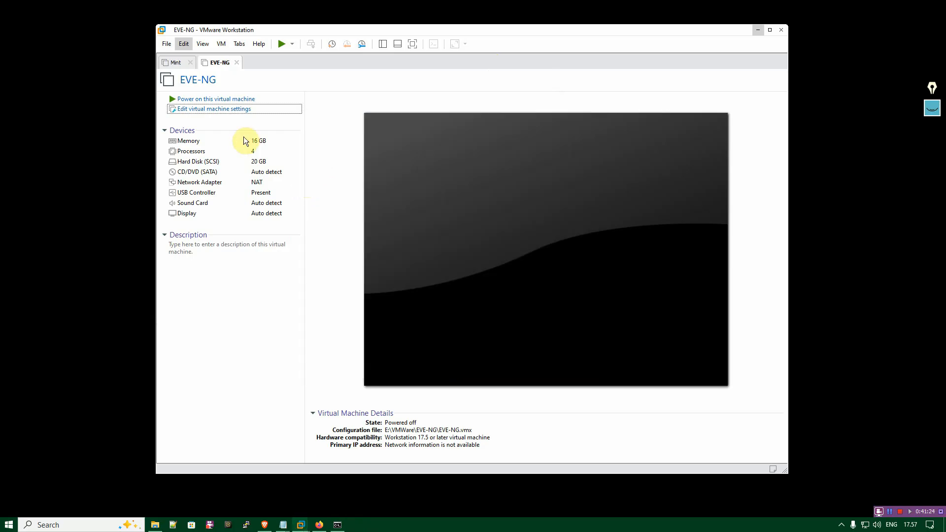
Set the EVE-NG virtual machine's network adapter to the custom virtual network VMnet0 and save the settings.
click(213, 111)
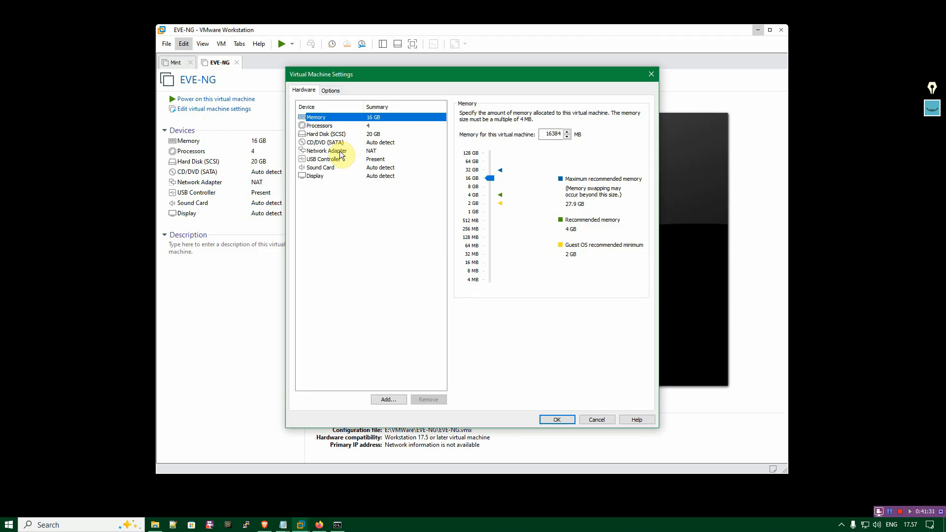
click(333, 151)
click(483, 150)
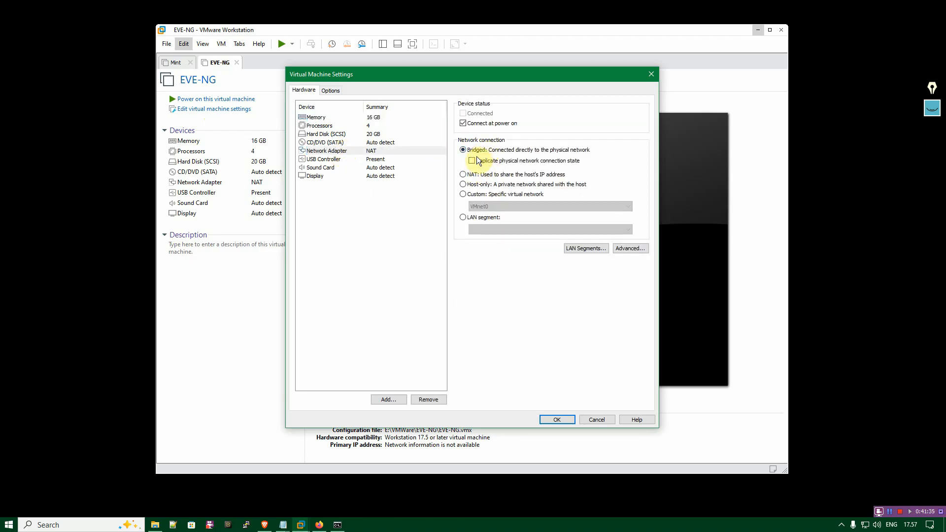
click(465, 194)
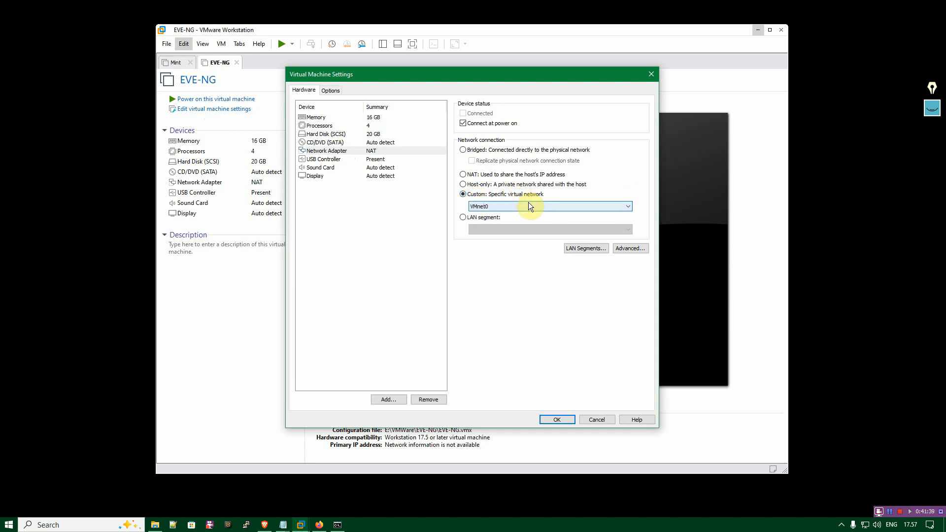
click(528, 201)
click(516, 209)
click(557, 419)
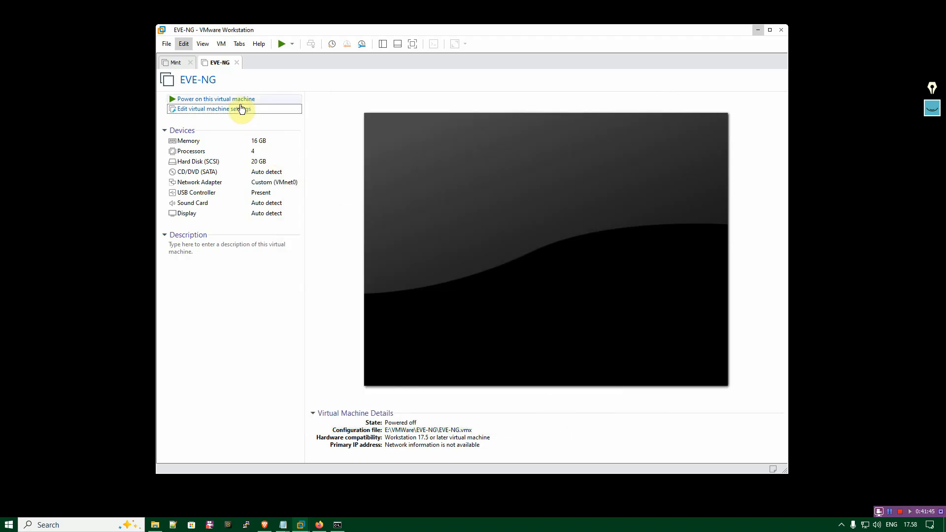
Power on the EVE-NG virtual machine and log in to its console as root with the account password.
click(239, 101)
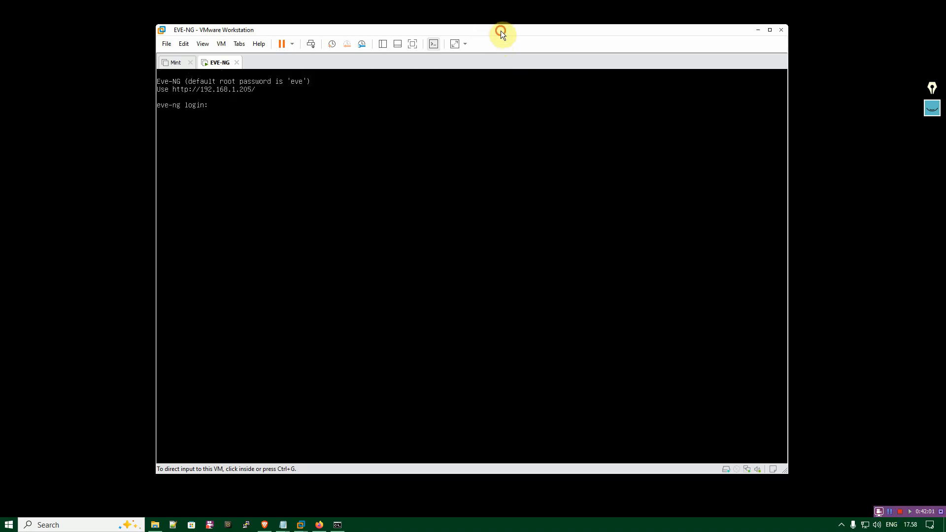
click(454, 132)
text(root)
key(Return)
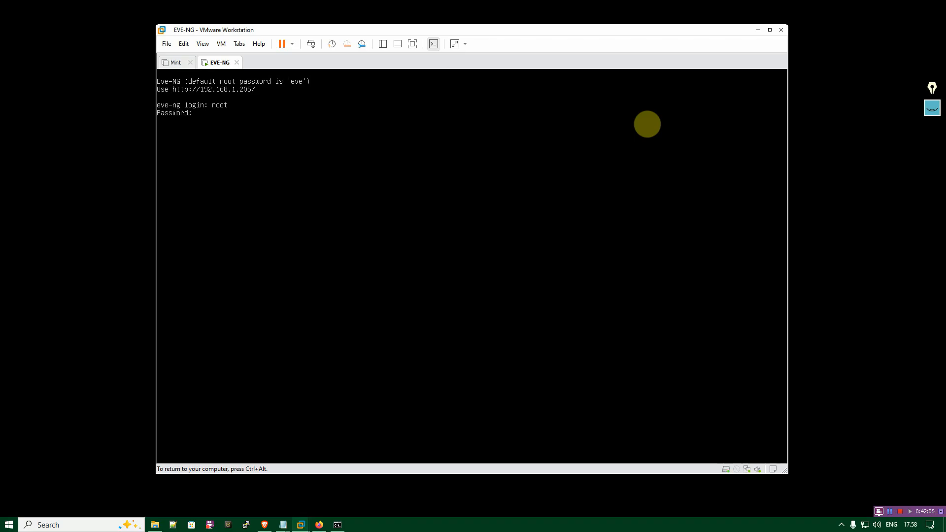
text(eve)
key(Return)
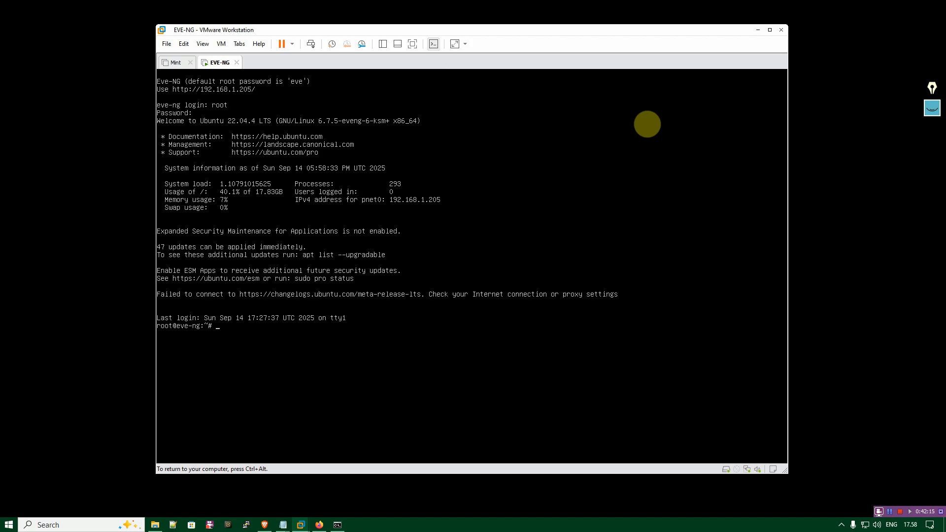
Refresh the package lists on the EVE-NG server with apt update, correcting the mistyped command.
text(upt update)
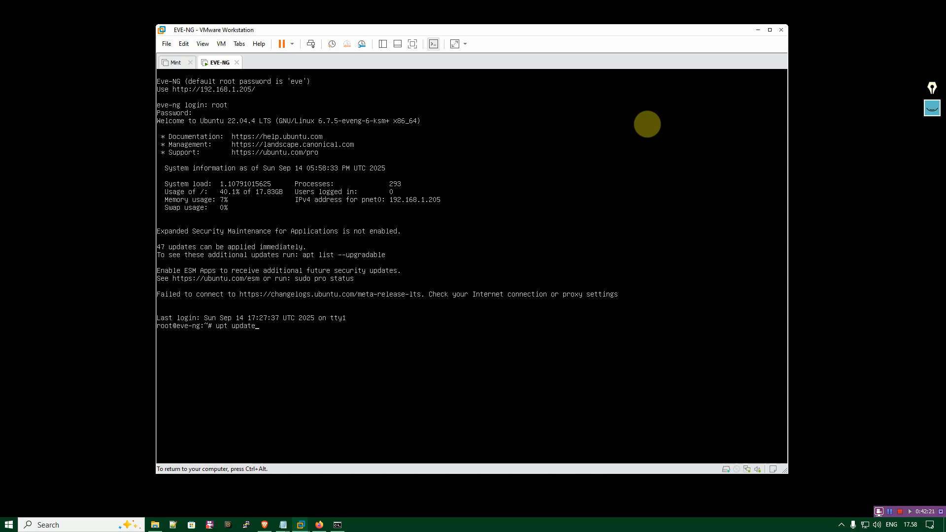
key(Return)
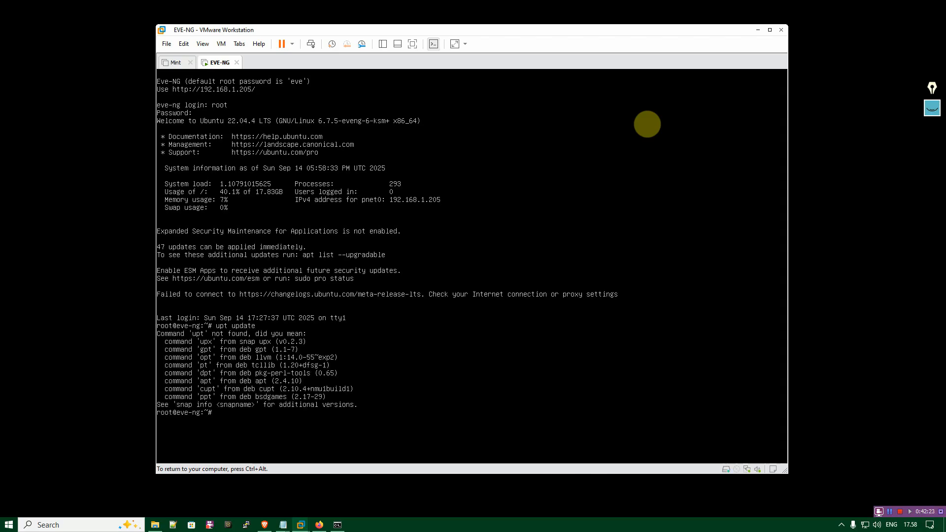
key(Up)
key(Home)
key(Delete)
text(a)
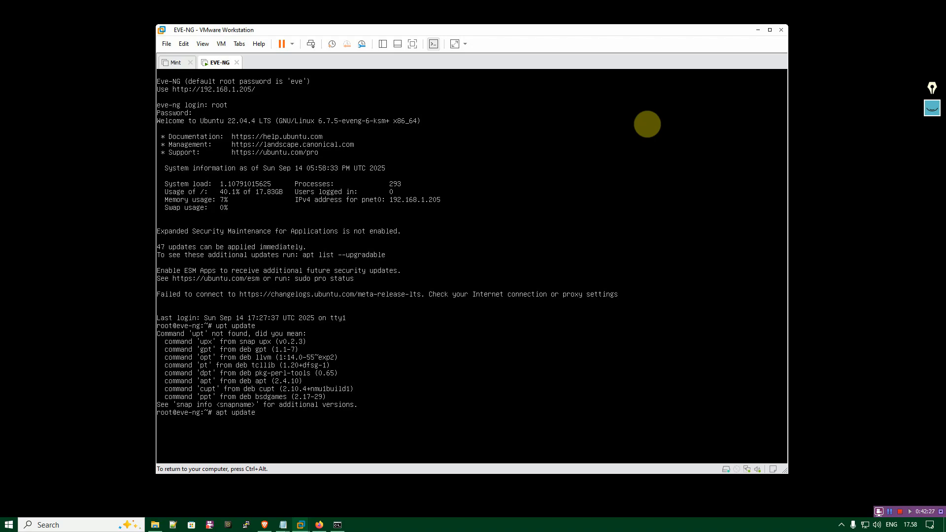
key(Return)
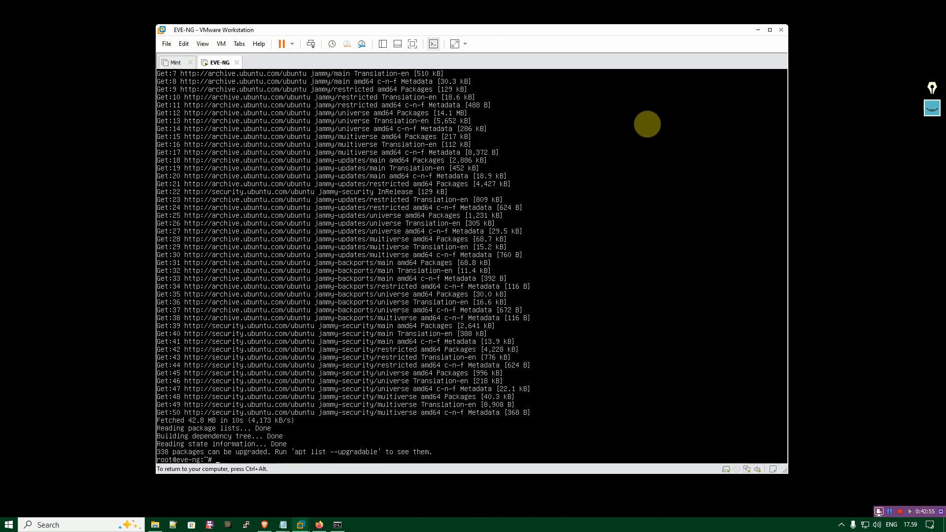
Start a package upgrade with apt upgrade and decline the installation by answering n.
text(t upgrade)
key(Return)
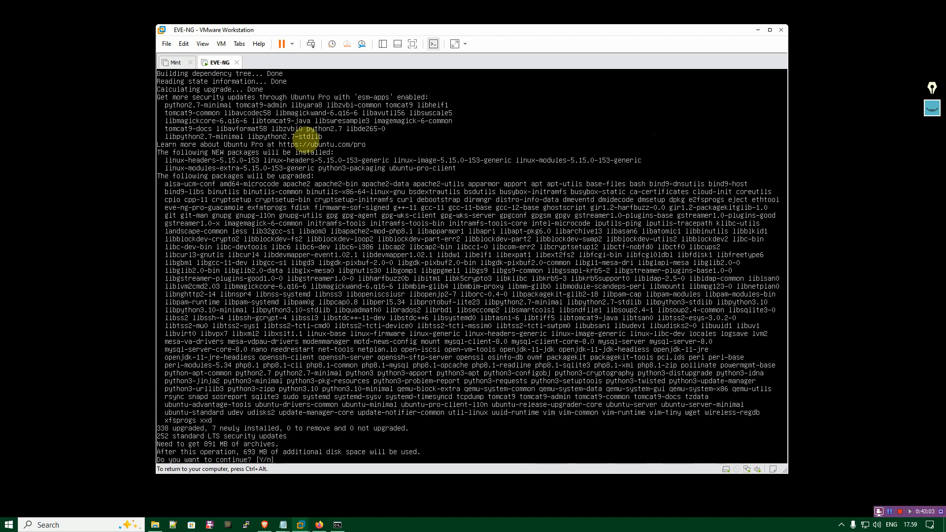
click(242, 453)
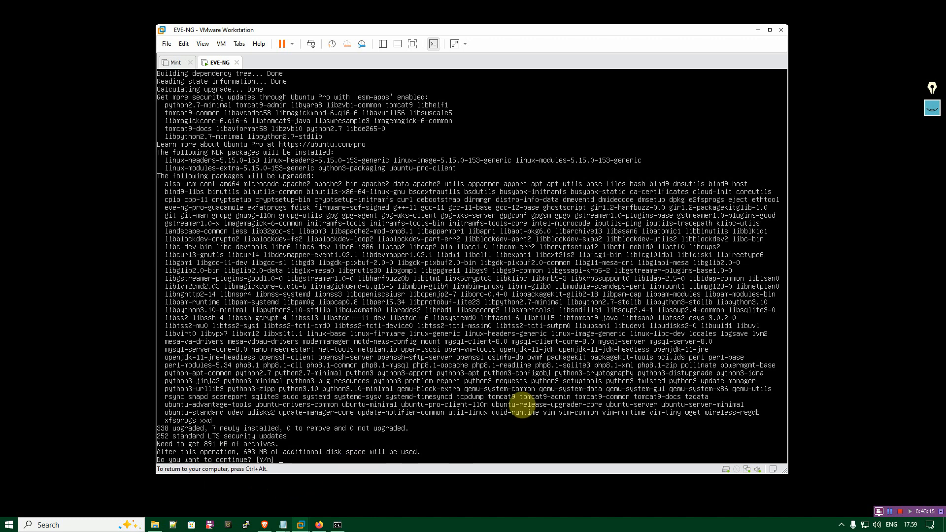
key(BackSpace)
text(b)
key(BackSpace)
text(n)
key(Return)
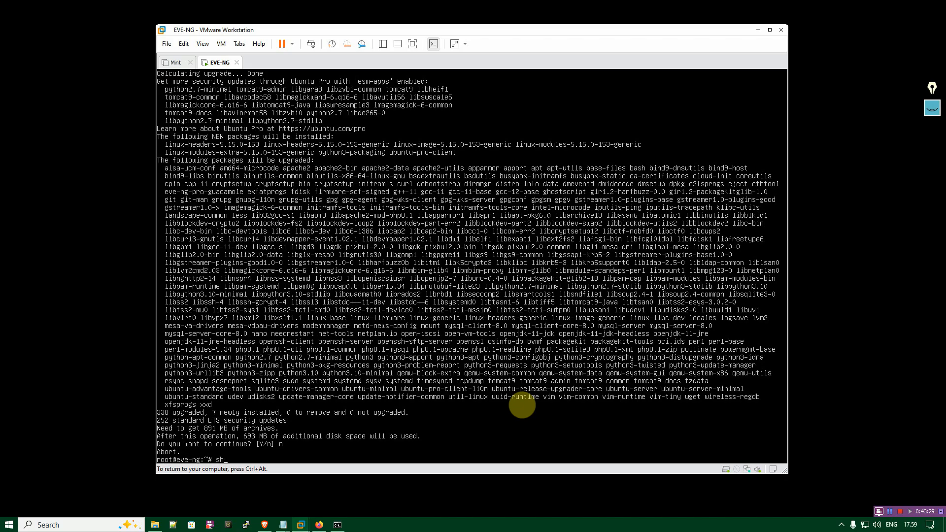
Shut down the EVE-NG virtual machine from its console and set its network adapter to NAT.
key(Up)
key(Return)
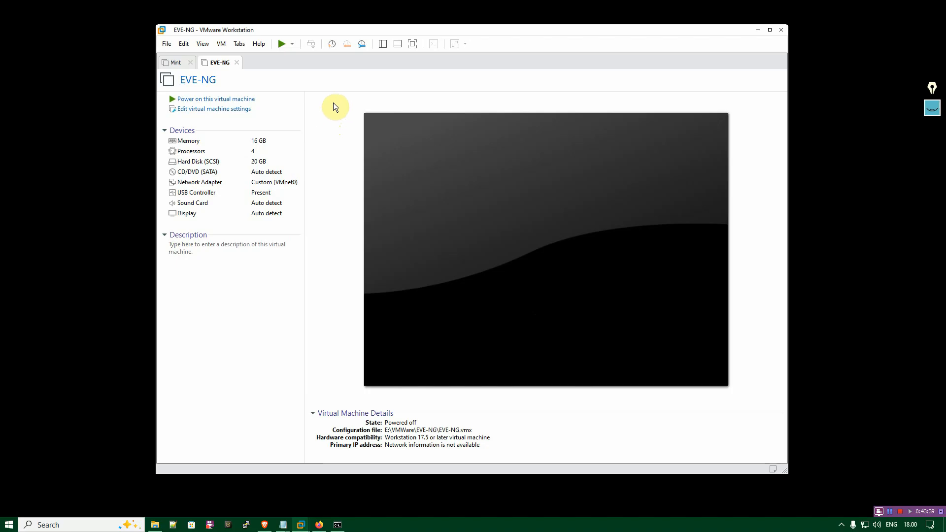
click(237, 109)
click(337, 153)
click(479, 175)
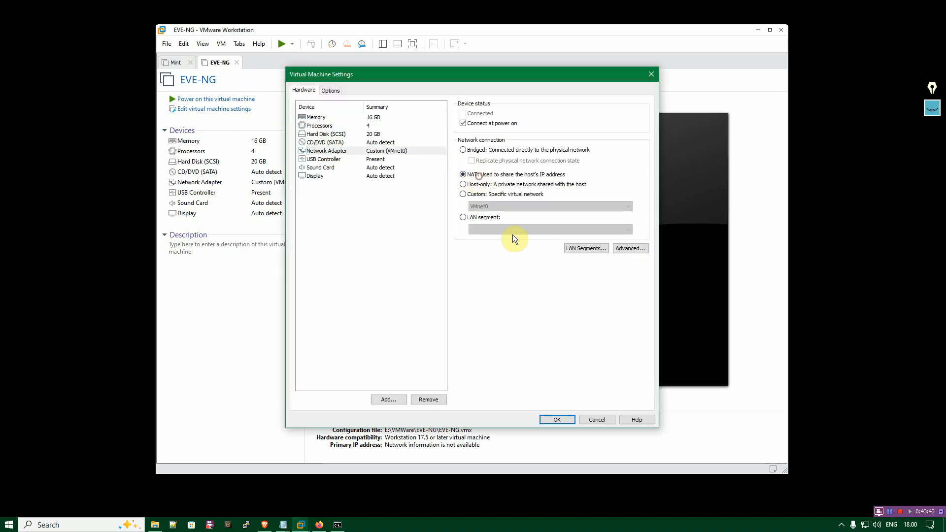
click(556, 420)
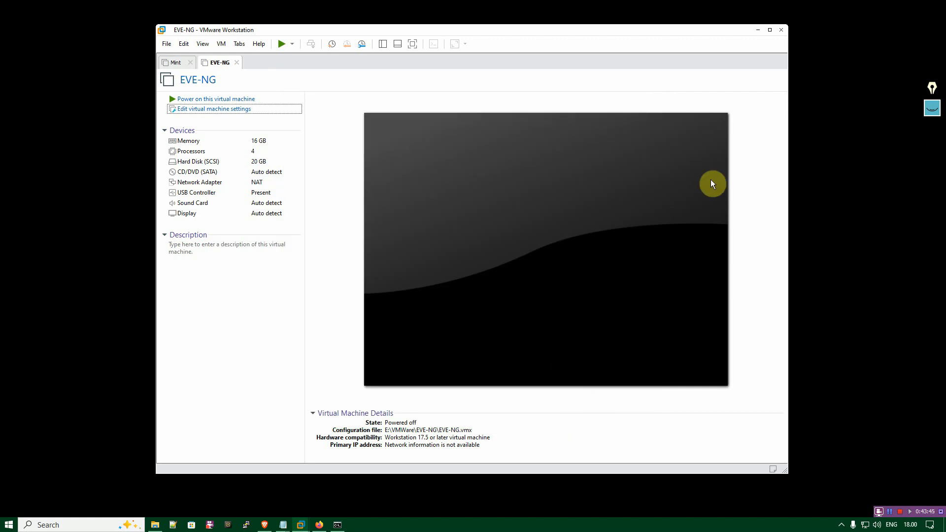
Set the EVE-NG virtual machine's network adapter to the custom virtual network VMnet0 and save the settings.
click(217, 112)
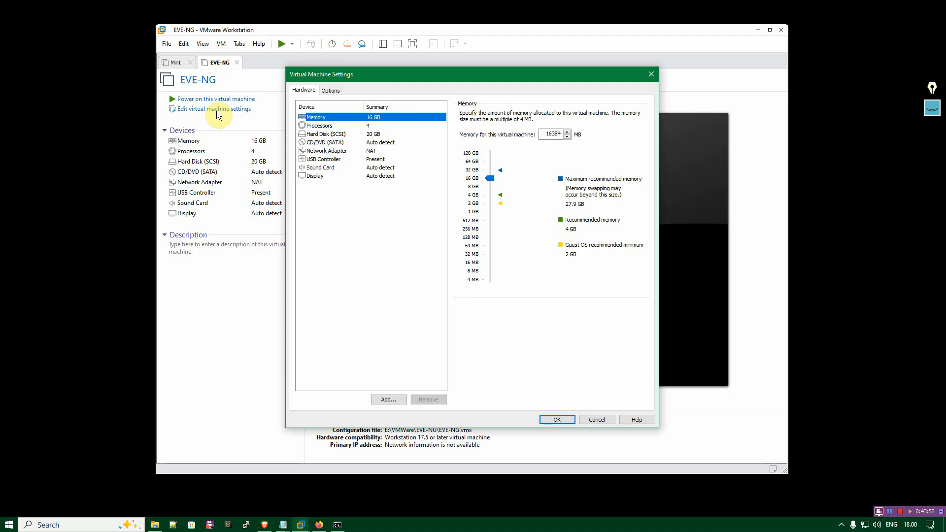
click(339, 151)
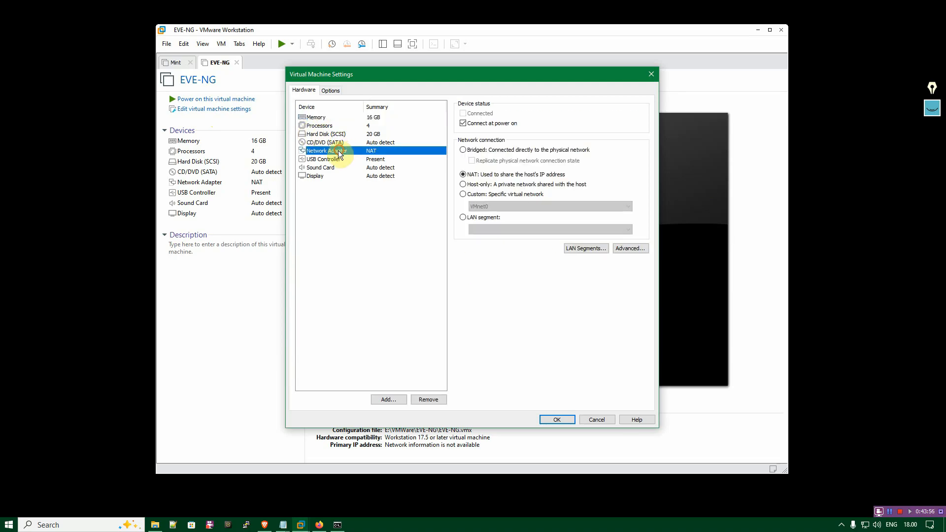
click(482, 196)
click(483, 204)
click(483, 205)
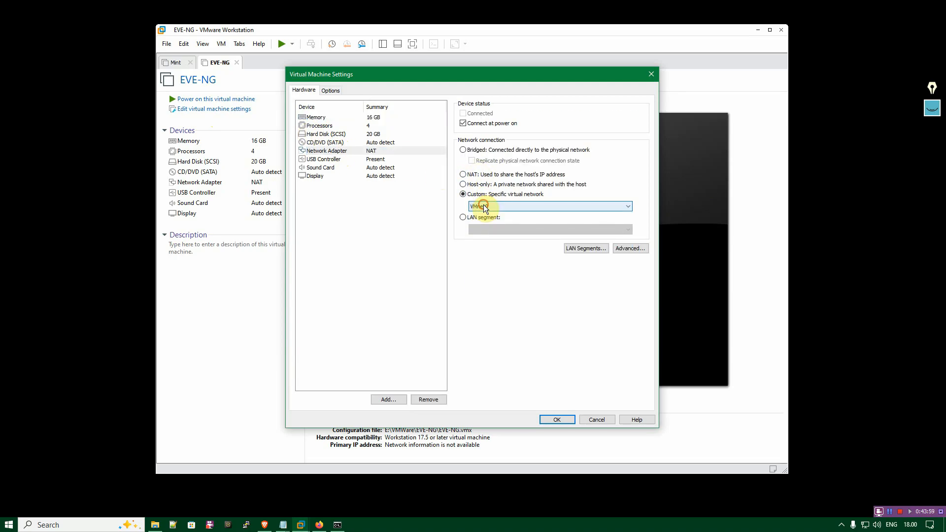
click(486, 206)
click(495, 207)
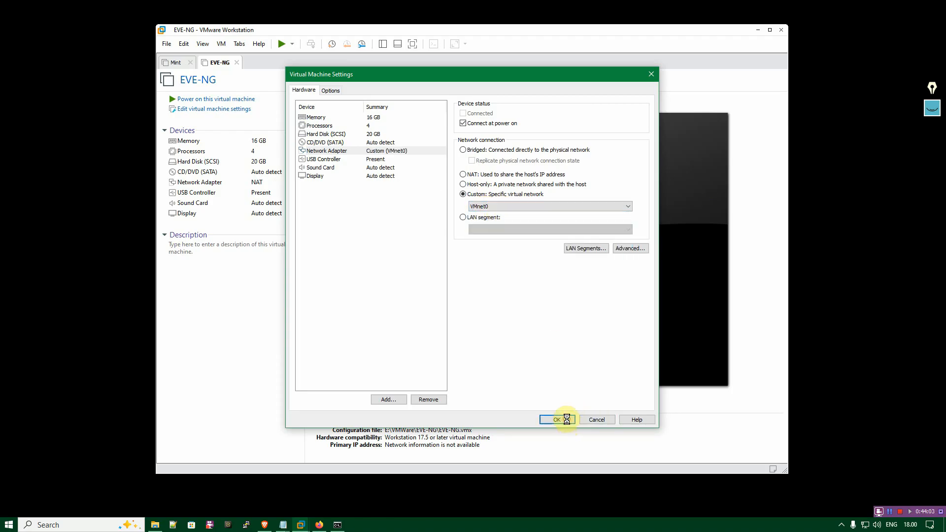
click(557, 420)
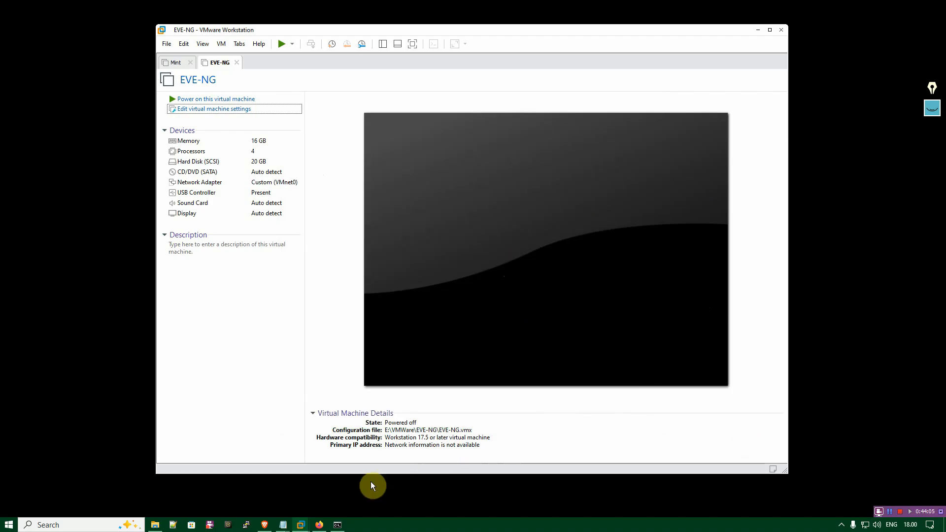
Switch to the Brave browser and look through the EVE-NG Community Cookbook's table of contents down to the clouds and networks chapter.
click(891, 513)
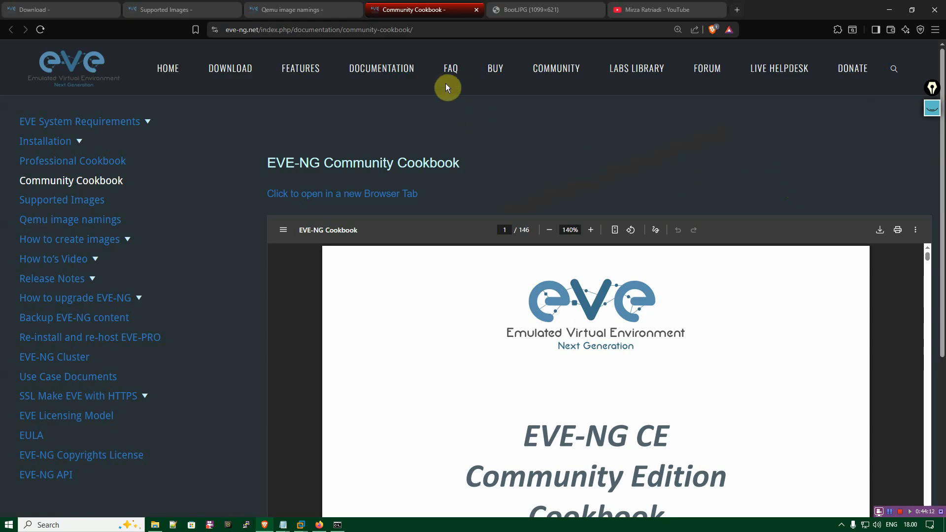
scroll(353, 181, down, 2)
scroll(353, 182, up, 1)
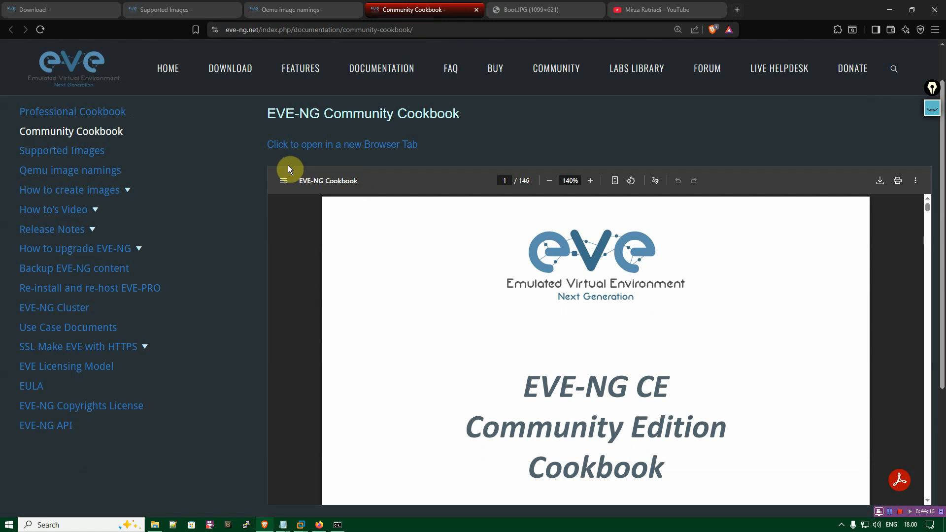
scroll(373, 258, down, 10)
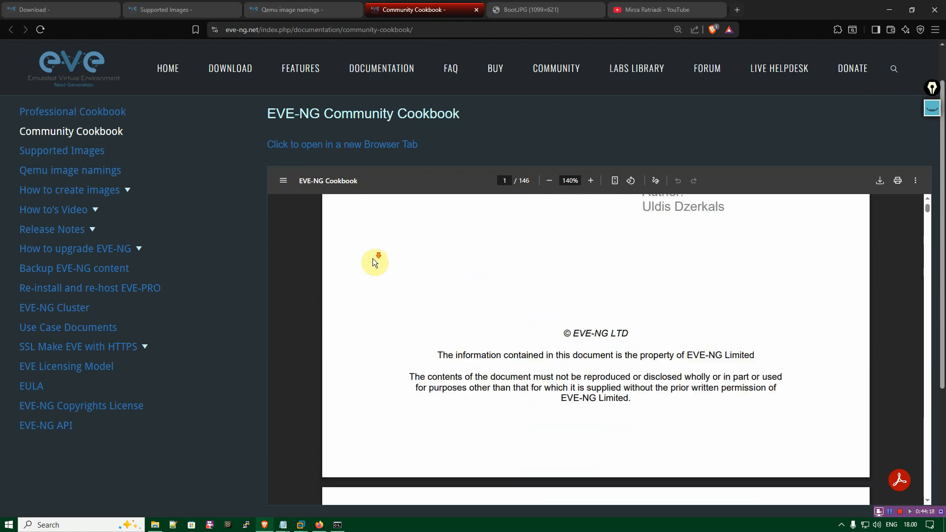
scroll(372, 258, down, 7)
scroll(582, 315, down, 2)
scroll(582, 316, down, 10)
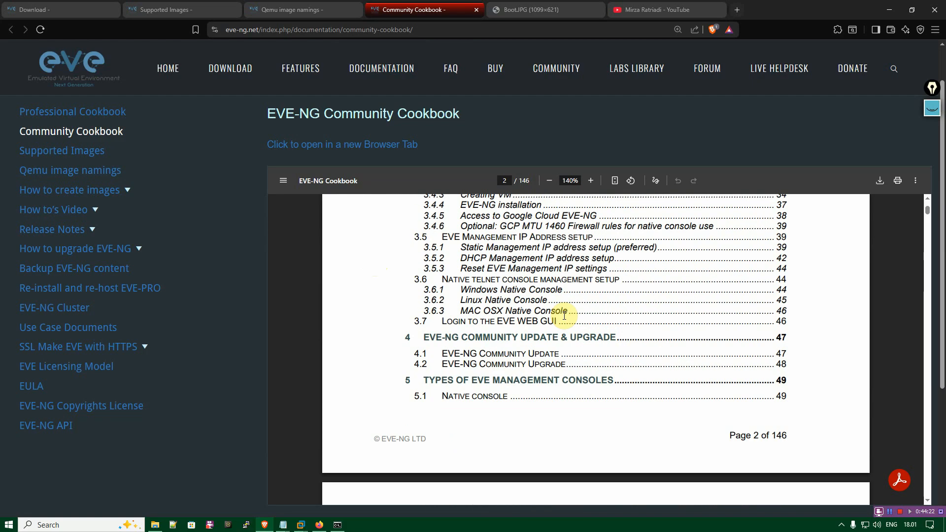
scroll(565, 316, down, 10)
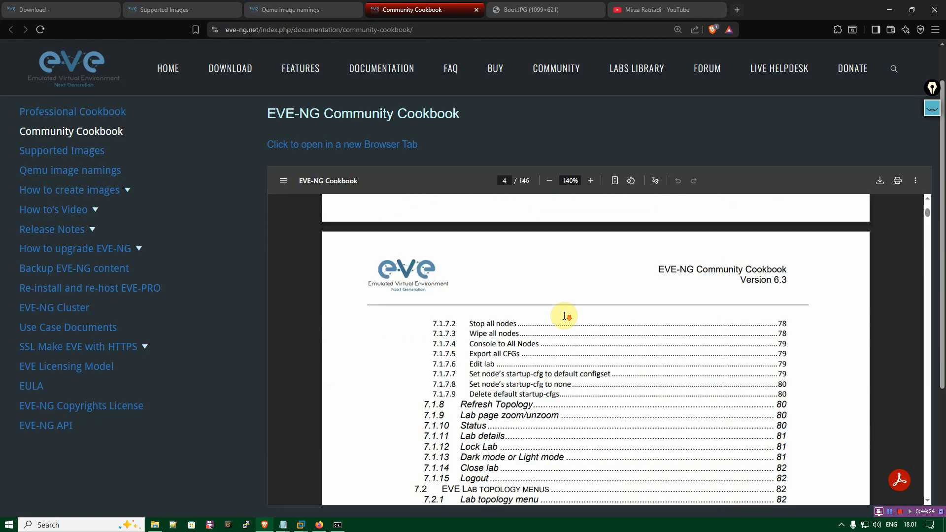
scroll(565, 316, down, 8)
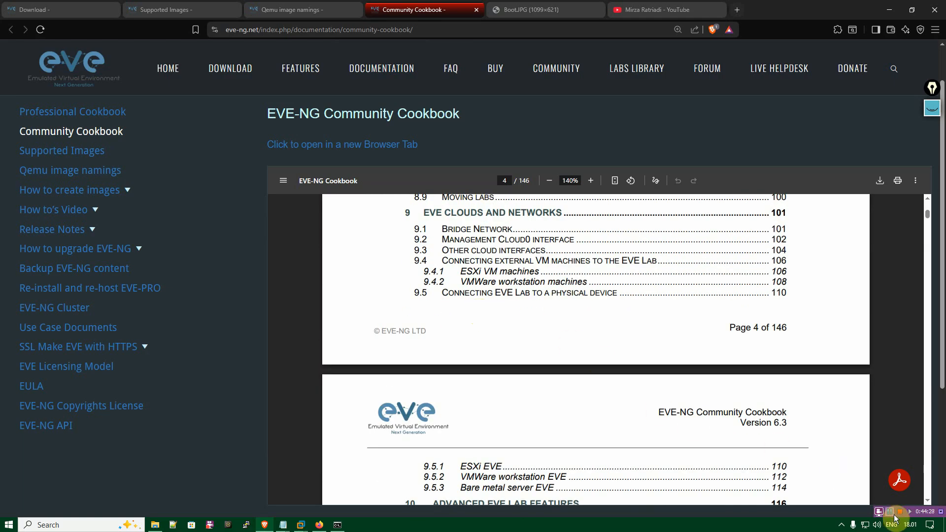
View the already open EVE-NG boot image page and the YouTube channel page.
key(ctrl+Tab)
click(571, 2)
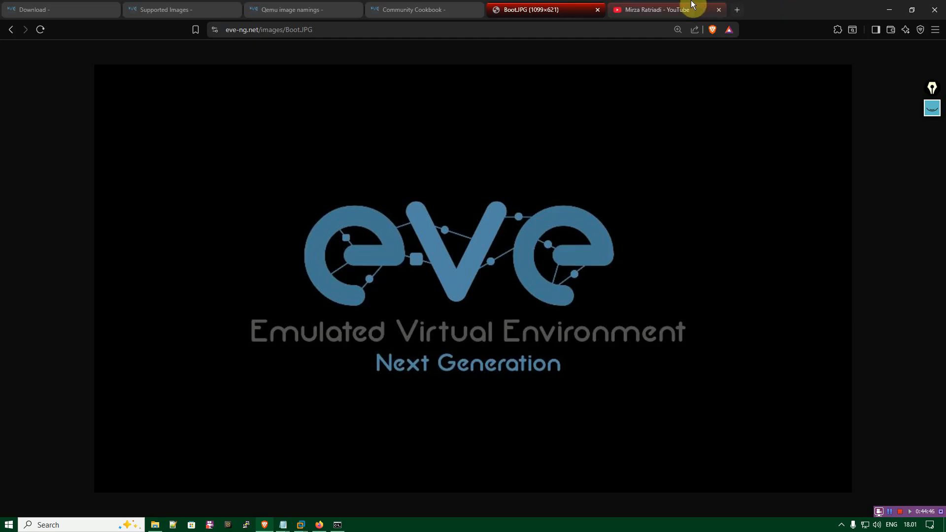
click(724, 5)
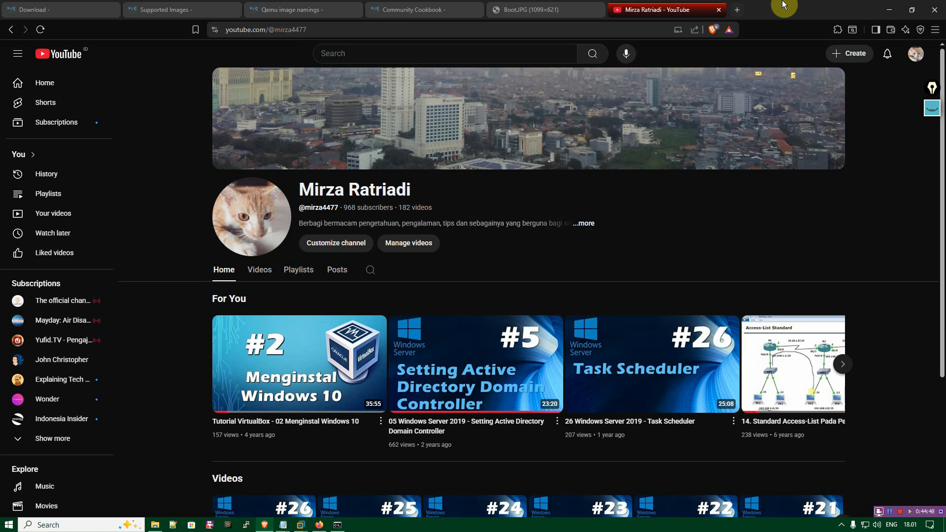